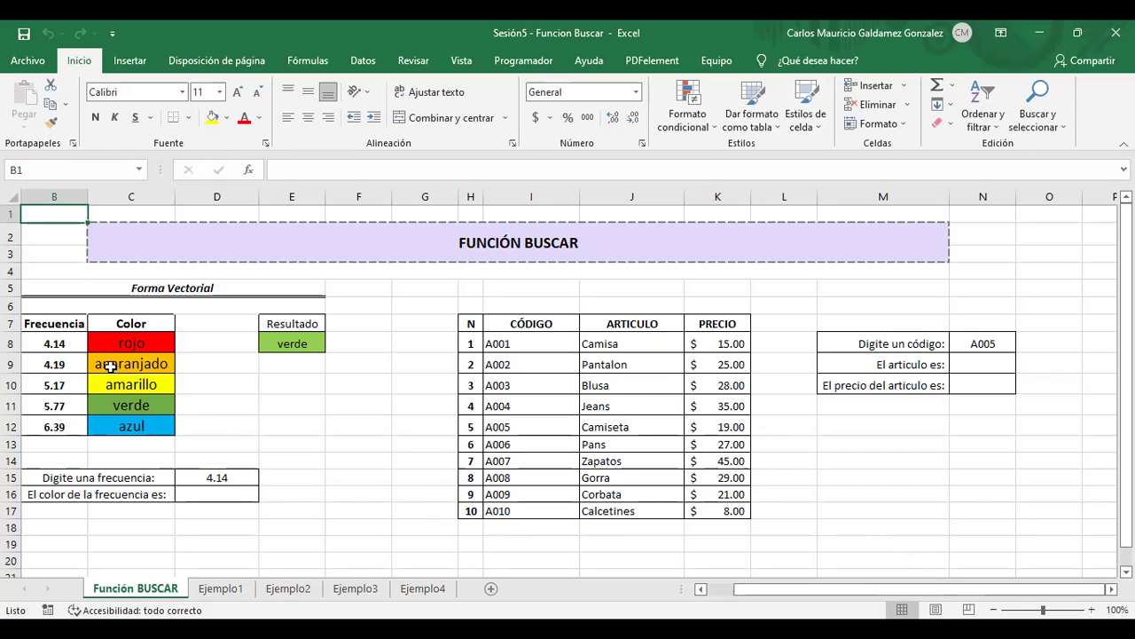
Step: Review the Frecuencia and Color table in B7:C12 and the formula in the Resultado cell E8
click(60, 324)
drag(104, 325, 118, 422)
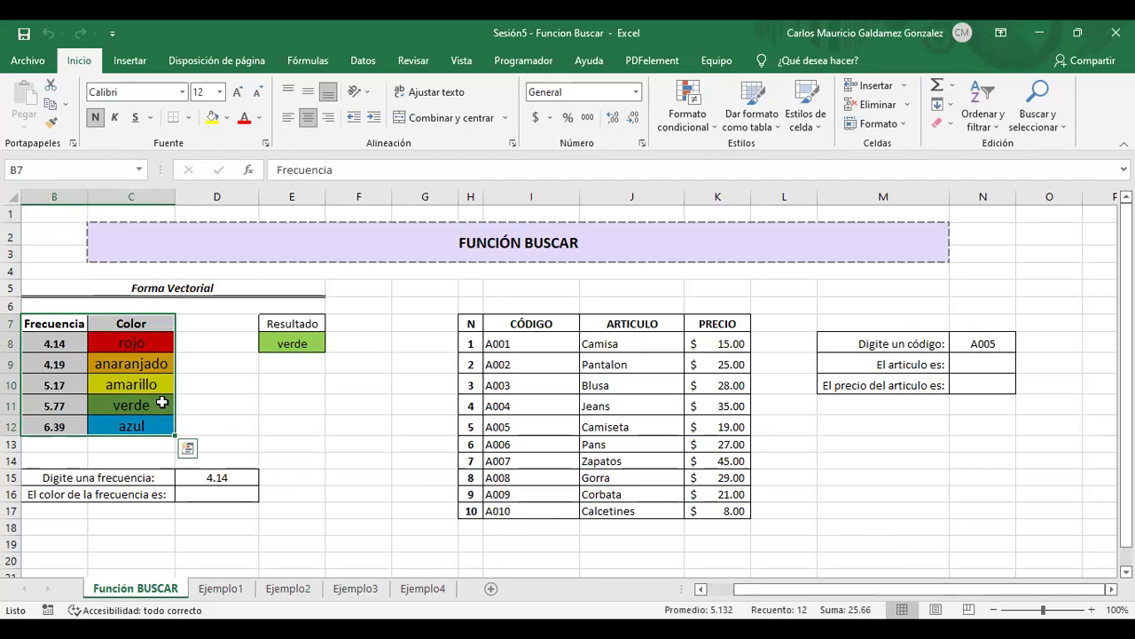
click(295, 343)
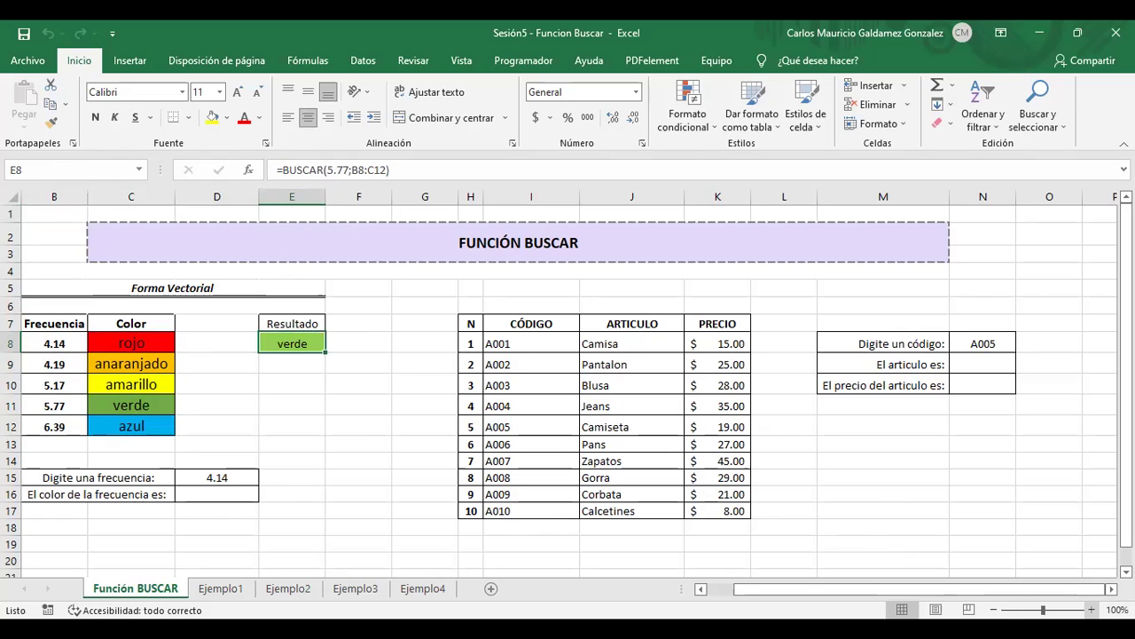
Step: Narrow the empty columns L and G on either side of the article table
click(1090, 609)
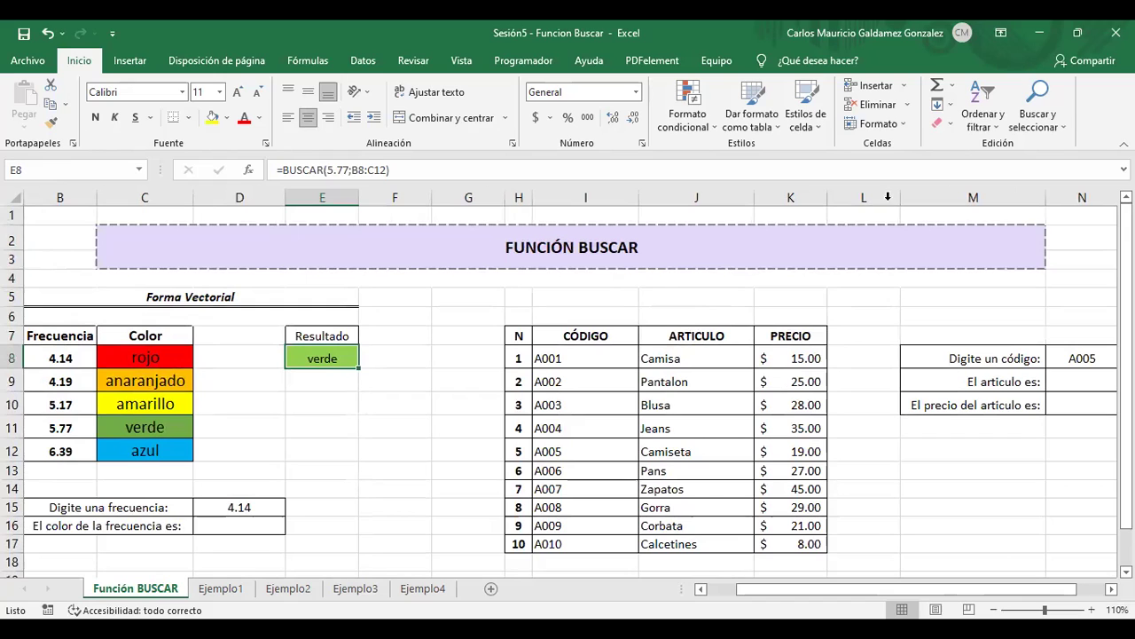
drag(899, 198, 862, 198)
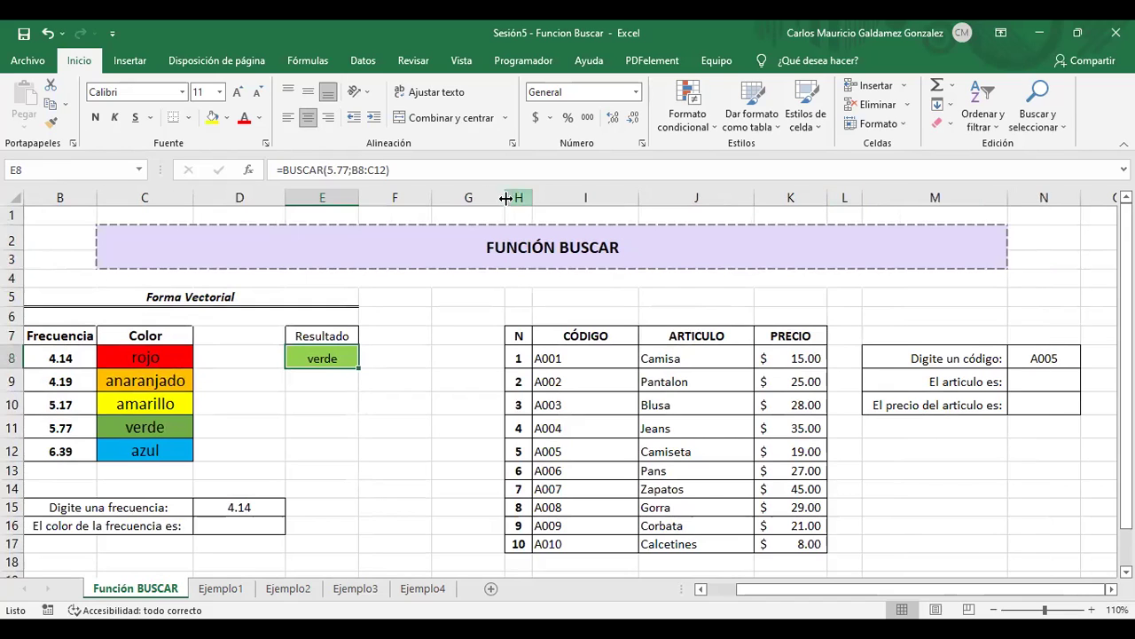
drag(504, 198, 468, 199)
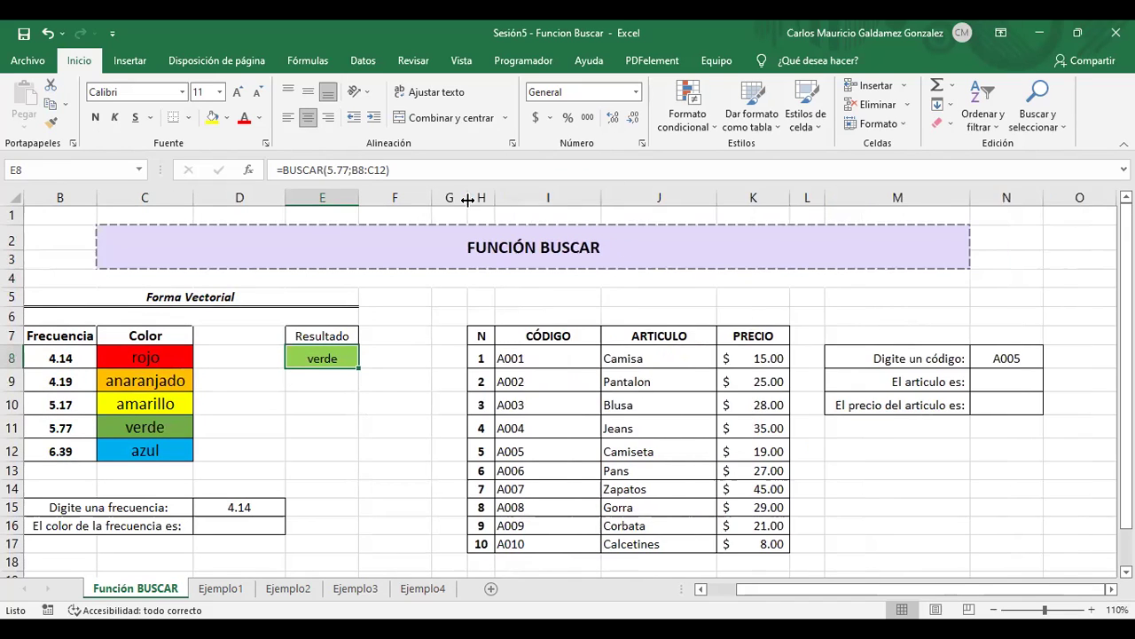
Step: Examine the lookup value and matrix arguments of the BUSCAR formula in cell E8
double_click(329, 360)
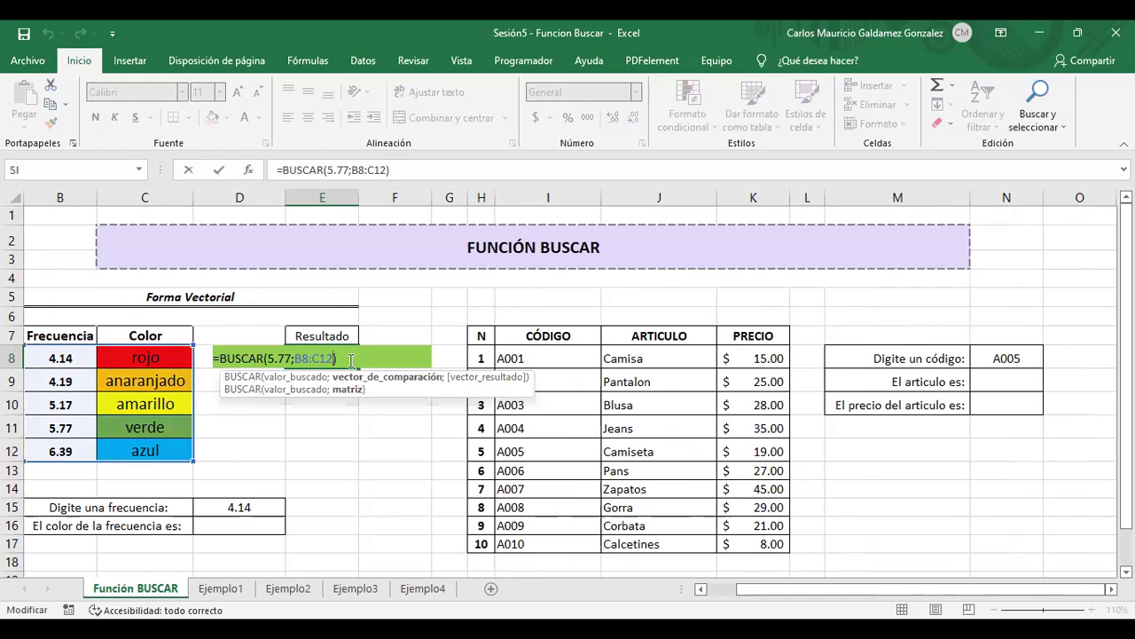
click(351, 360)
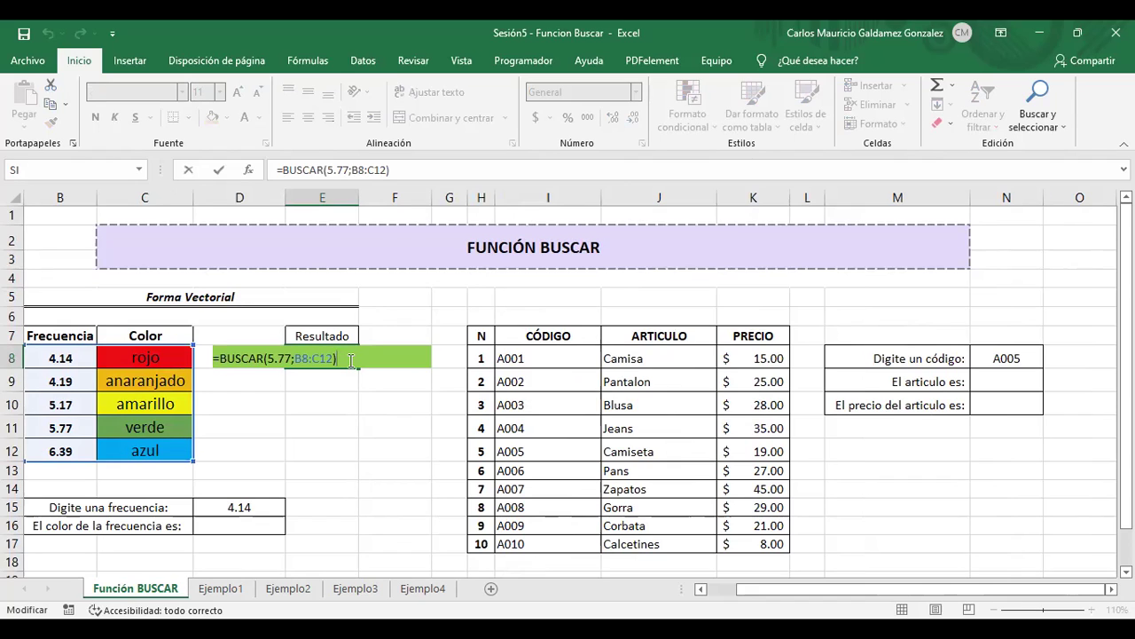
drag(267, 360, 292, 380)
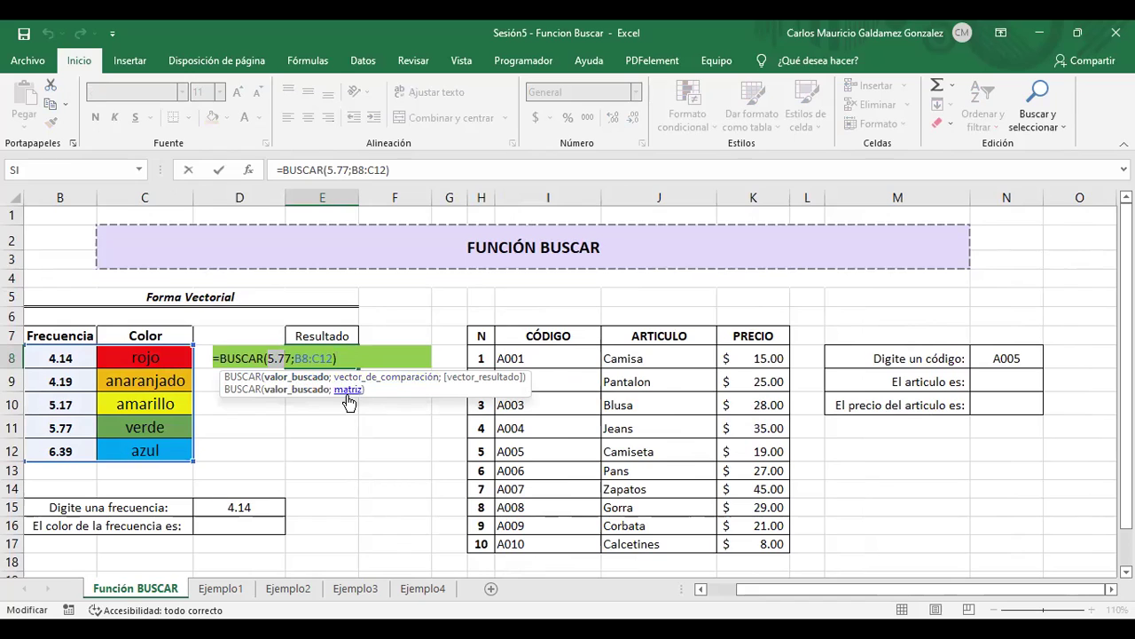
drag(295, 359, 315, 359)
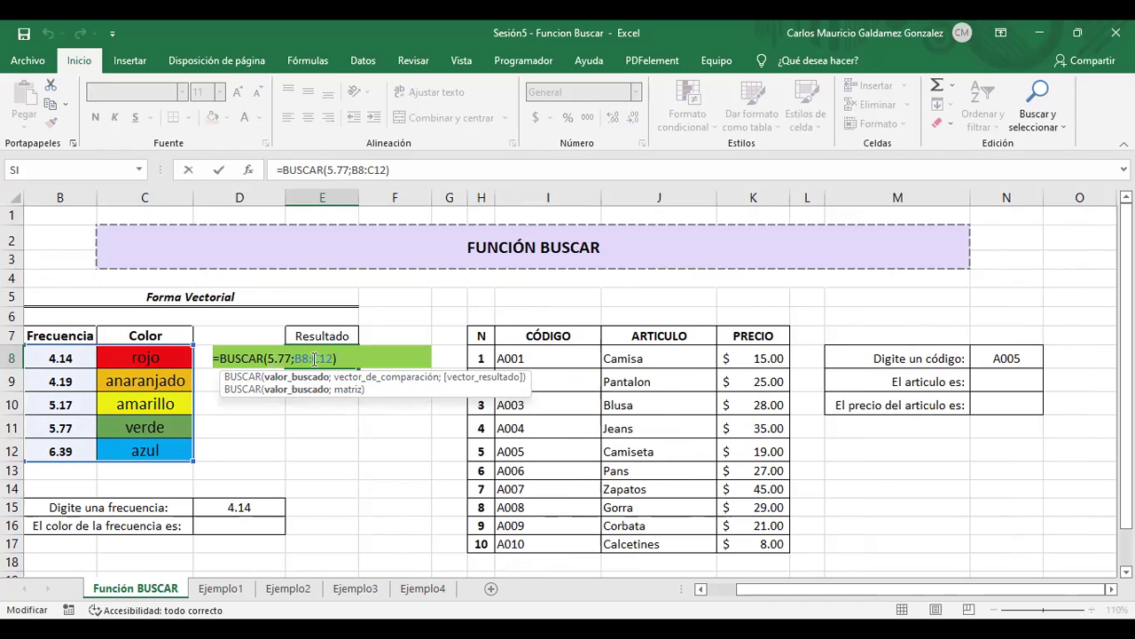
click(315, 360)
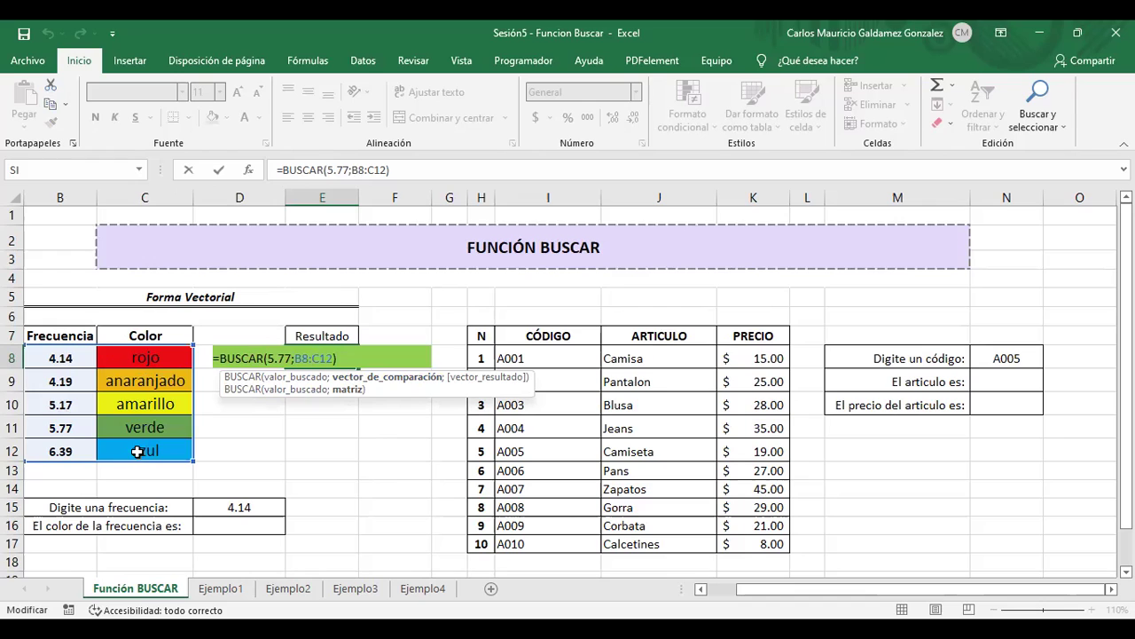
key(ctrl+Return)
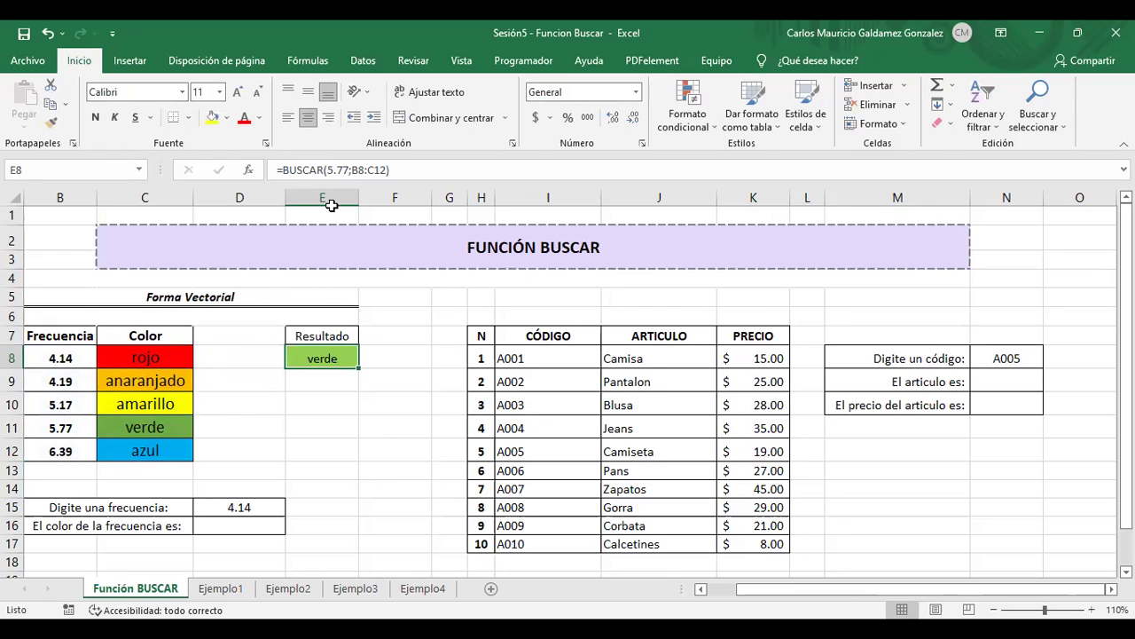
Step: Set the lookup value of the BUSCAR formula in cell E8 to 4.14
drag(326, 169, 346, 173)
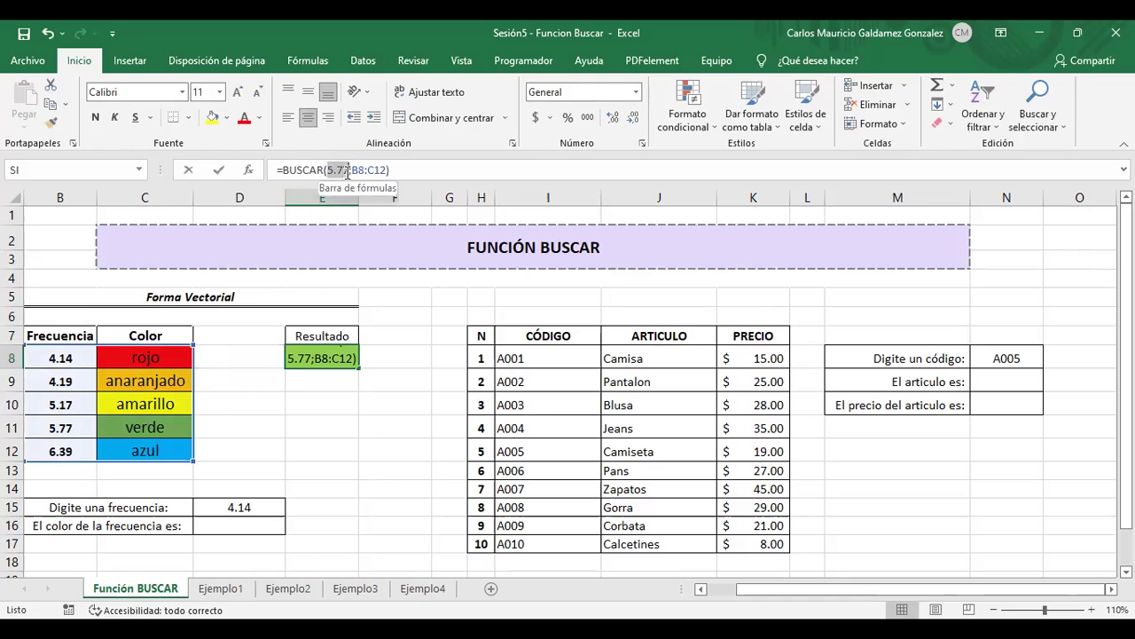
text(4.14)
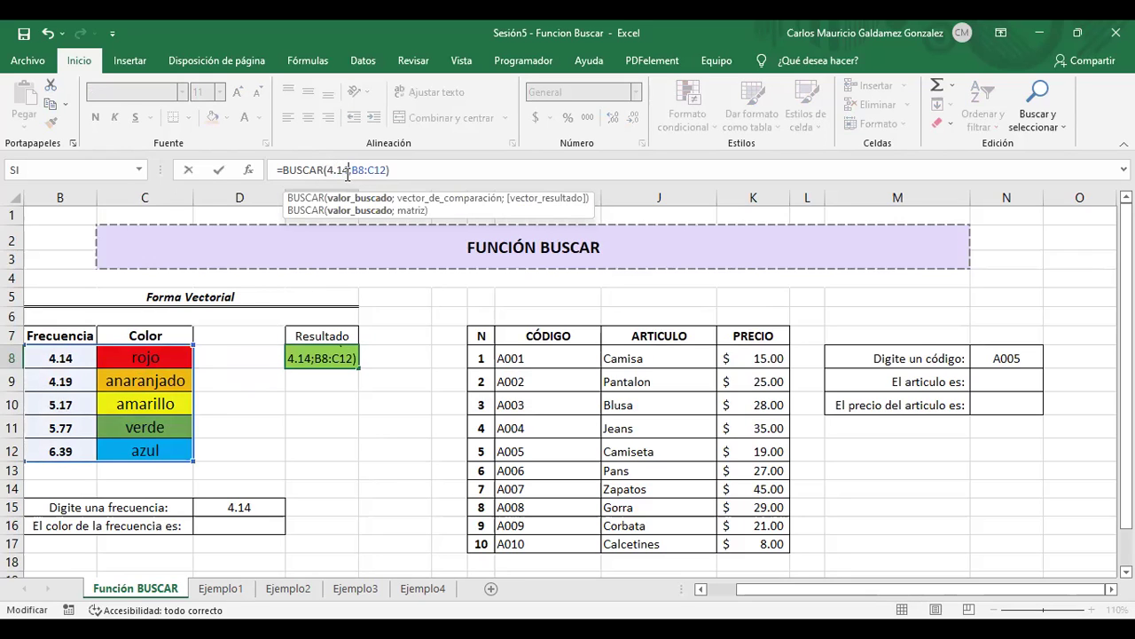
key(Return)
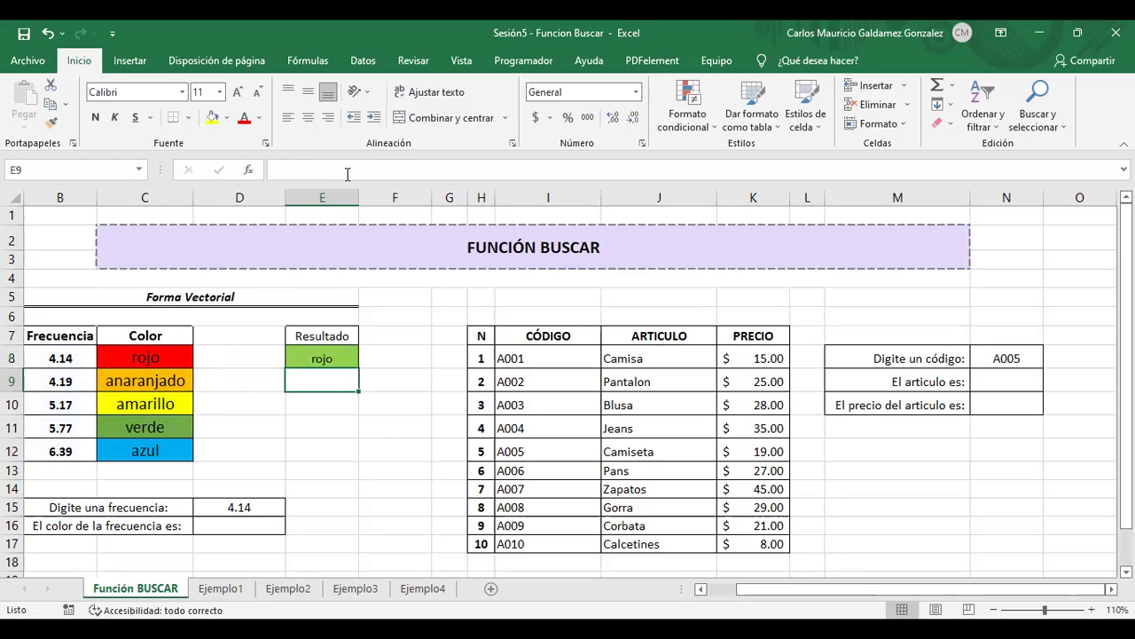
Step: Change the lookup value in E8's BUSCAR formula to 6.39, keeping the matrix B8:C12
key(Up)
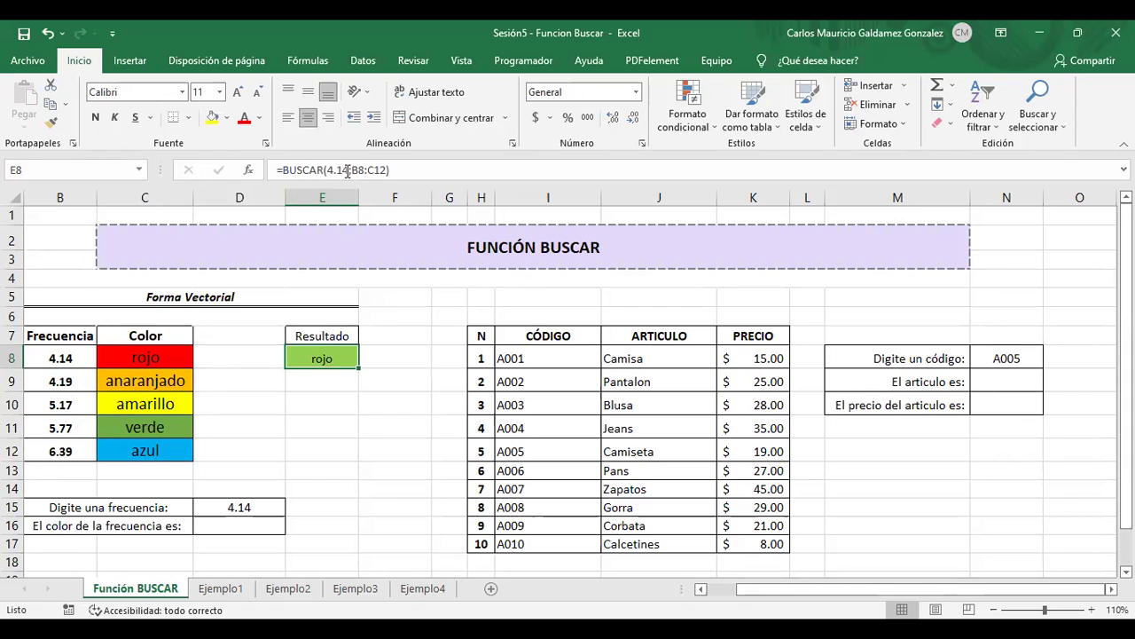
click(348, 170)
double_click(312, 358)
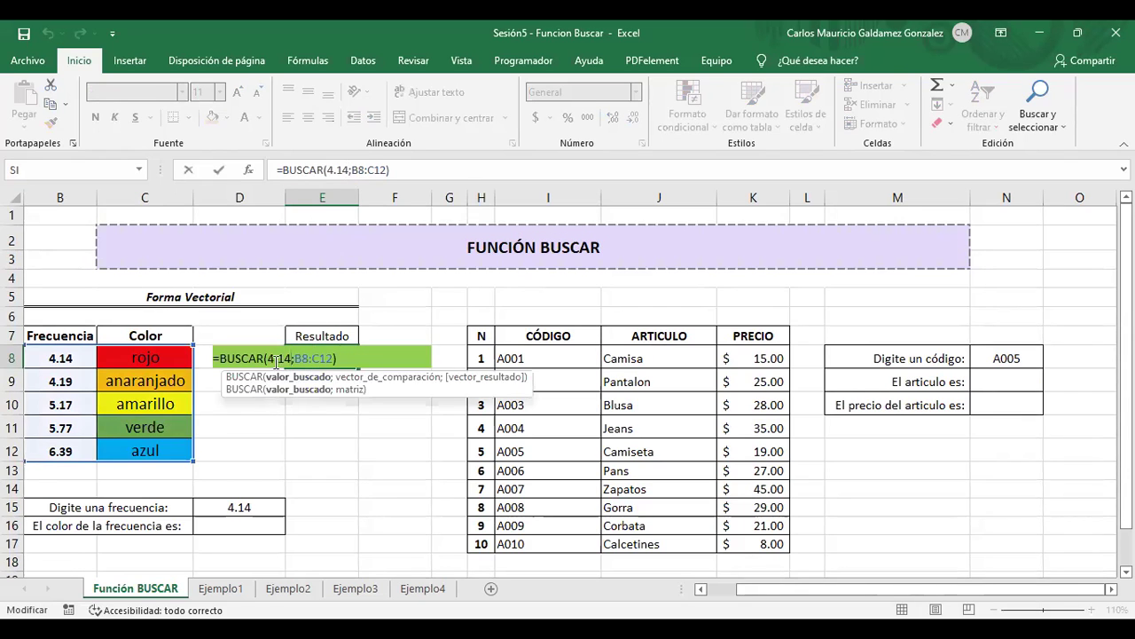
drag(267, 358, 293, 358)
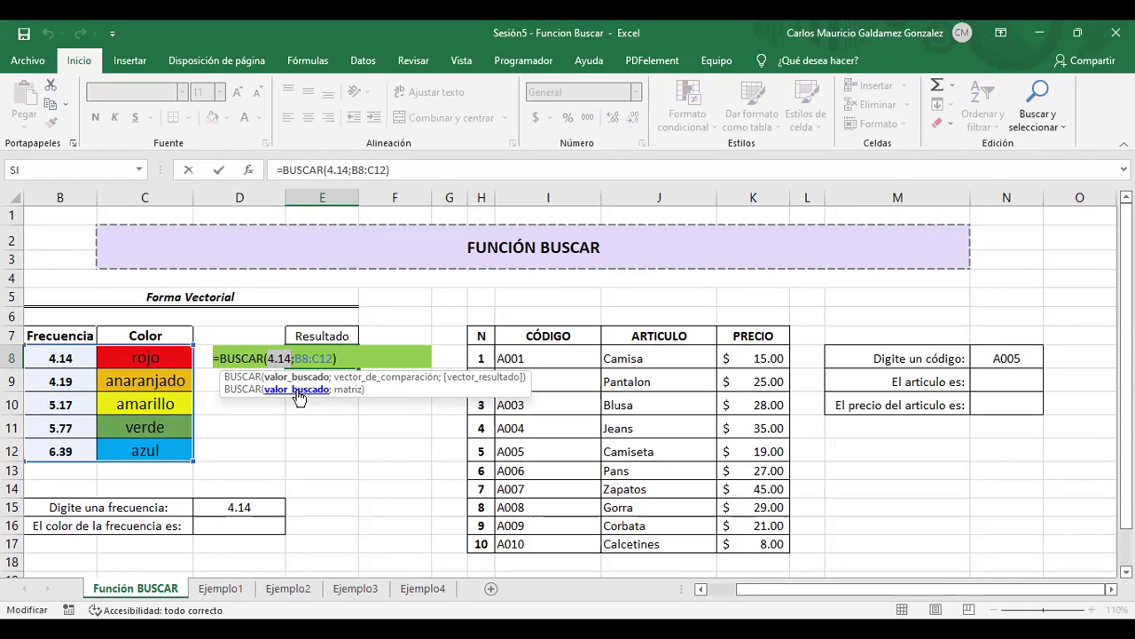
text(6.39)
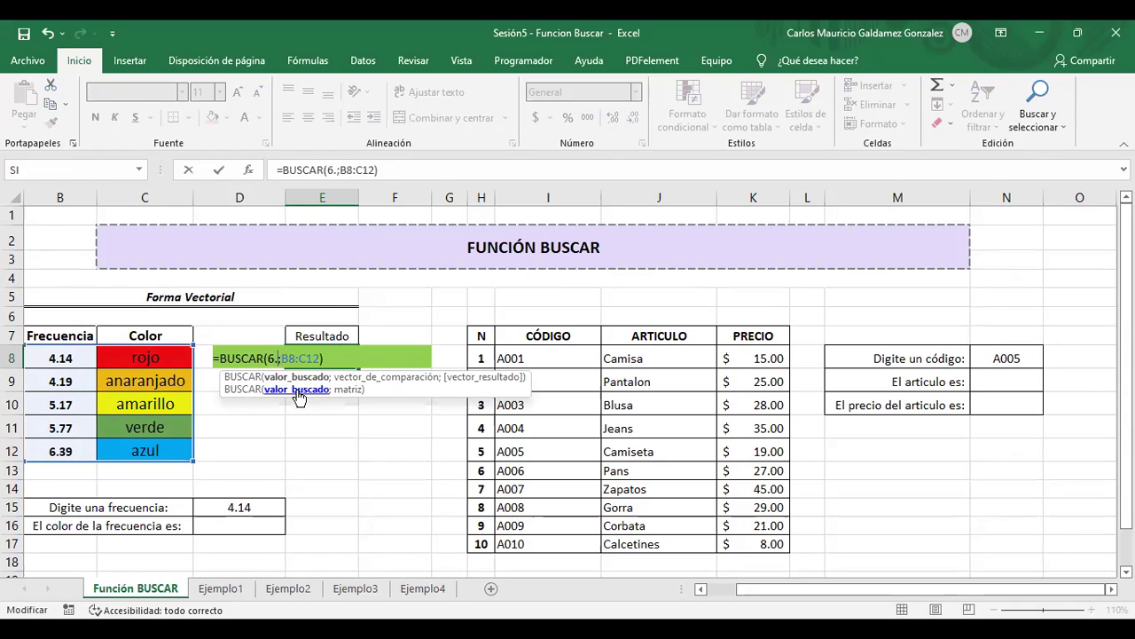
key(ctrl+Return)
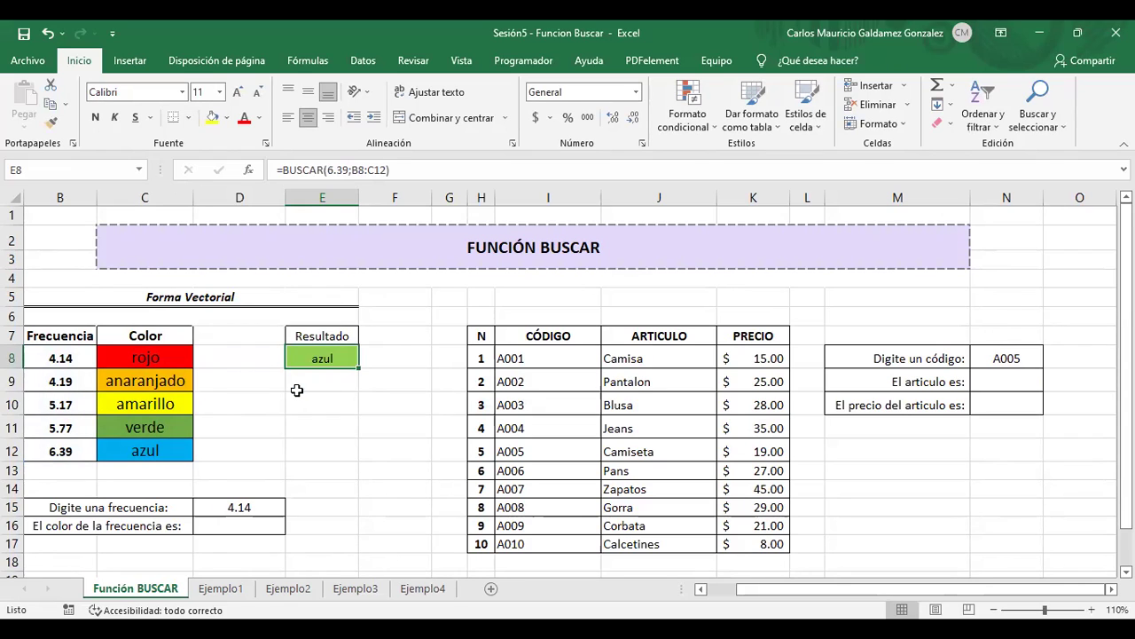
Step: Inspect the lookup value argument in E8's formula, as well as the frequency cell D15 and the color cell D16
key(F2)
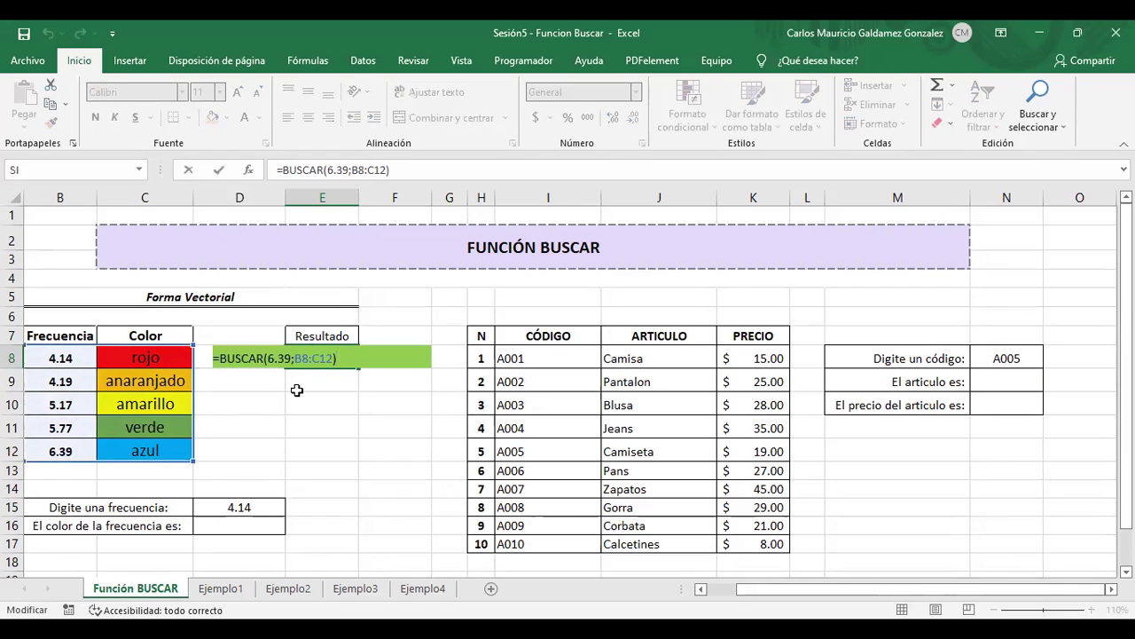
drag(268, 359, 288, 358)
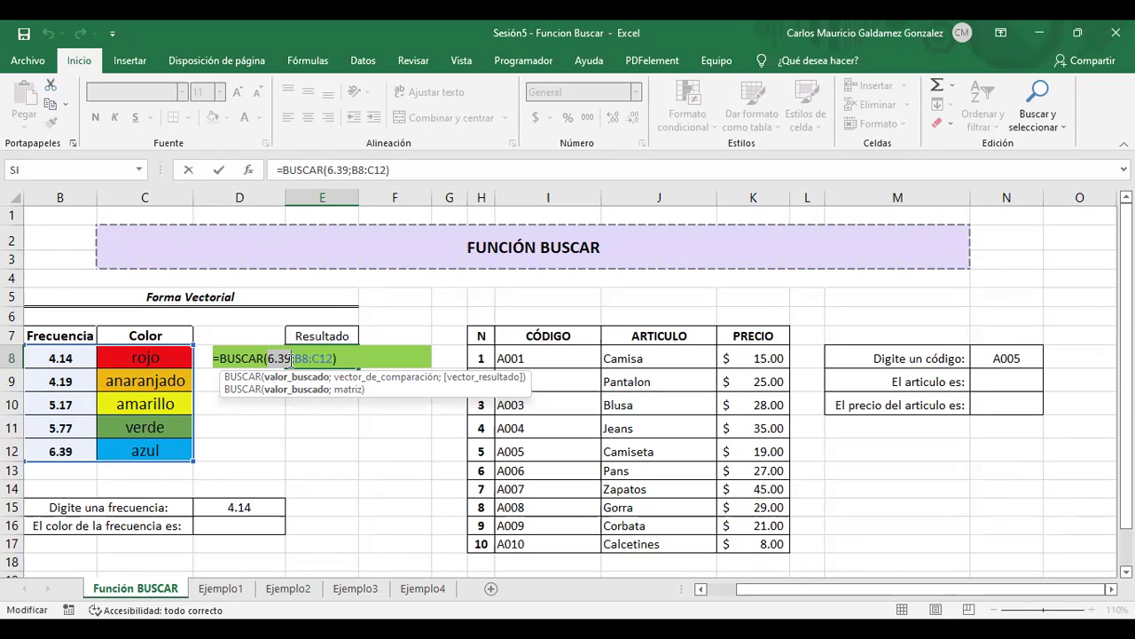
key(ctrl+Return)
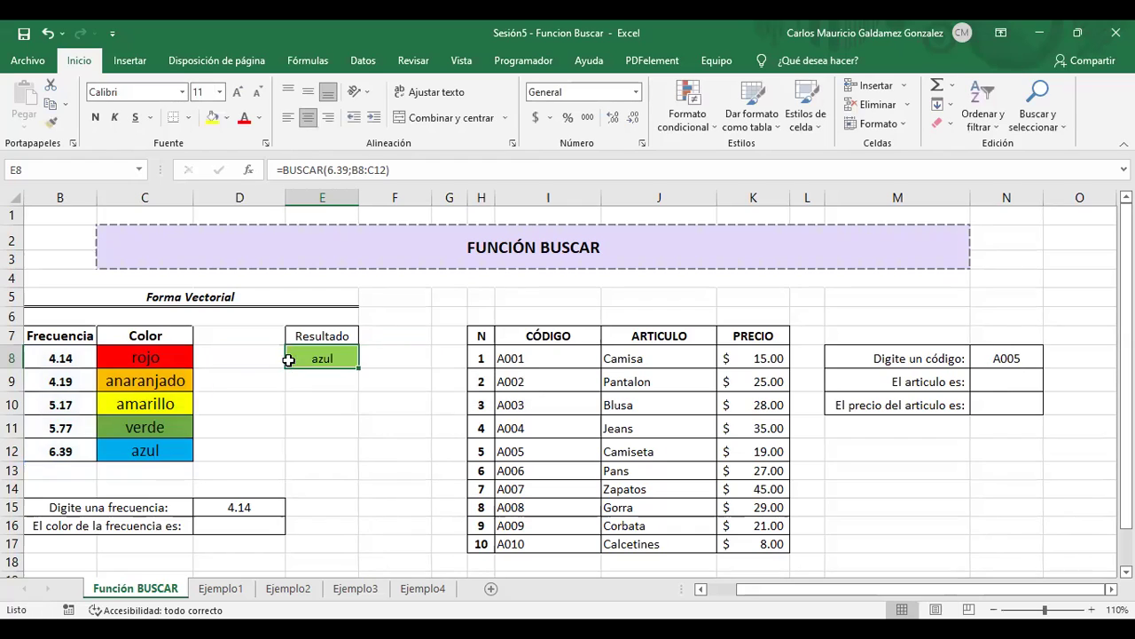
click(243, 506)
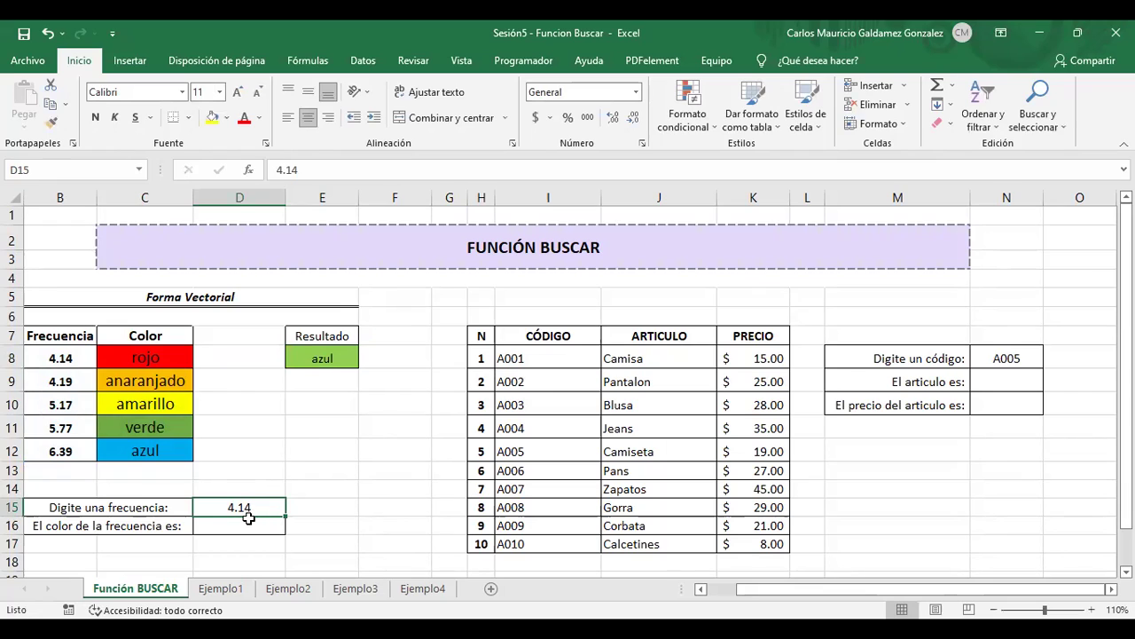
click(250, 522)
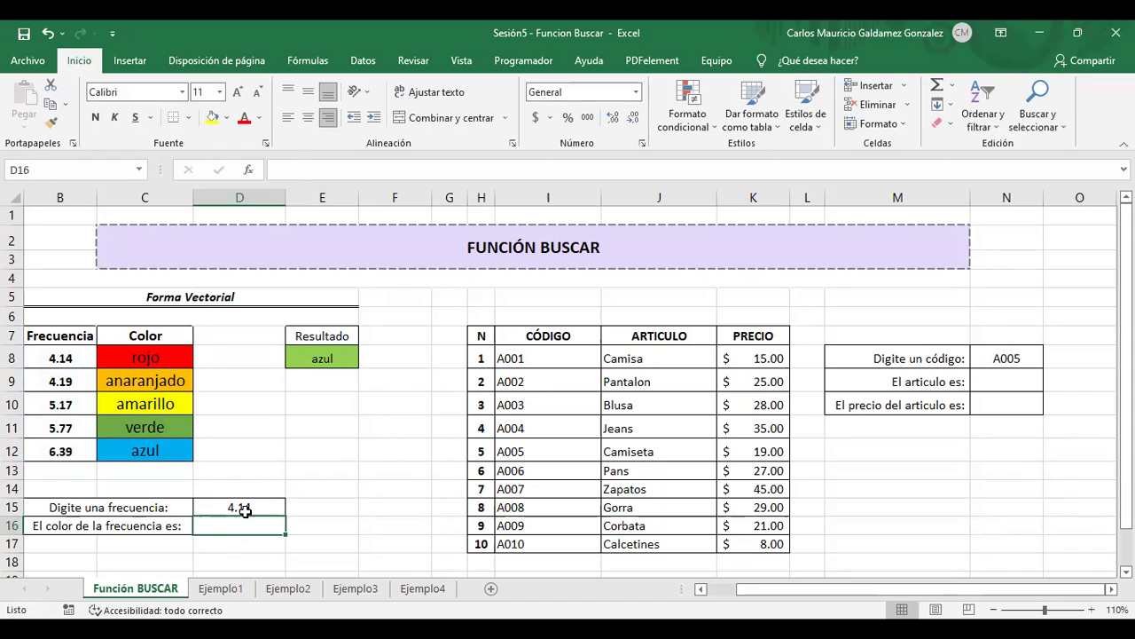
click(245, 511)
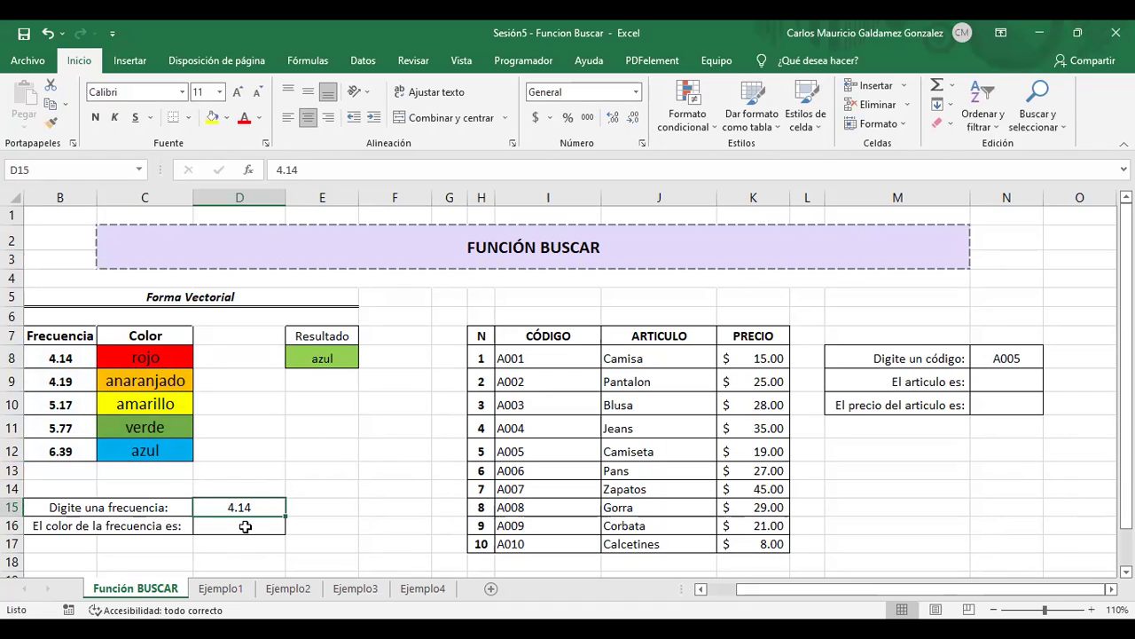
Step: Enter the formula =BUSCAR(D15;B8:C12) in cell D16 to look up the color of the given frequency
click(244, 527)
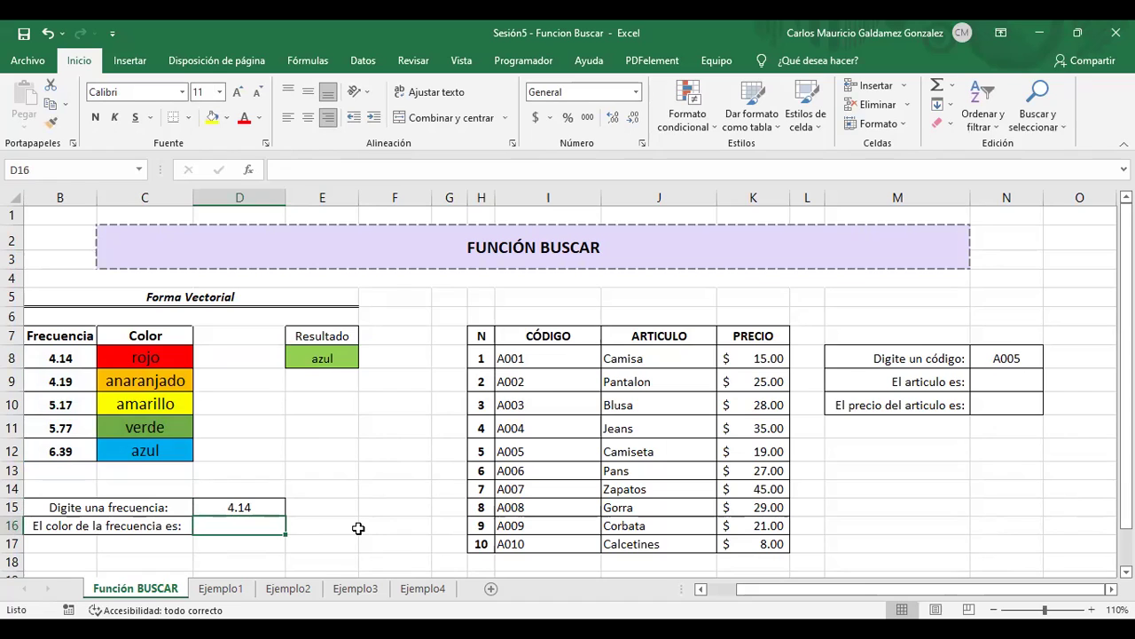
text(=)
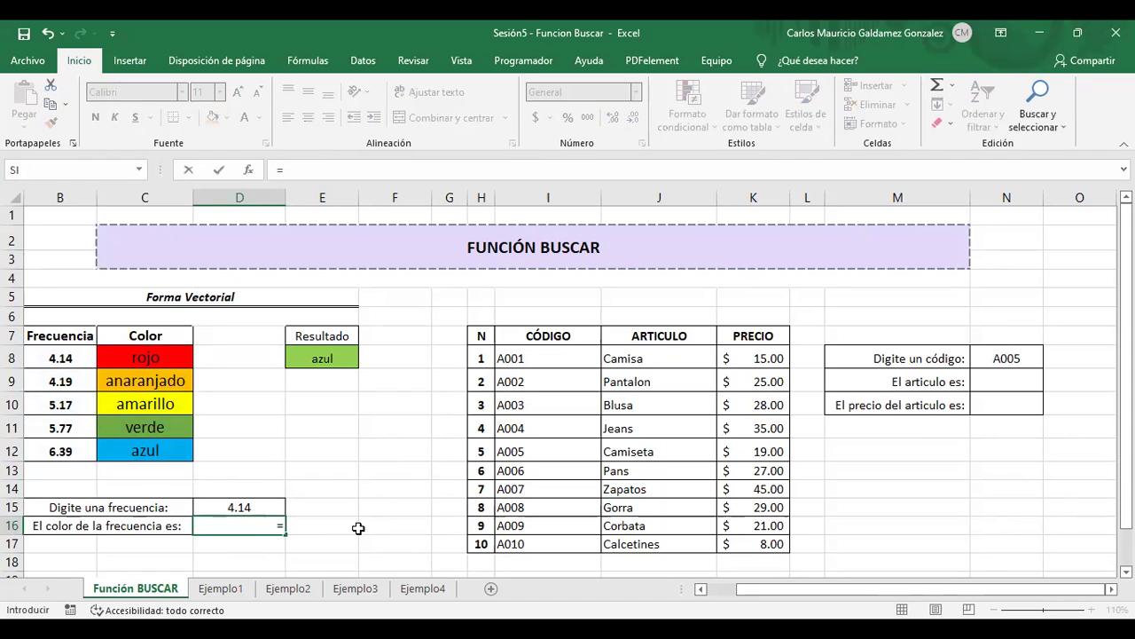
text(BUSCAR()
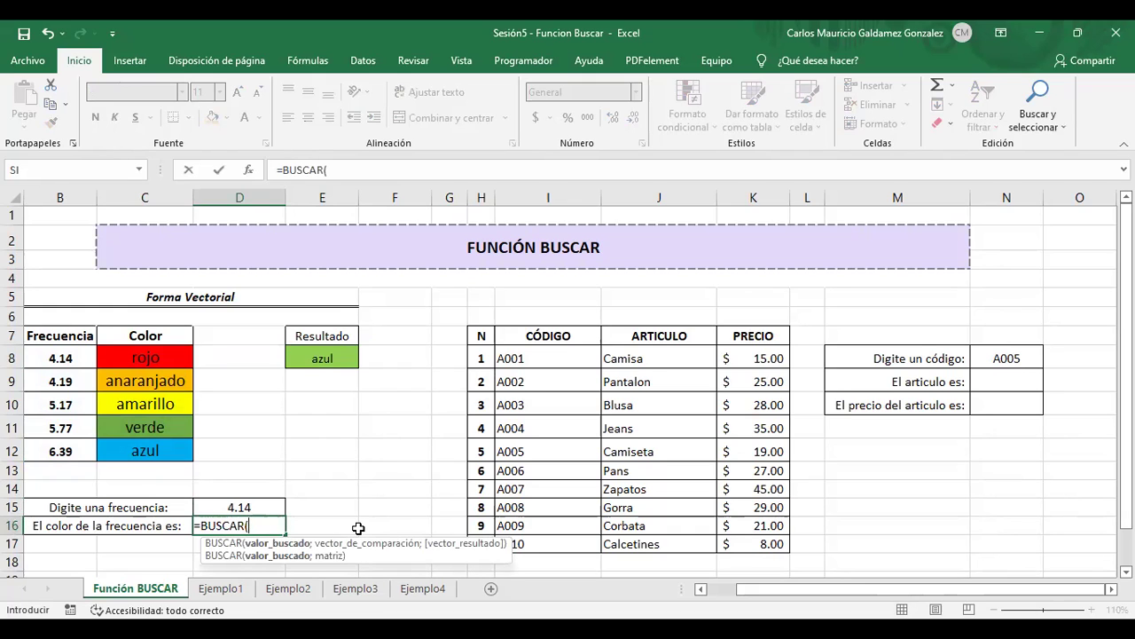
click(256, 506)
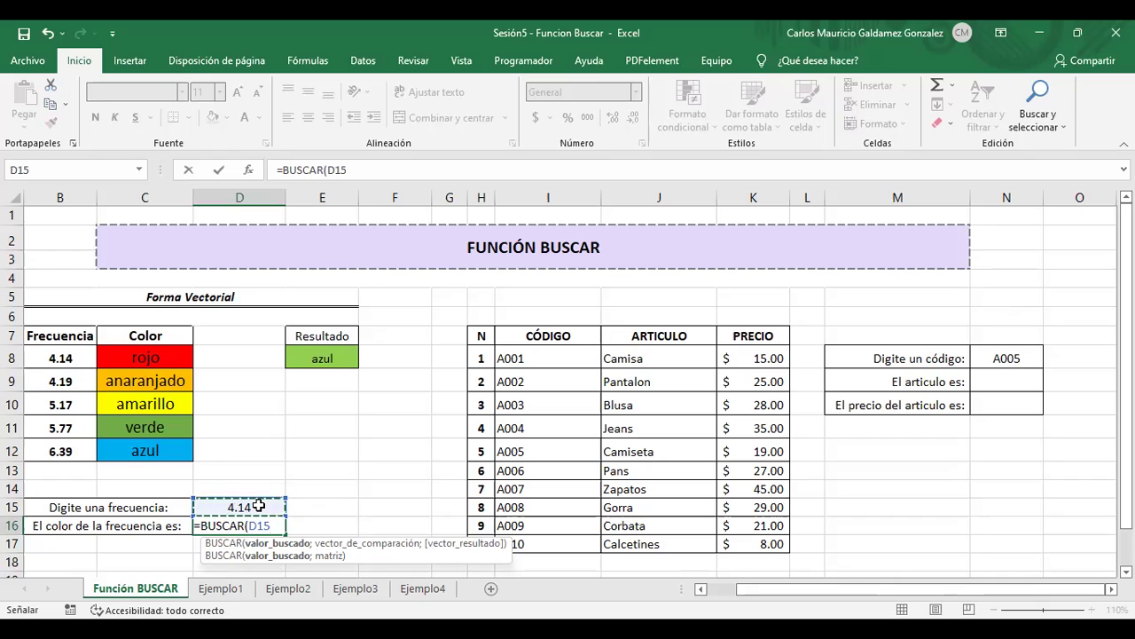
text(;)
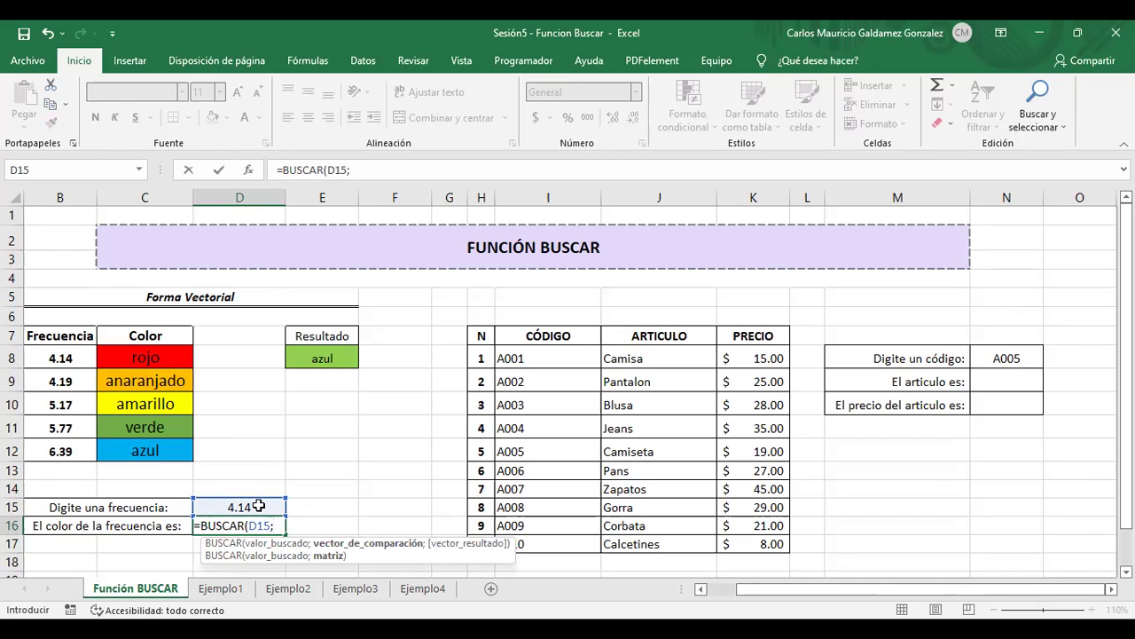
drag(75, 361, 93, 387)
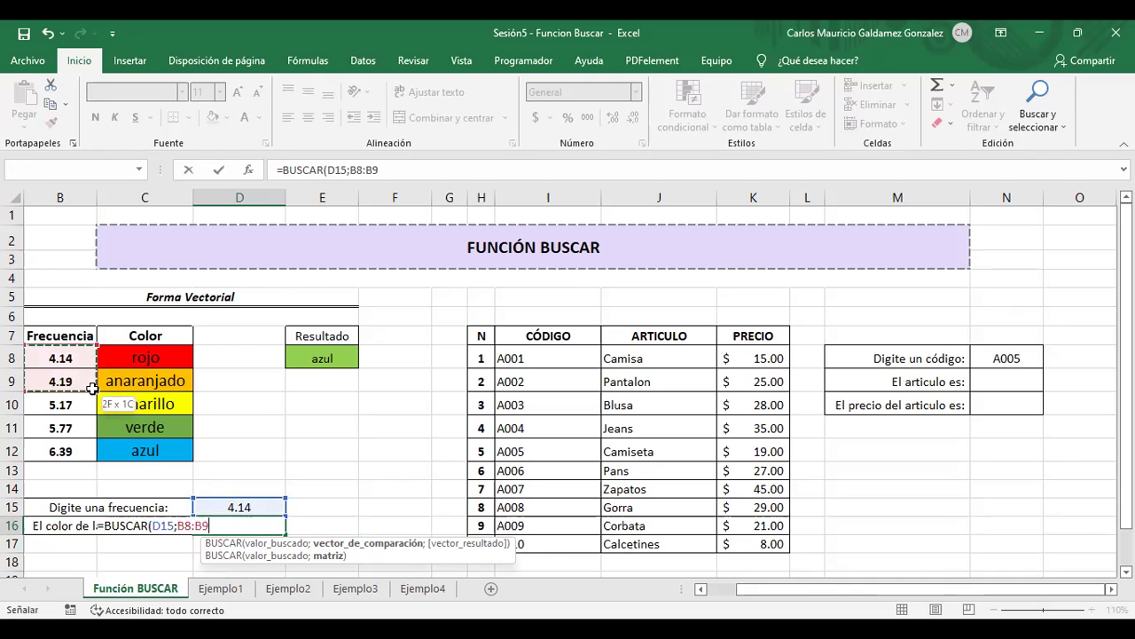
drag(127, 446, 126, 445)
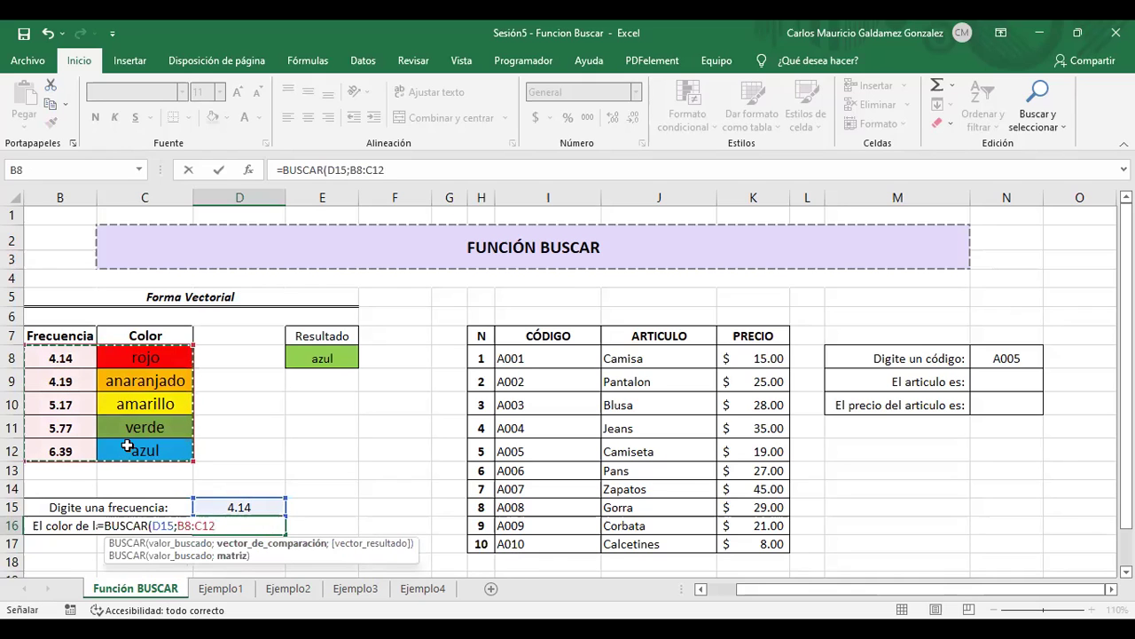
text())
key(Return)
key(Up)
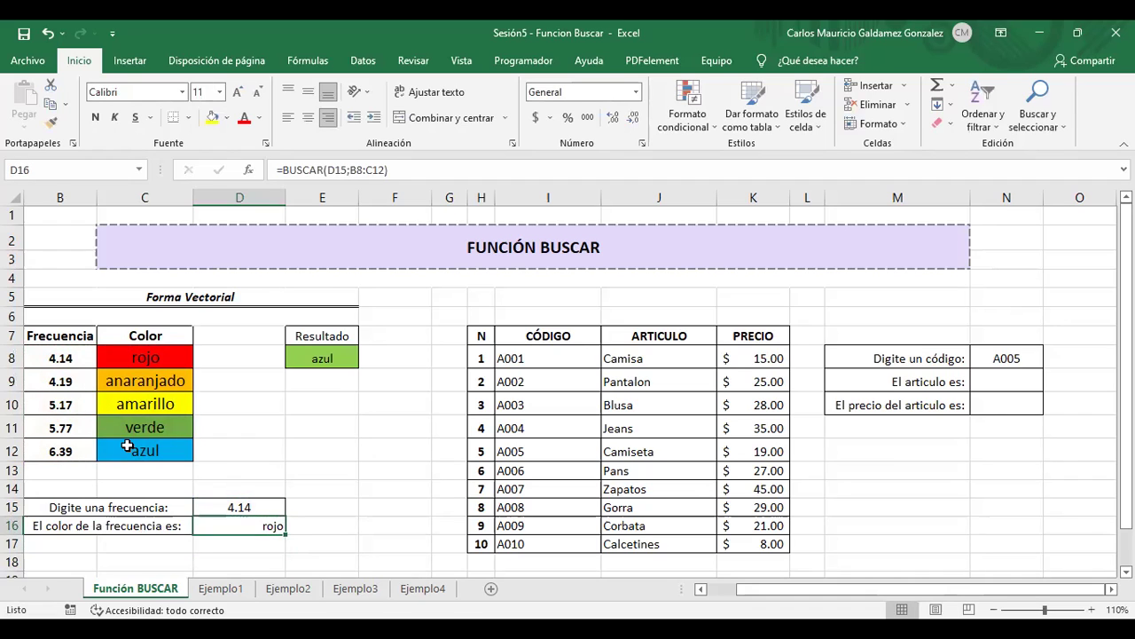
Step: Set the frequency in cell D15 to 4.19 to look up its color
click(62, 358)
click(216, 502)
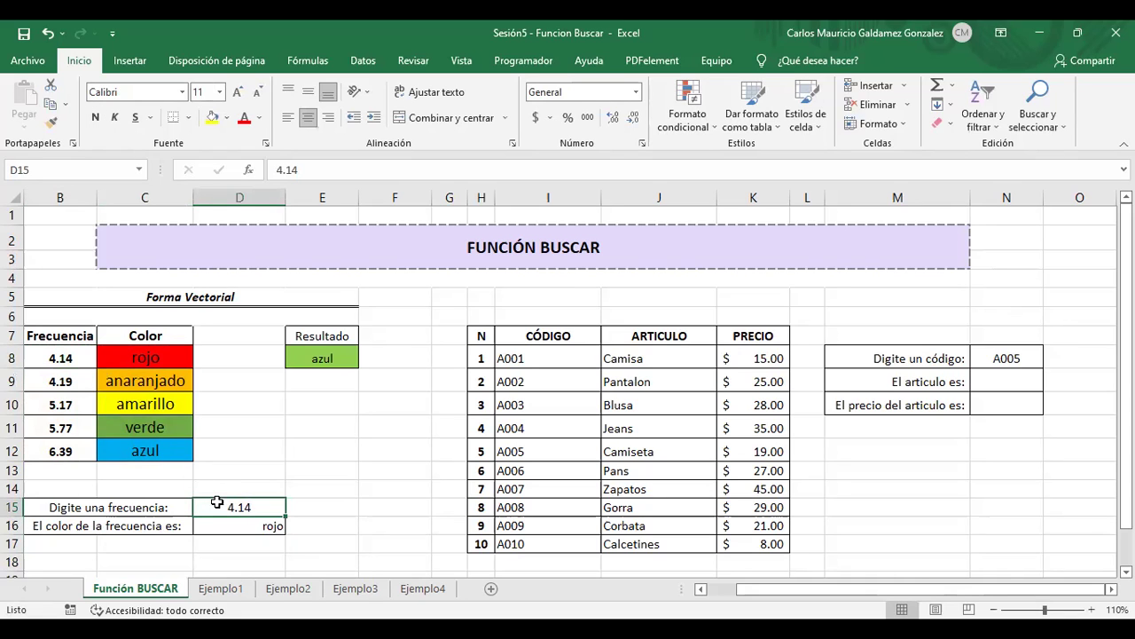
key(Down)
key(Up)
text(4.19)
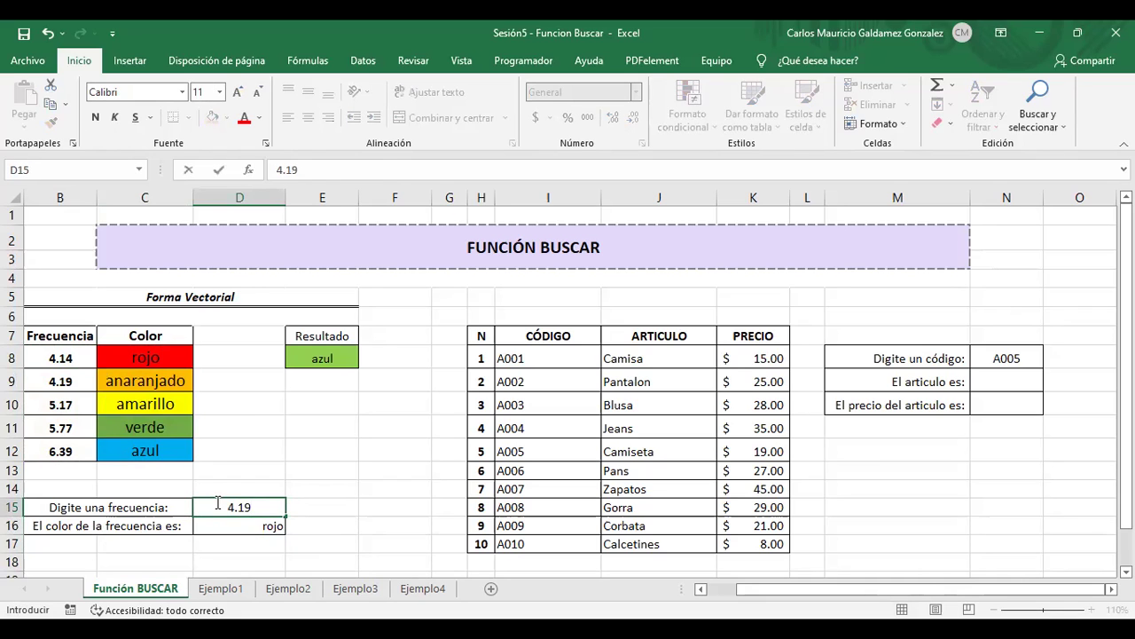
key(Return)
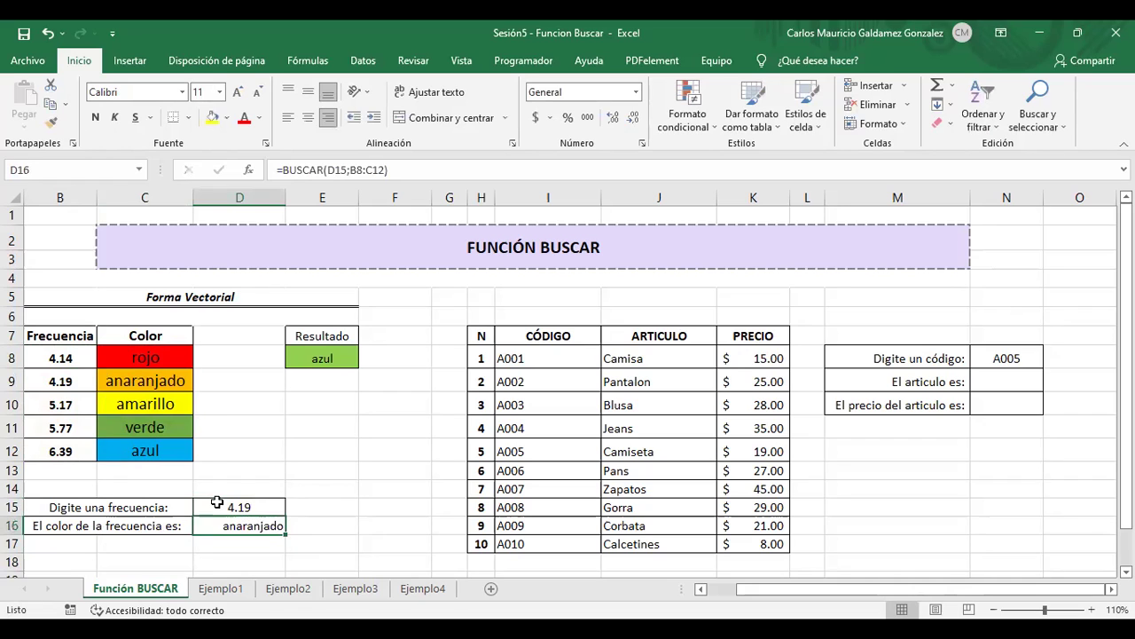
Step: Change the frequency in cell D15 to 5.17
click(217, 502)
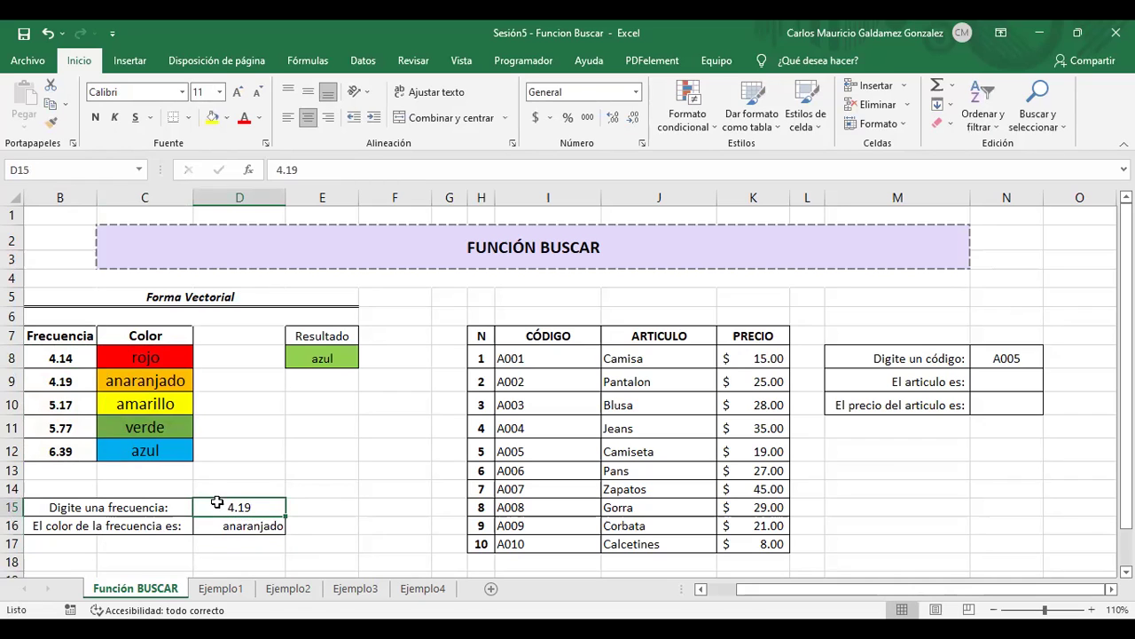
text(5.17)
key(Return)
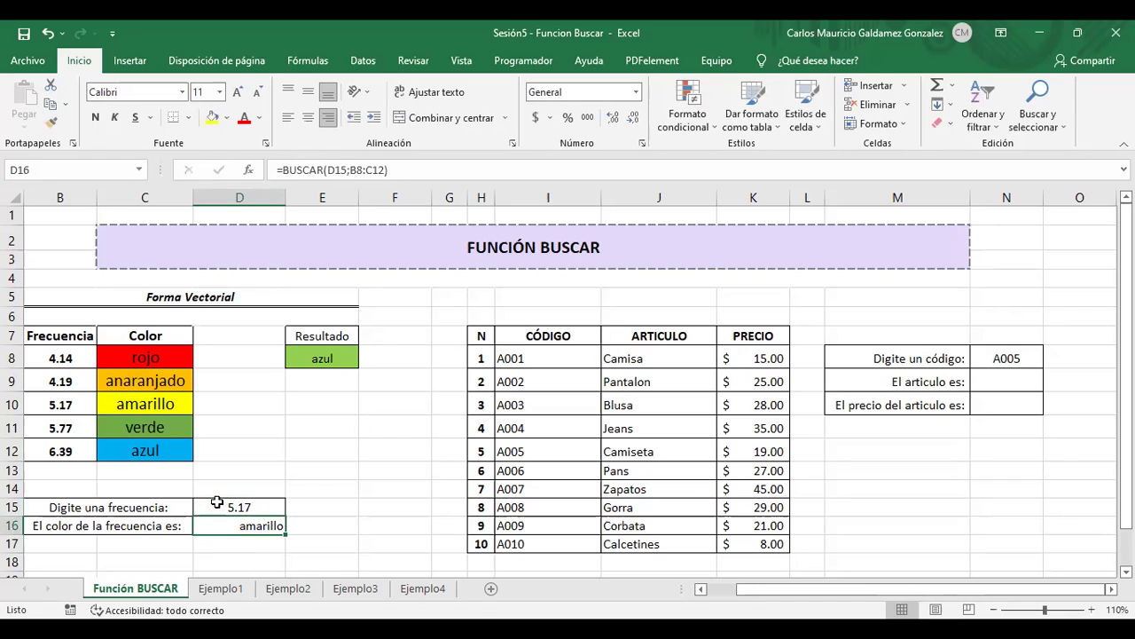
text(5.77)
key(Return)
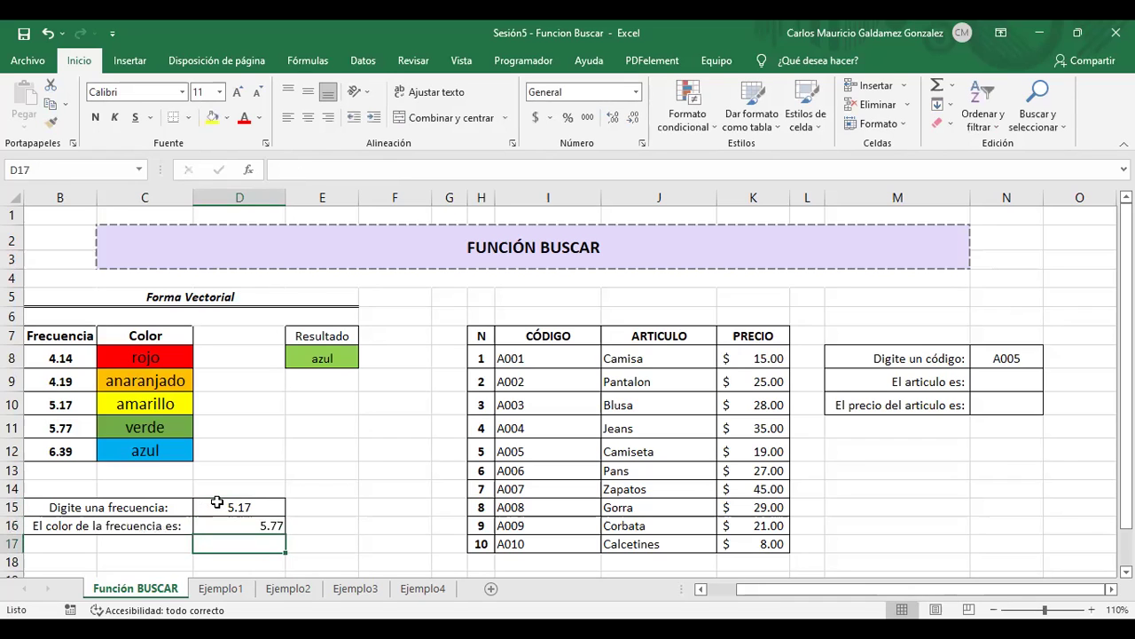
key(ctrl+z)
Step: Look up the colors of frequencies 5.77 and 6.39 by entering each in turn in cell D15
click(217, 502)
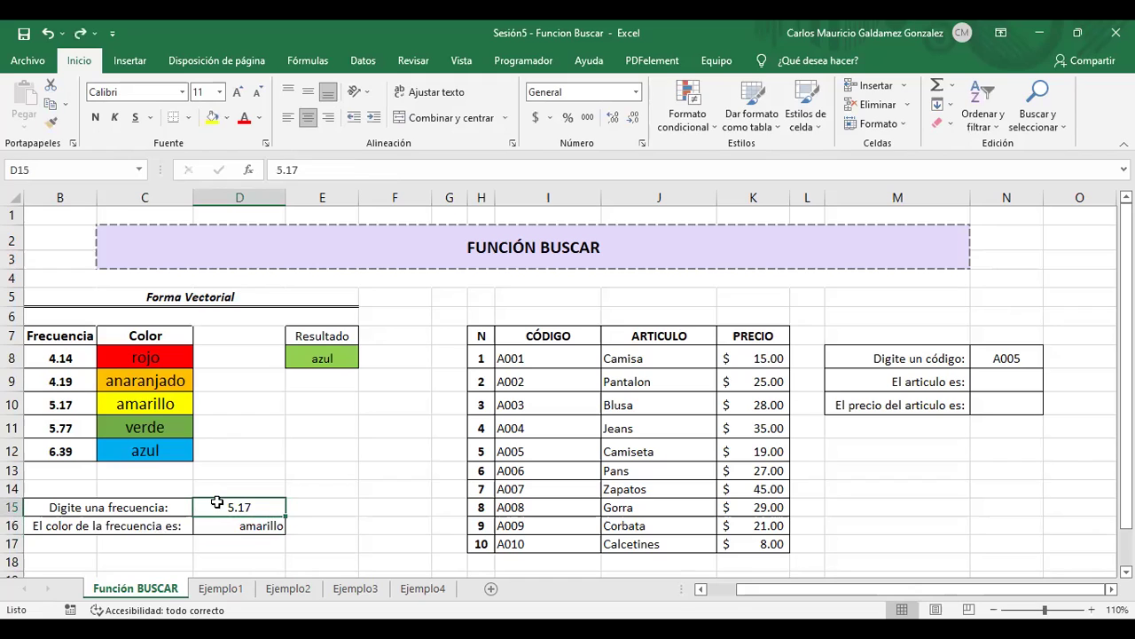
text(5.77)
key(Return)
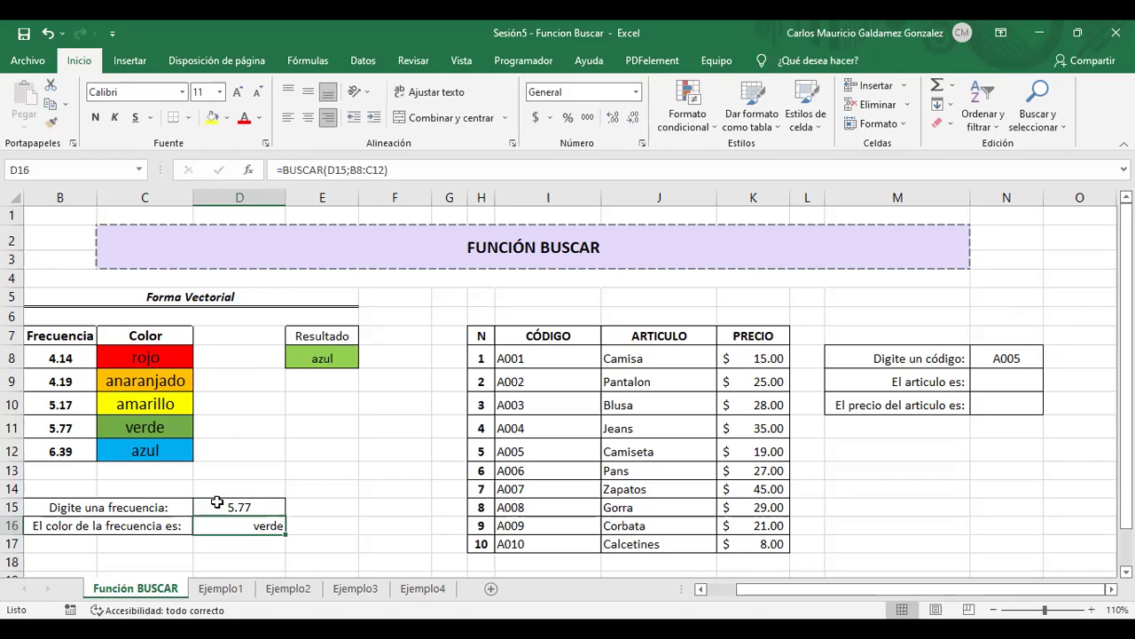
click(217, 502)
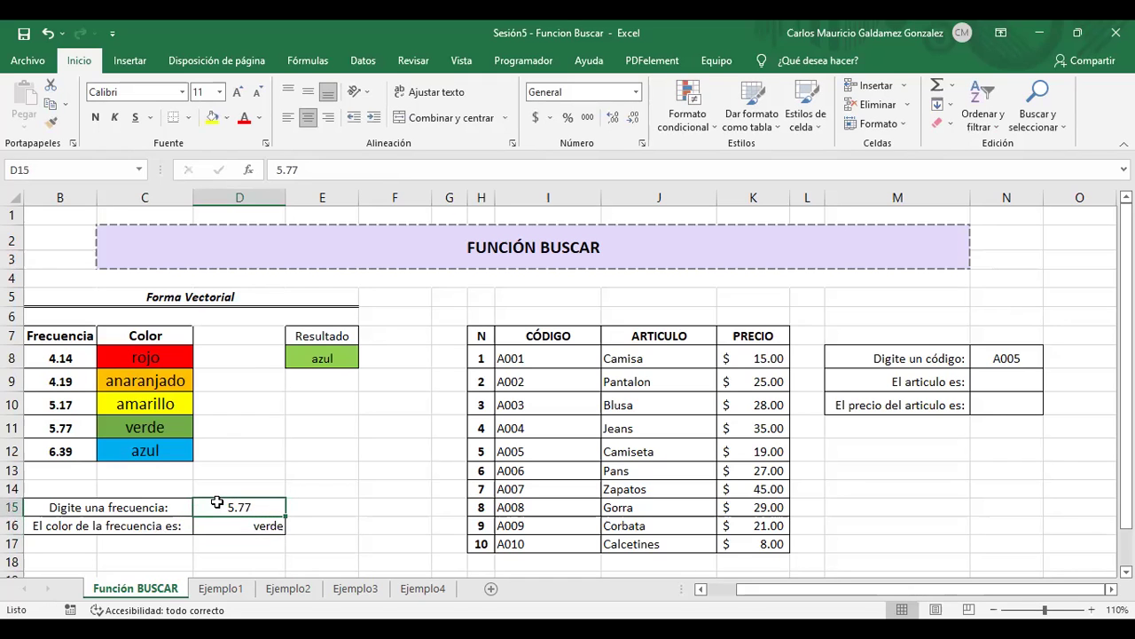
text(6.39)
key(Return)
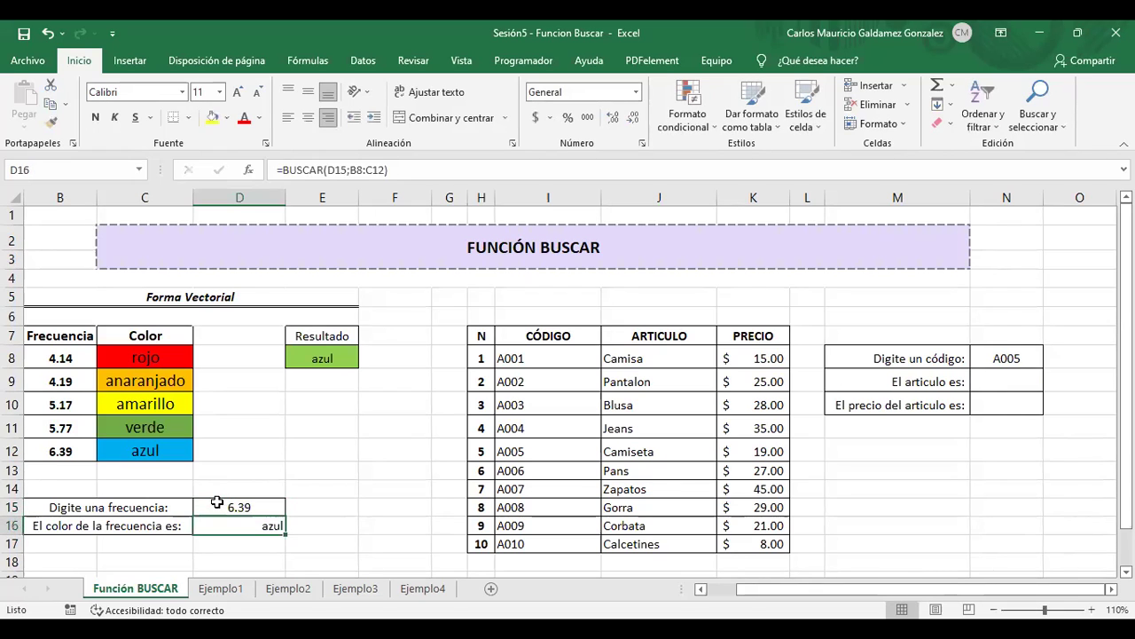
Step: Test the color lookup with frequencies above the table's range by entering 7 and 7.80 in turn in cell D15
click(216, 502)
text(7)
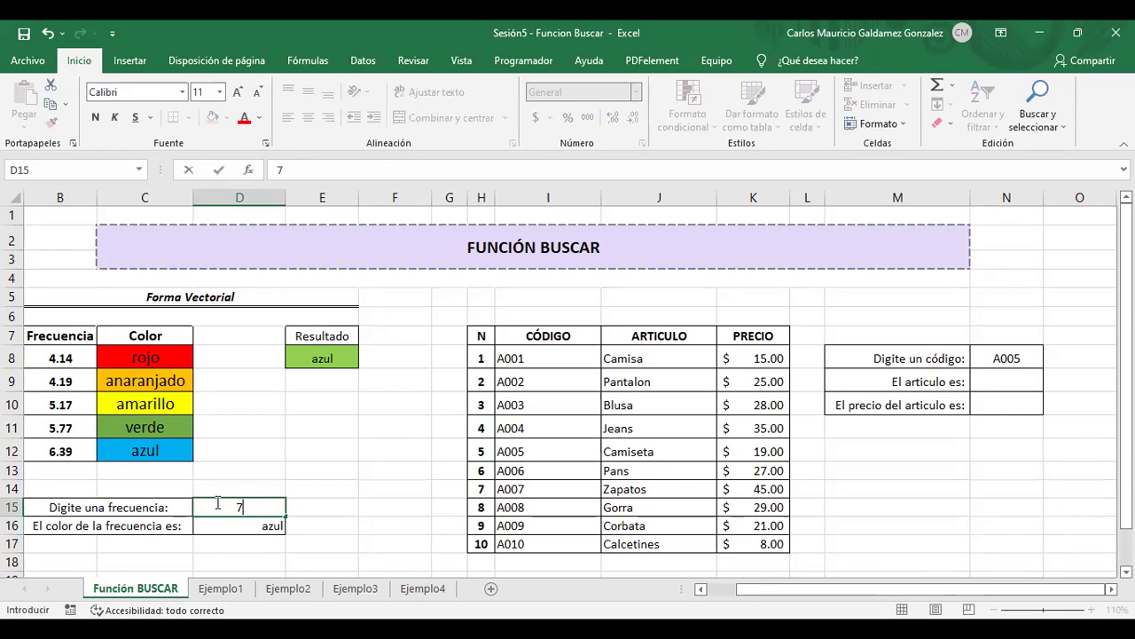
key(Return)
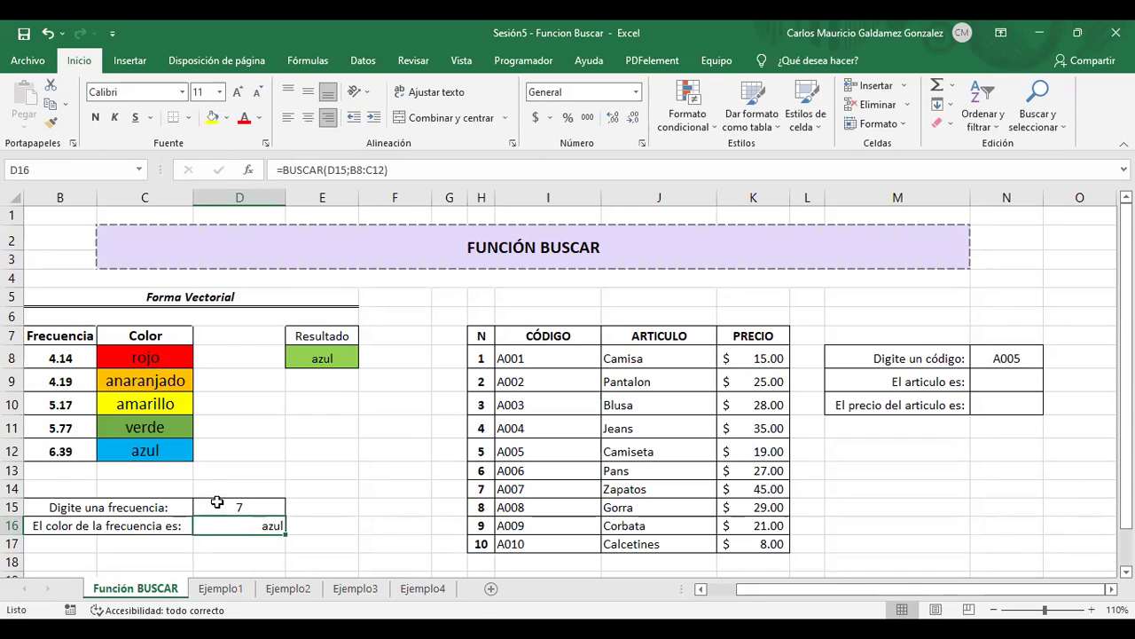
click(217, 502)
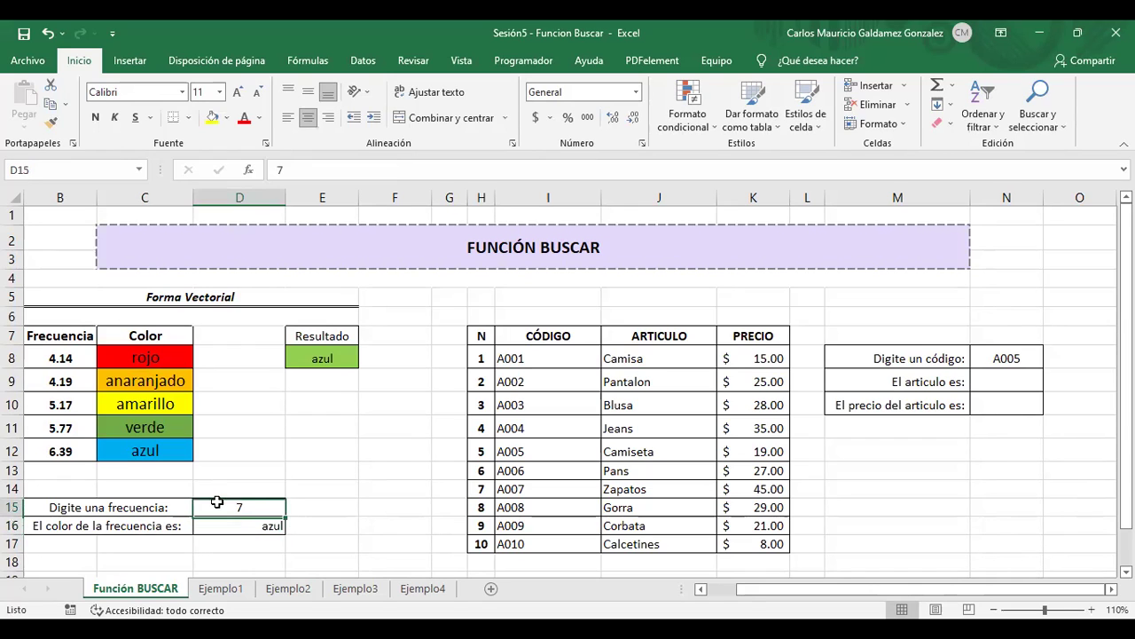
key(F2)
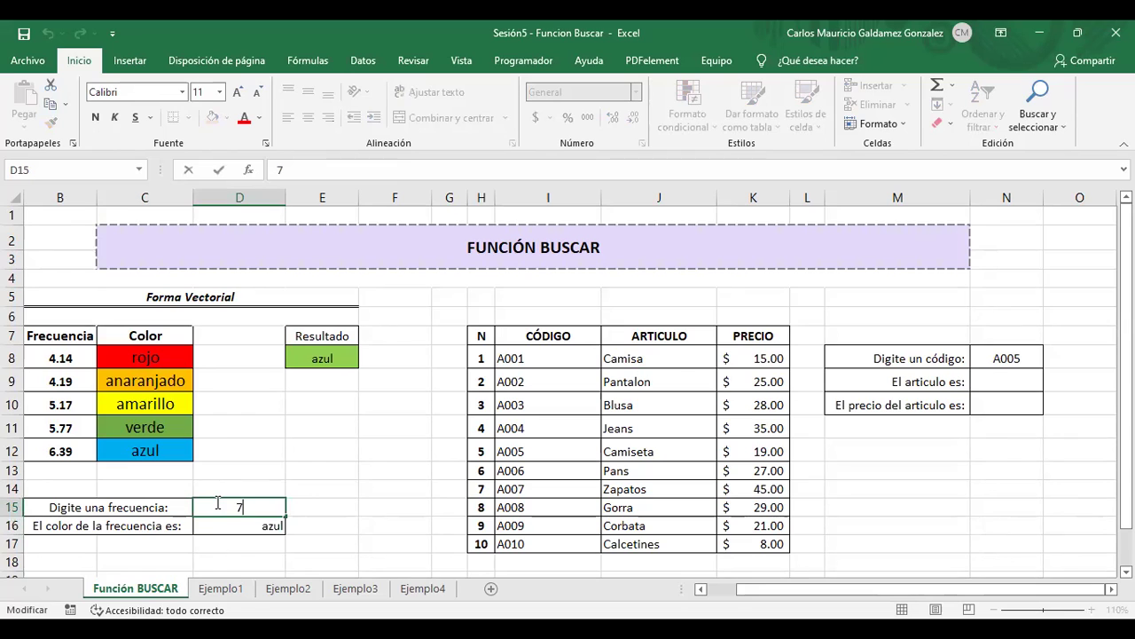
text(.80)
key(Return)
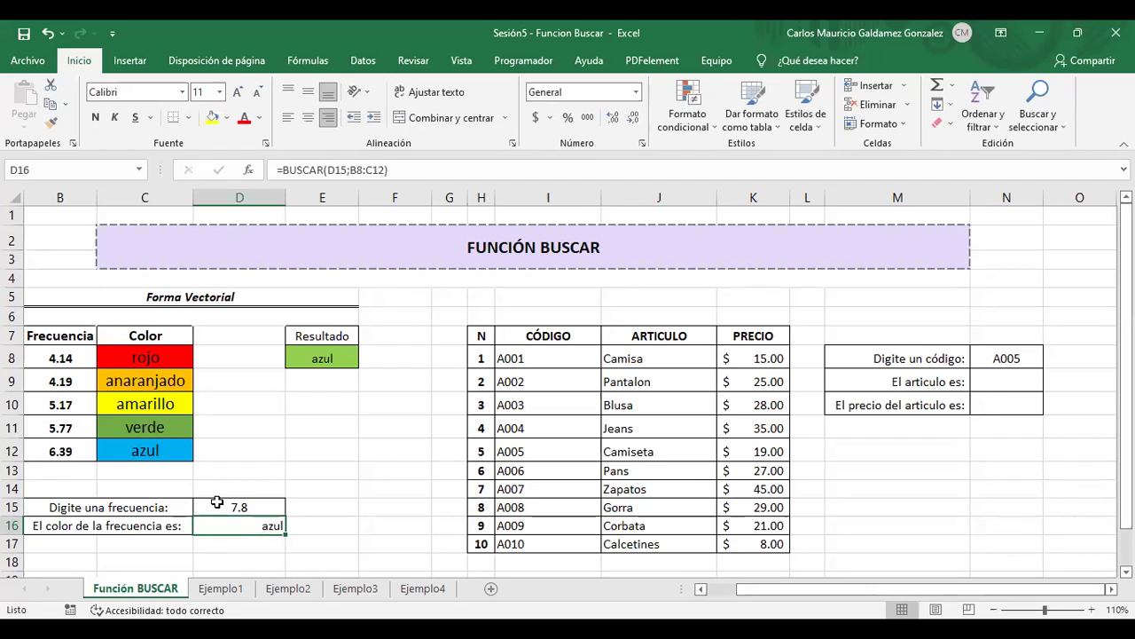
Step: Enter the frequencies 4.14 and 9 in turn in cell D15 to compare the looked-up colors
click(216, 502)
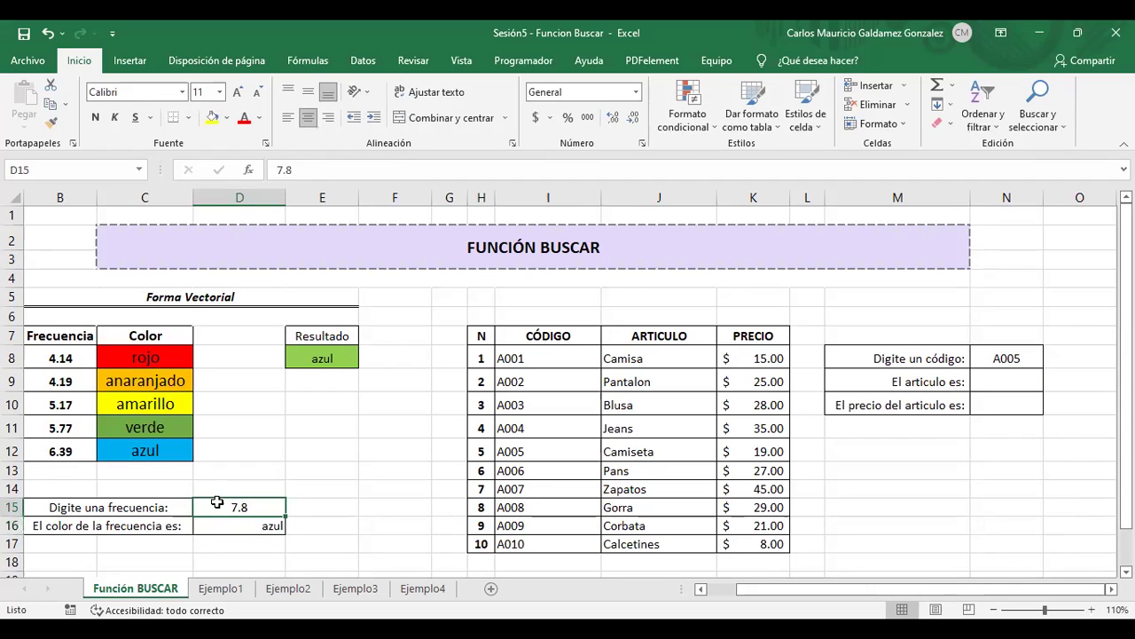
text(4.14)
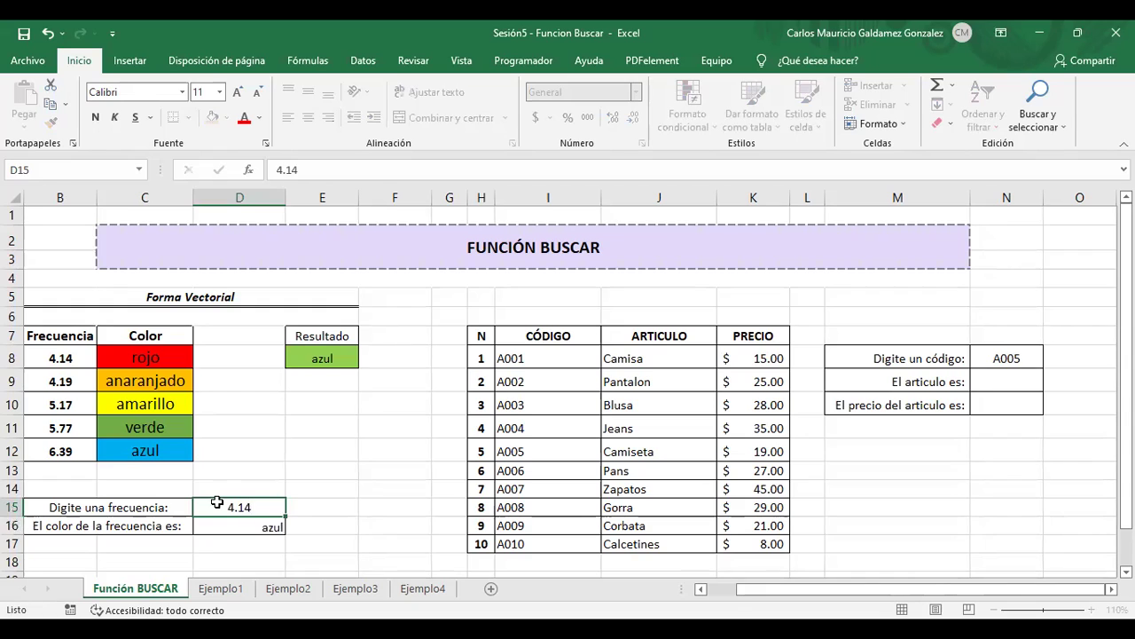
key(Return)
click(216, 502)
text(9)
key(Return)
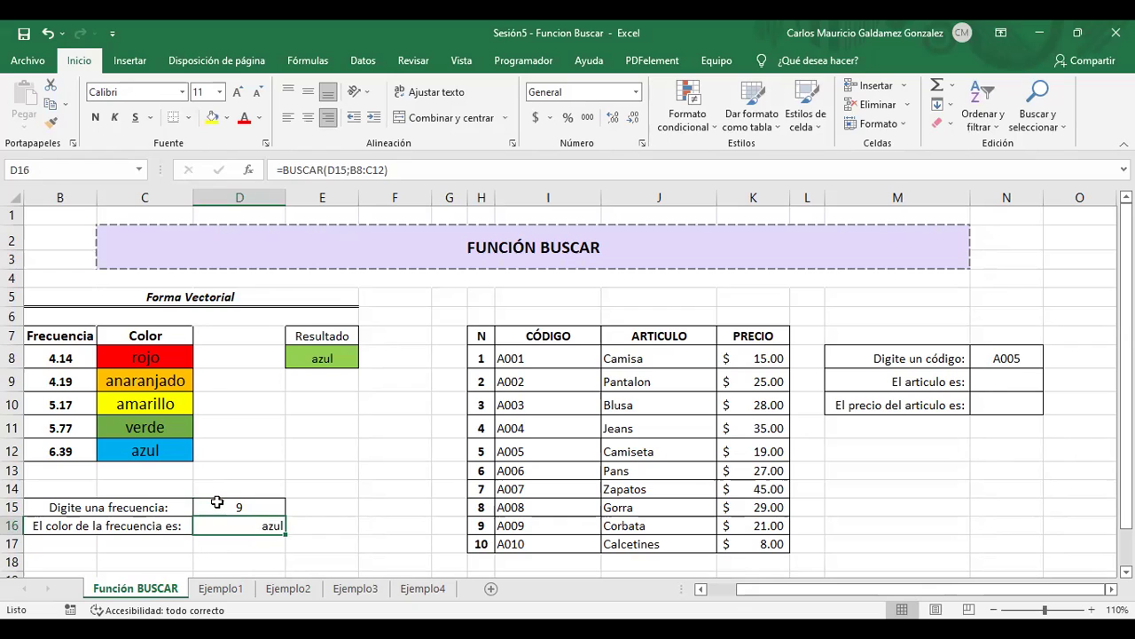
text(5.17)
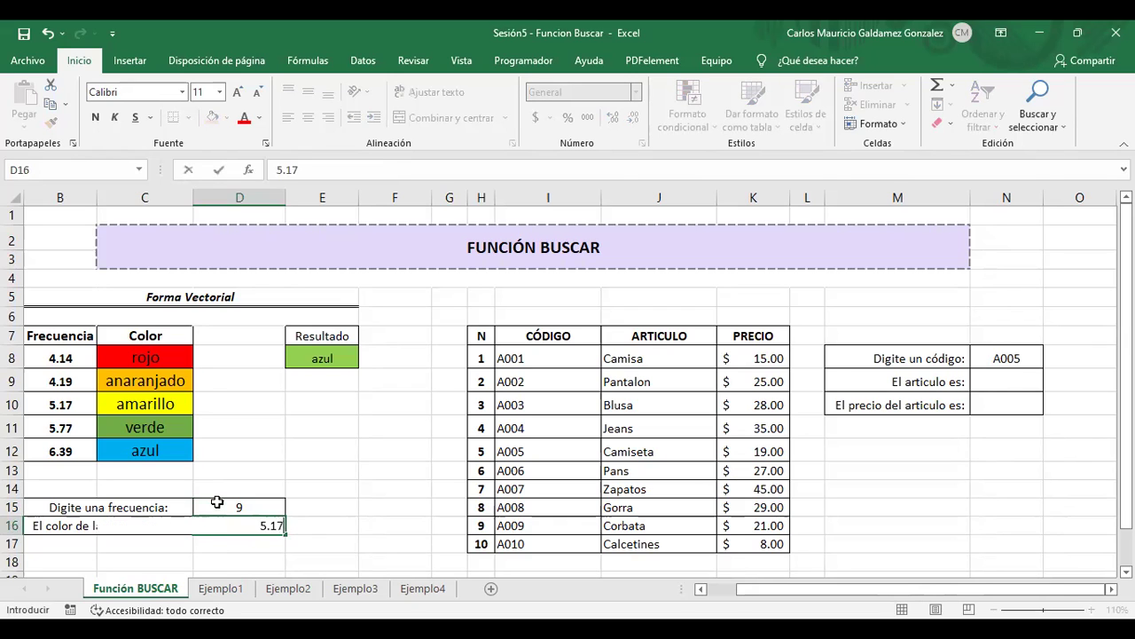
key(Return)
key(ctrl+z)
Step: Enter the frequencies 5.17 and 5.20 in turn in cell D15, and highlight the neighbouring table frequencies in B10:B11
click(217, 502)
text(5.17)
key(Return)
click(217, 502)
text(5.20)
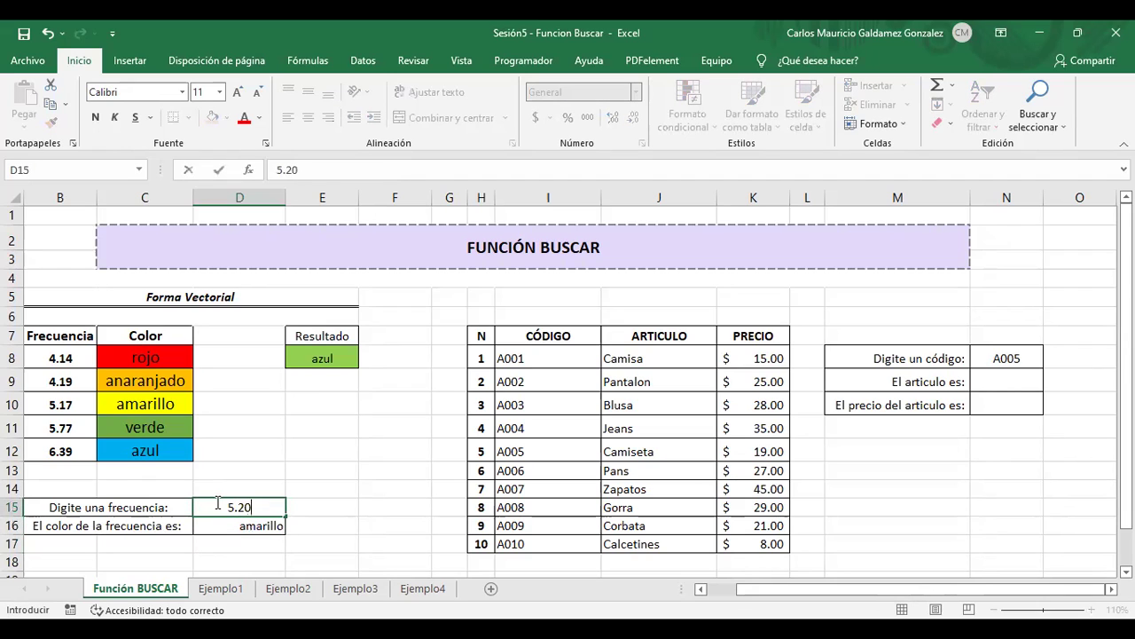
key(Return)
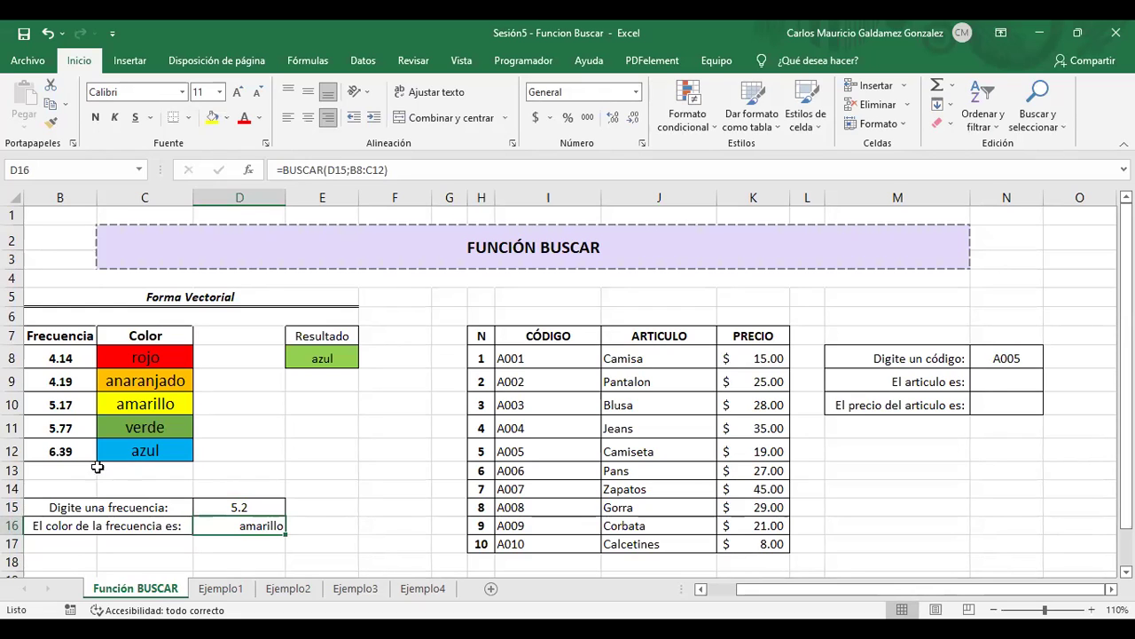
drag(55, 407, 78, 423)
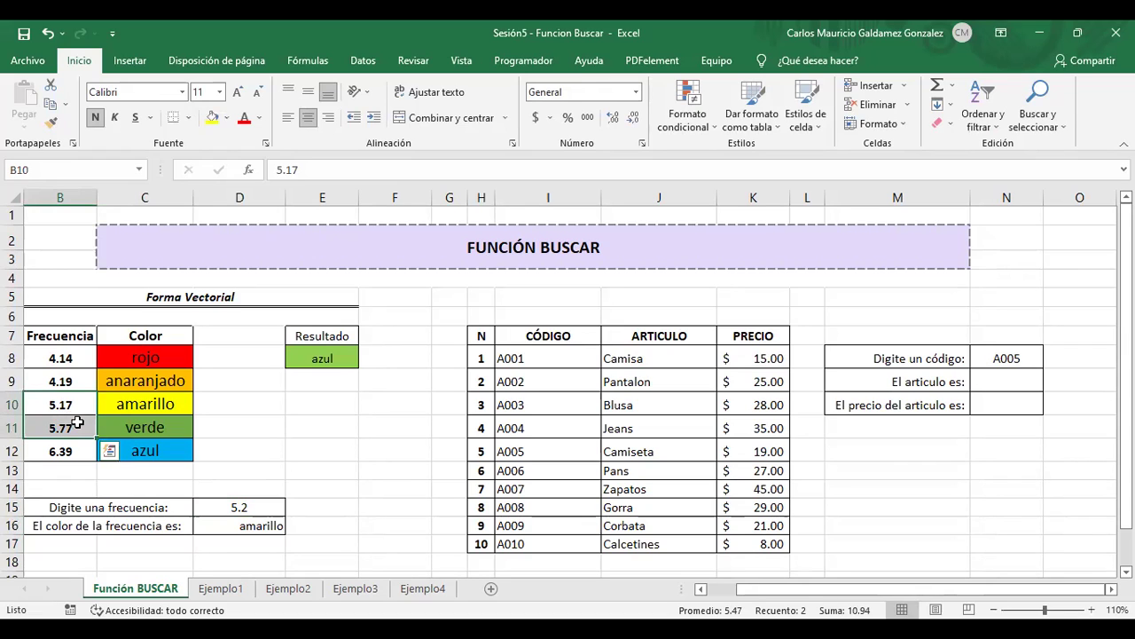
Step: Set the frequency in D15 to 4.17 and compare it with the table frequency in B8
click(228, 508)
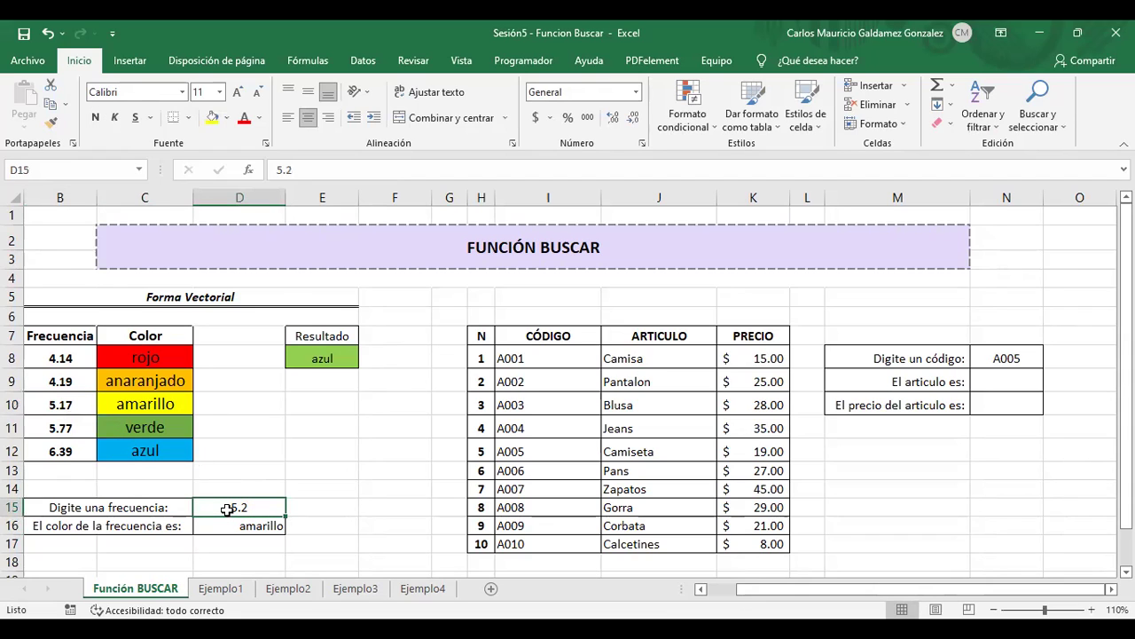
text(4.17)
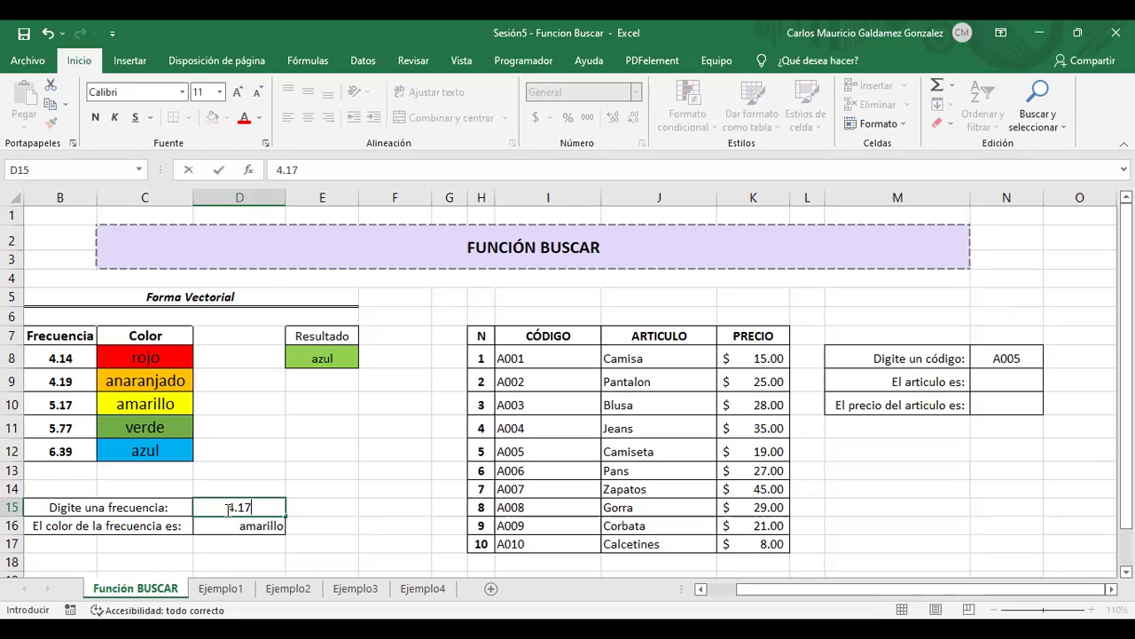
key(Return)
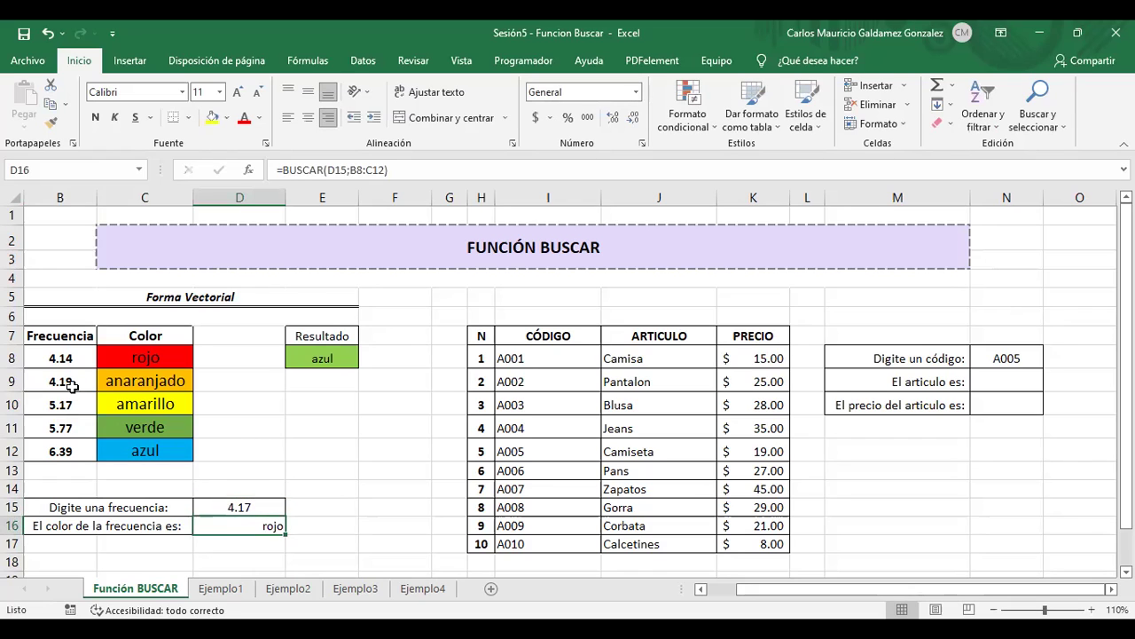
click(60, 357)
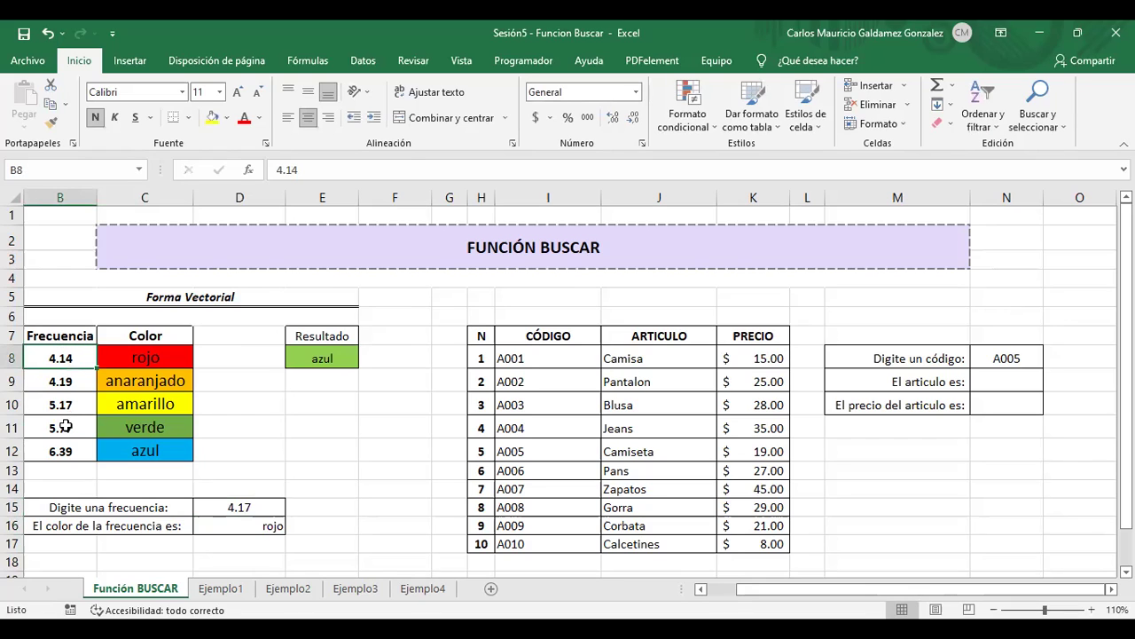
Step: Set the frequency in cell D15 to 5
click(231, 503)
text(5)
key(Return)
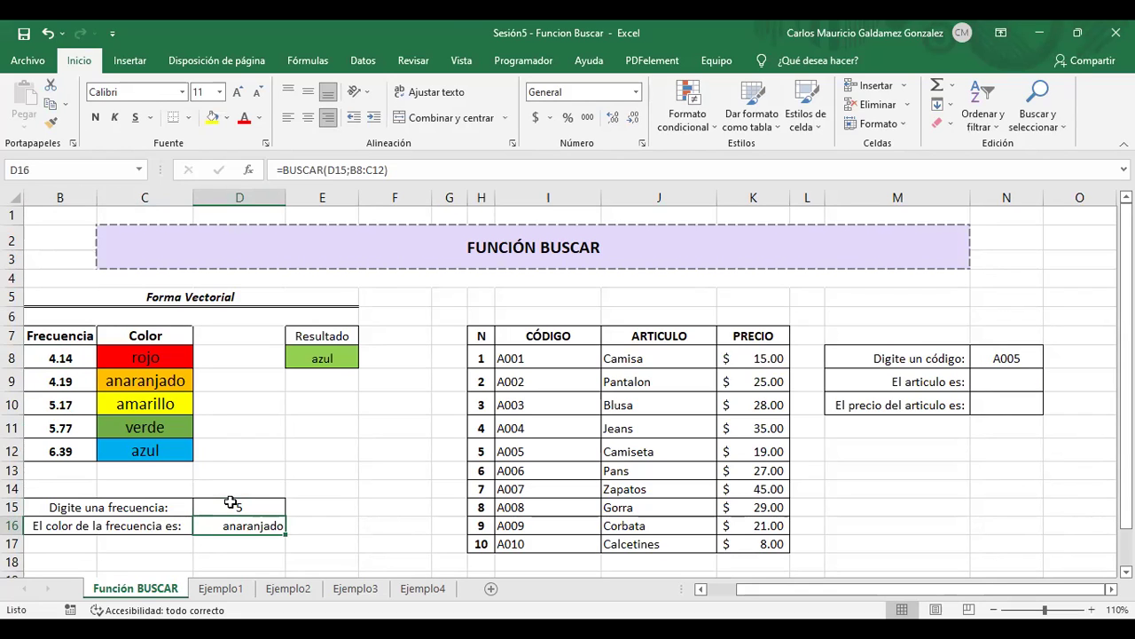
Step: Examine the article table along with the code, article and price cells N8:N10 and the article name for code A005
drag(473, 335, 987, 546)
click(1006, 384)
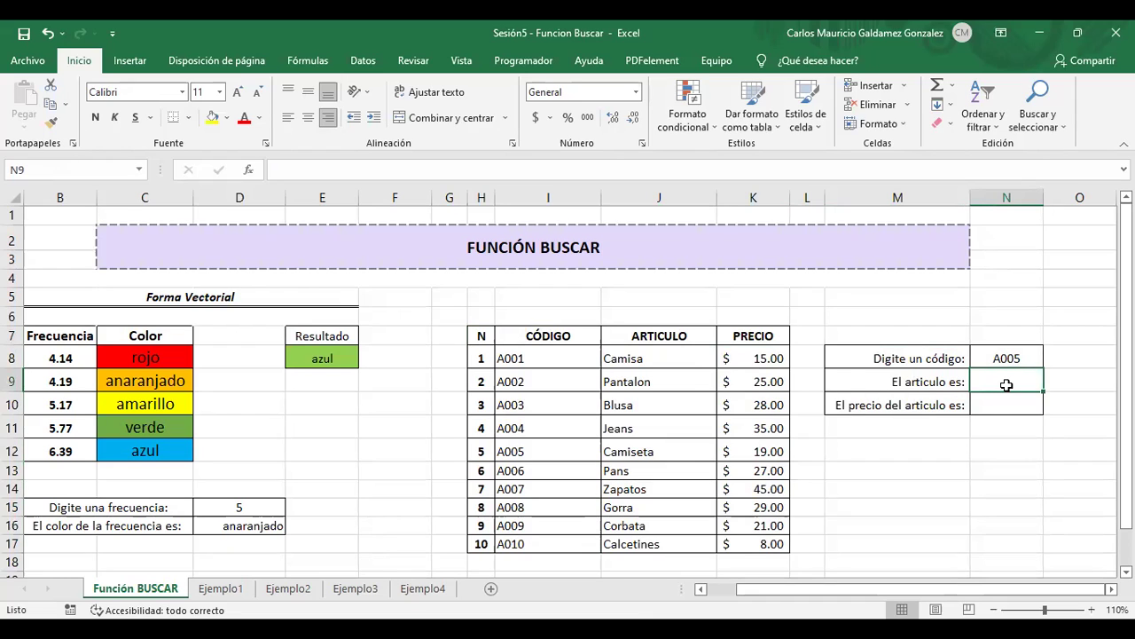
click(927, 386)
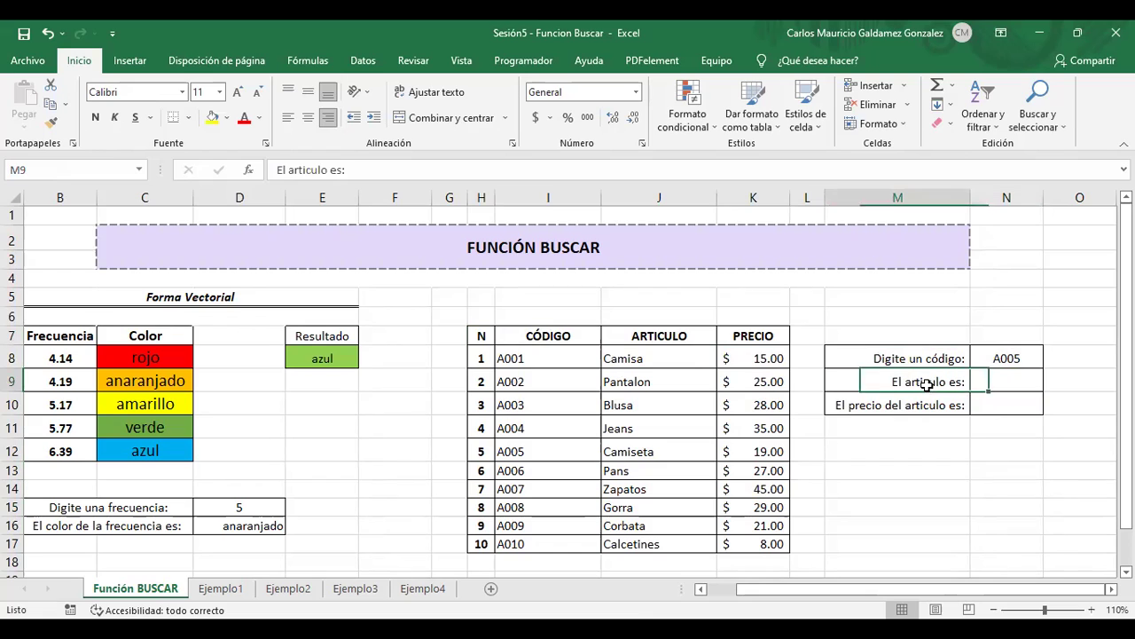
click(1003, 358)
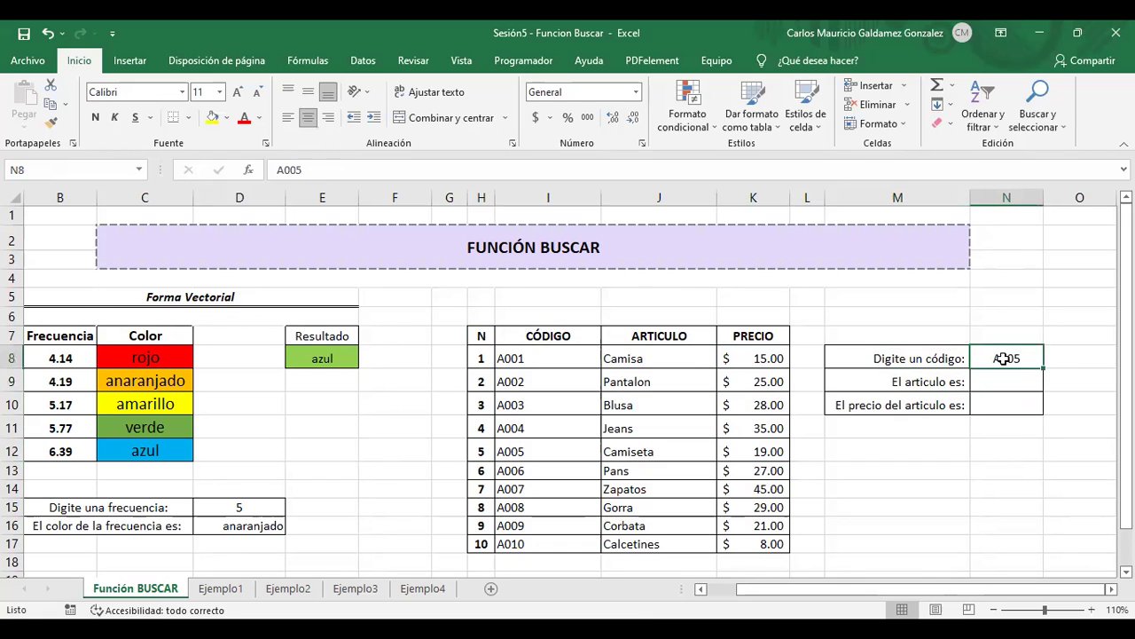
click(981, 405)
click(1002, 360)
click(656, 457)
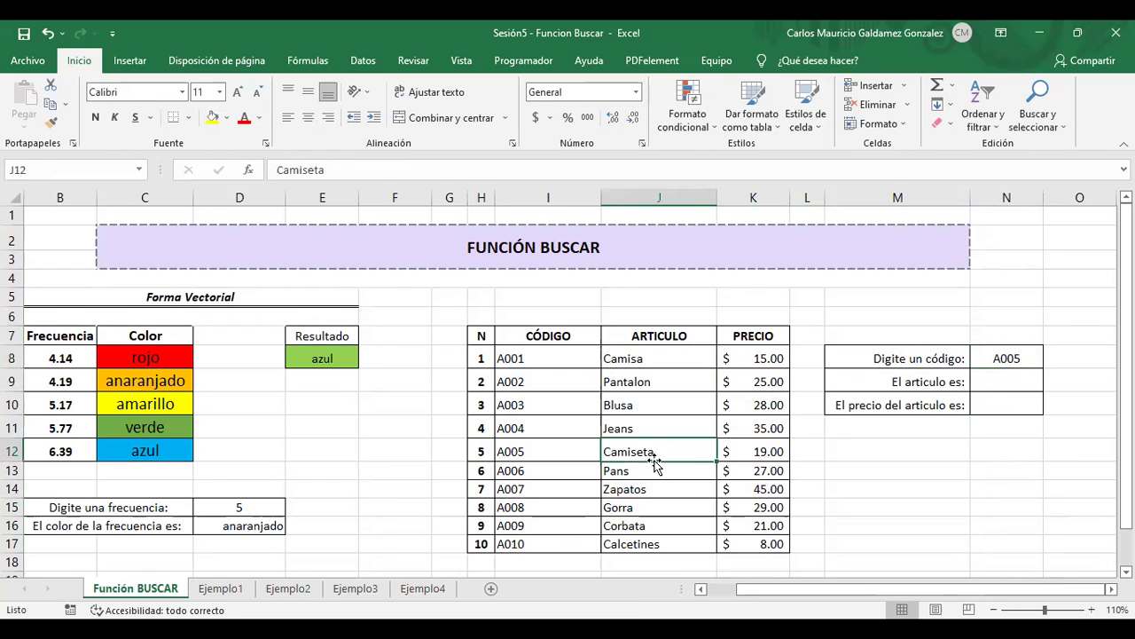
Step: Fill in the article Camiseta in cell N9 and its price 19 in cell N10 as the expected results
click(1008, 381)
text(Camiseta)
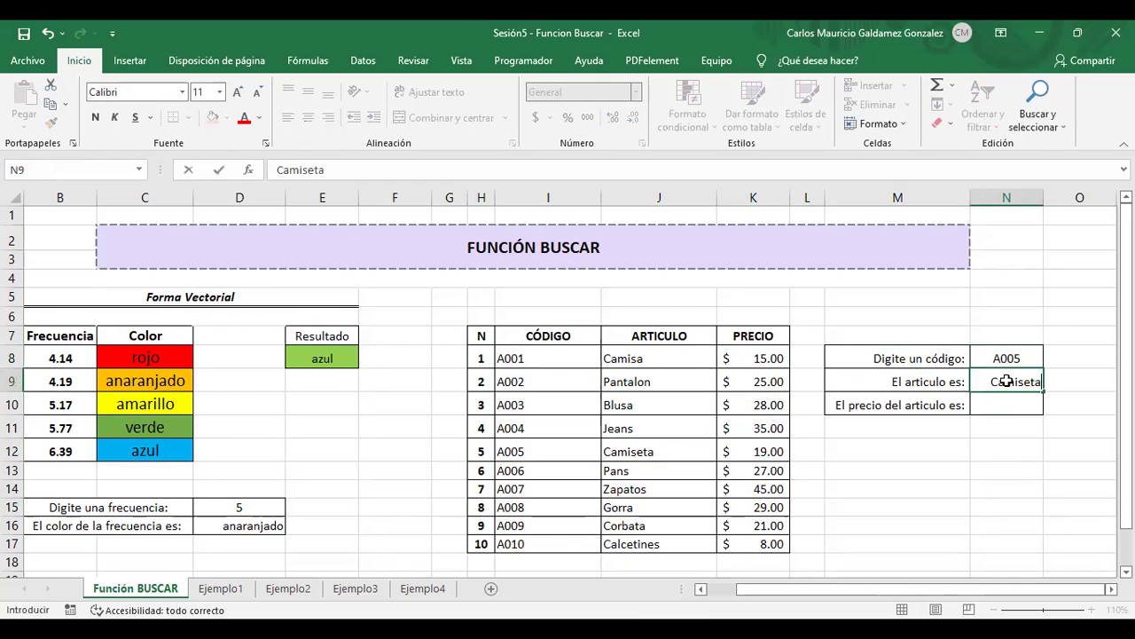
key(Return)
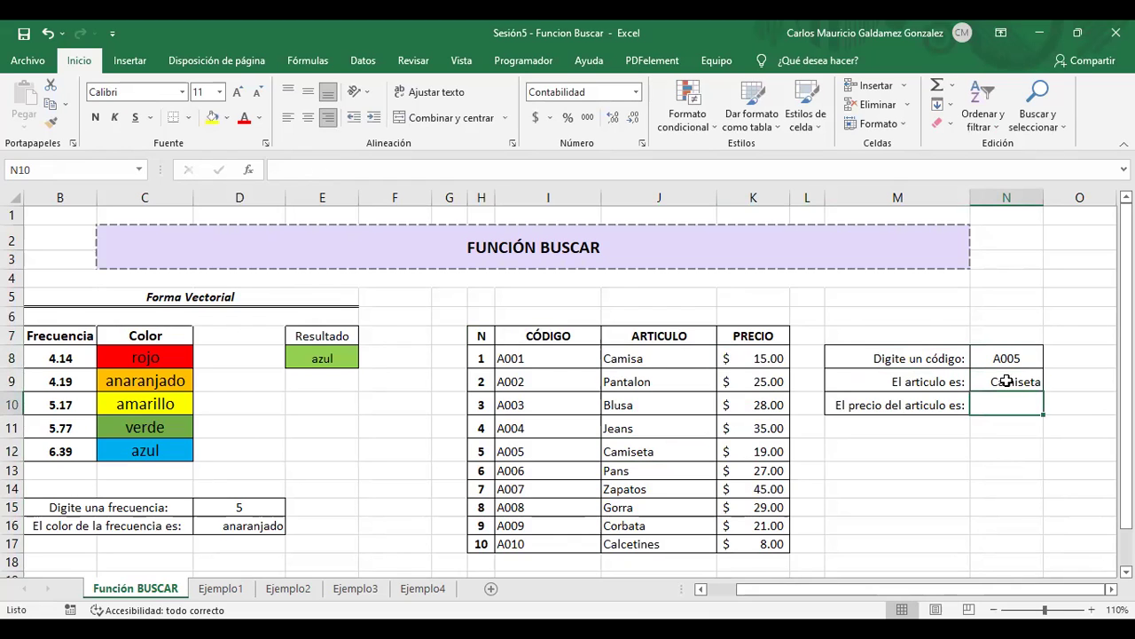
text(19)
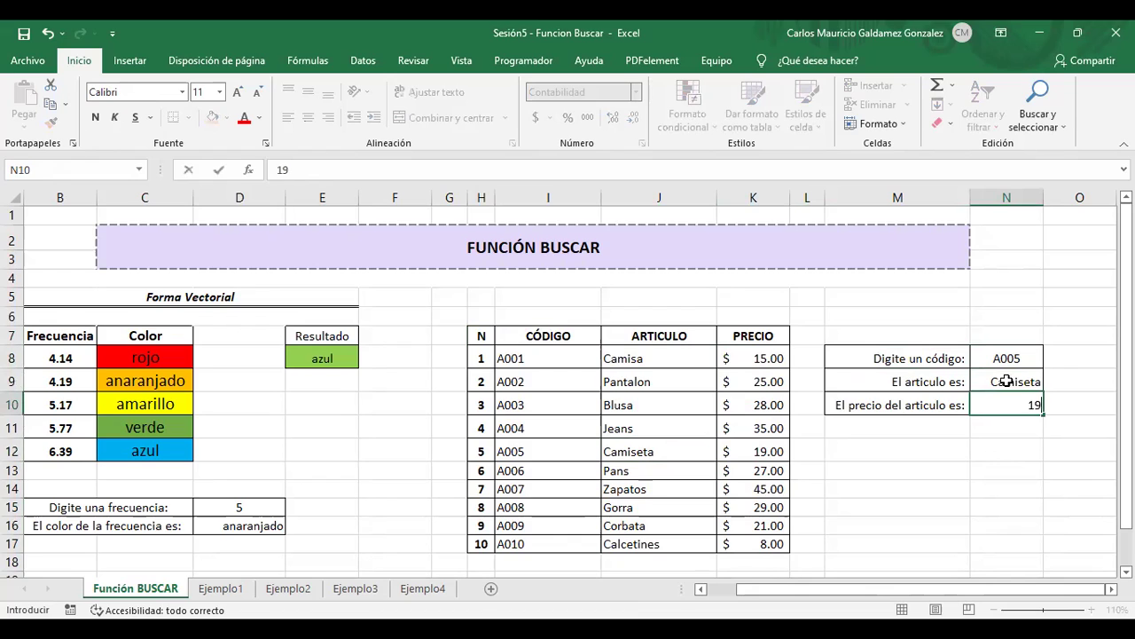
key(Return)
key(Up)
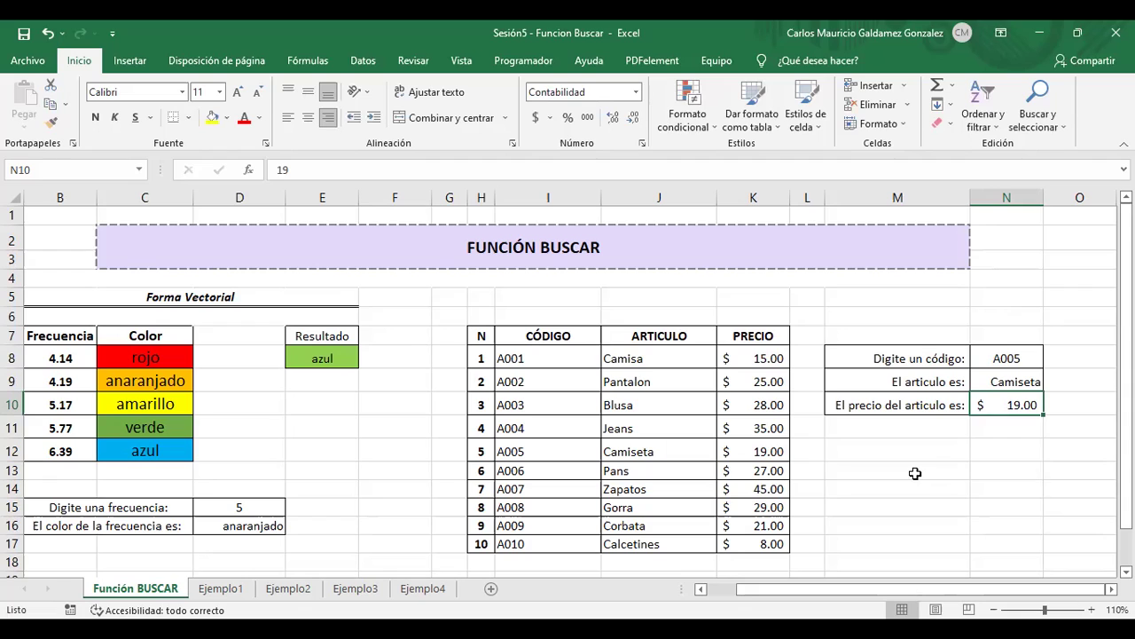
Step: Undo the sample article and price entries in cells N9 and N10
key(ctrl+z)
key(ctrl+z)
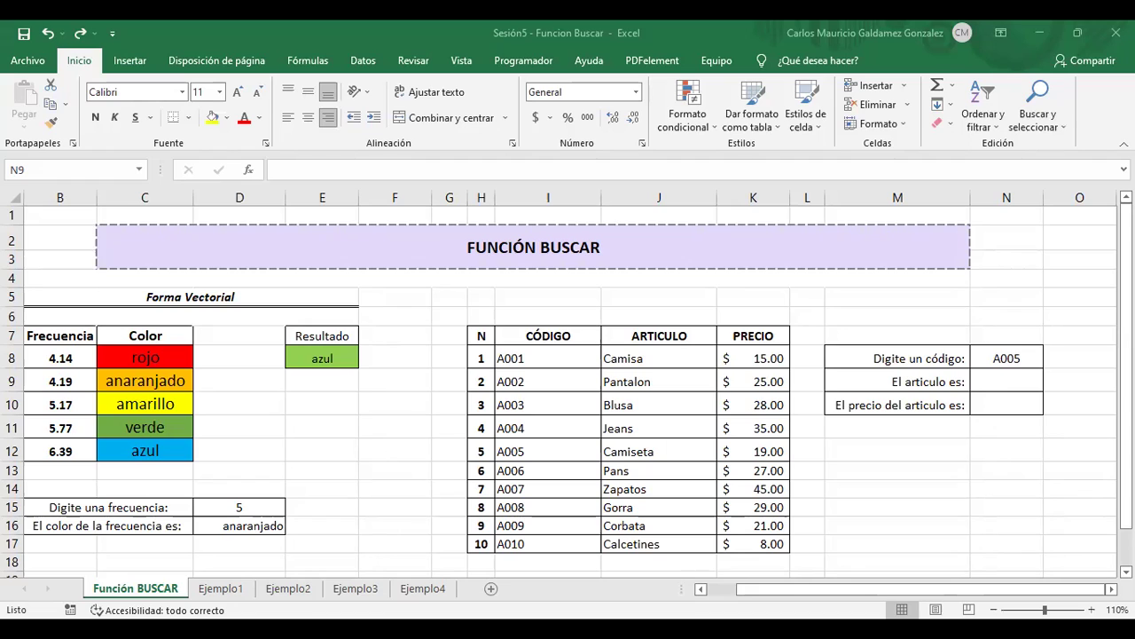
click(1006, 380)
click(994, 380)
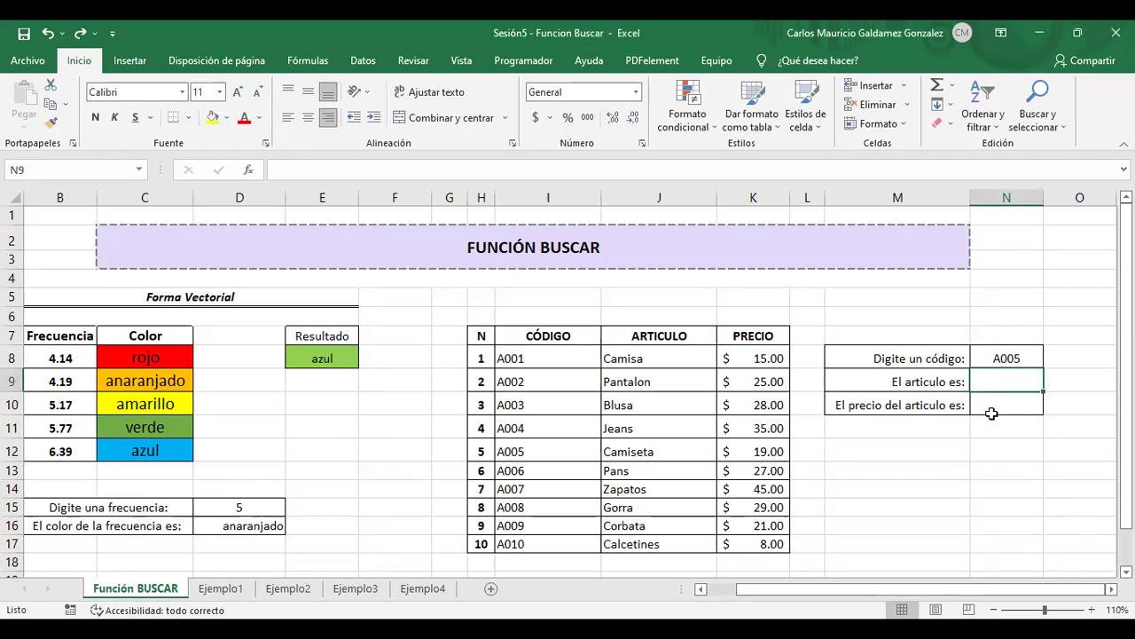
click(991, 404)
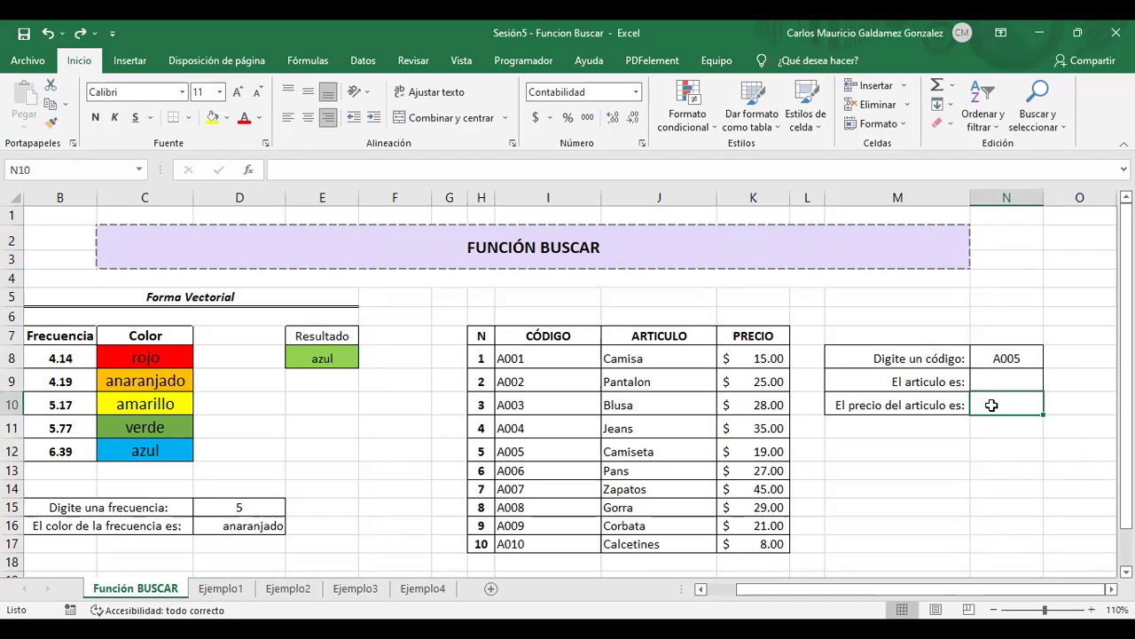
Step: Enter the formula =BUSCAR(N8;I8:I17;K8:K17) in the article cell N9
key(Up)
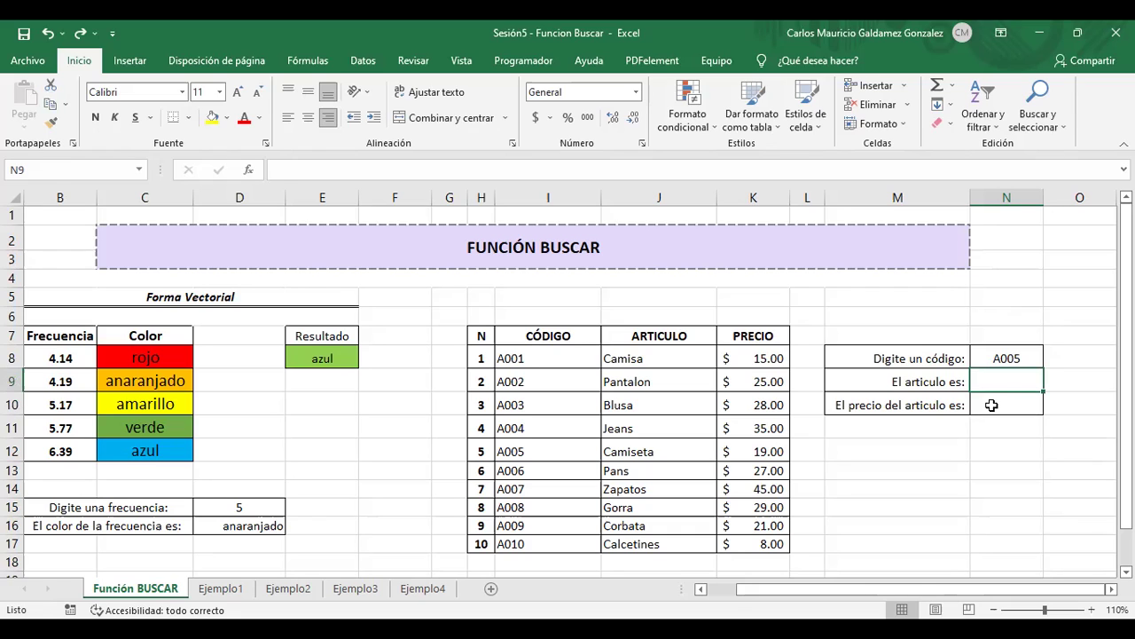
text(=)
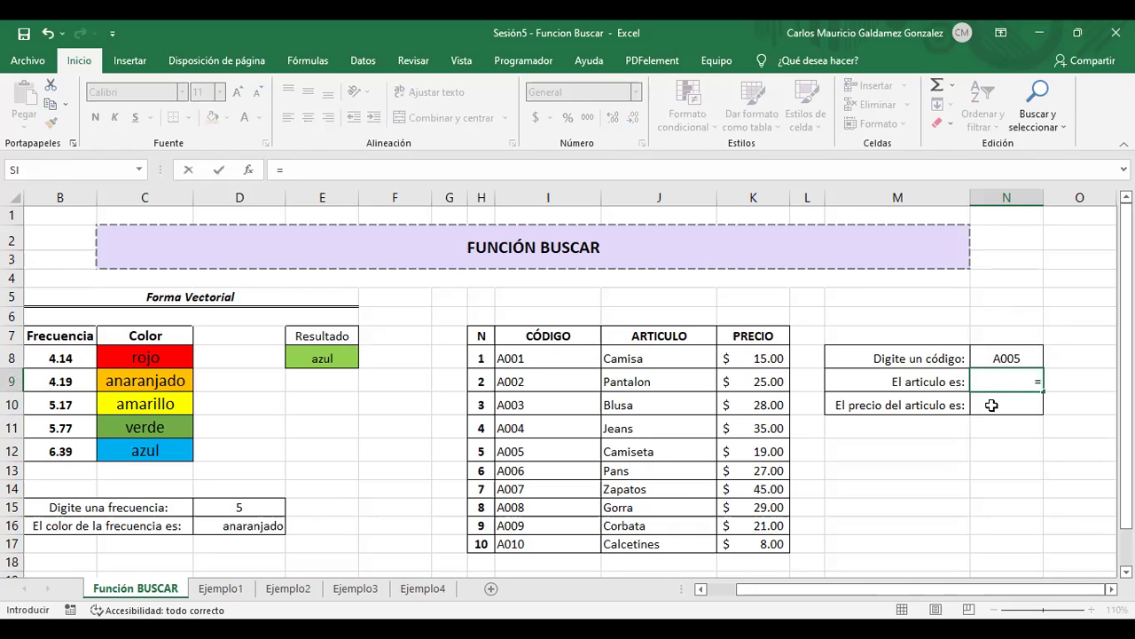
text(BUSCAR()
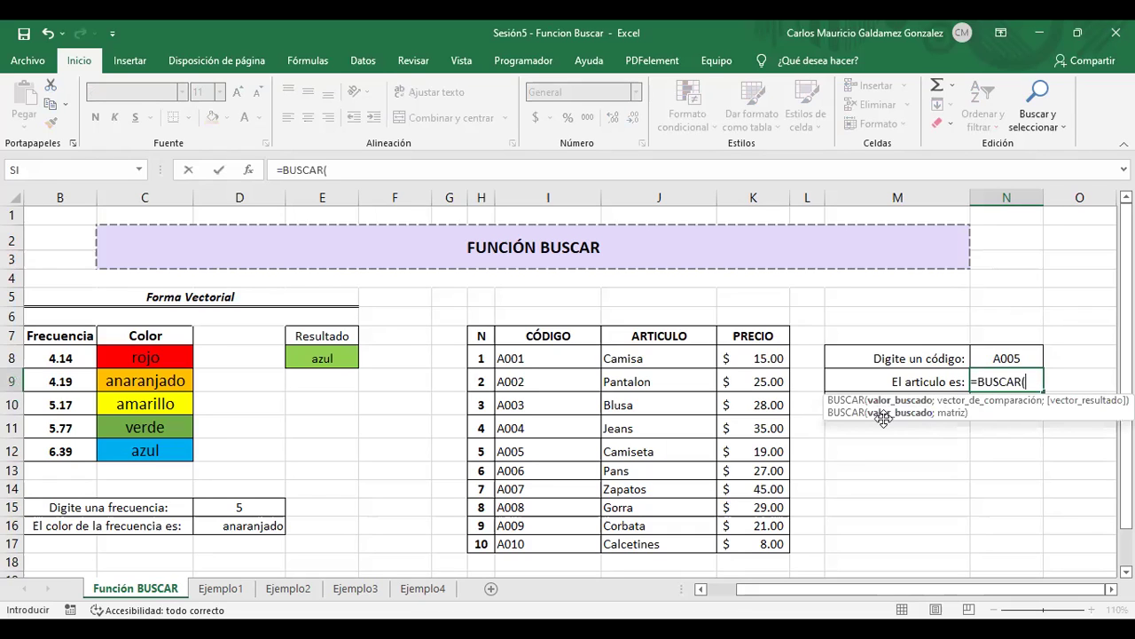
click(1002, 358)
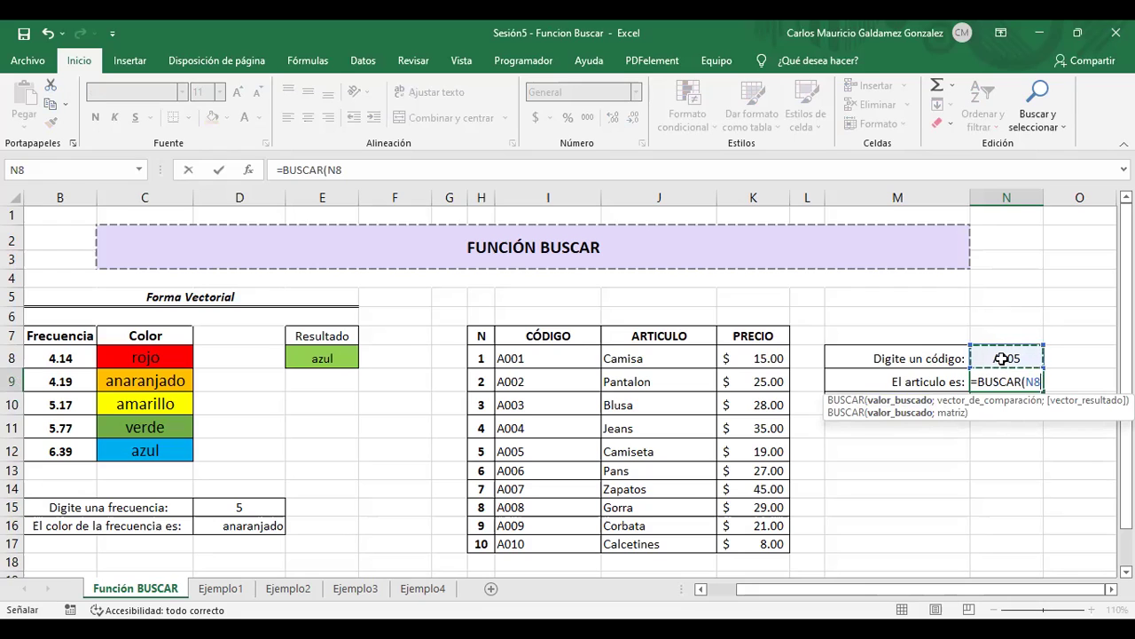
text(;)
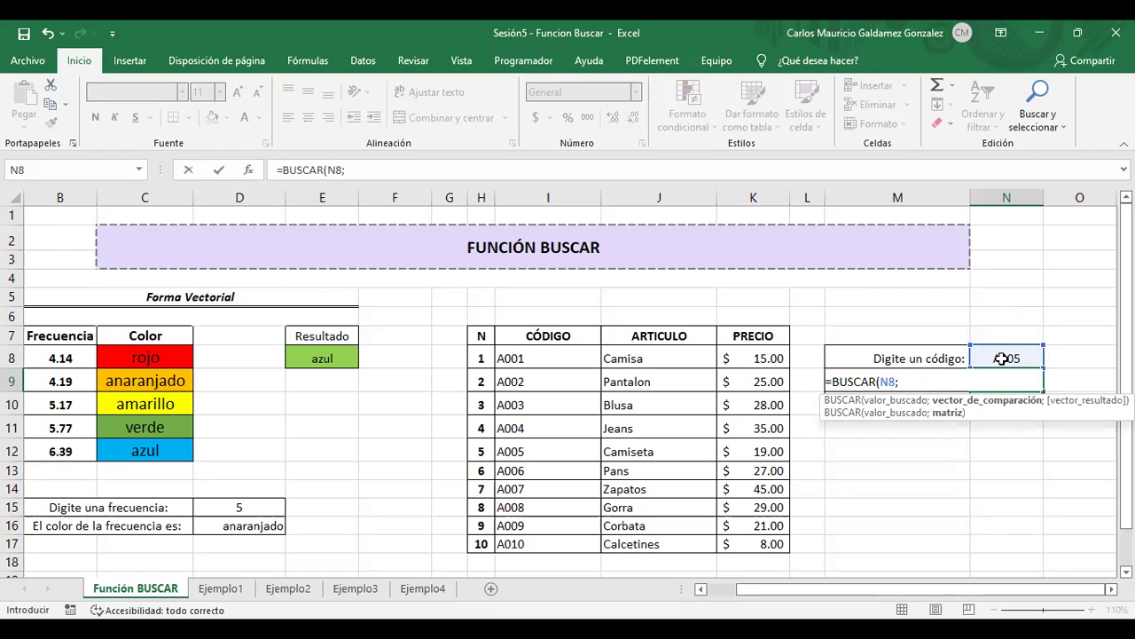
drag(566, 356, 563, 385)
drag(563, 524, 561, 541)
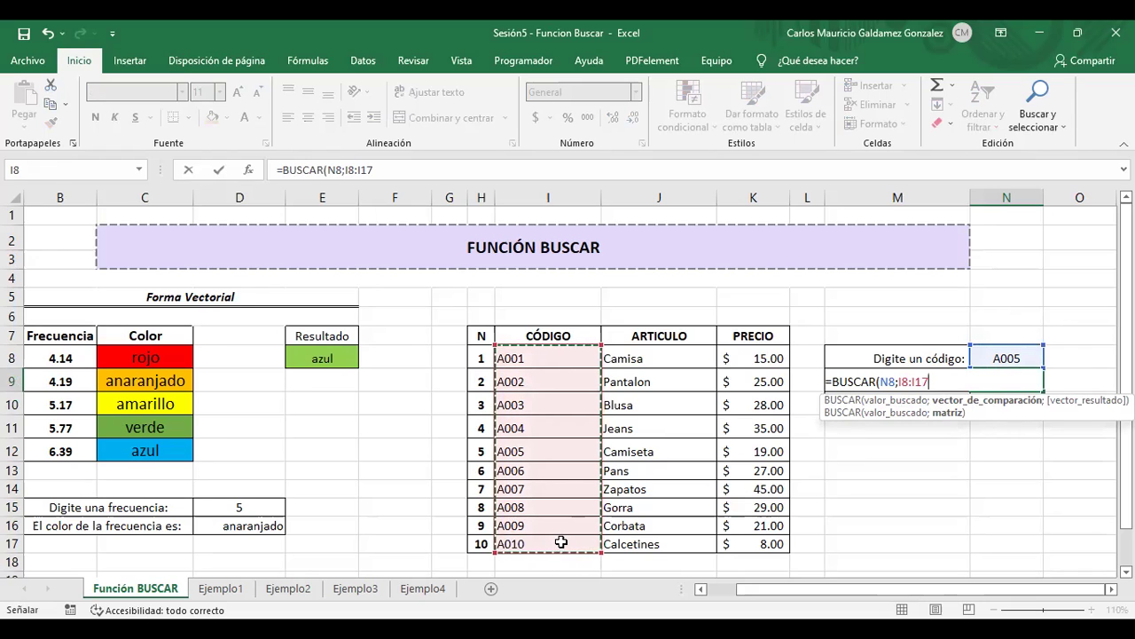
text(;)
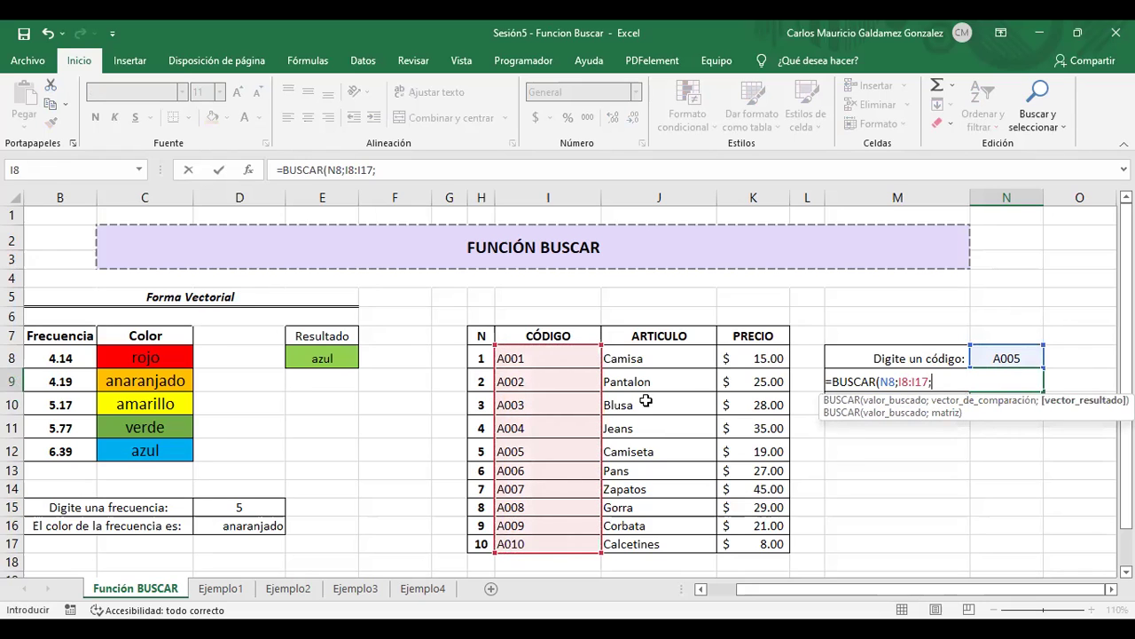
click(747, 360)
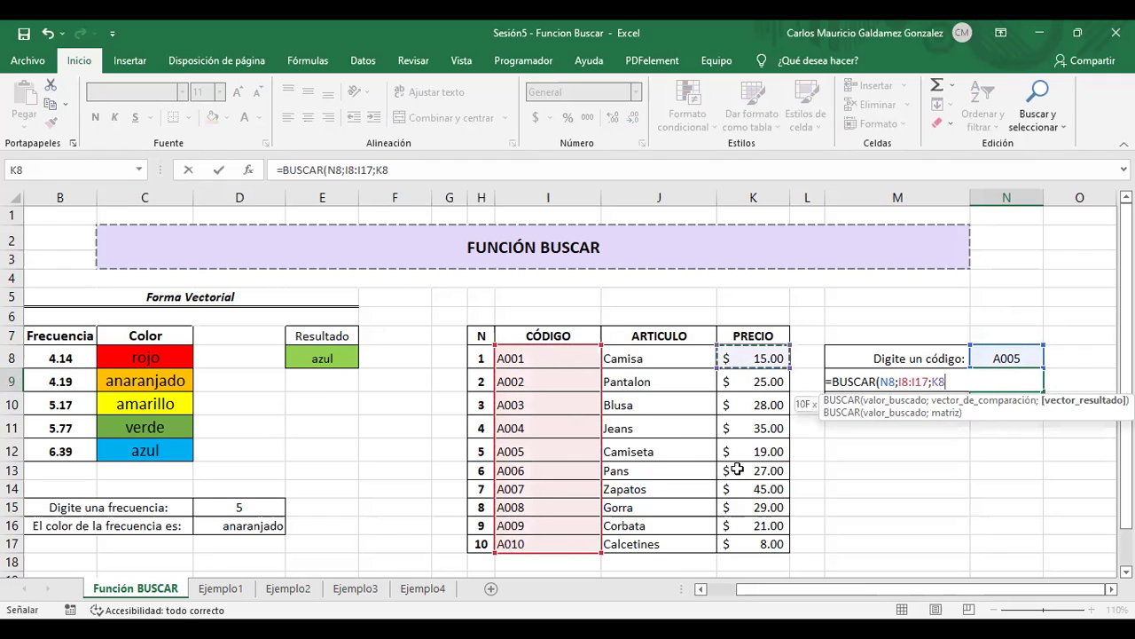
shift+click(731, 543)
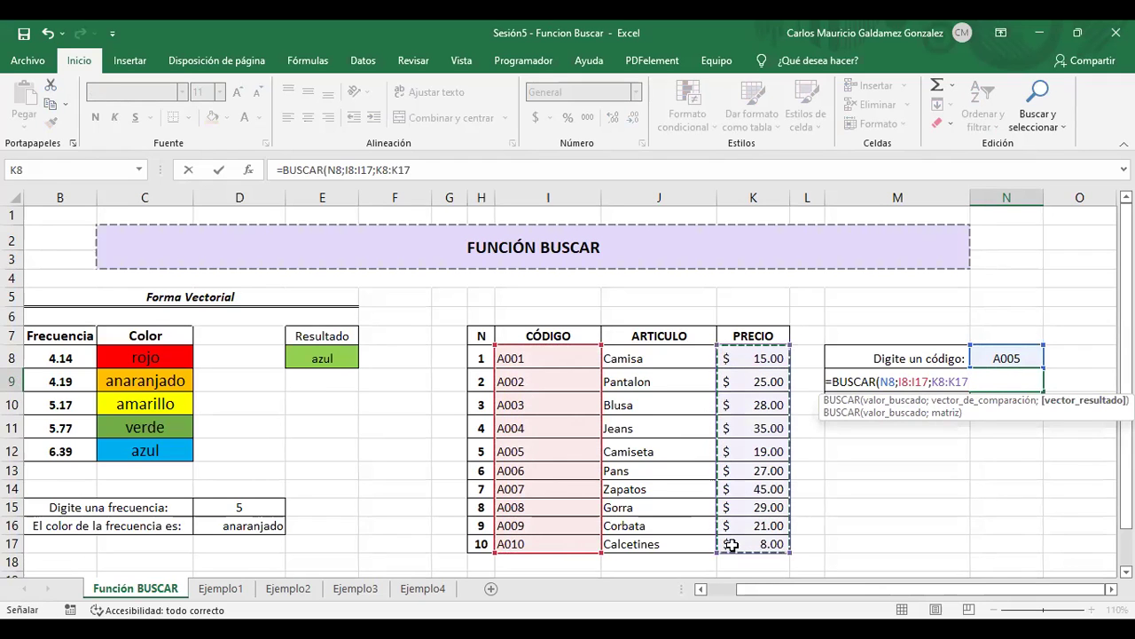
text())
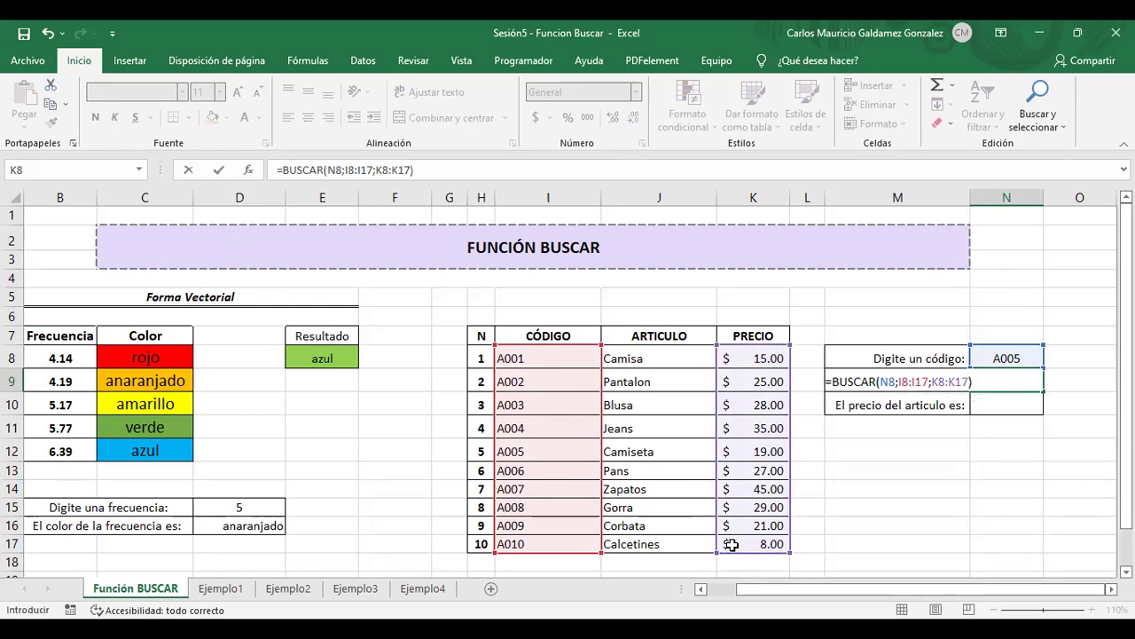
key(ctrl+Return)
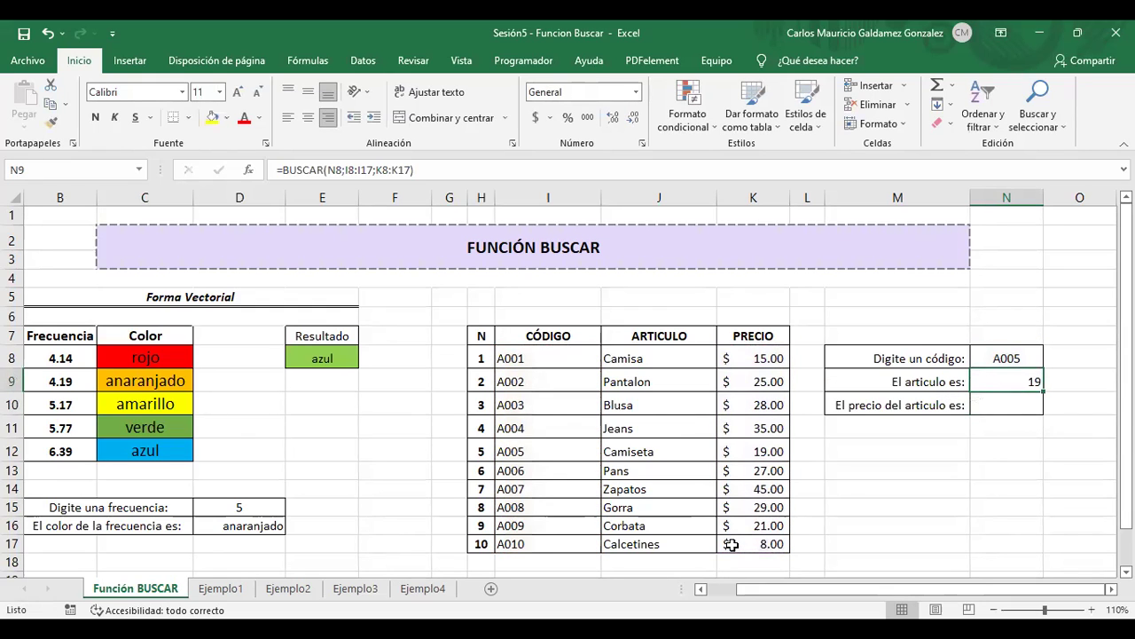
Step: Change the result vector of the BUSCAR formula in N9 to the article column J8:J17
key(F2)
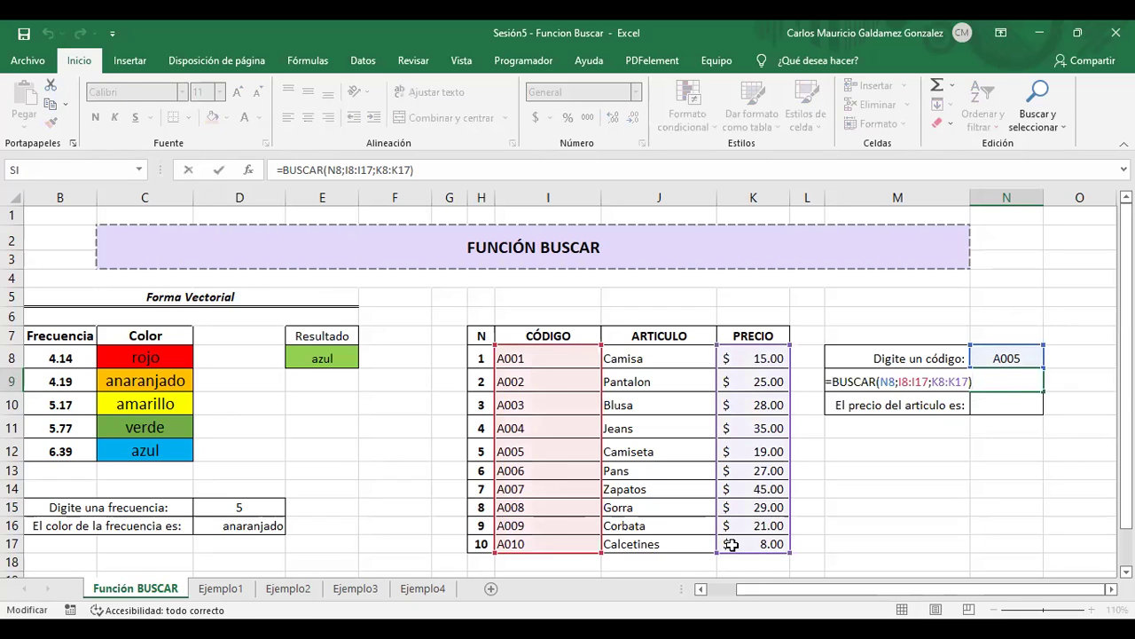
drag(726, 538, 667, 528)
key(Return)
key(Up)
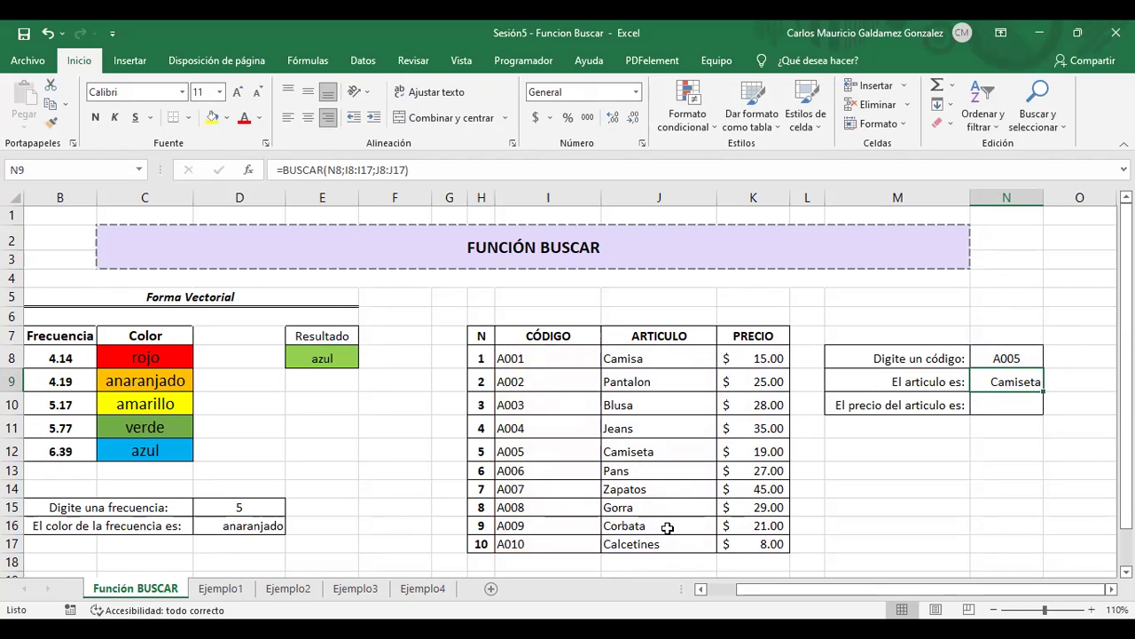
Step: Enter =BUSCAR(N8;I8:I17;K8:K17) in the price cell N10 and check it against the A005 row of the table
click(991, 405)
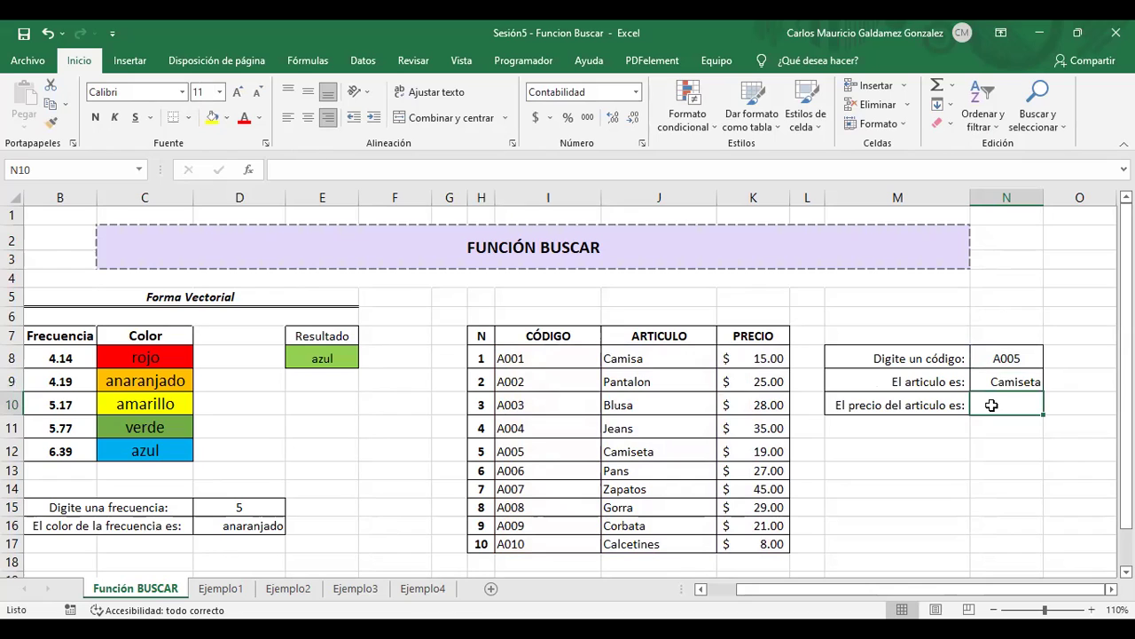
click(1008, 359)
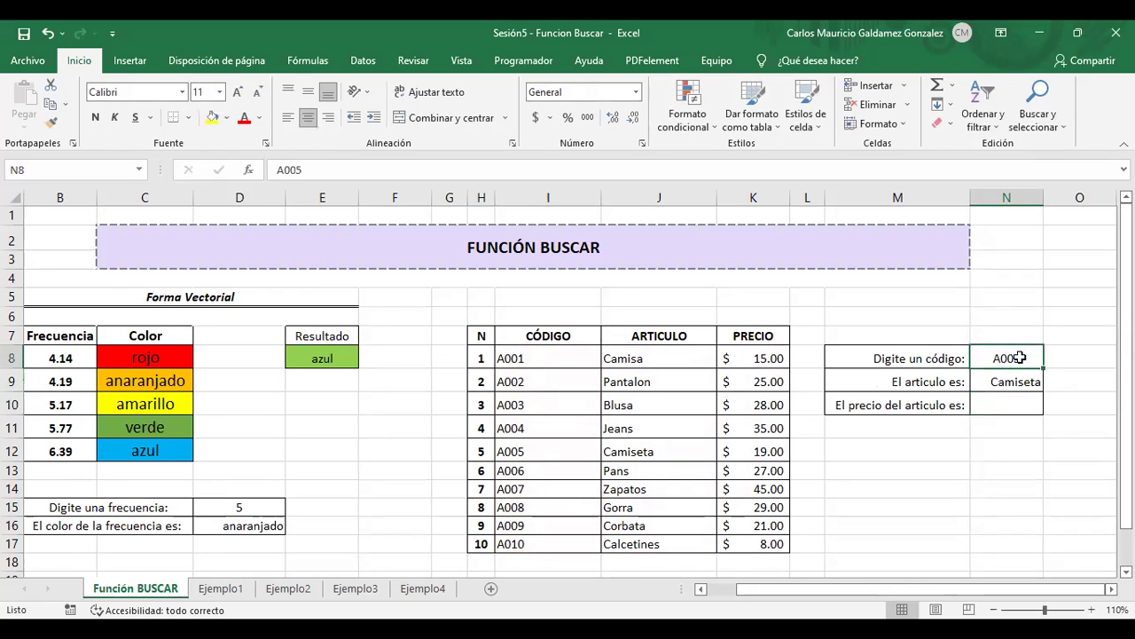
click(1017, 403)
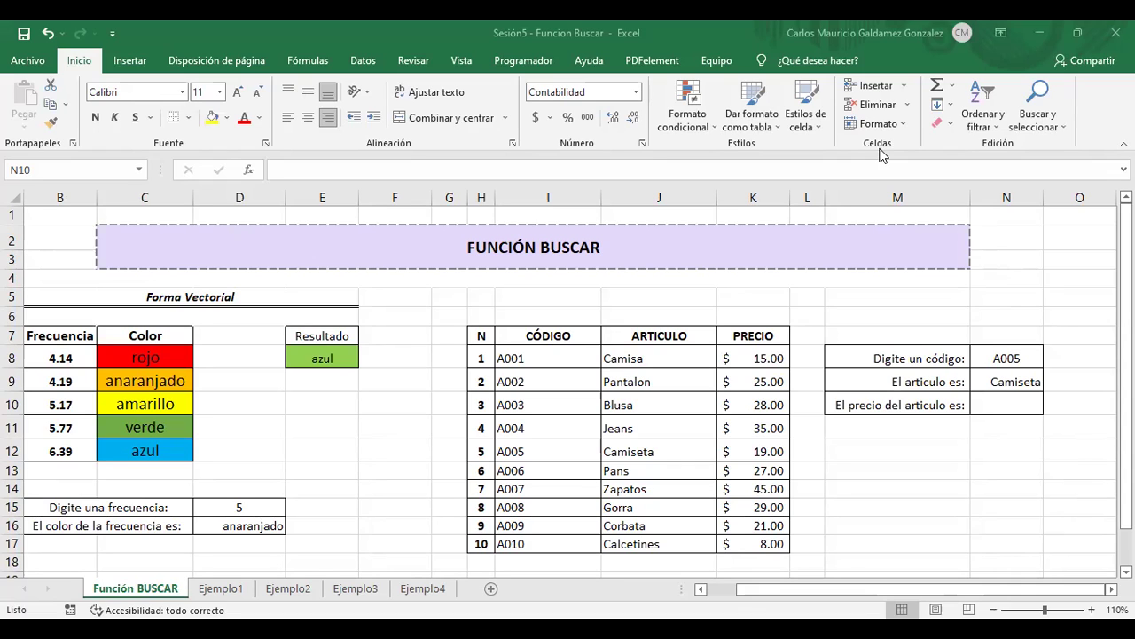
click(997, 401)
text(=)
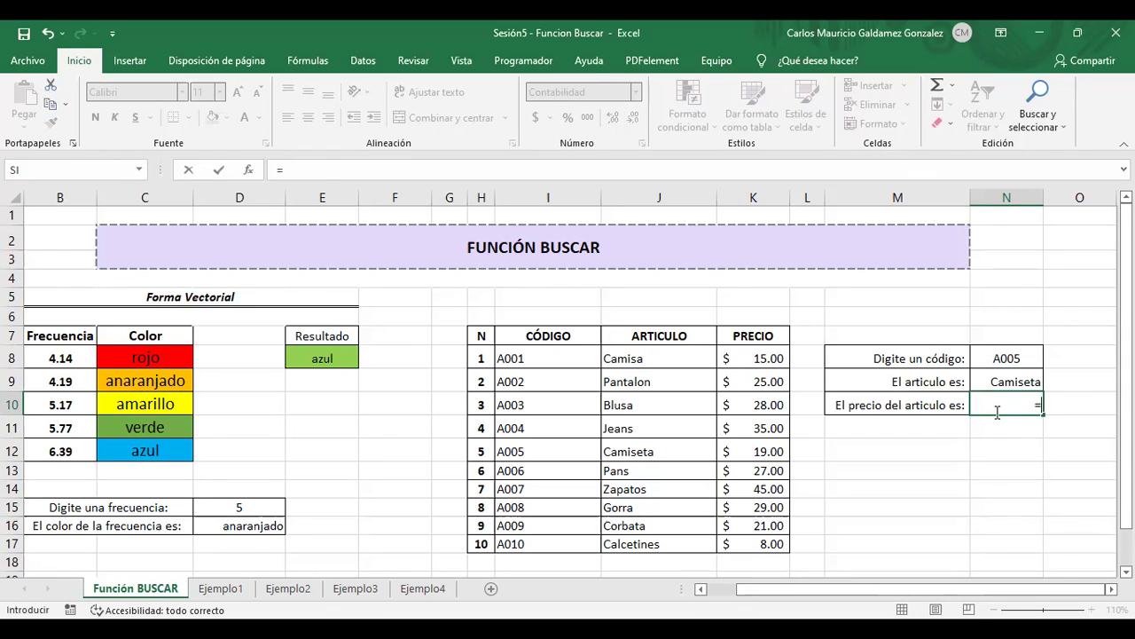
text(BUSCAR()
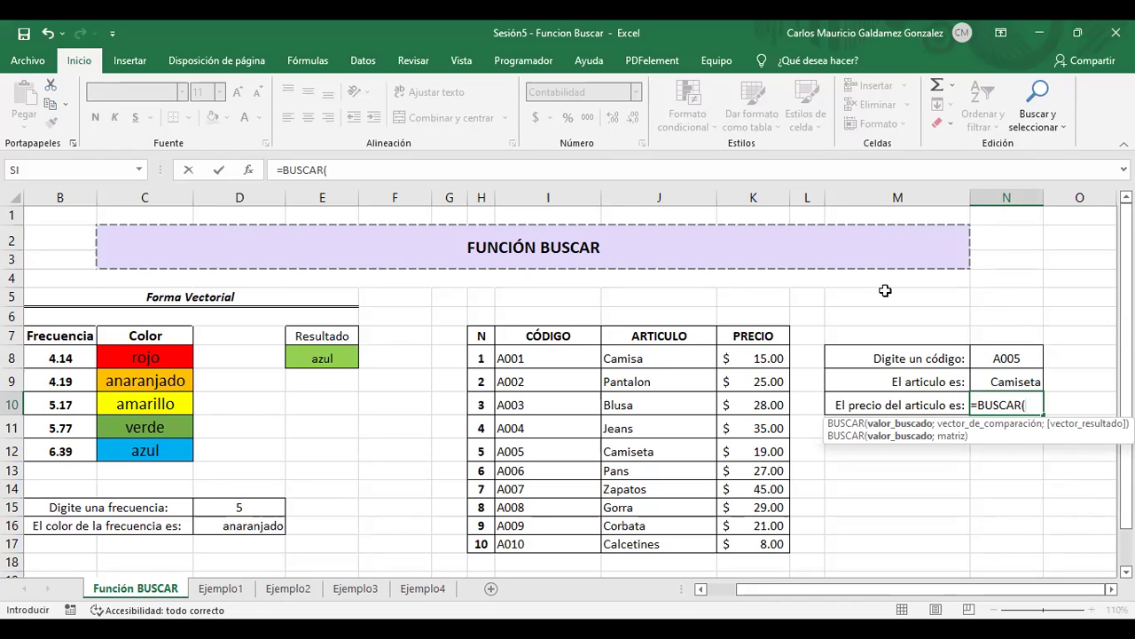
click(1023, 358)
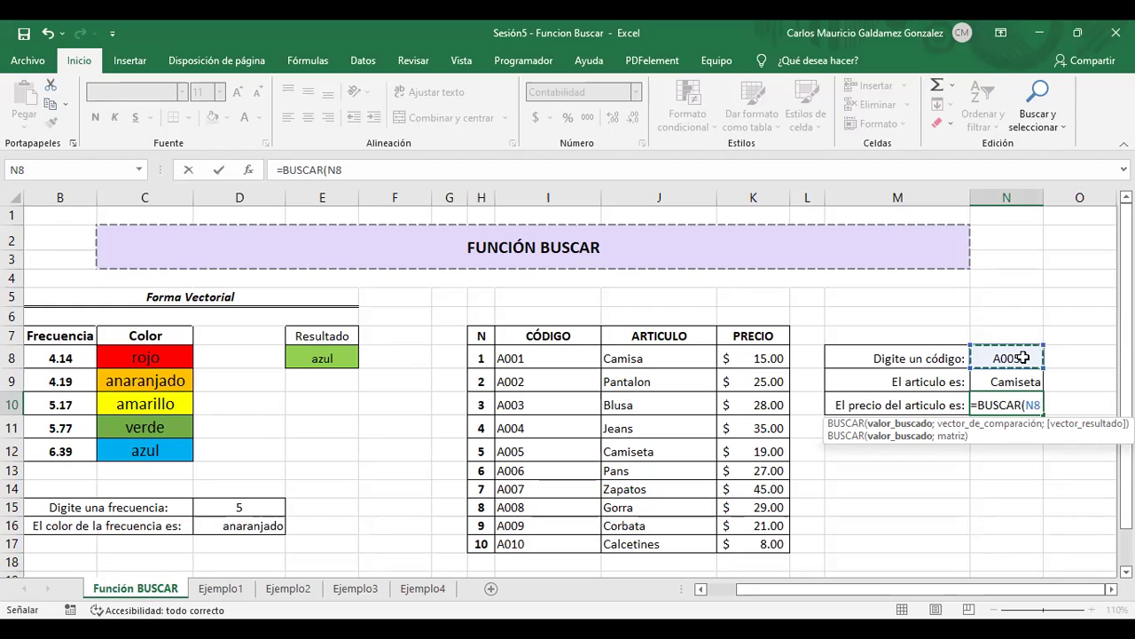
text(;)
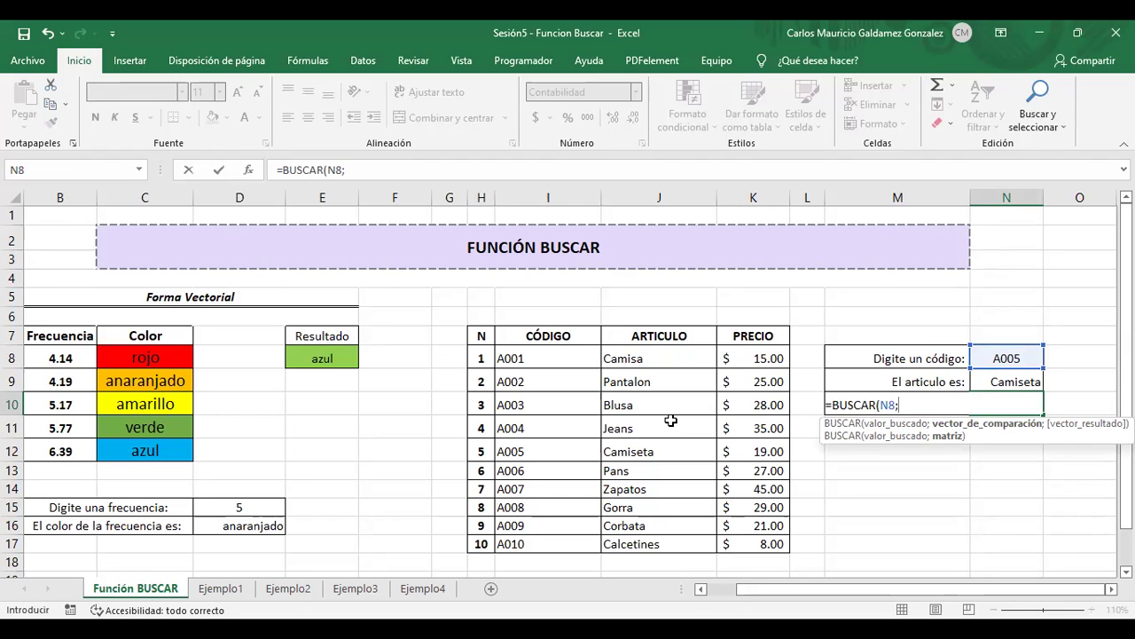
click(547, 362)
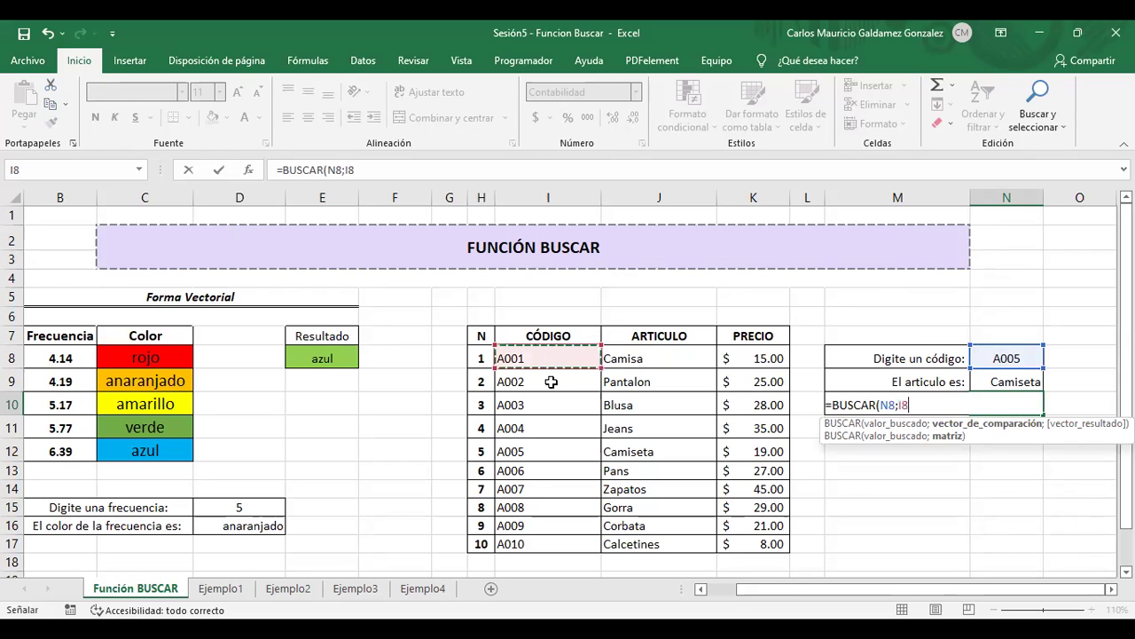
shift+click(556, 538)
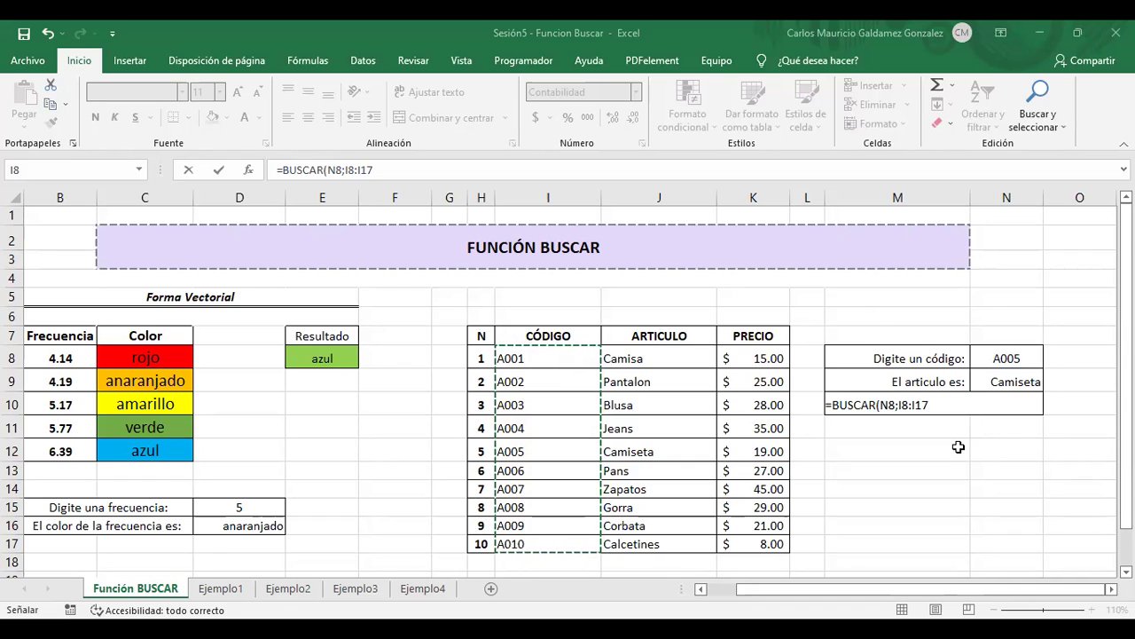
text(;)
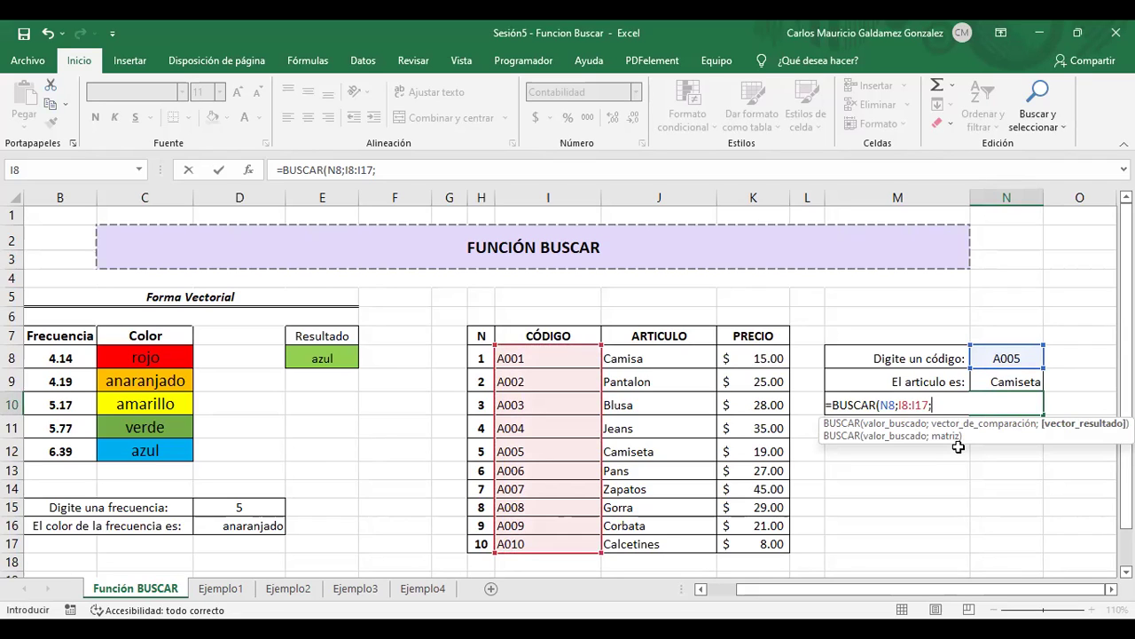
click(752, 359)
drag(752, 359, 755, 538)
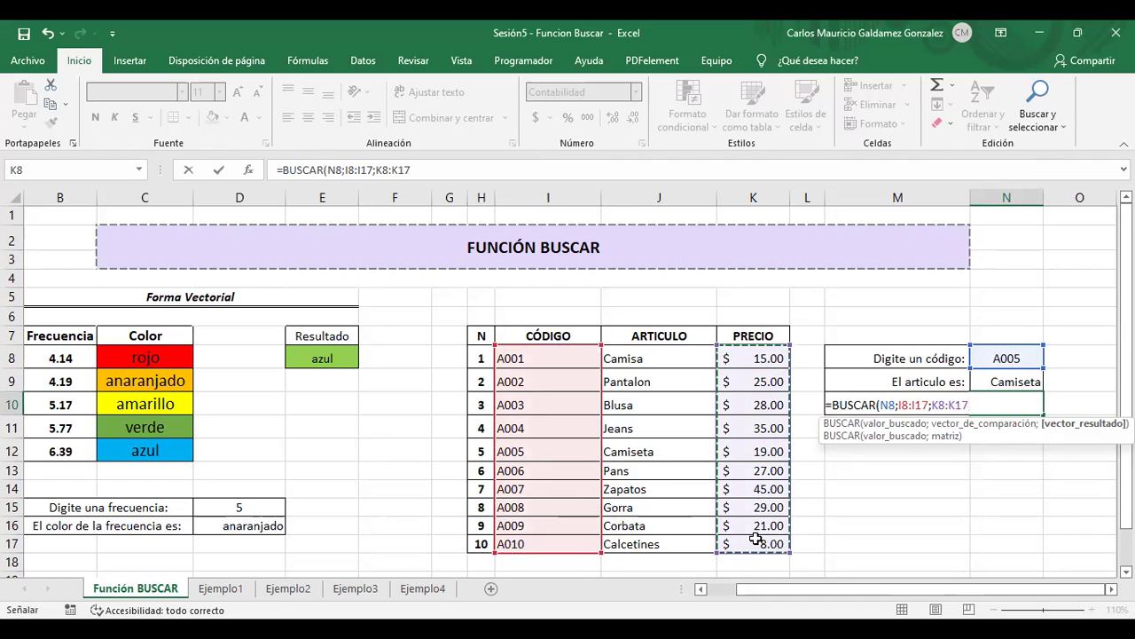
key(Return)
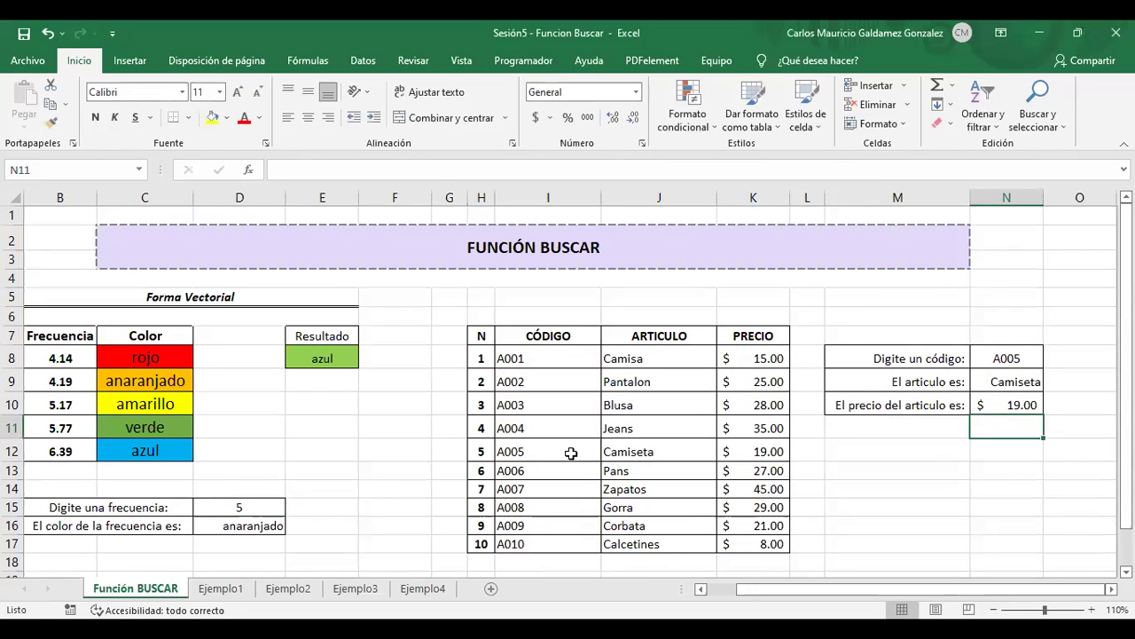
drag(552, 451, 739, 447)
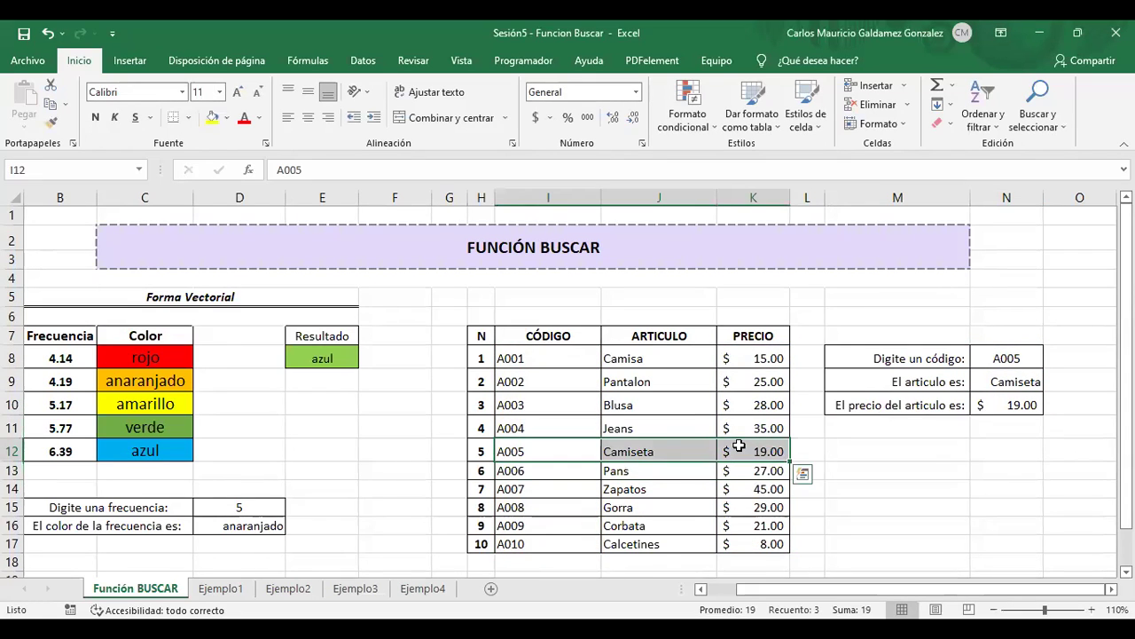
Step: Test both lookup formulas by setting the code in N8 to A001 and to A008
click(1019, 360)
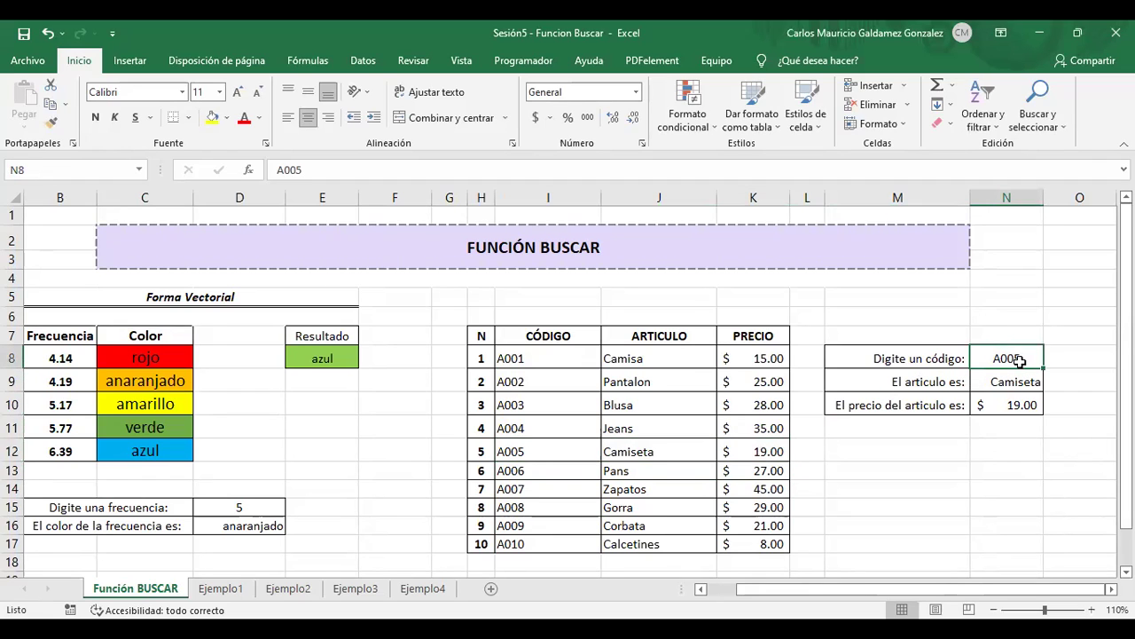
text(A001)
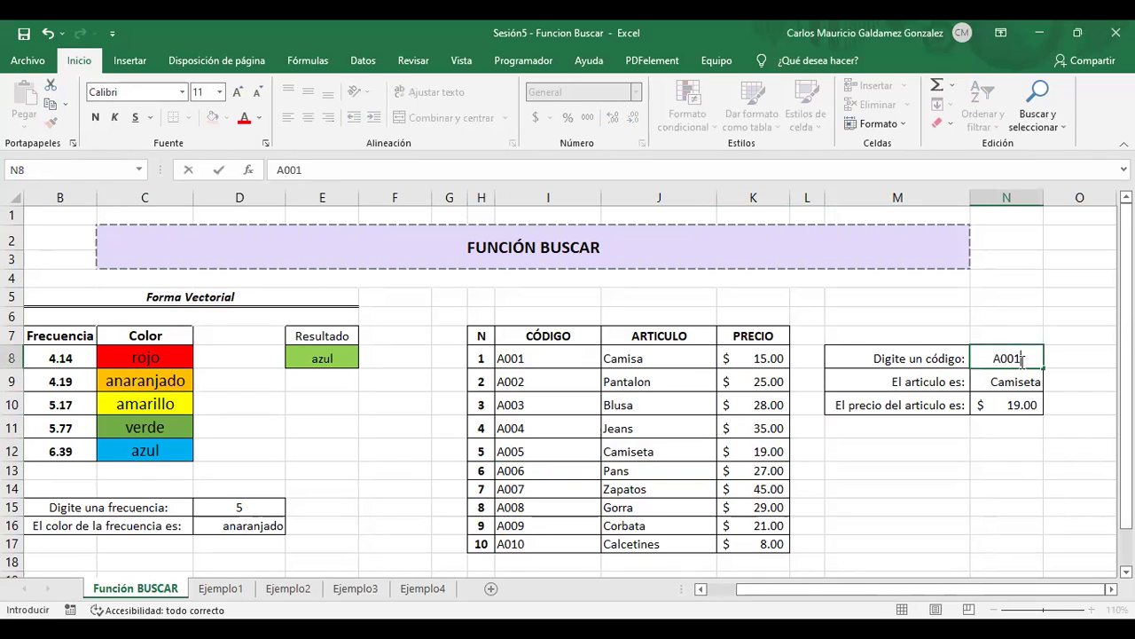
key(Return)
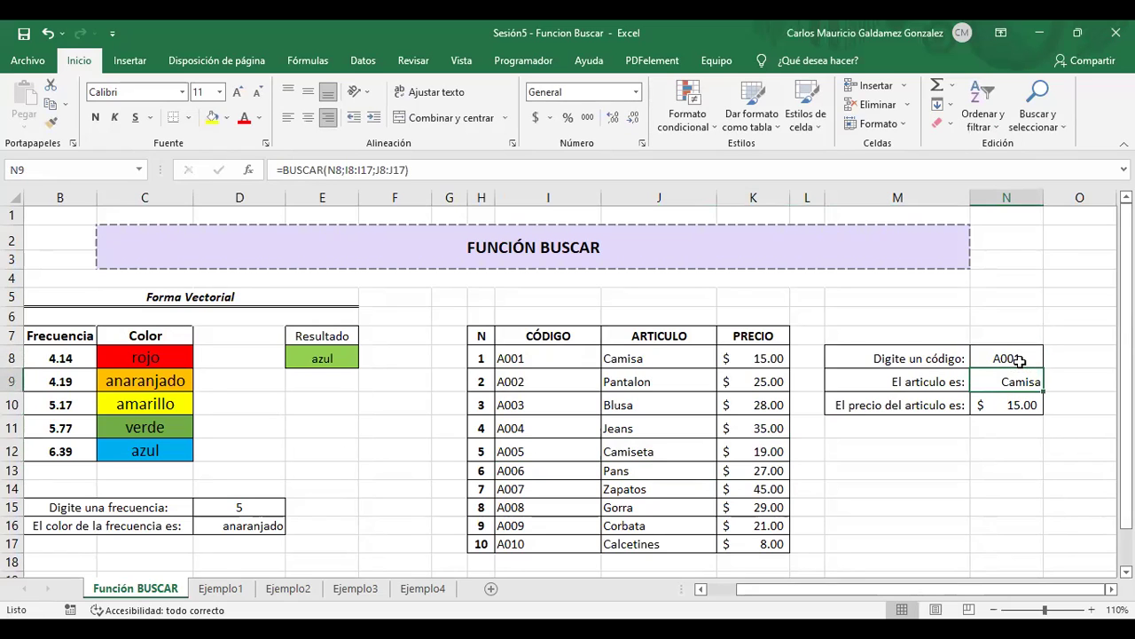
click(1019, 360)
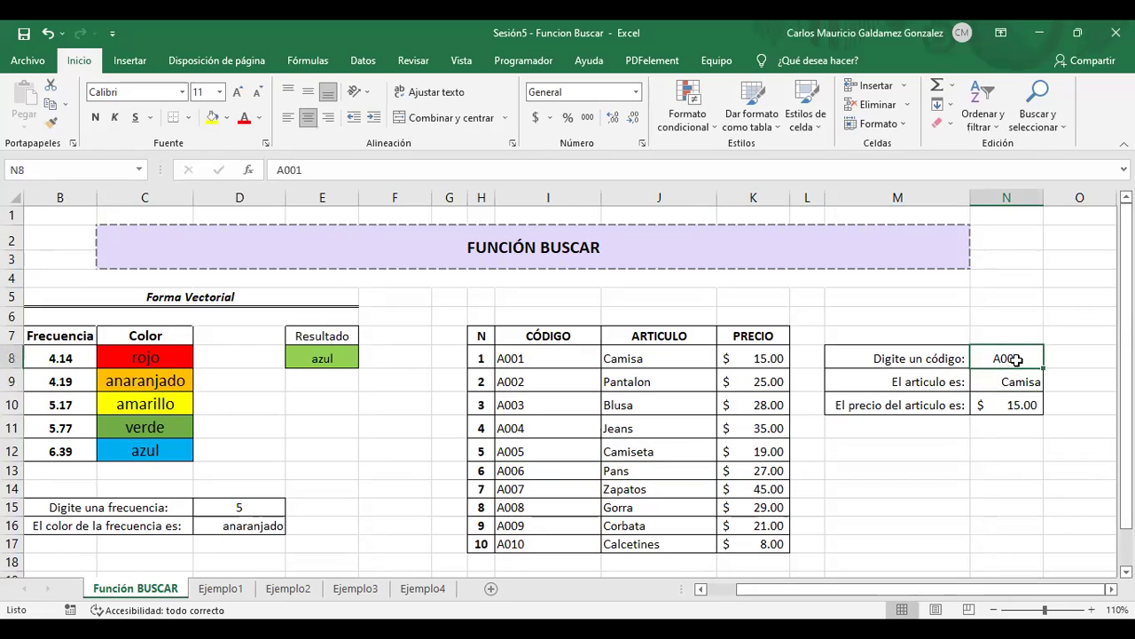
text(A008)
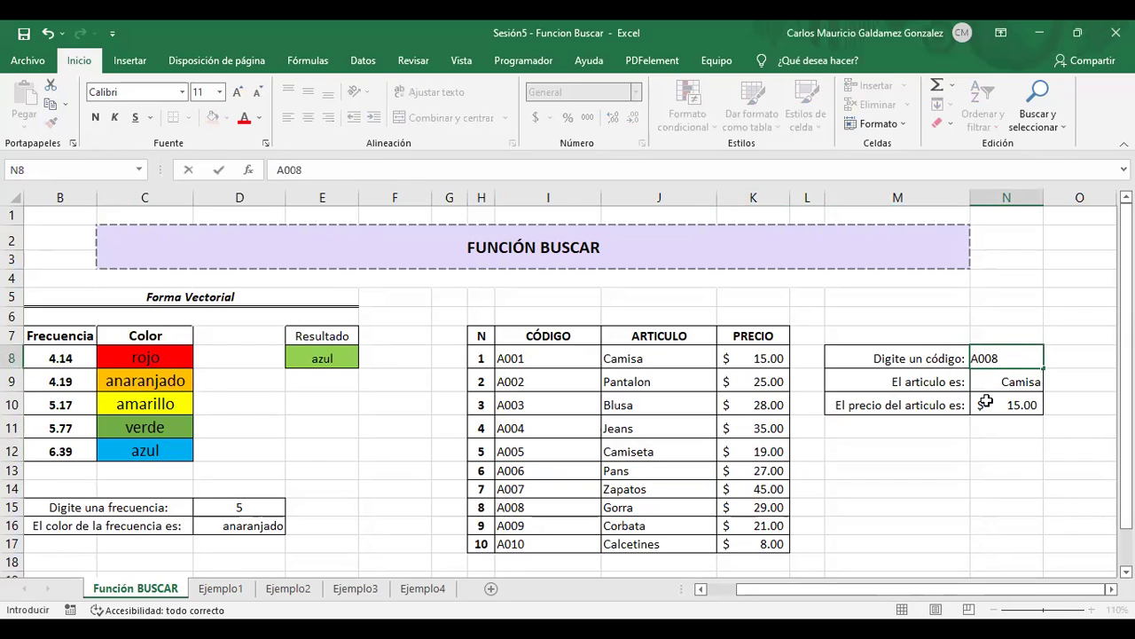
key(Return)
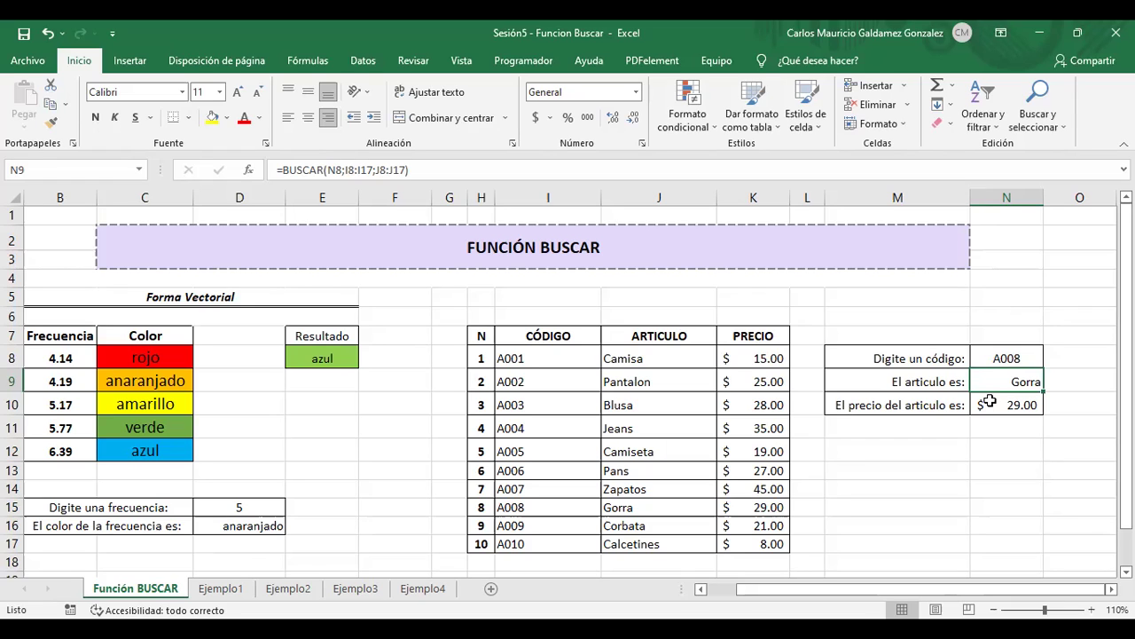
Step: Examine the arguments of the BUSCAR formulas in N9 and N10 against the function's vector and matrix syntax
key(F2)
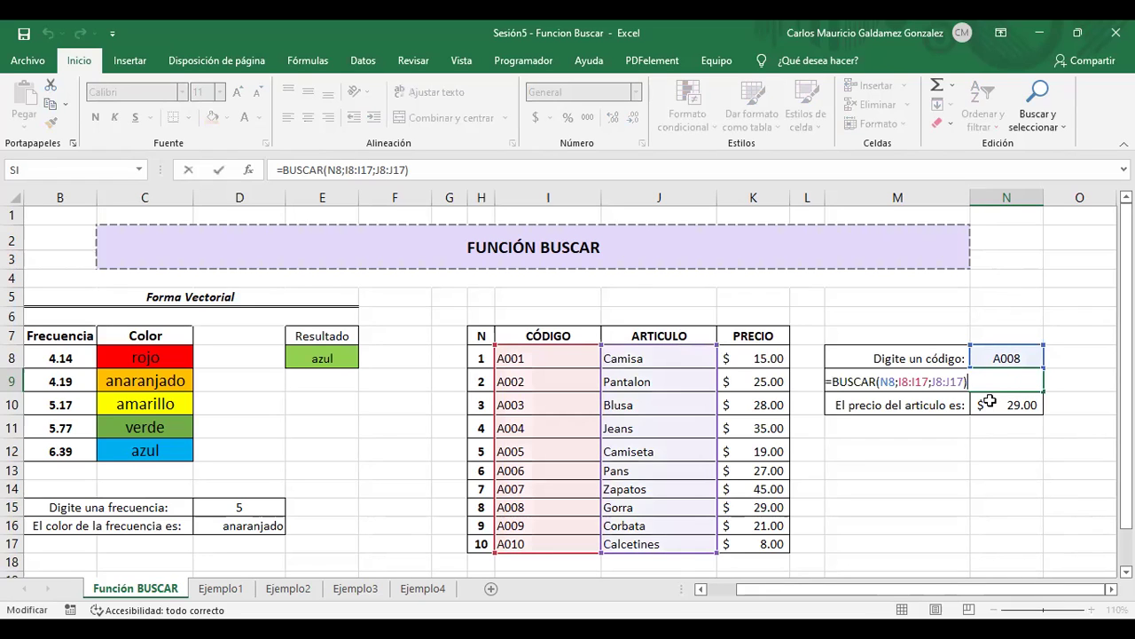
click(895, 384)
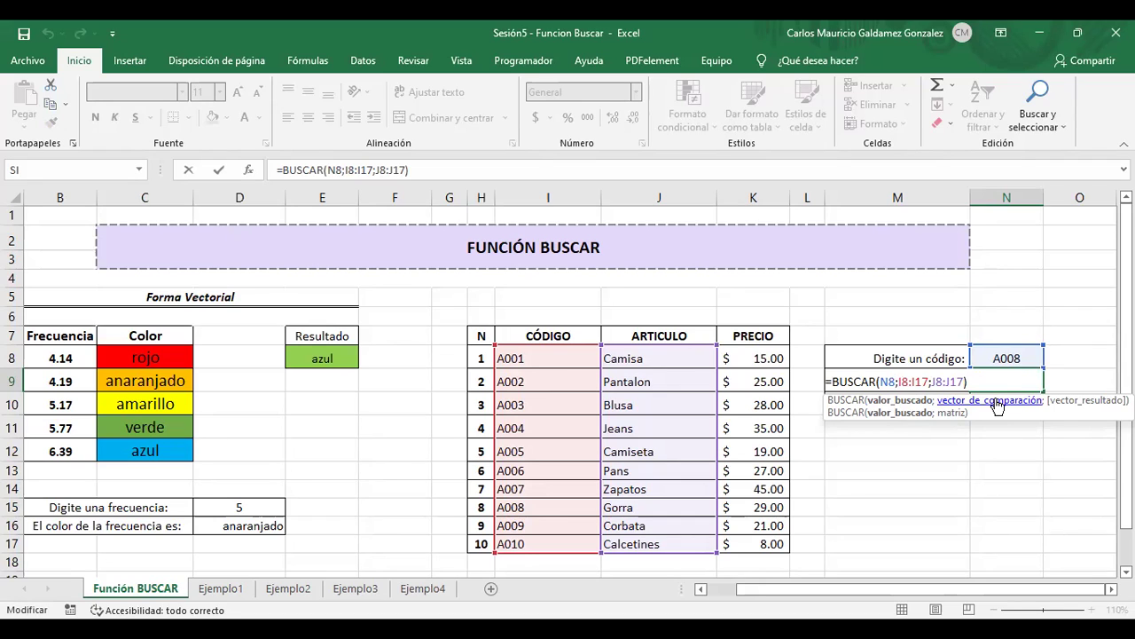
key(ctrl+Return)
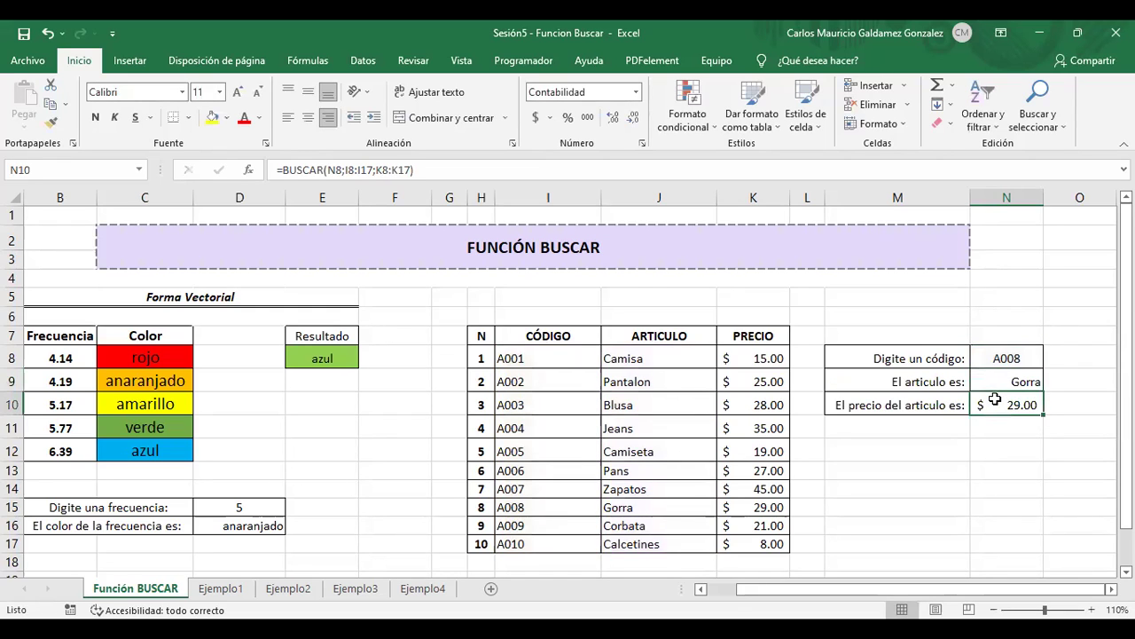
double_click(995, 399)
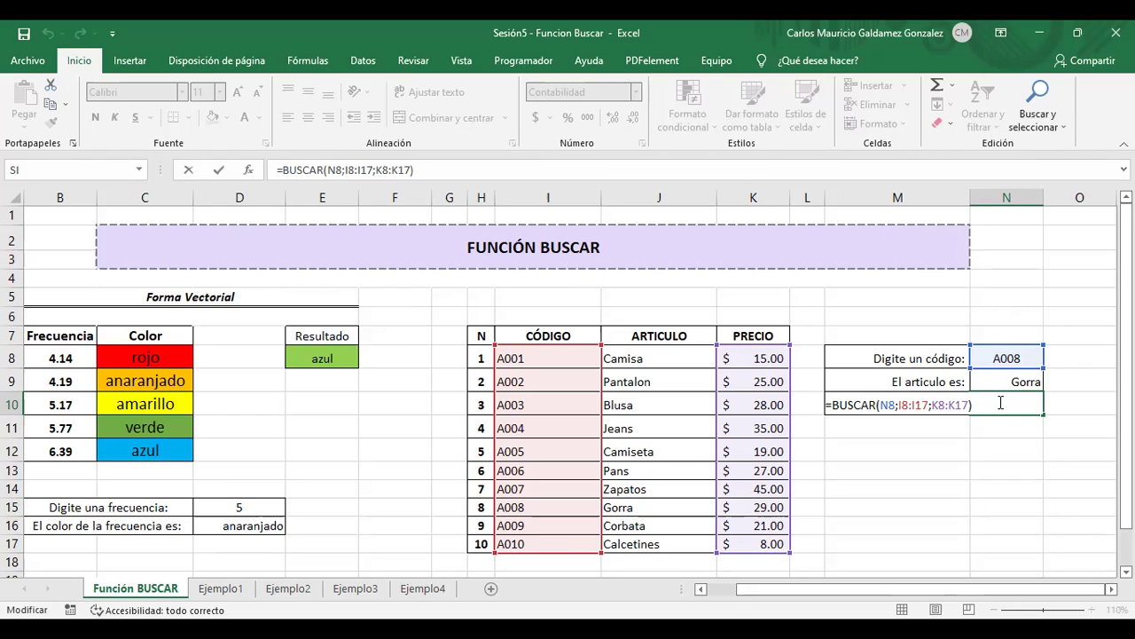
click(914, 406)
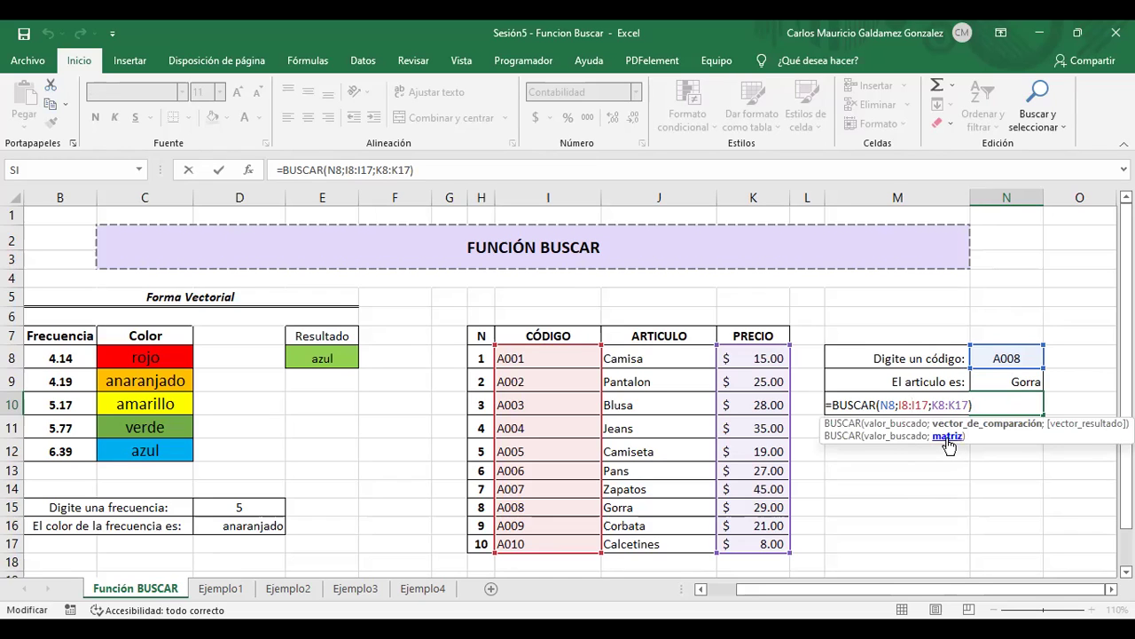
click(947, 437)
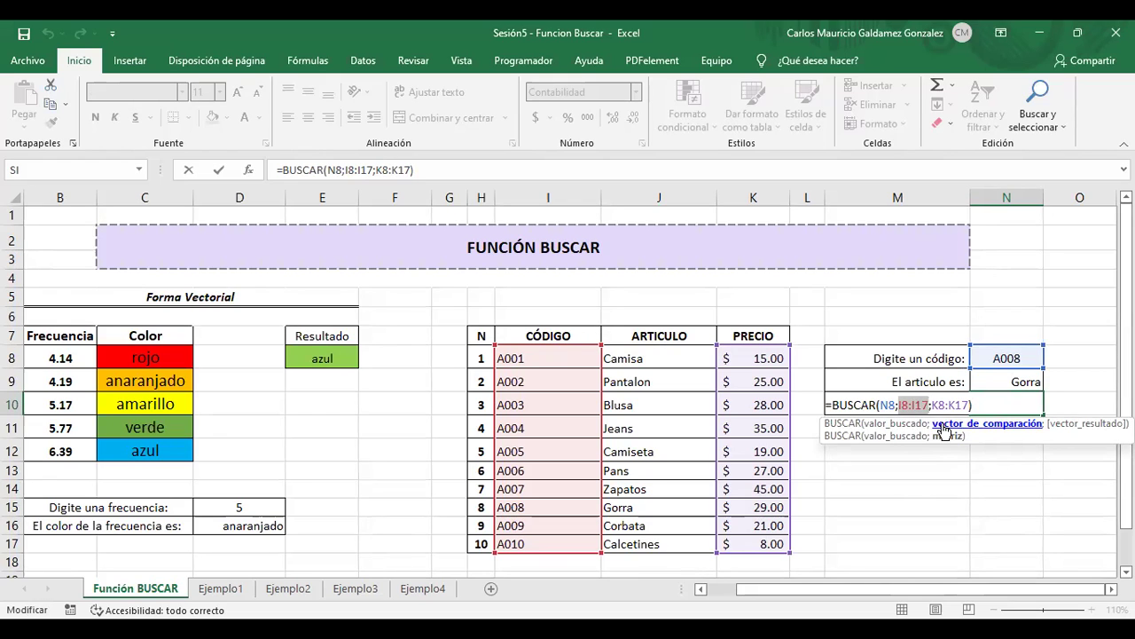
key(ctrl+Return)
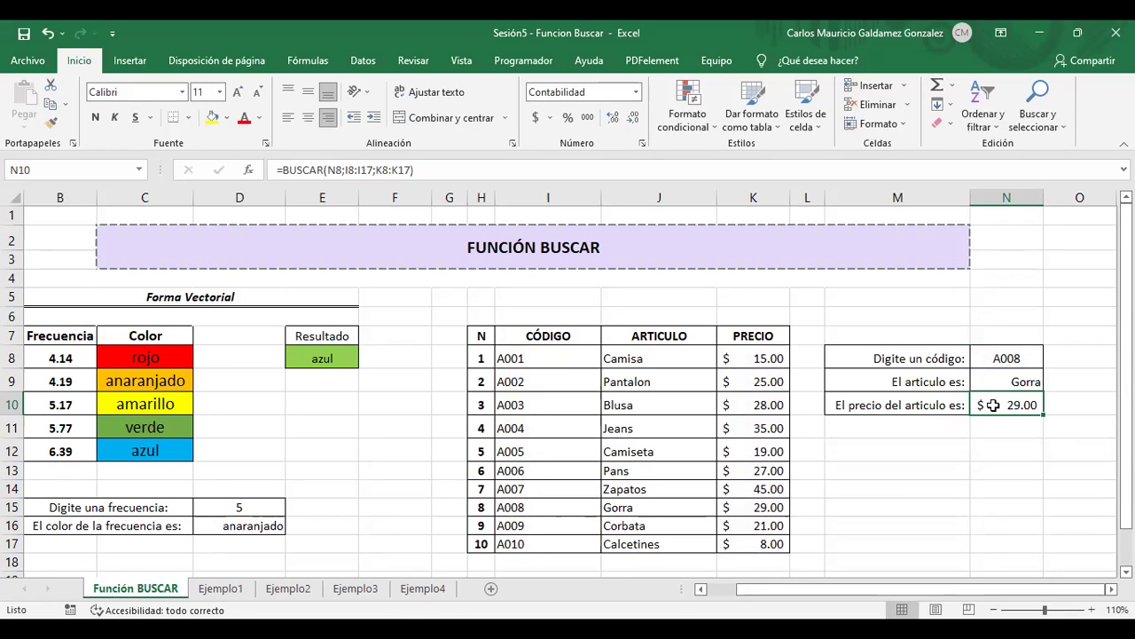
click(1003, 379)
double_click(1003, 378)
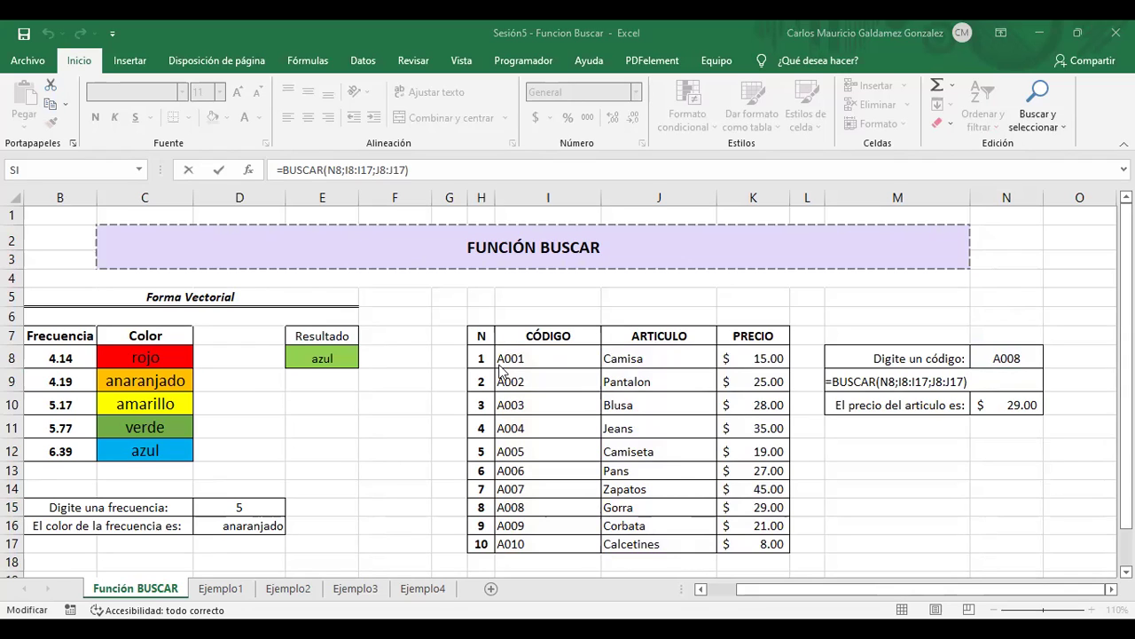
key(Return)
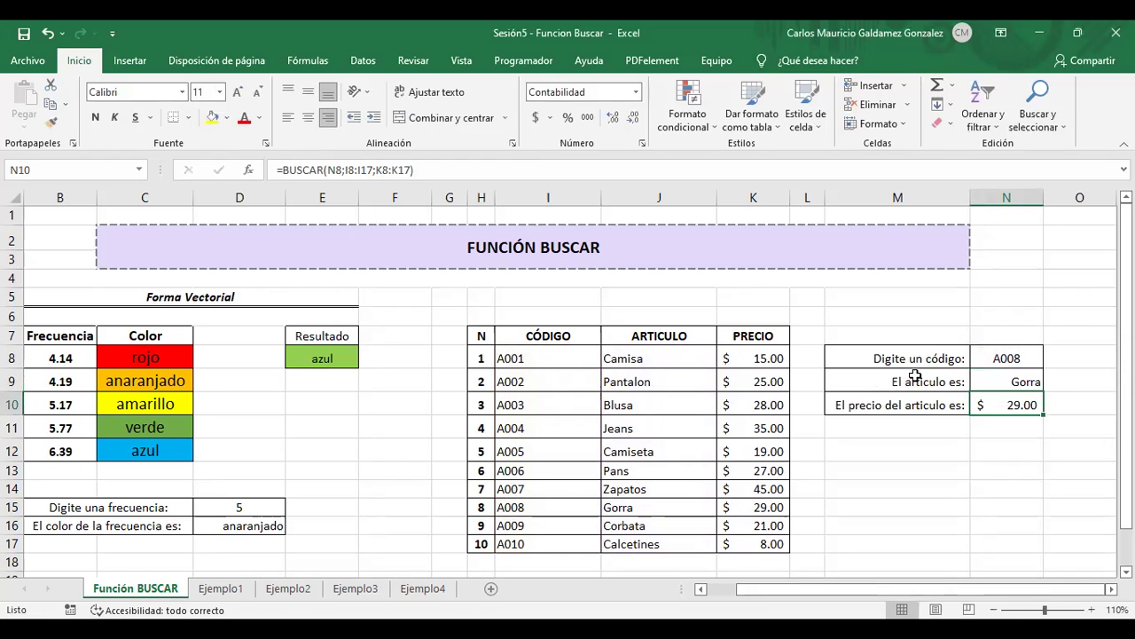
key(F2)
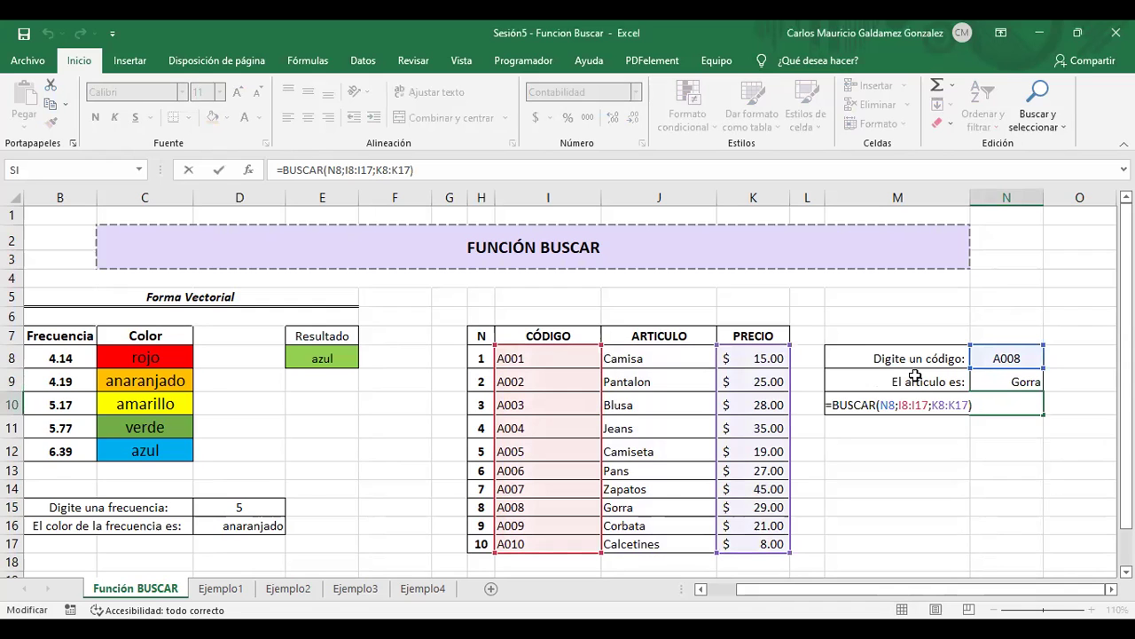
key(Return)
Step: Examine the lookup value and matrix arguments of the BUSCAR formula in the Resultado cell E8
click(324, 360)
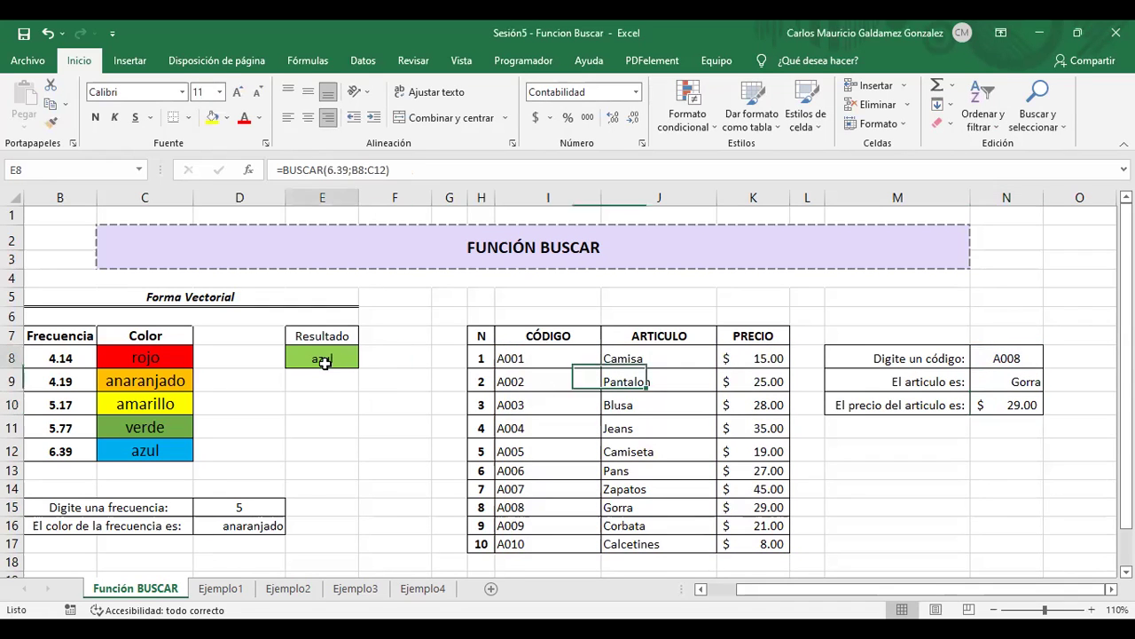
key(F2)
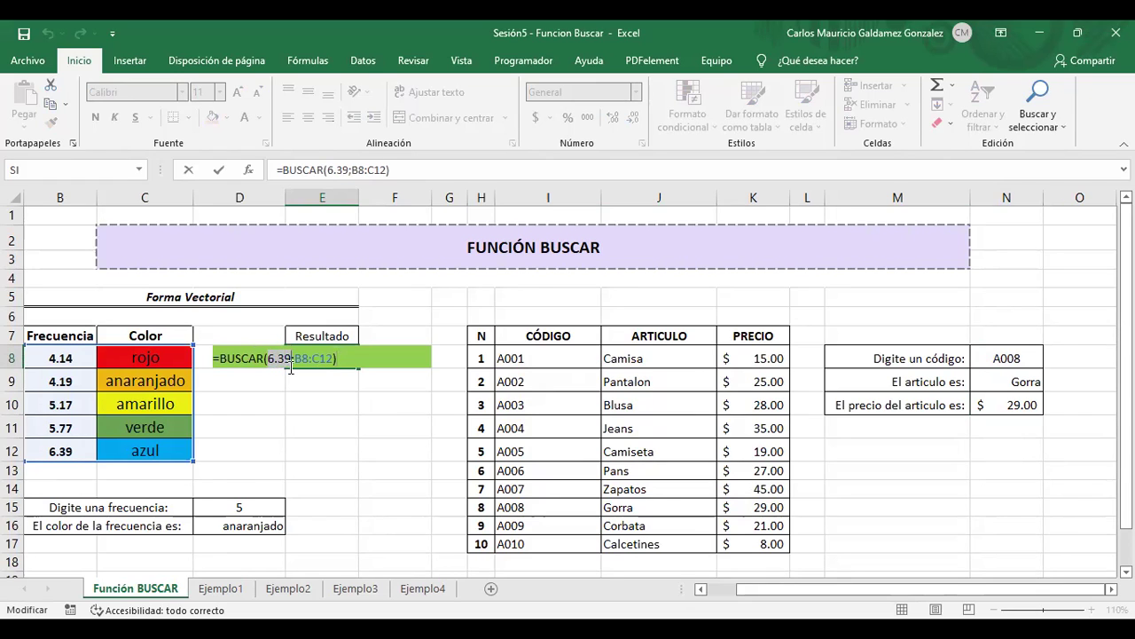
click(292, 360)
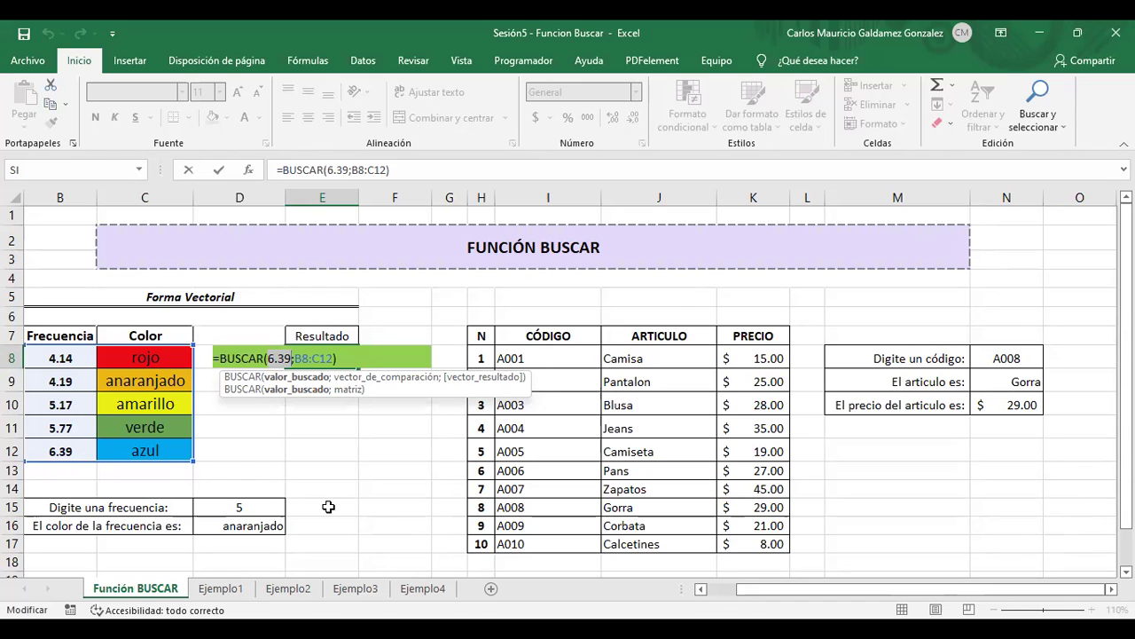
key(ctrl+Return)
Step: Open the Ejemplo1 sheet, clear the whole-sheet selection and enlarge the view to 140%
click(226, 590)
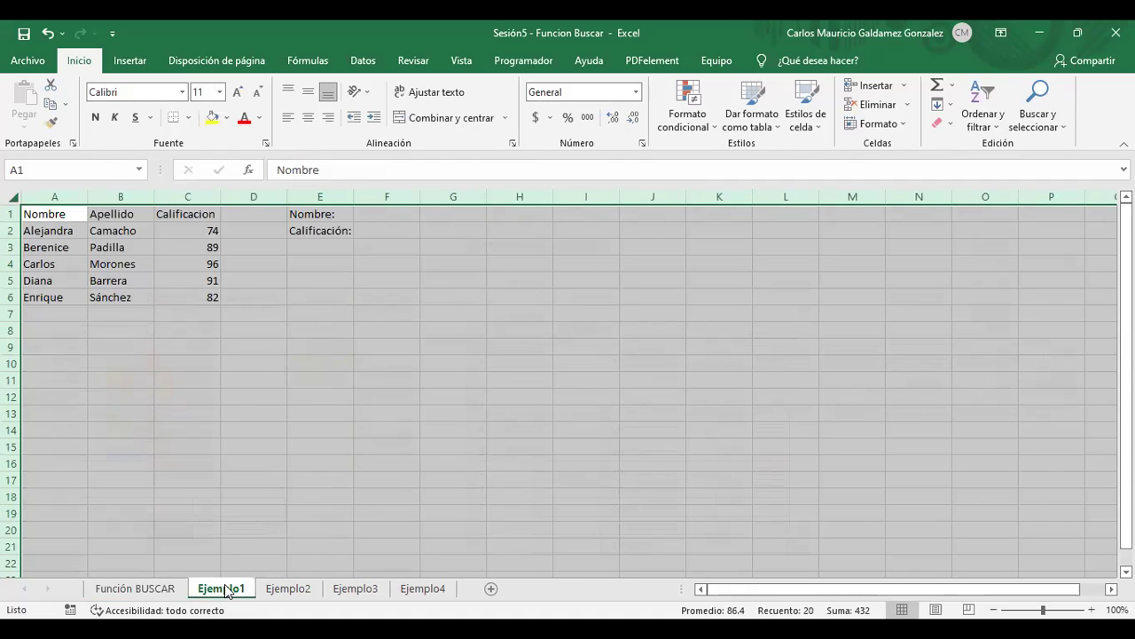
click(323, 279)
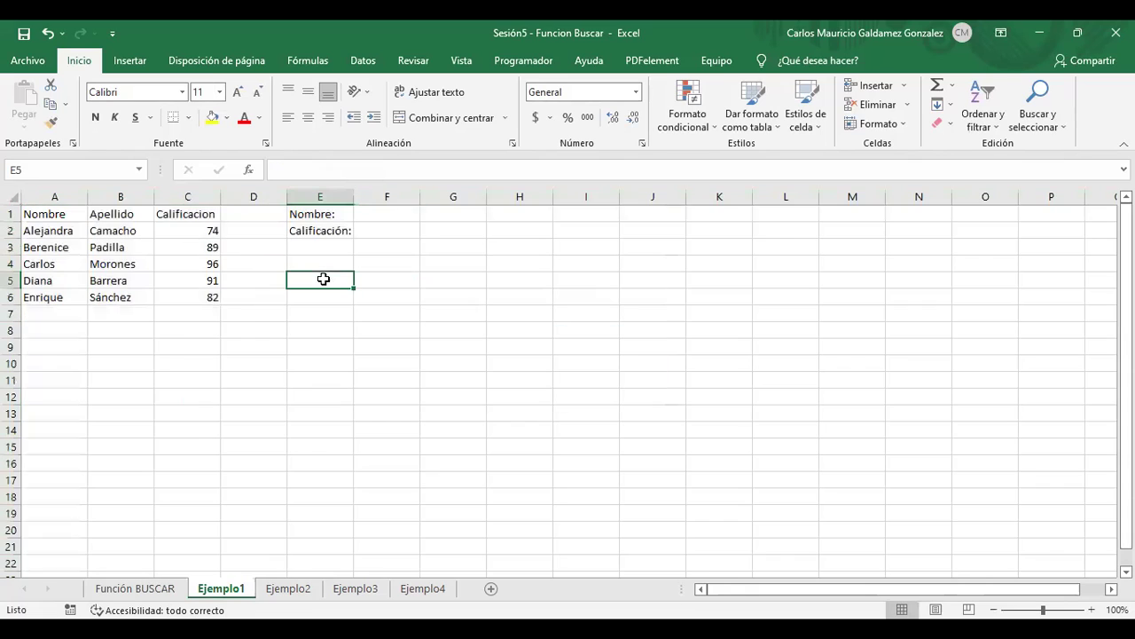
click(57, 217)
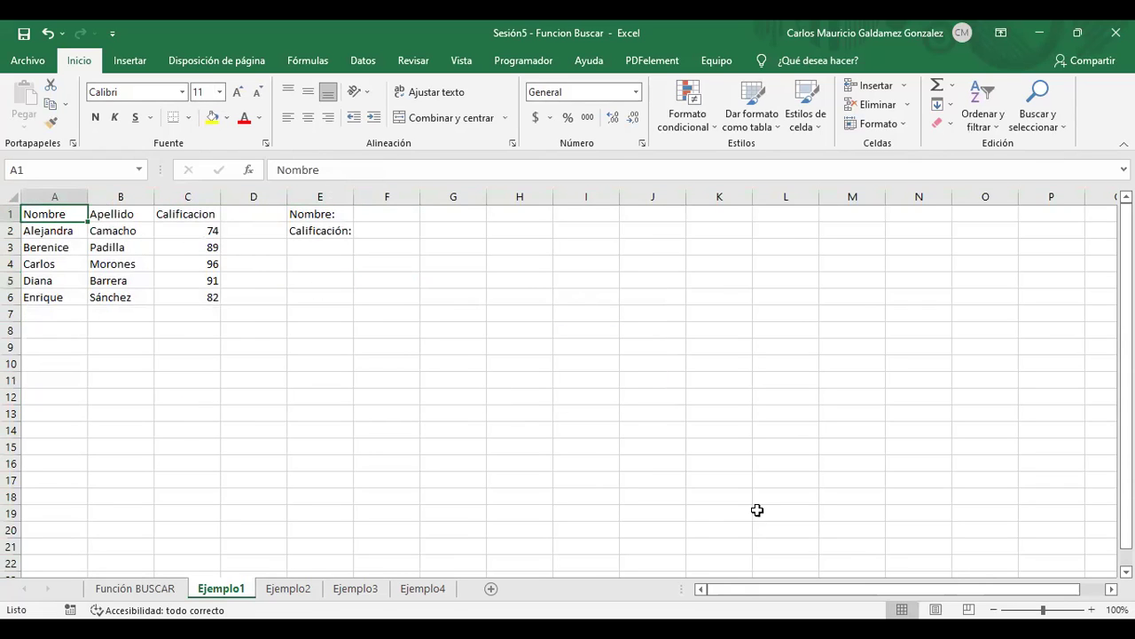
click(1091, 609)
scroll(725, 322, up, 2)
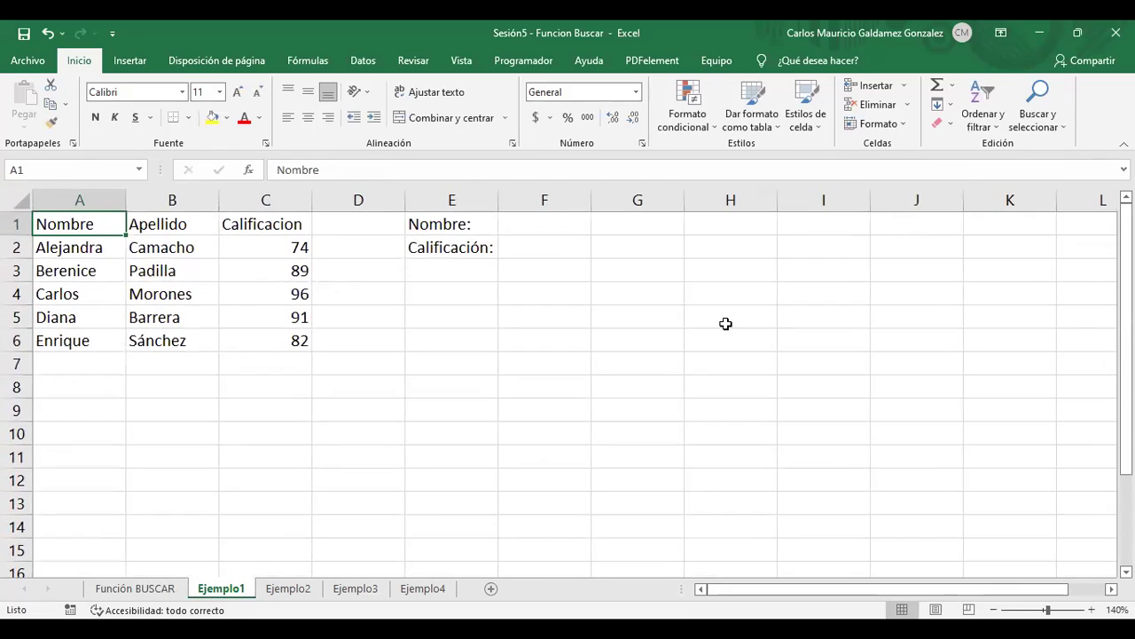
Step: Start a BUSCAR formula in the Calificación cell F2 with F1 as the lookup value and A2:A6 as the comparison vector
click(554, 227)
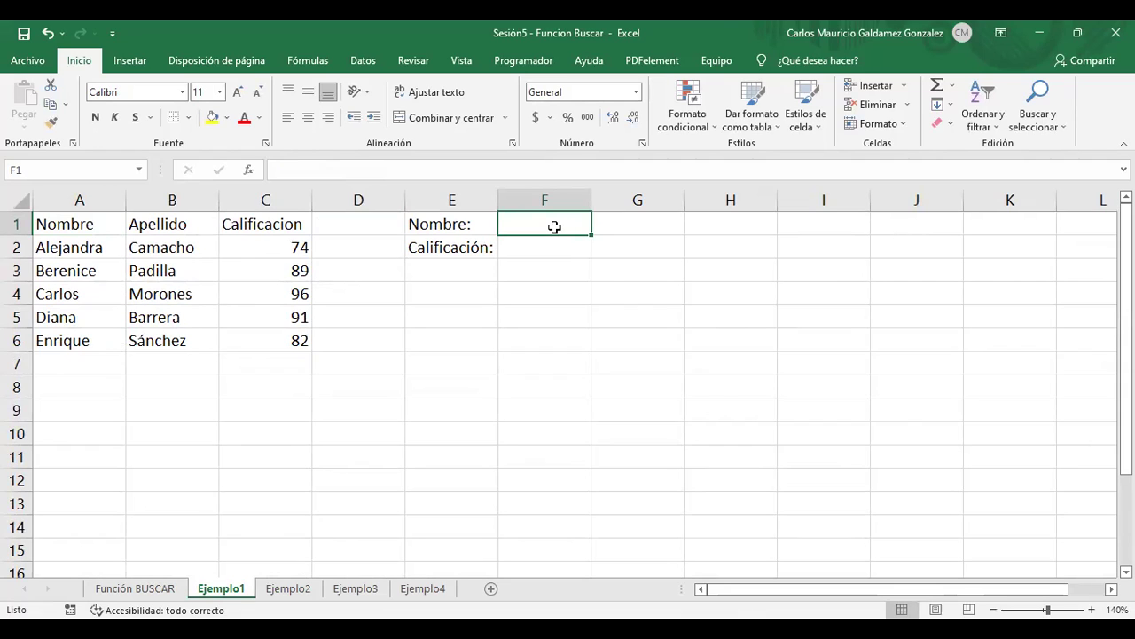
click(534, 252)
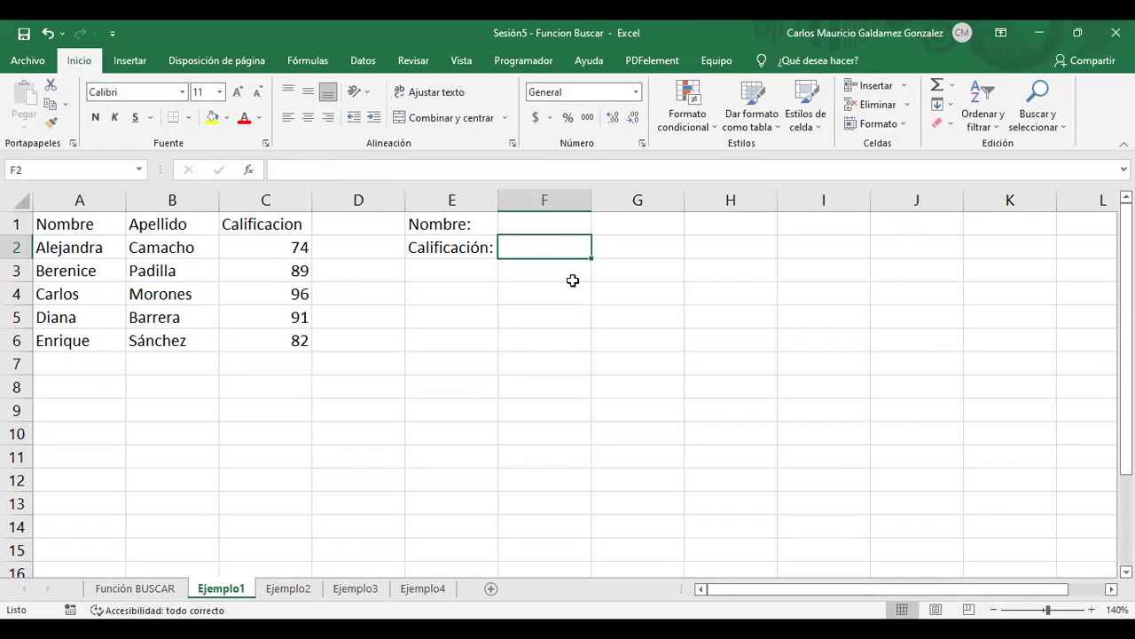
click(550, 223)
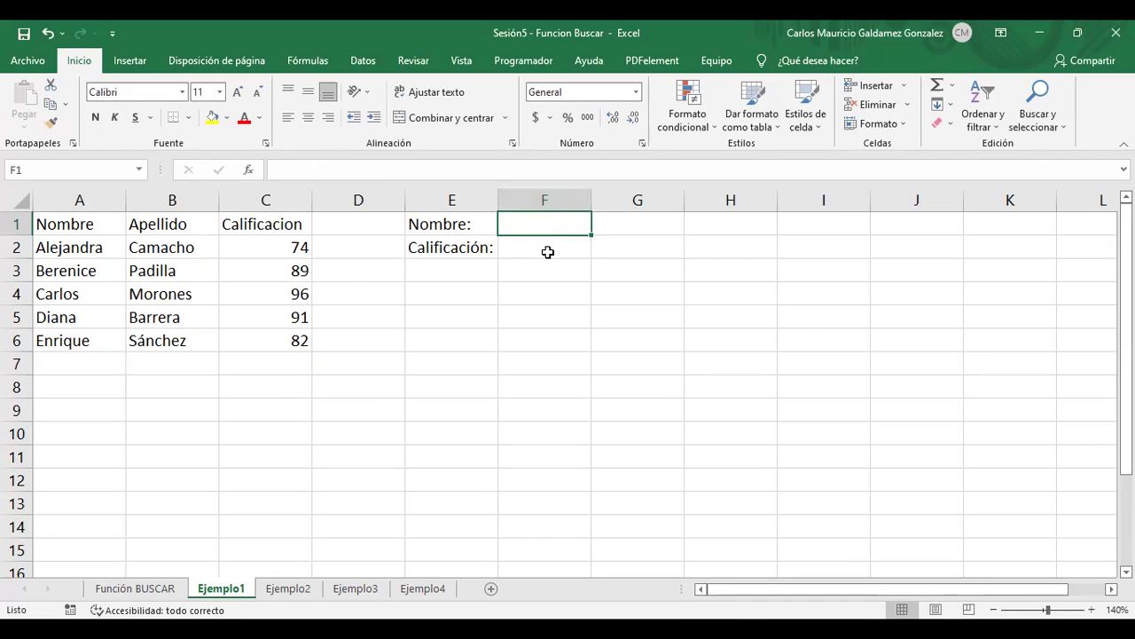
click(550, 252)
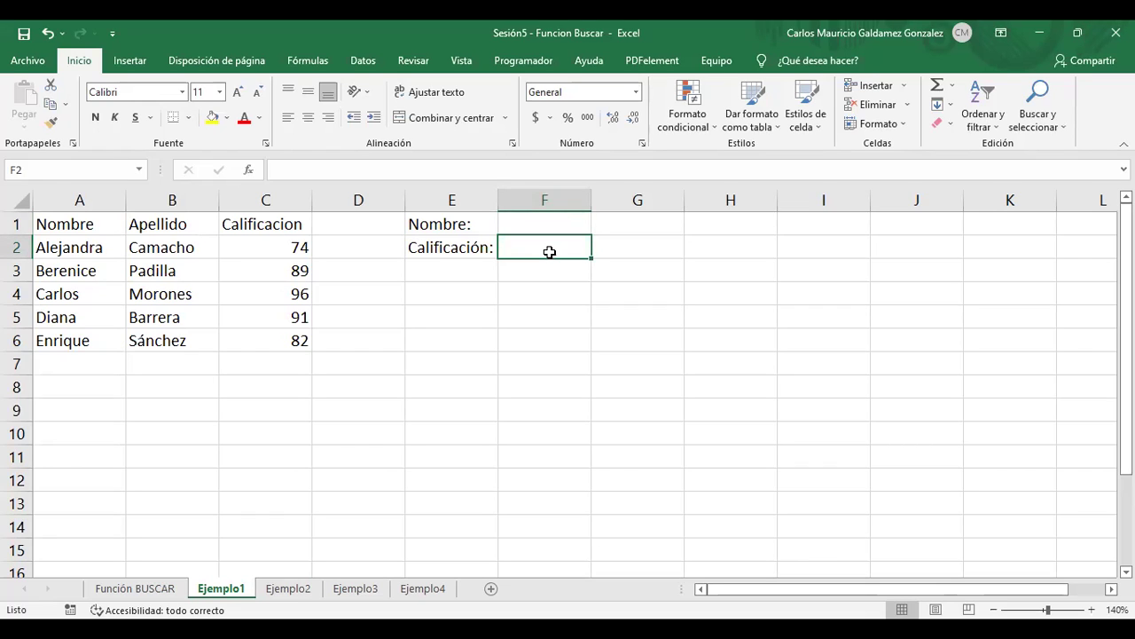
text(=)
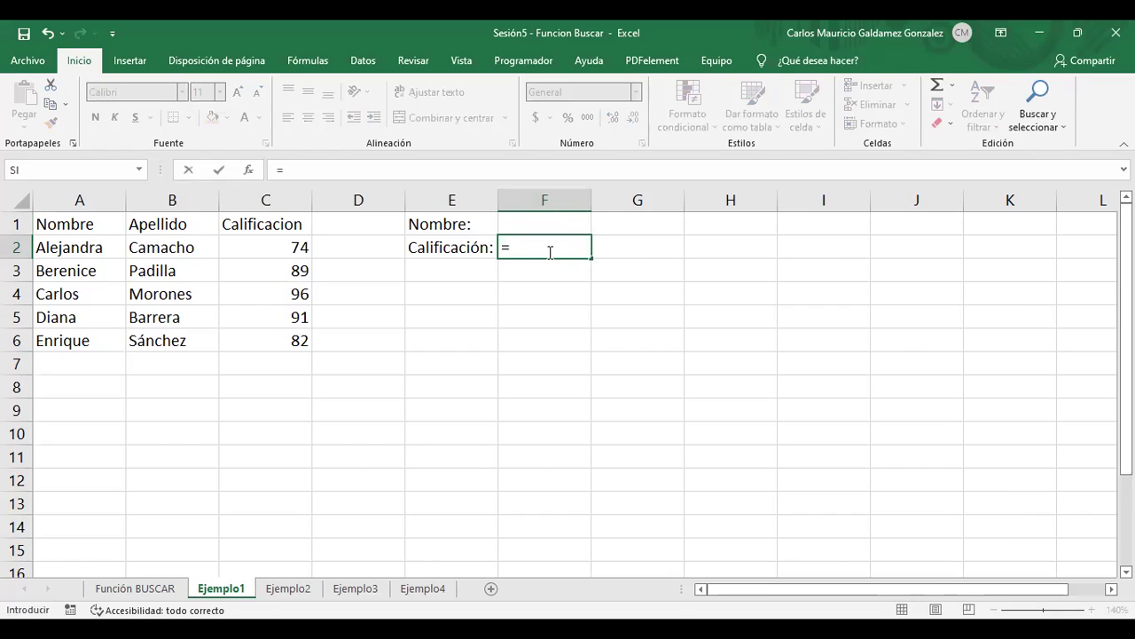
text(BUSCAR()
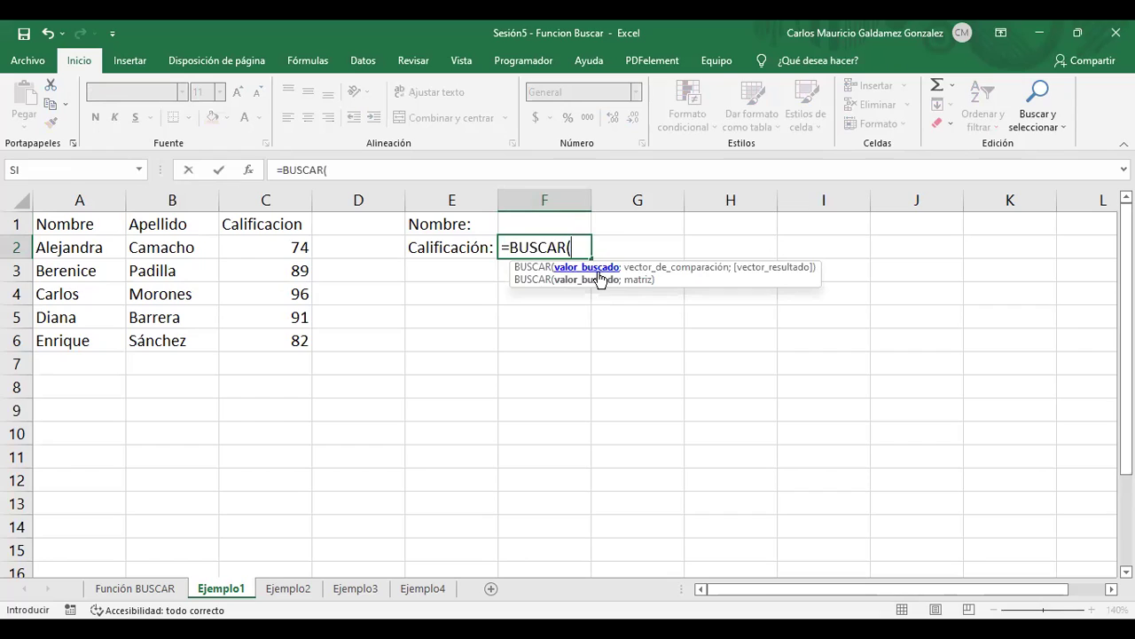
click(523, 219)
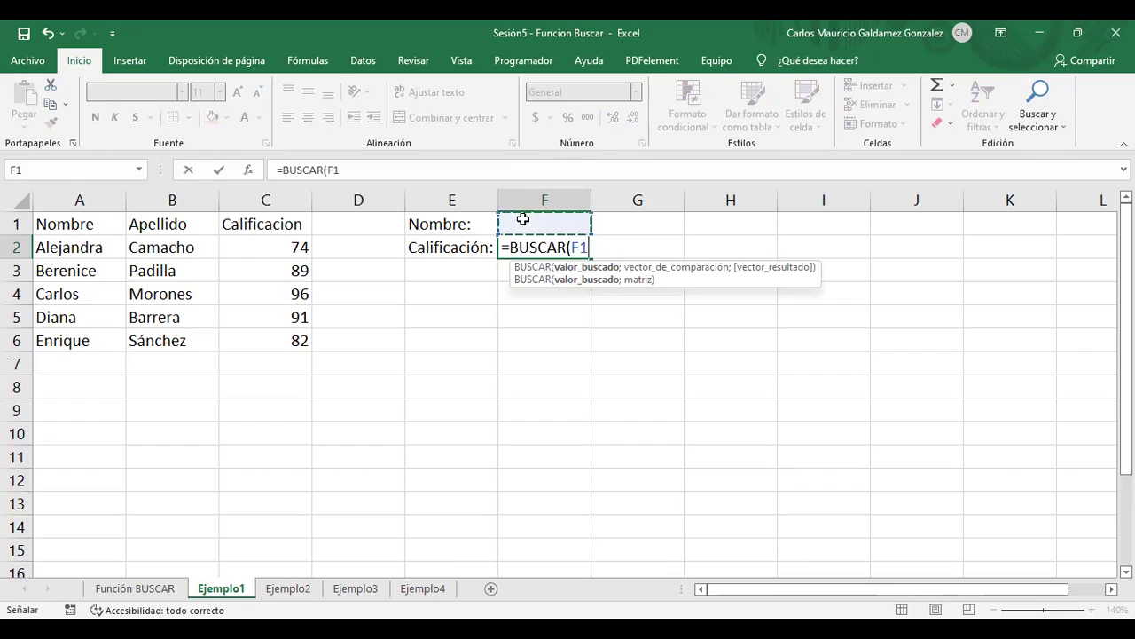
text(;)
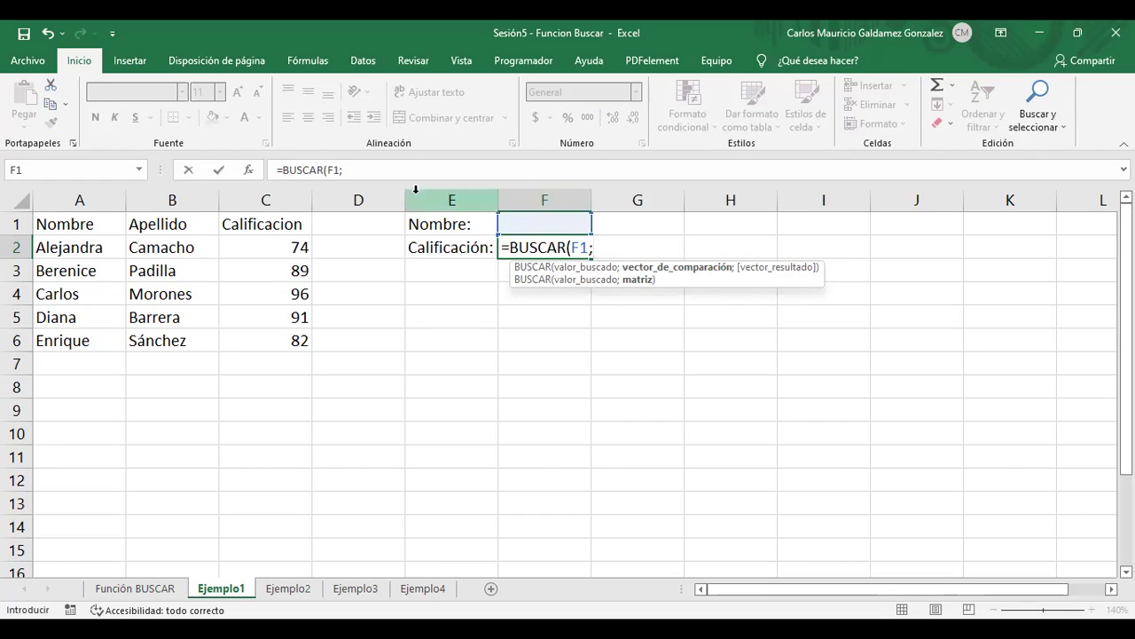
drag(81, 249, 81, 271)
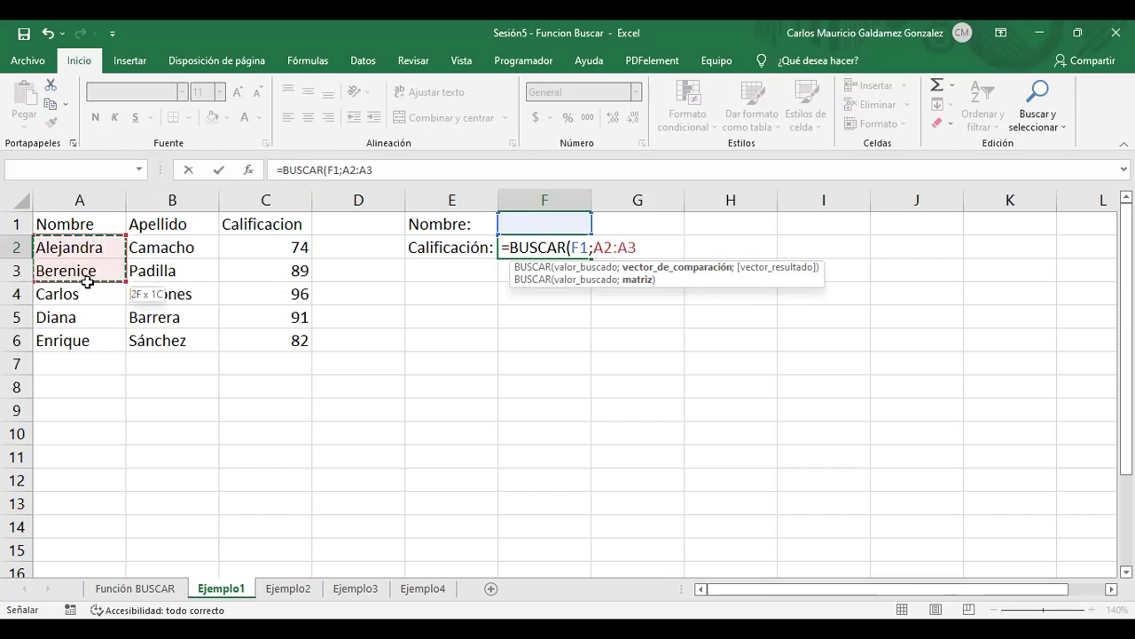
drag(104, 340, 104, 339)
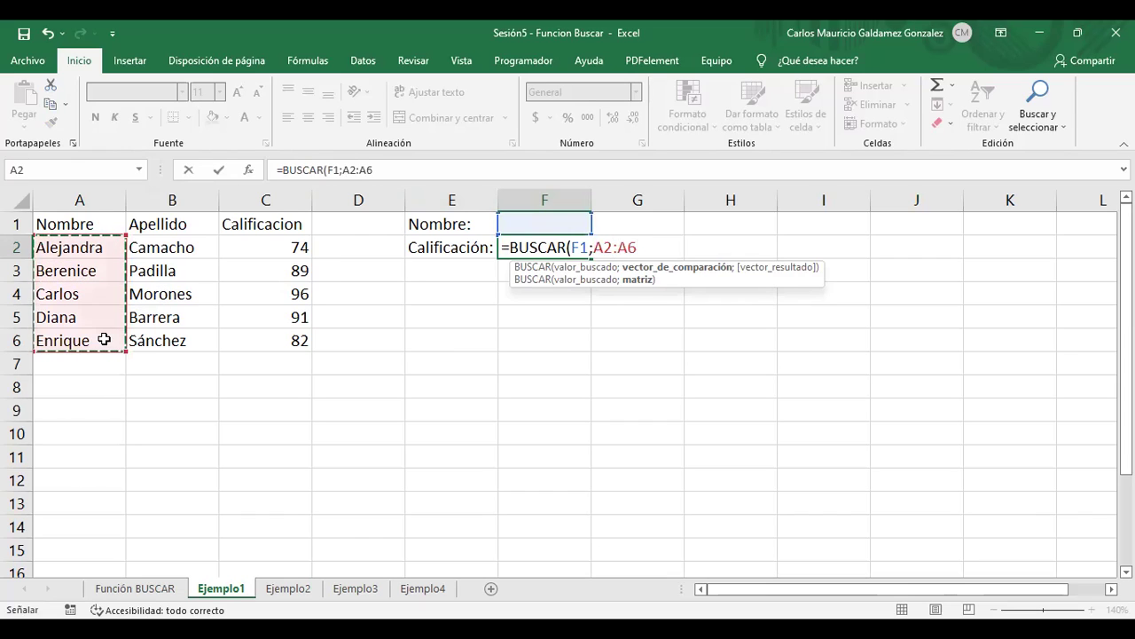
Step: Complete the BUSCAR formula in F2 with the grades C2:C6 as the result vector
text(;)
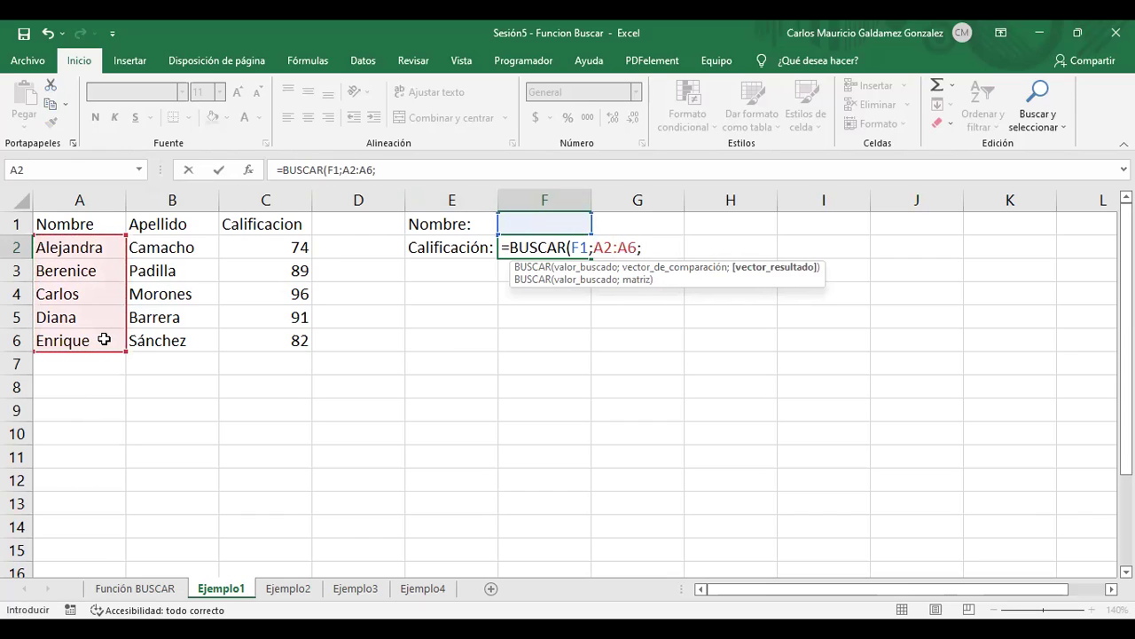
click(249, 257)
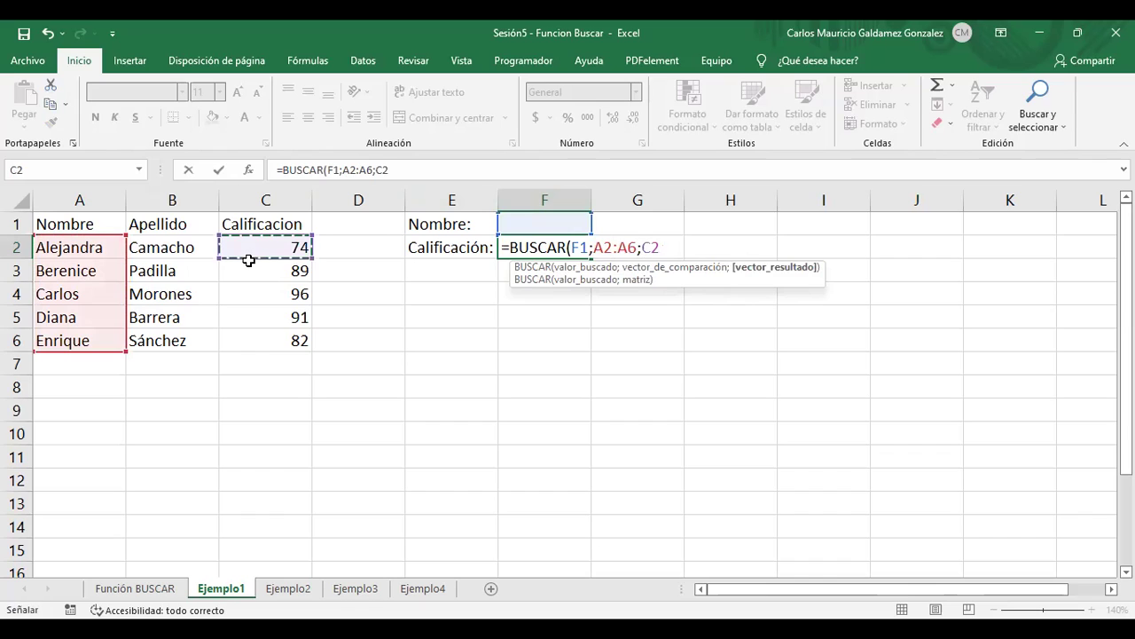
shift+click(262, 342)
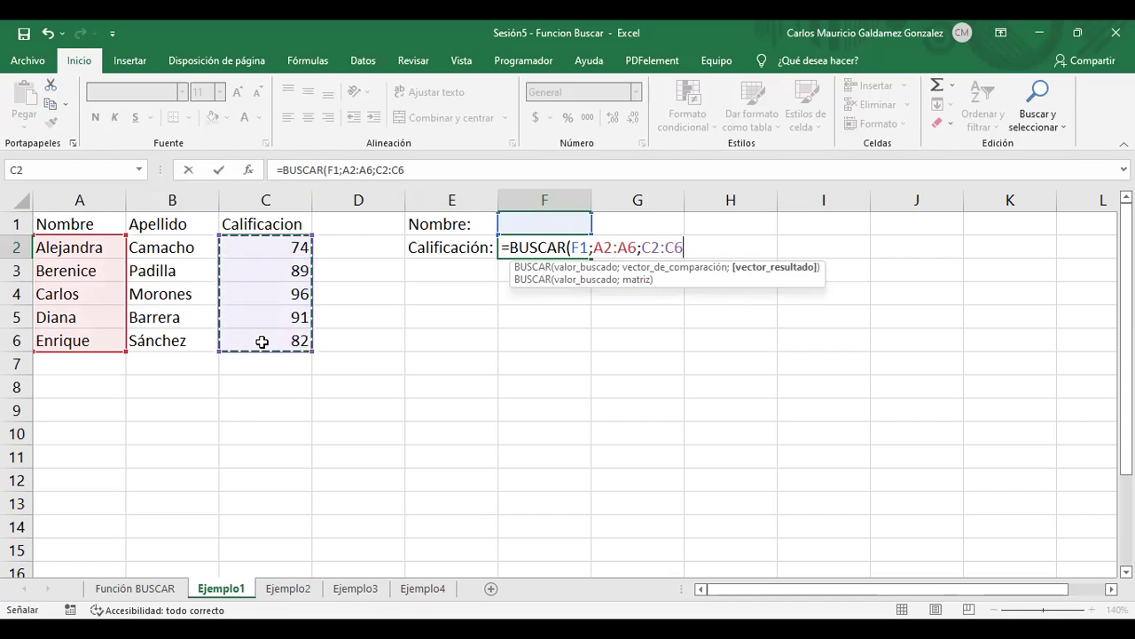
text())
key(ctrl+Return)
Step: Finish the BUSCAR formula in F2 and enter the student's name from A2 in the Nombre cell F1
key(Up)
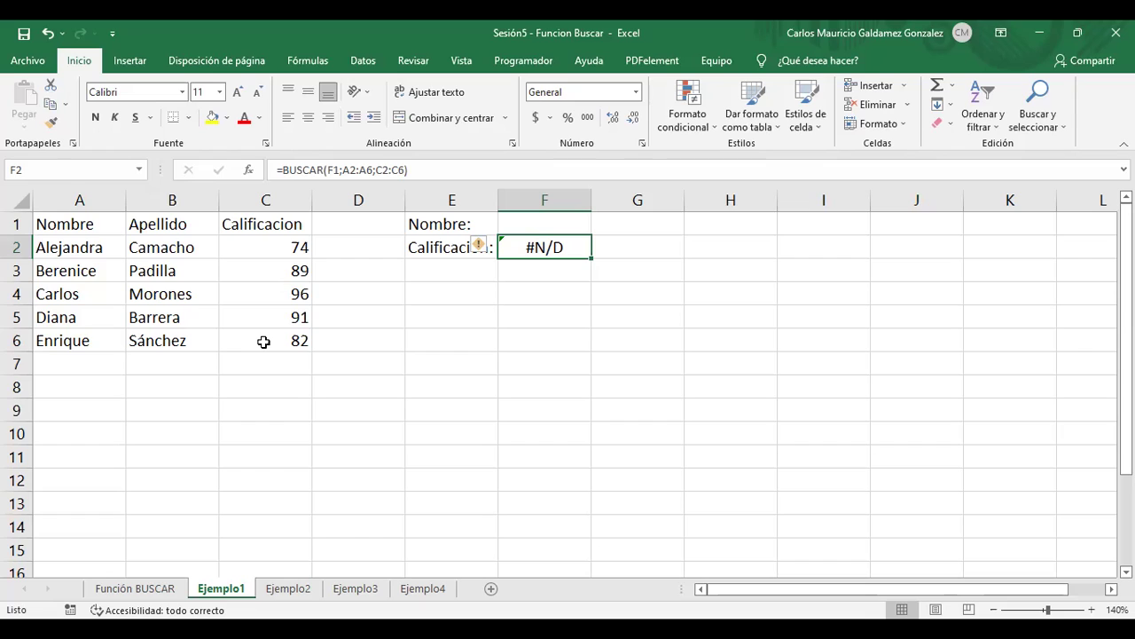
key(Up)
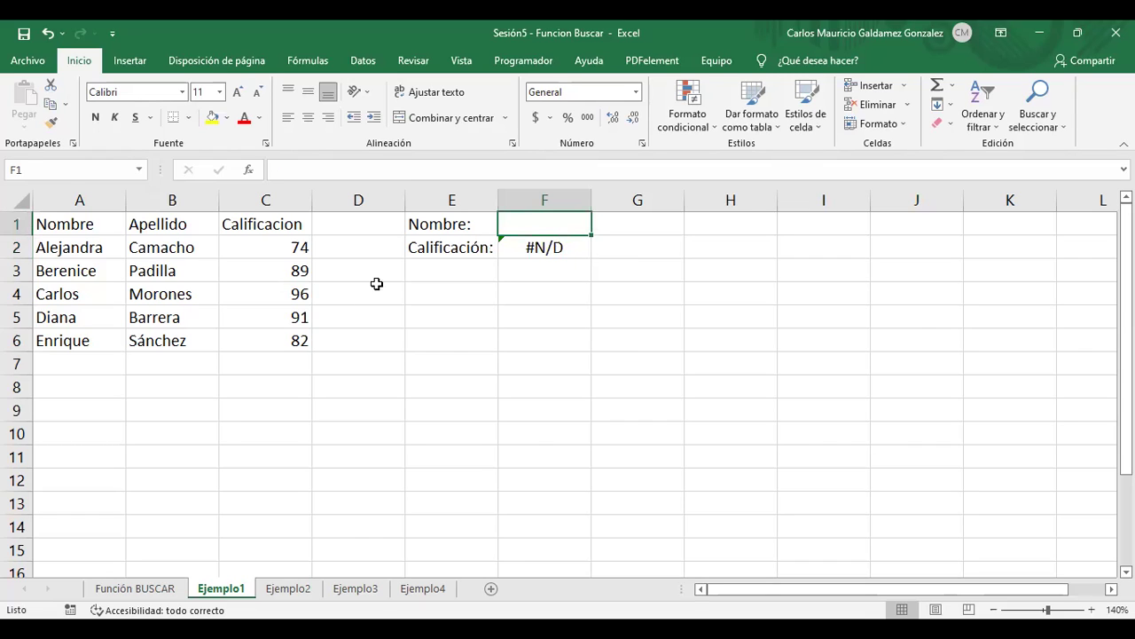
click(542, 247)
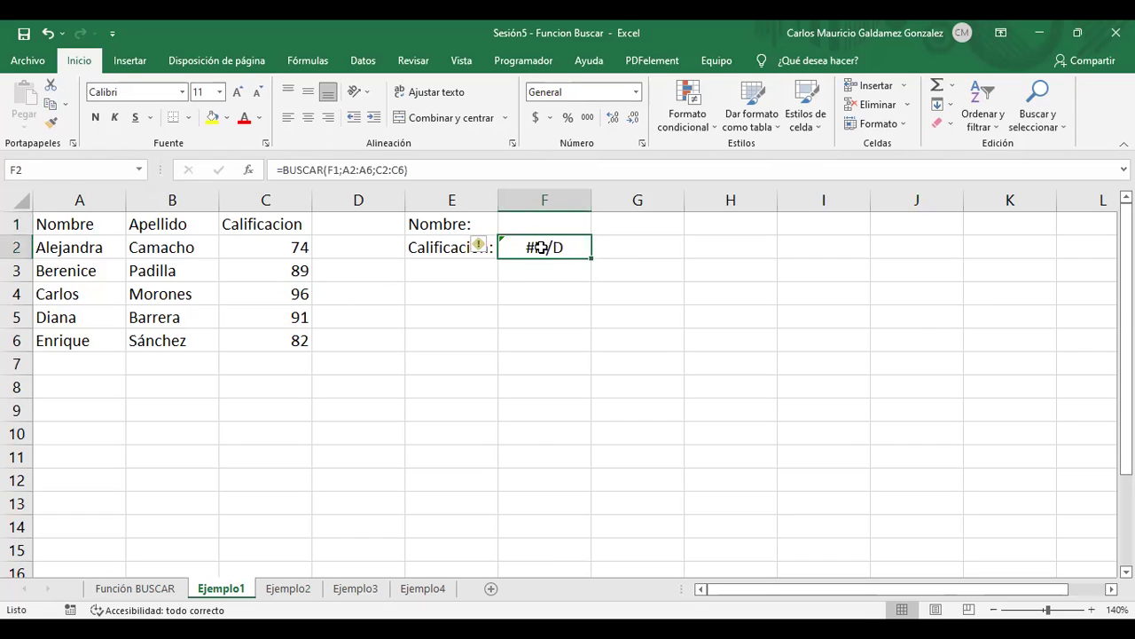
key(Up)
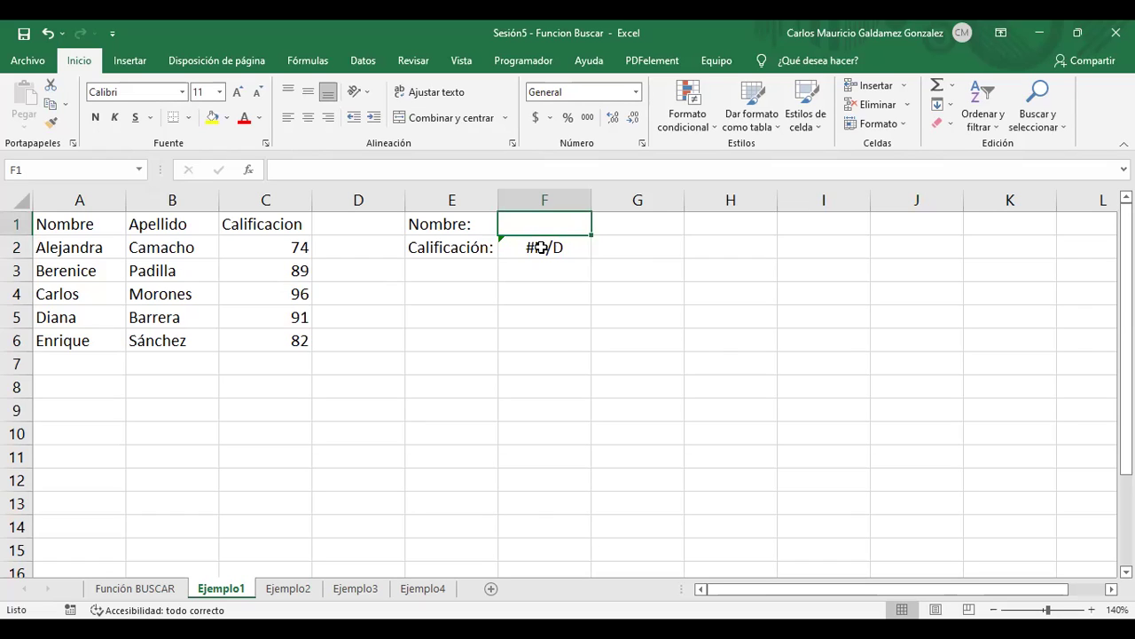
text(Alejandra)
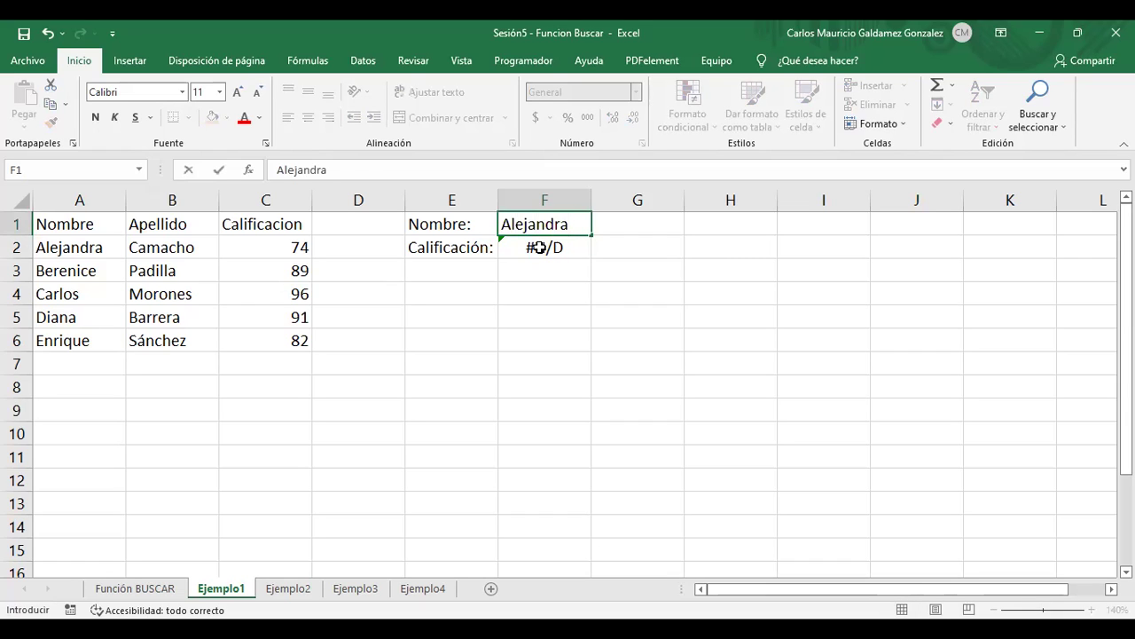
key(Return)
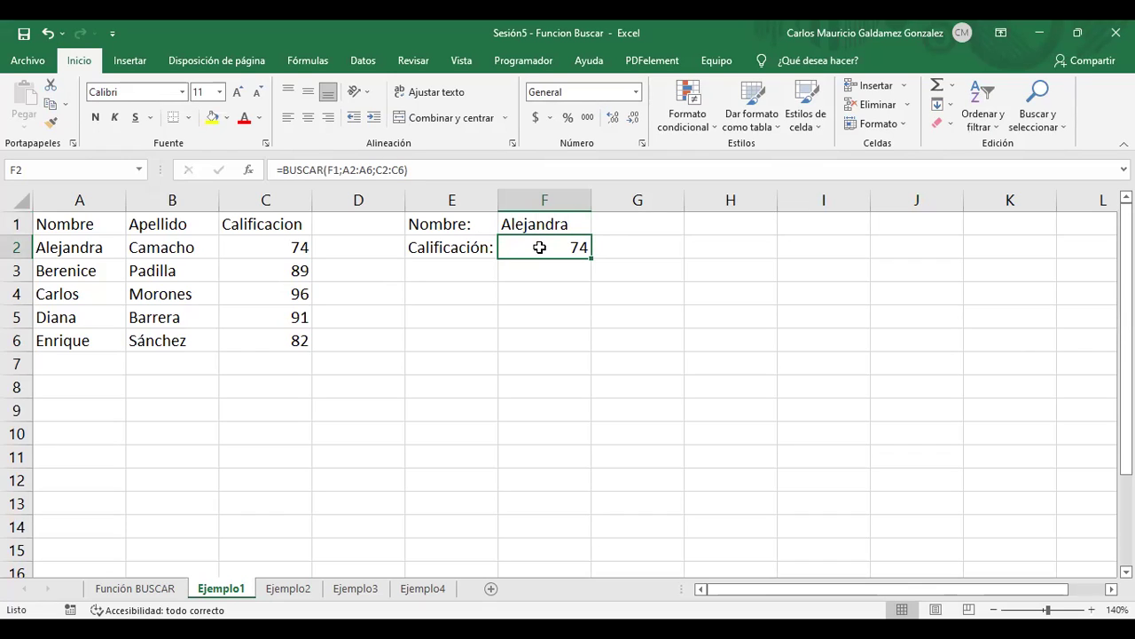
Step: Replace the name in the Nombre cell F1 with the student's name from A4
key(Down)
key(Up)
key(Up)
text(Carlos)
key(Return)
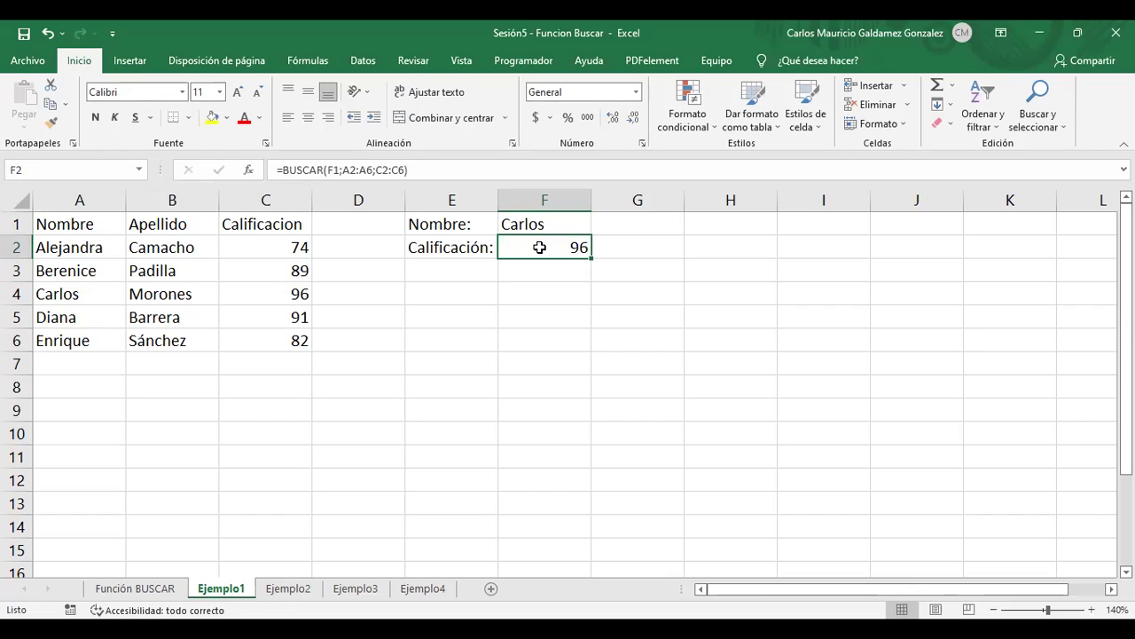
Step: Examine the argument ranges of the BUSCAR formula in F2 and the matching student record in row 4
key(F2)
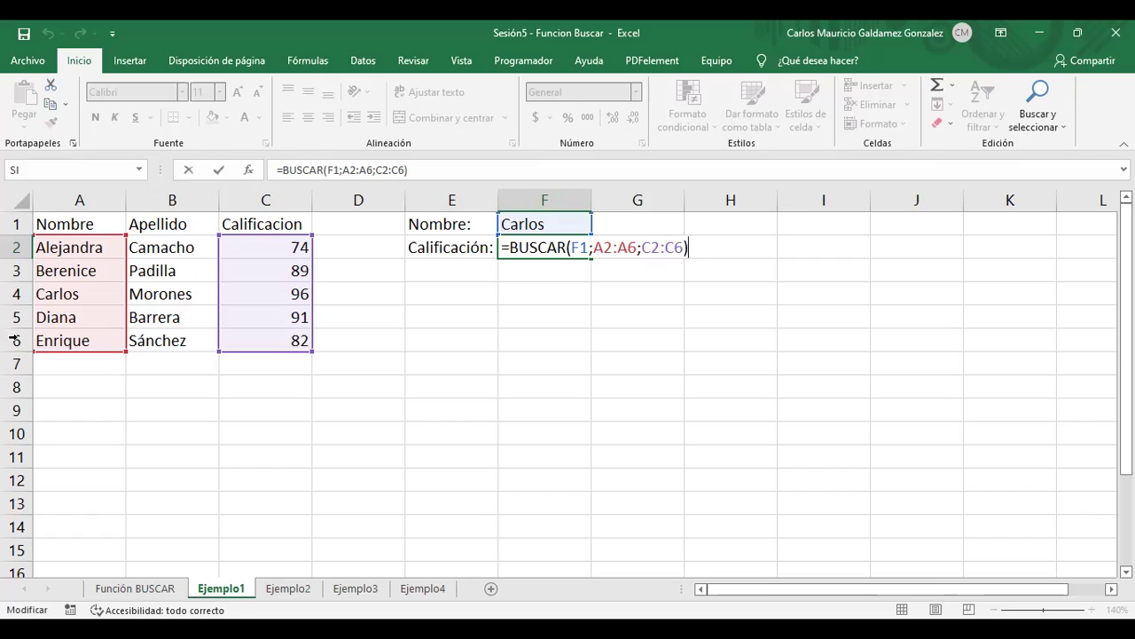
click(12, 293)
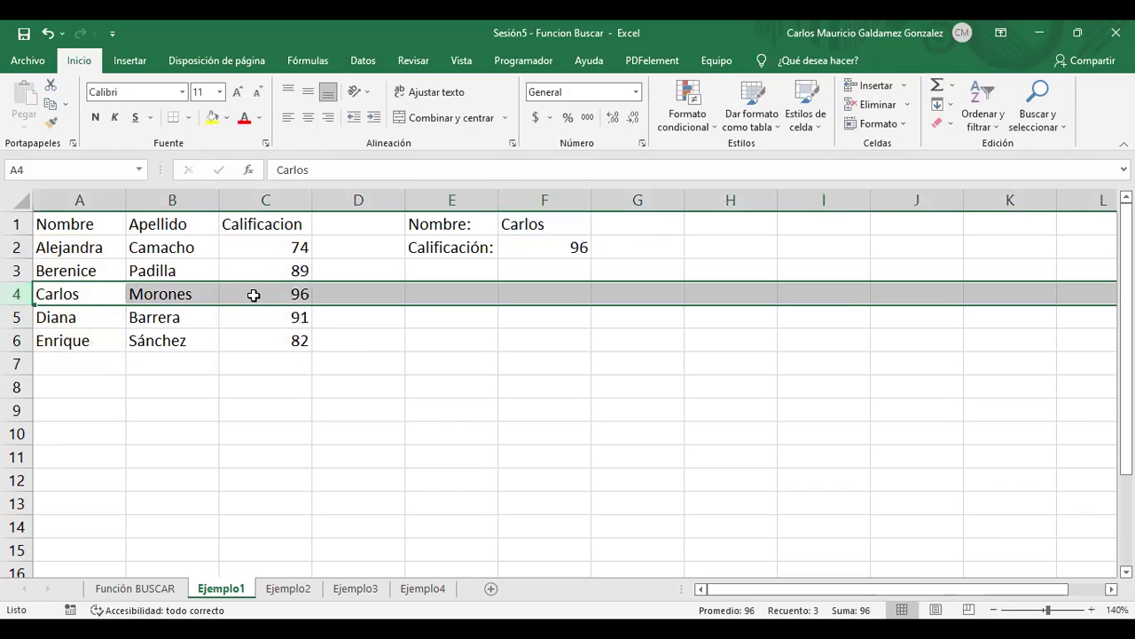
click(545, 247)
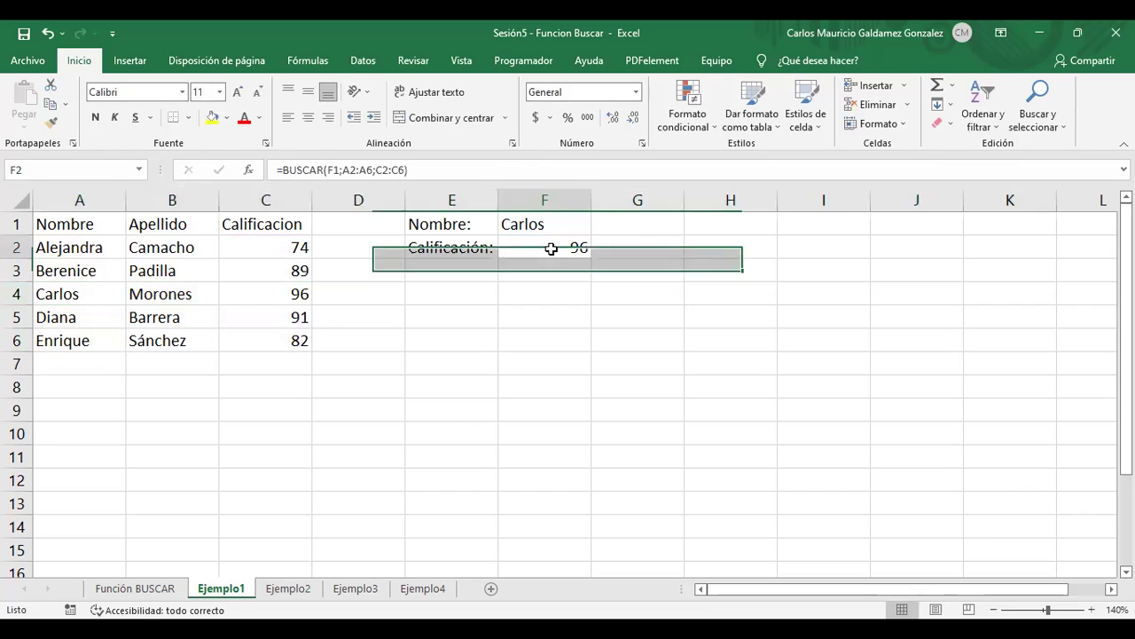
double_click(552, 249)
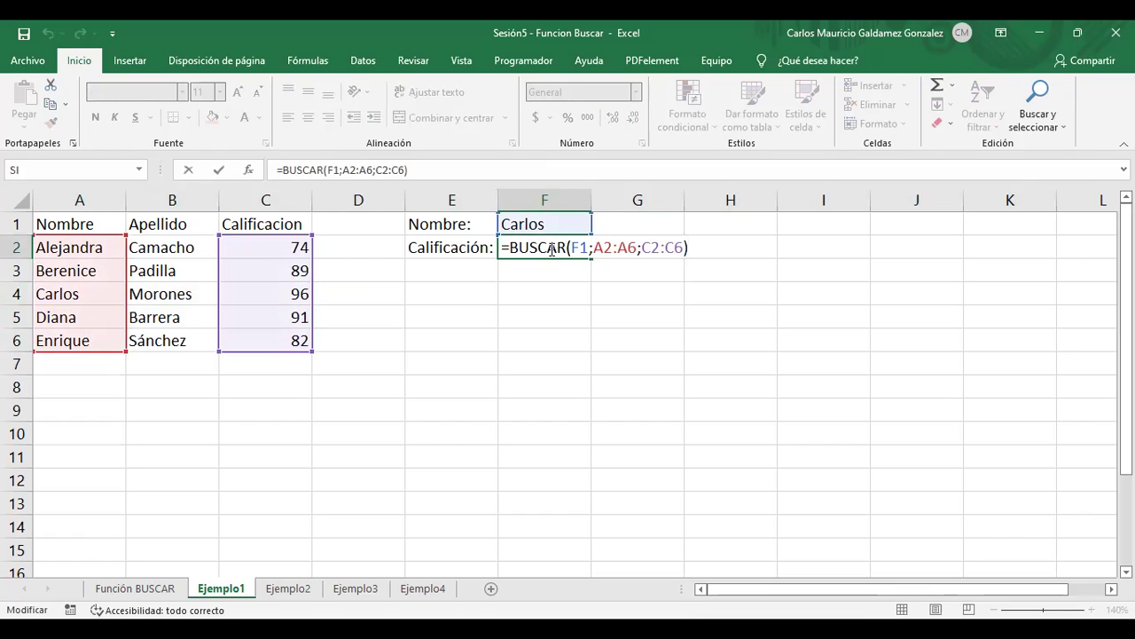
click(550, 248)
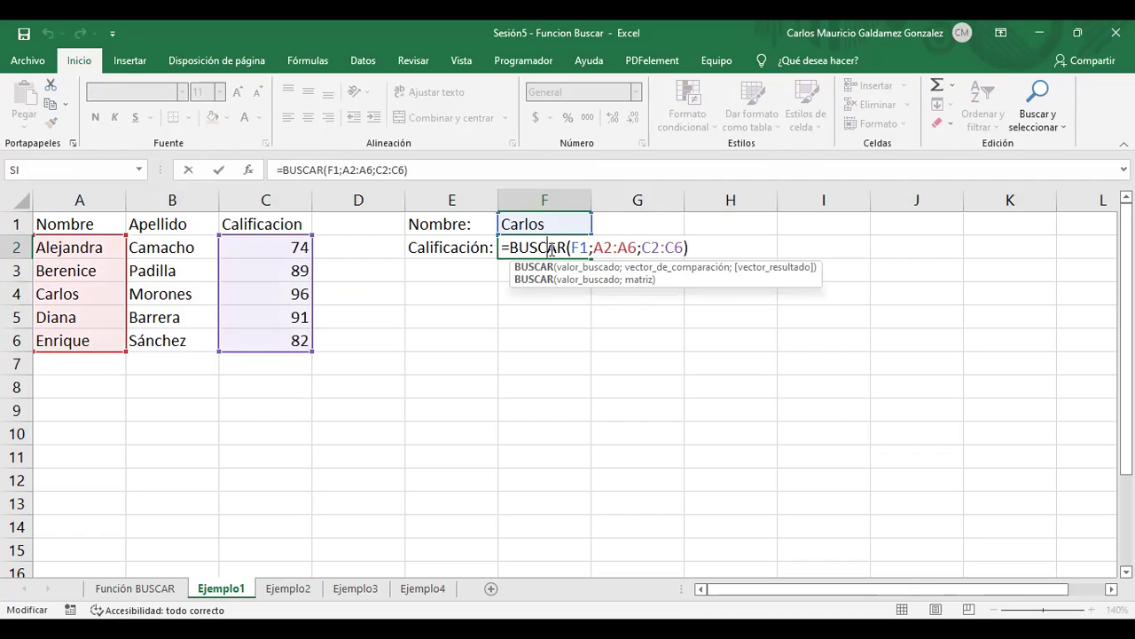
click(502, 249)
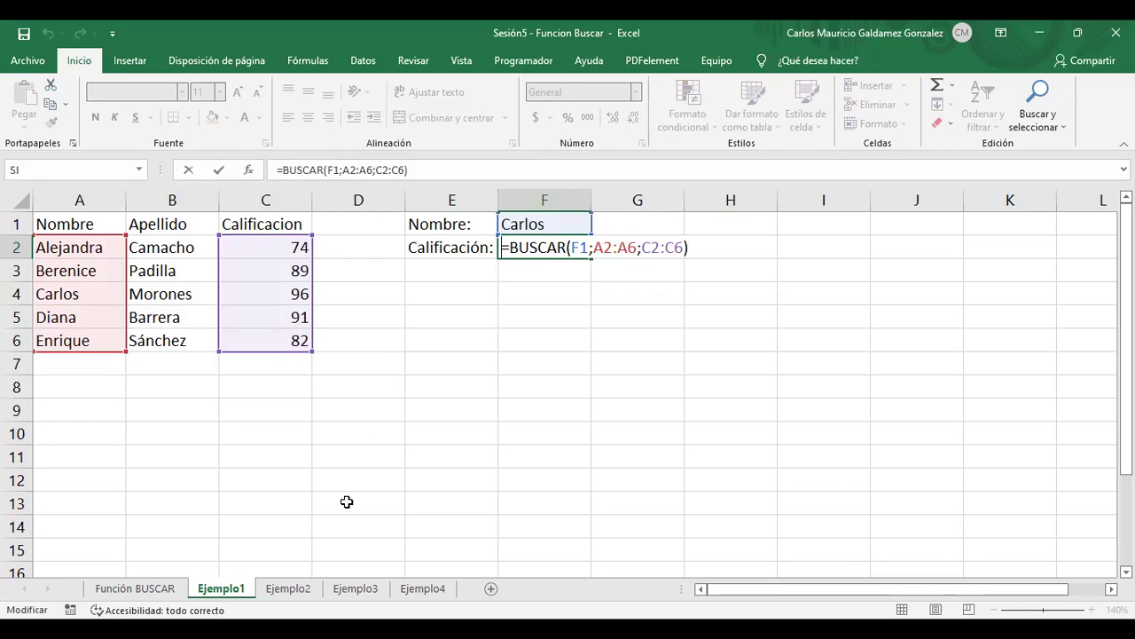
click(290, 593)
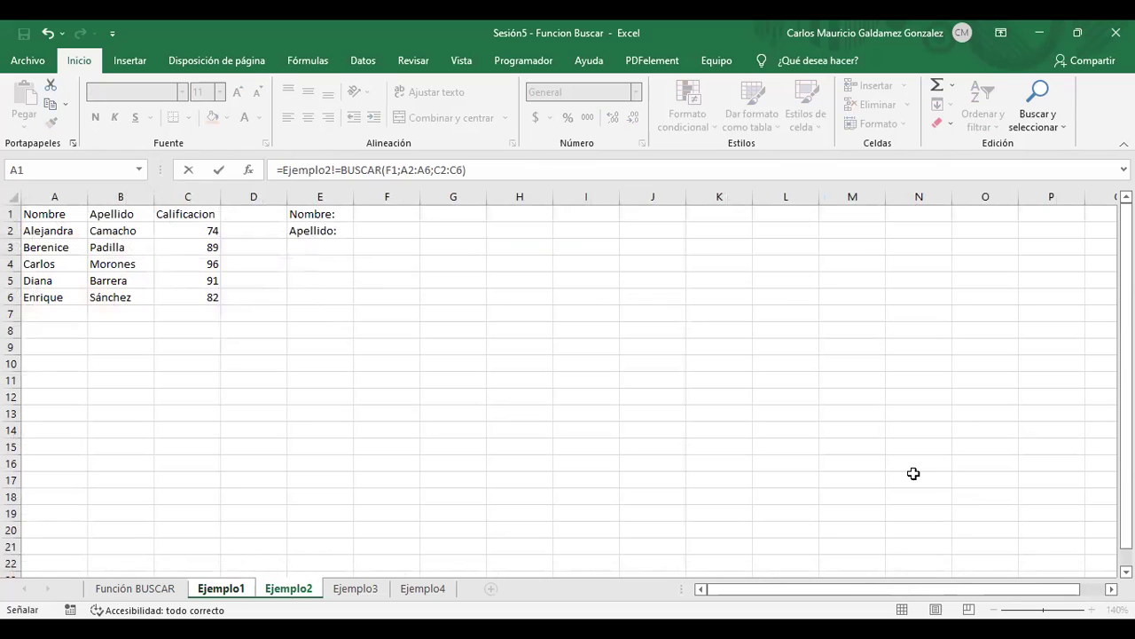
click(340, 309)
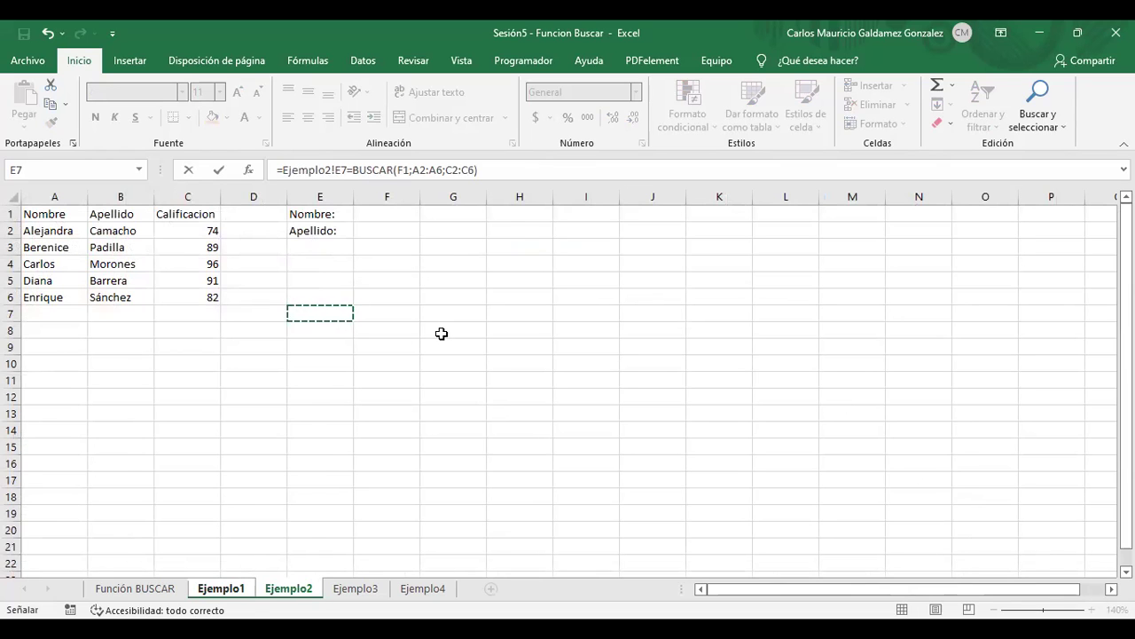
key(Escape)
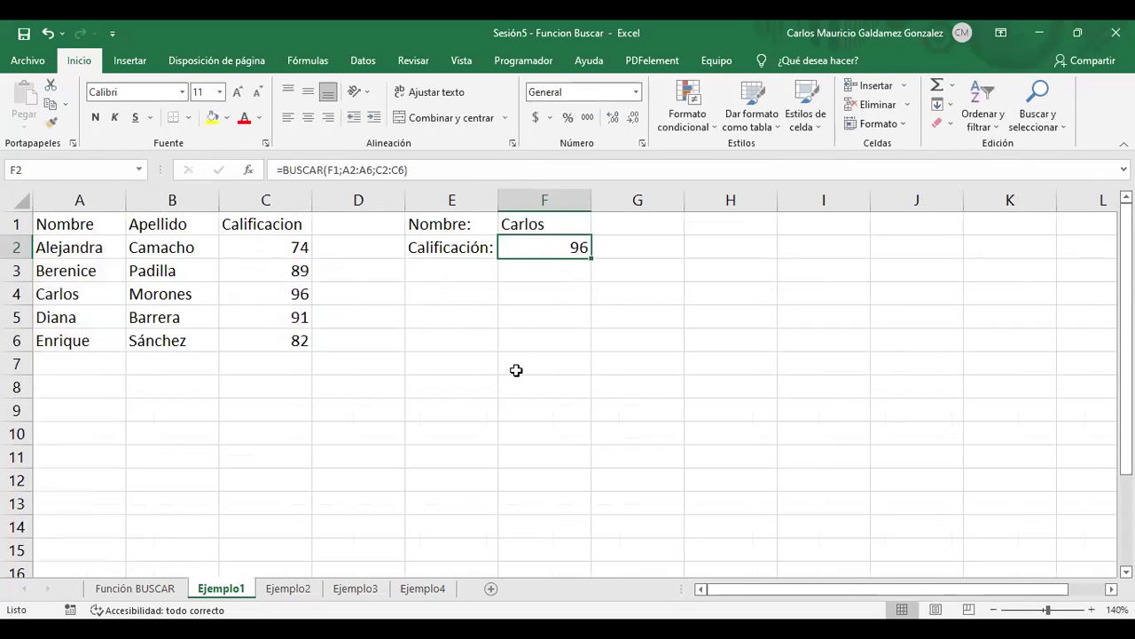
Step: Open the Ejemplo2 sheet and enlarge the view to 150%
click(303, 585)
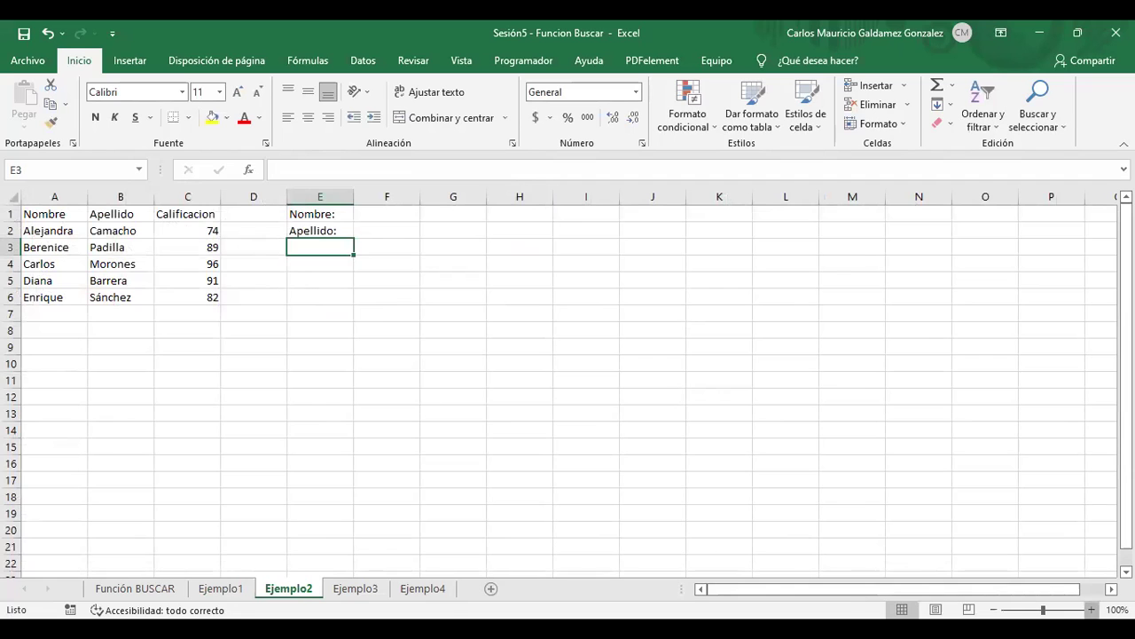
click(1090, 609)
click(1091, 610)
click(1091, 610)
click(1091, 609)
click(1091, 609)
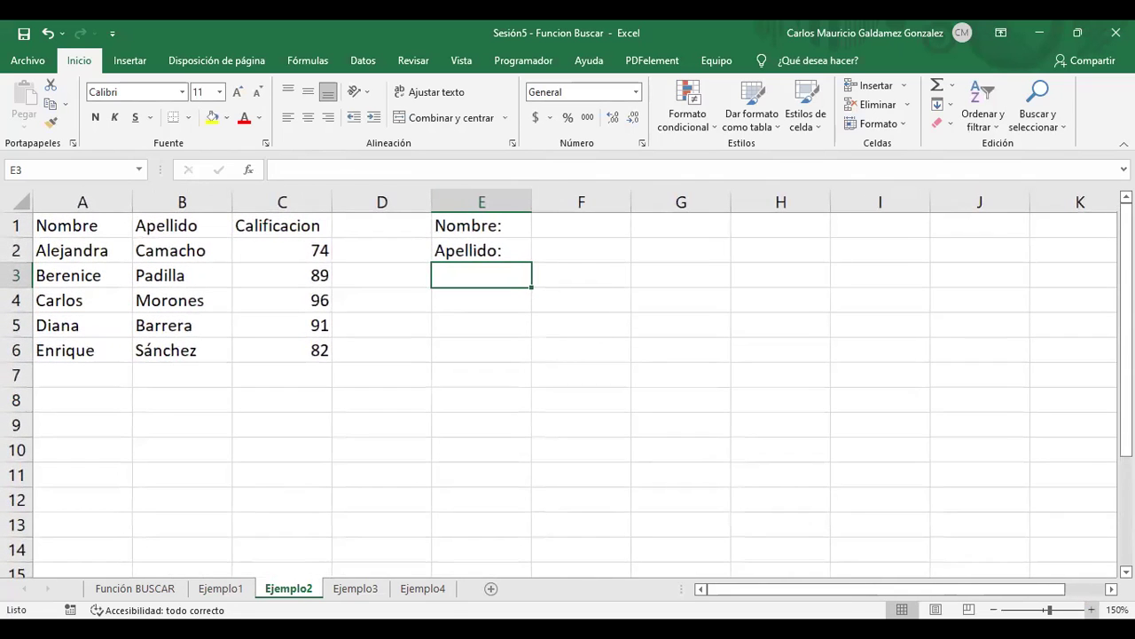
Step: Enter the student's name from A5 in the Nombre cell F1 of the Ejemplo2 sheet
key(Right)
key(Up)
key(Up)
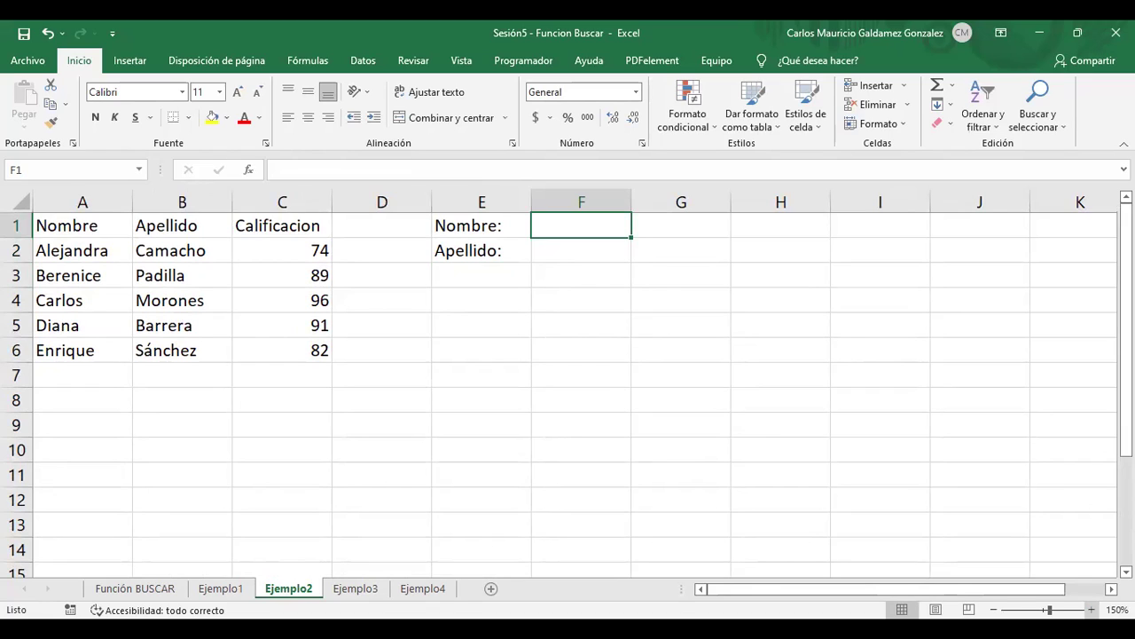
text(A)
key(BackSpace)
text(Diana)
key(Return)
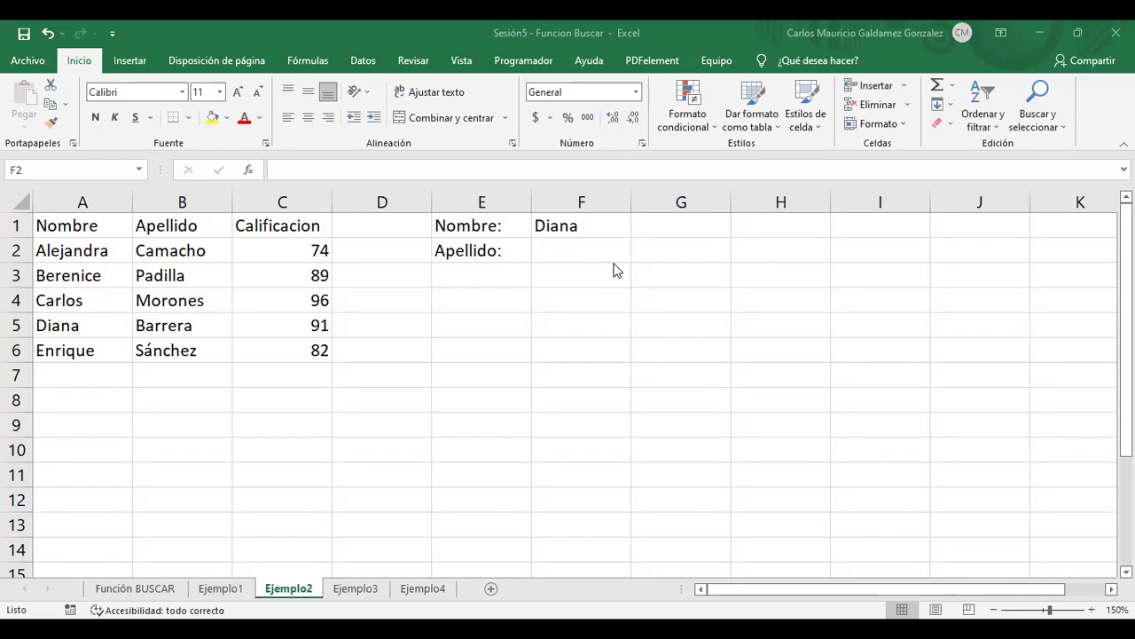
Step: Start a BUSCAR formula in the Apellido cell F2 with F1 as the lookup value and A2:A6 as the comparison vector
click(587, 250)
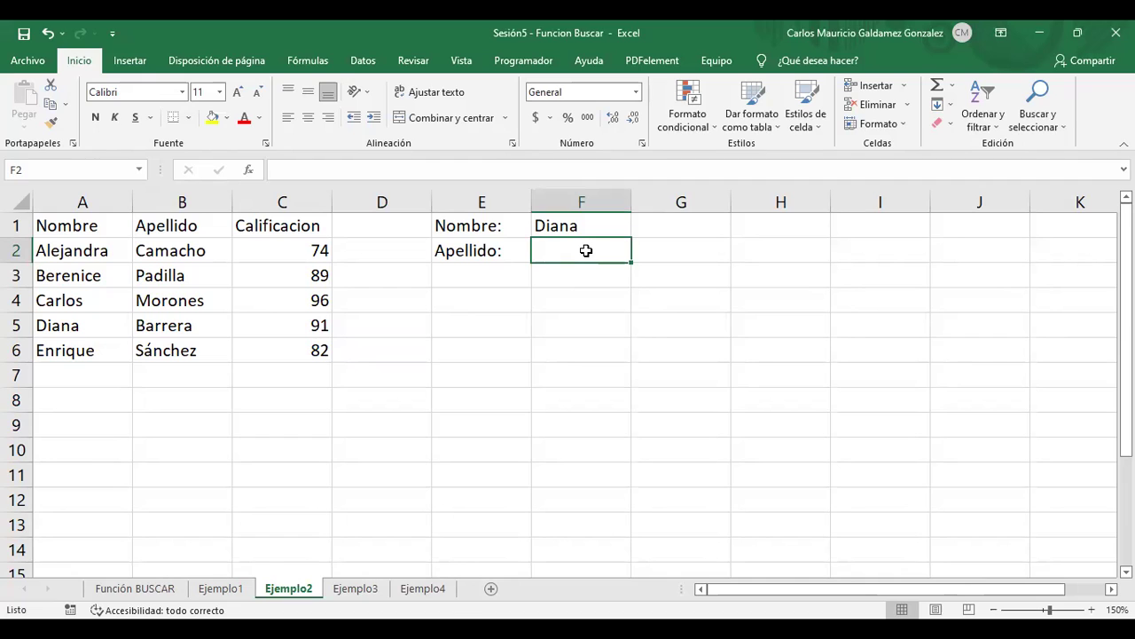
text(=)
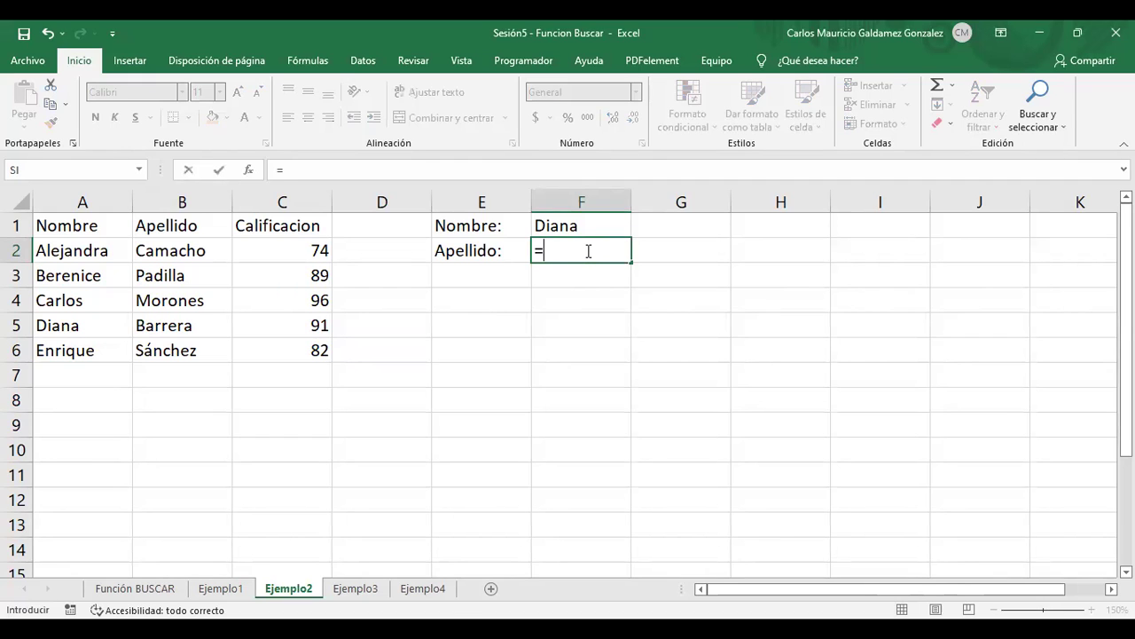
text(BUSCAR()
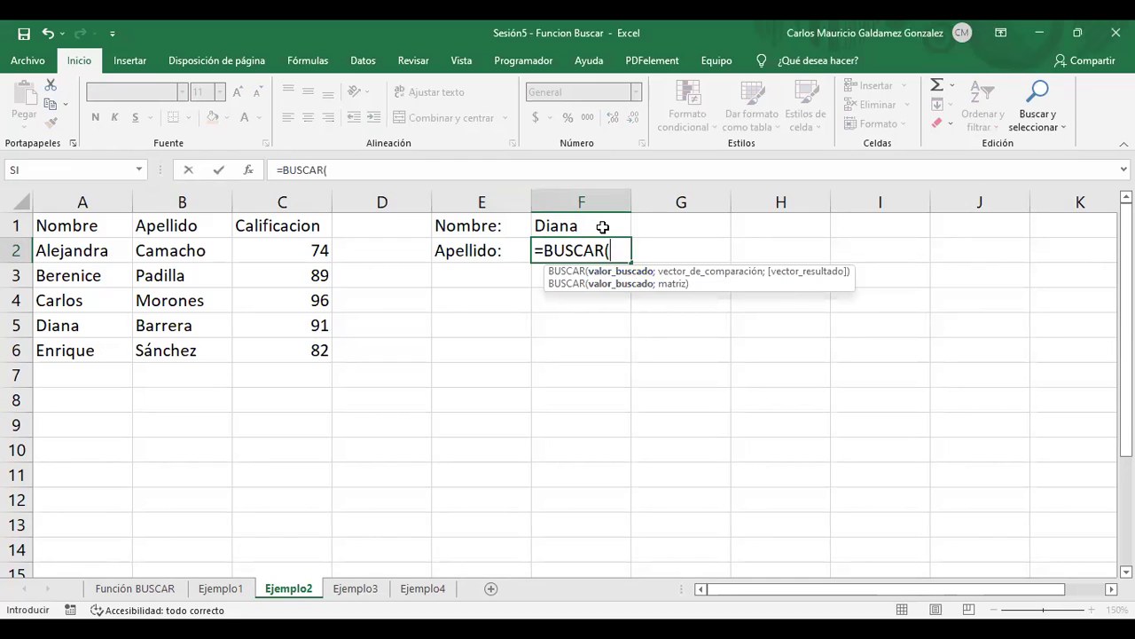
click(602, 227)
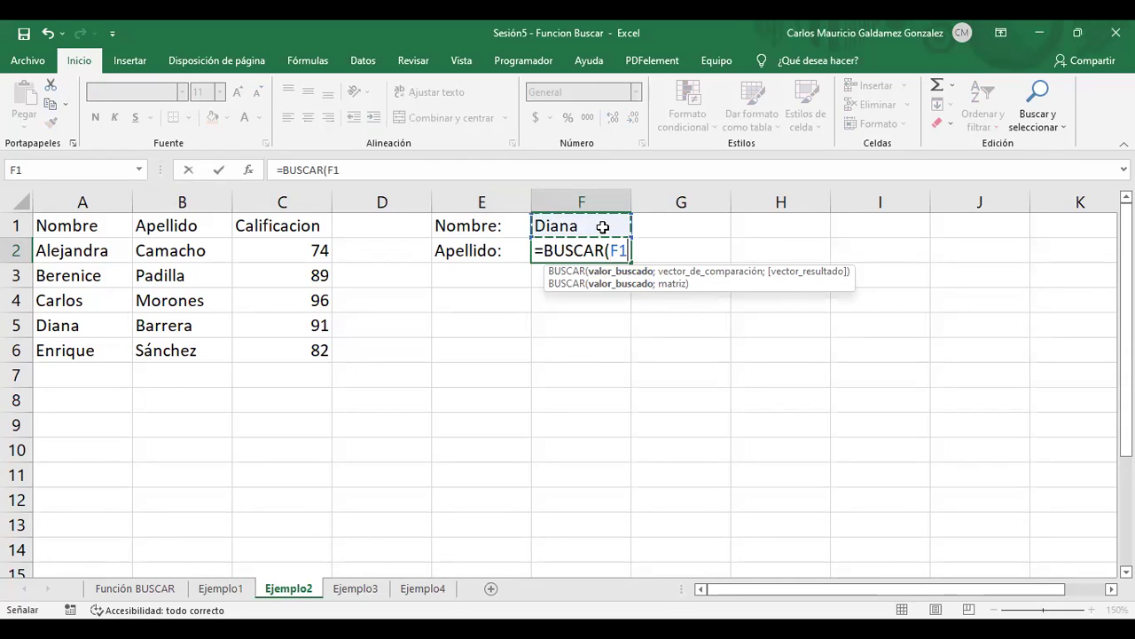
text(;)
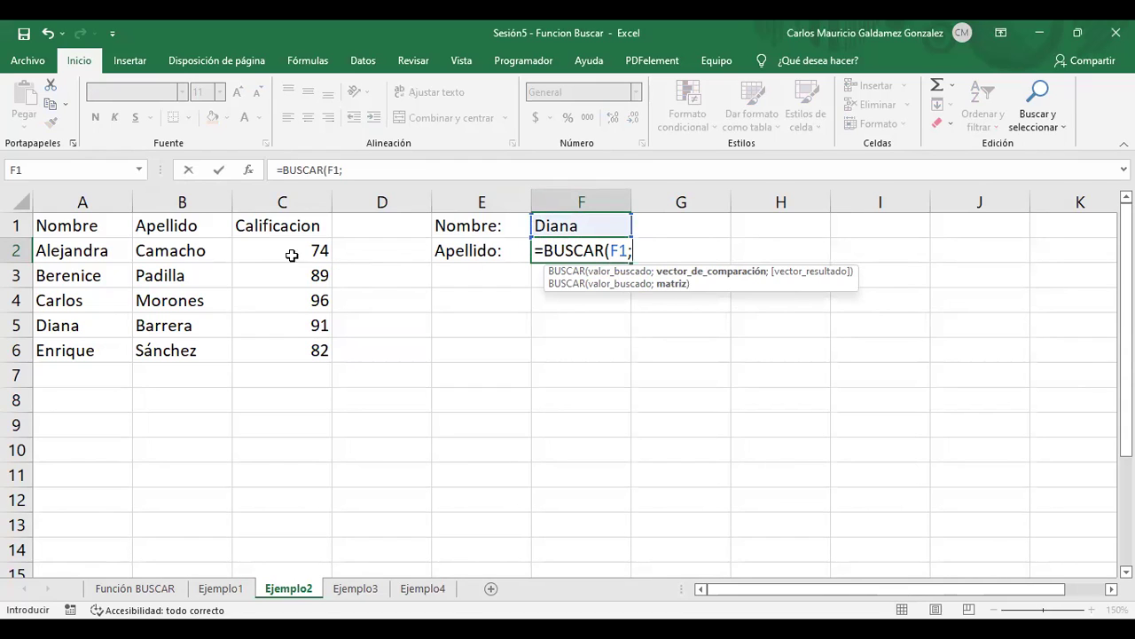
click(88, 254)
drag(89, 254, 88, 351)
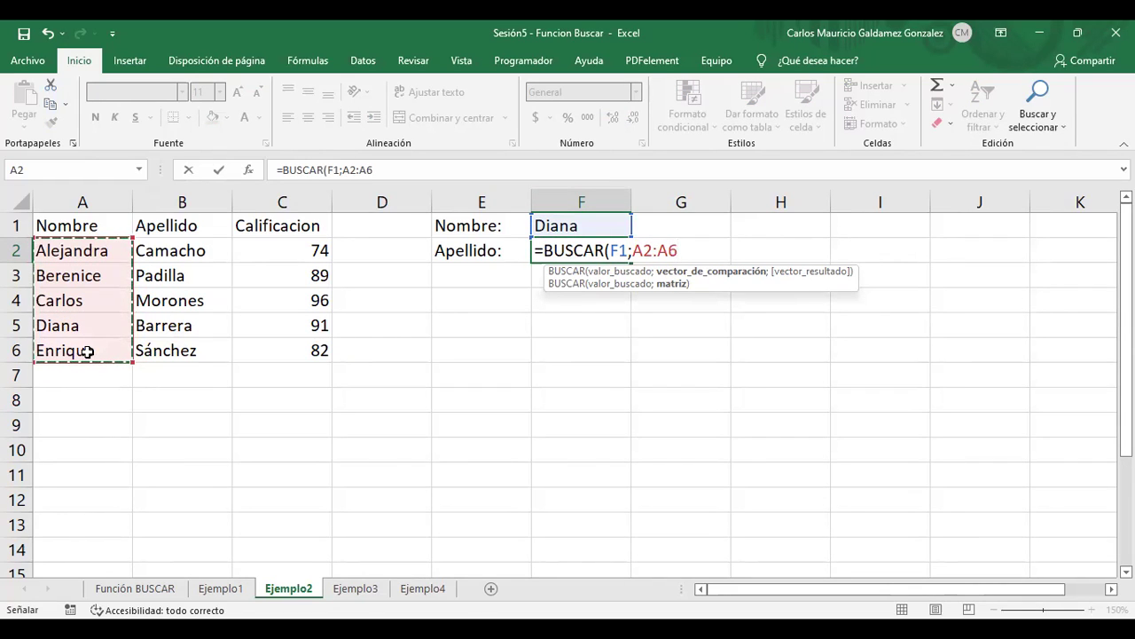
Step: Complete the BUSCAR formula in F2 with the surnames B2:B6 as the result vector
text(;)
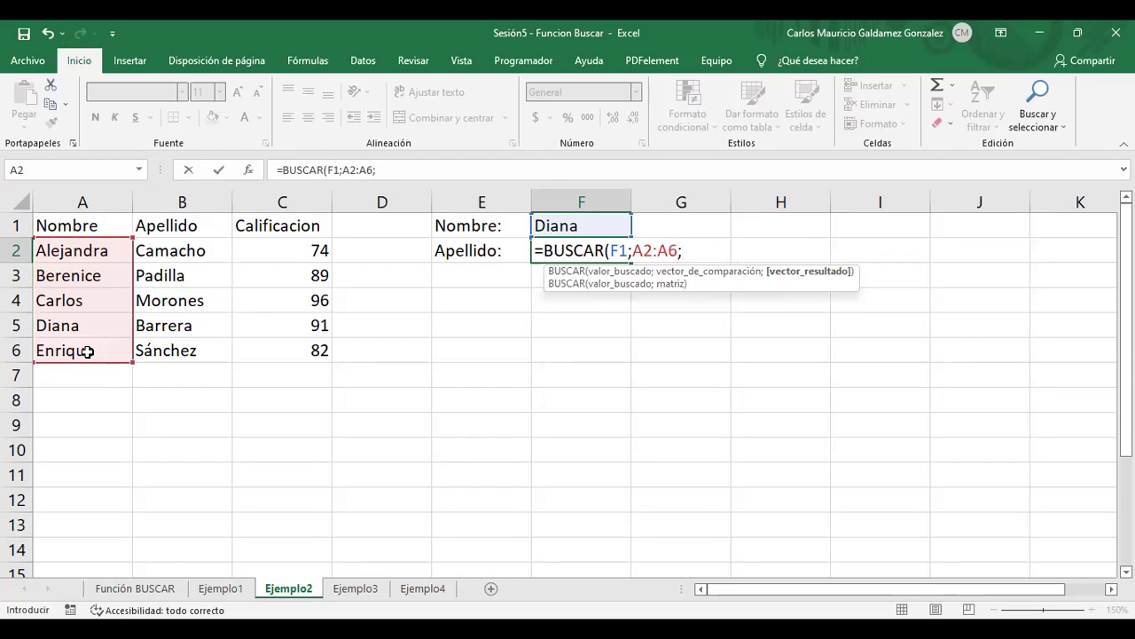
click(162, 253)
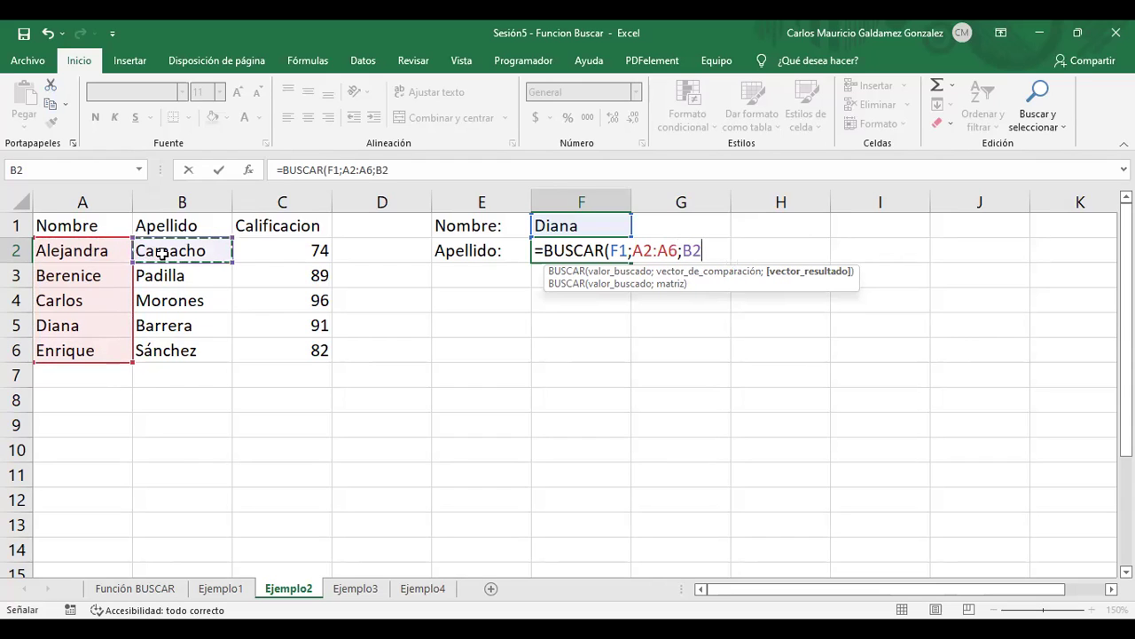
shift+click(167, 350)
text())
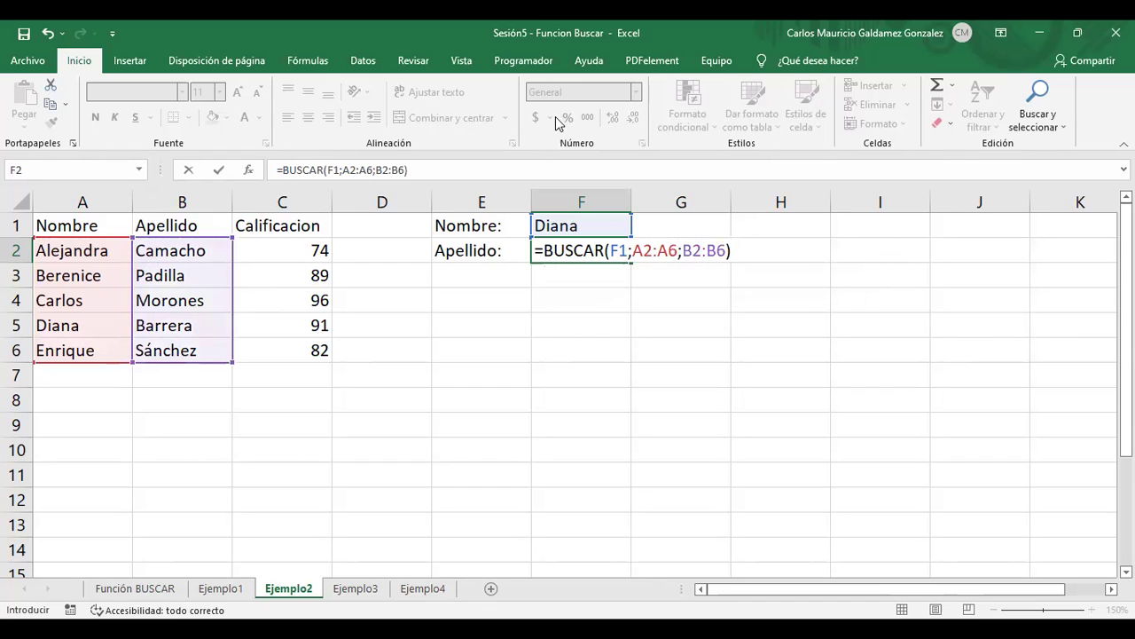
key(Return)
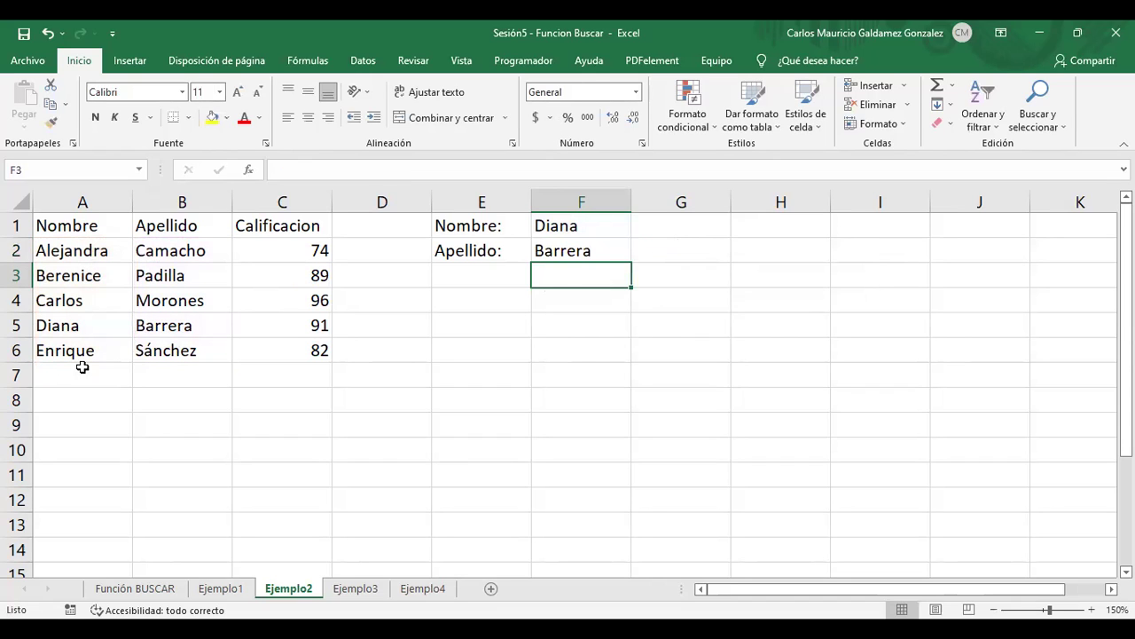
Step: Check the Apellido result against the surname in B5 and review the argument ranges of the BUSCAR formula in F2
click(152, 330)
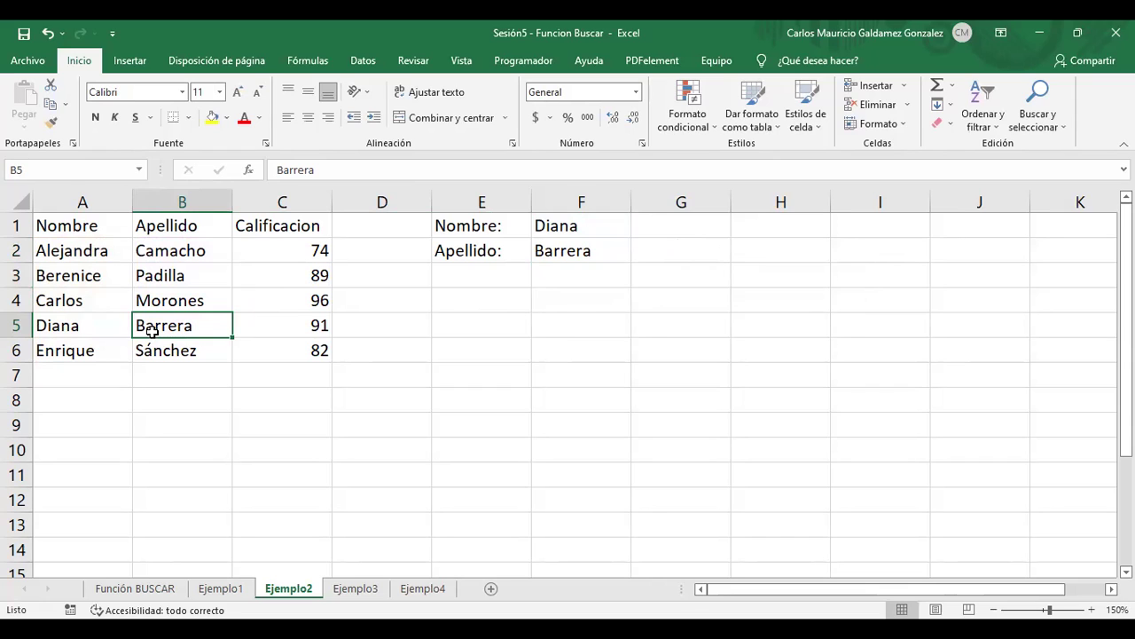
click(578, 251)
key(F2)
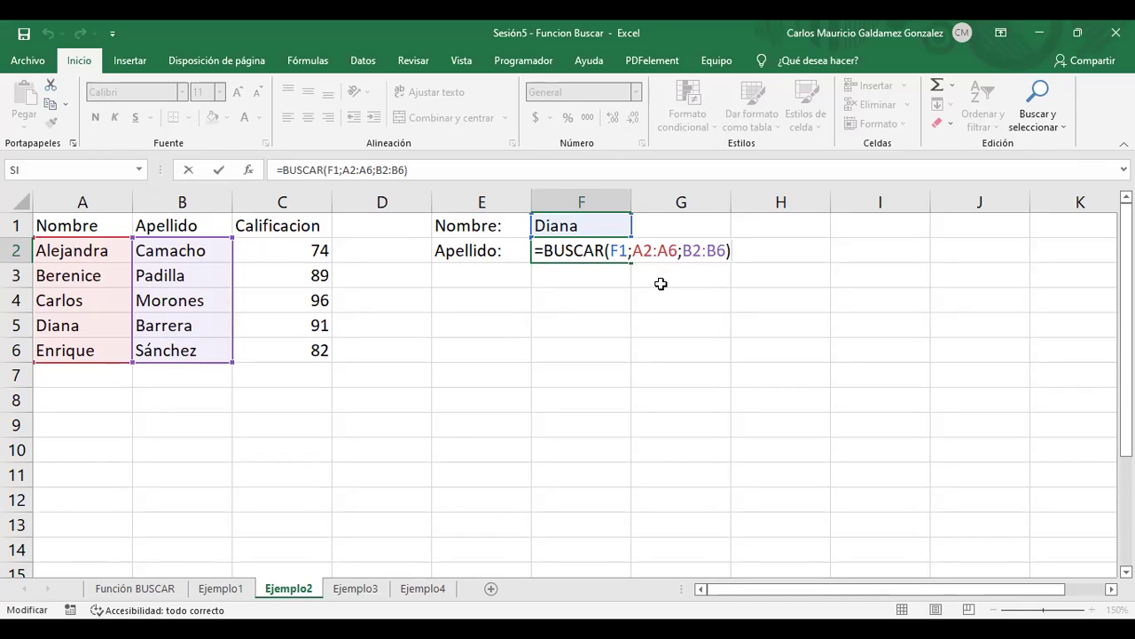
key(Return)
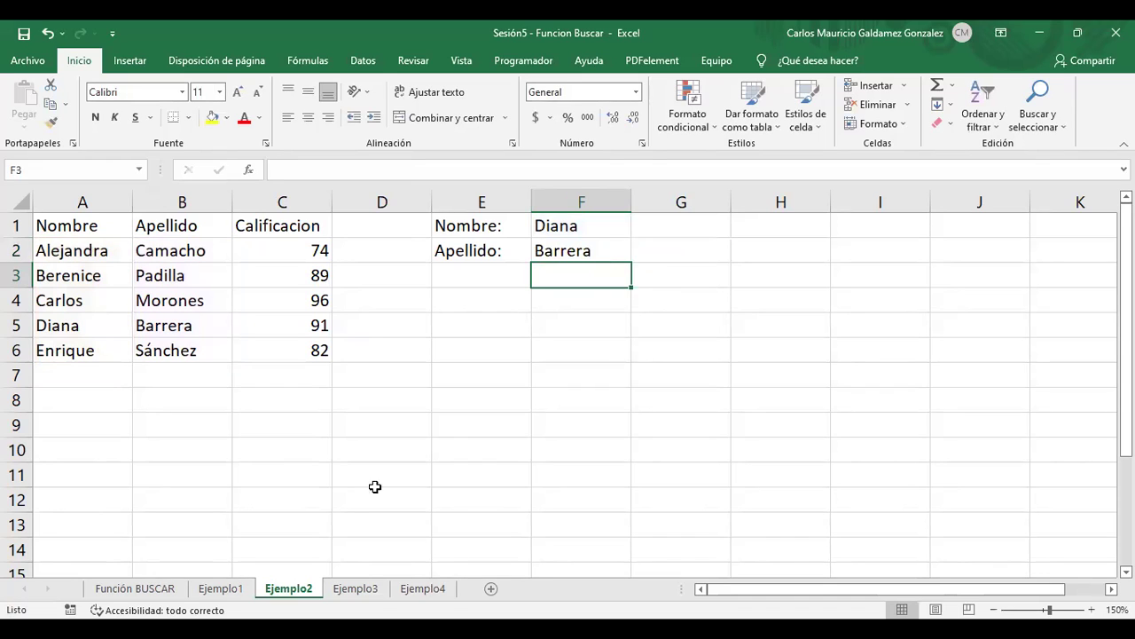
Step: Open the Ejemplo3 sheet and inspect the BUSCAR formula in B1 and its lookup cell A1
click(370, 586)
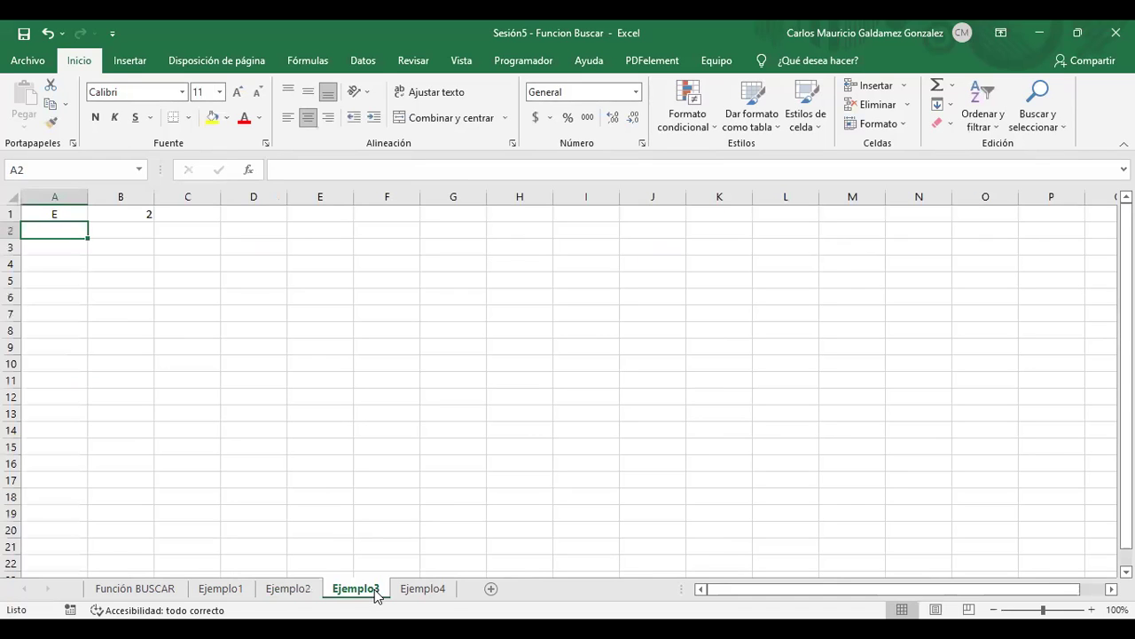
click(122, 214)
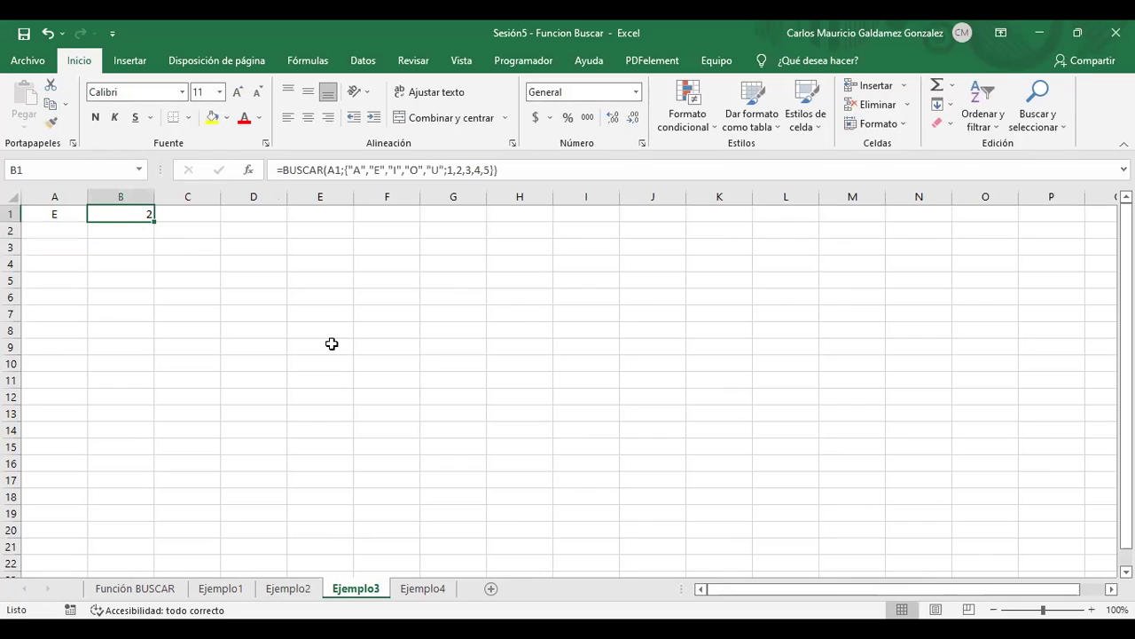
key(Left)
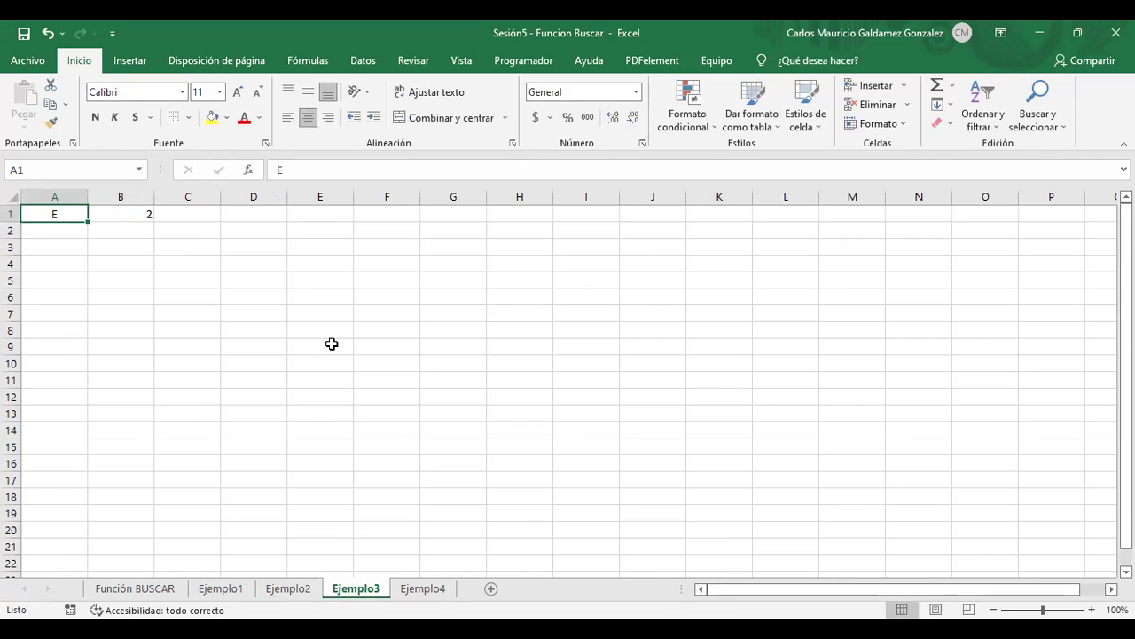
Step: Test the vowel lookup by entering A, E, I, O and U one after another in A1
text(A)
key(Return)
key(Up)
text(E)
key(Return)
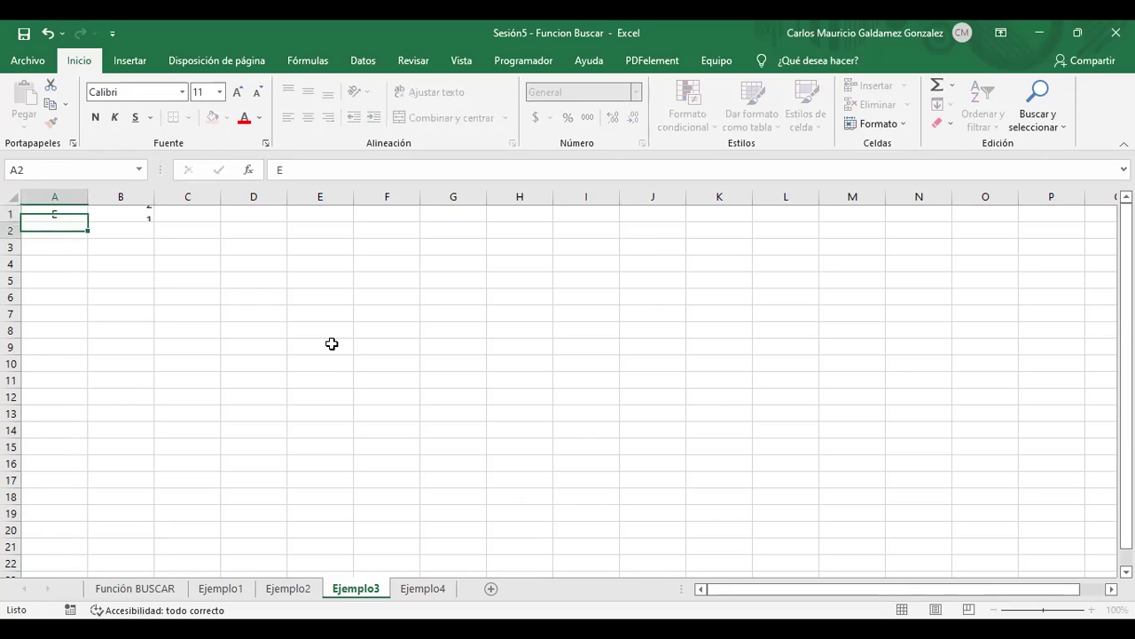
key(Up)
text(I)
key(Return)
key(Up)
text(O)
key(Return)
key(Up)
text(U)
key(Return)
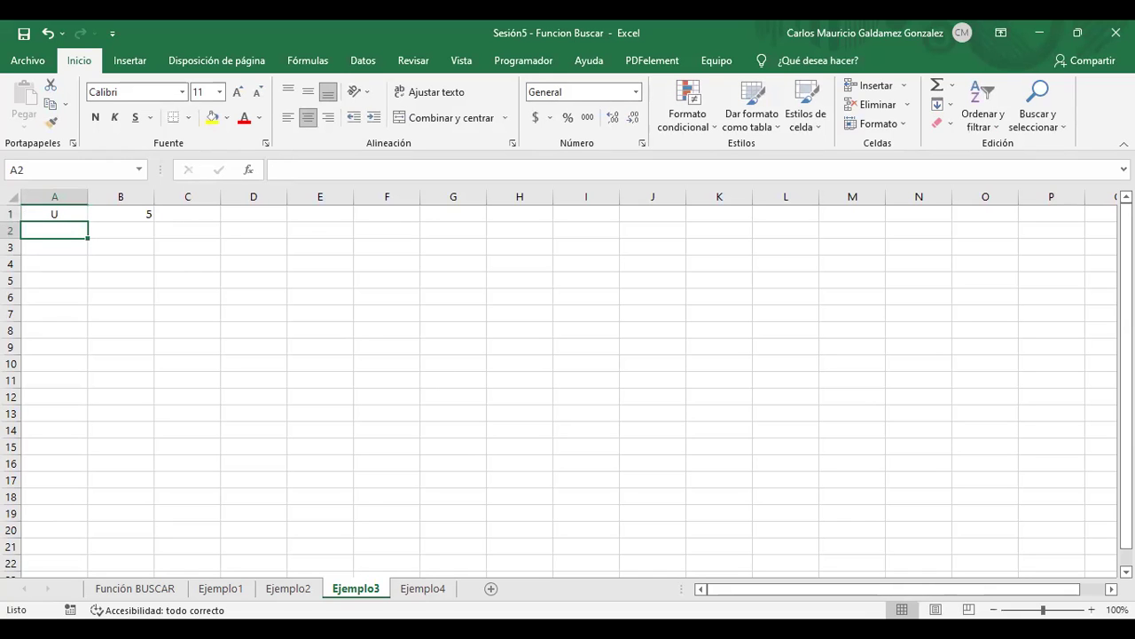
Step: Enlarge the sheet to 170% and examine the lookup value and array arguments of the BUSCAR formula in B1
click(1092, 609)
click(1092, 609)
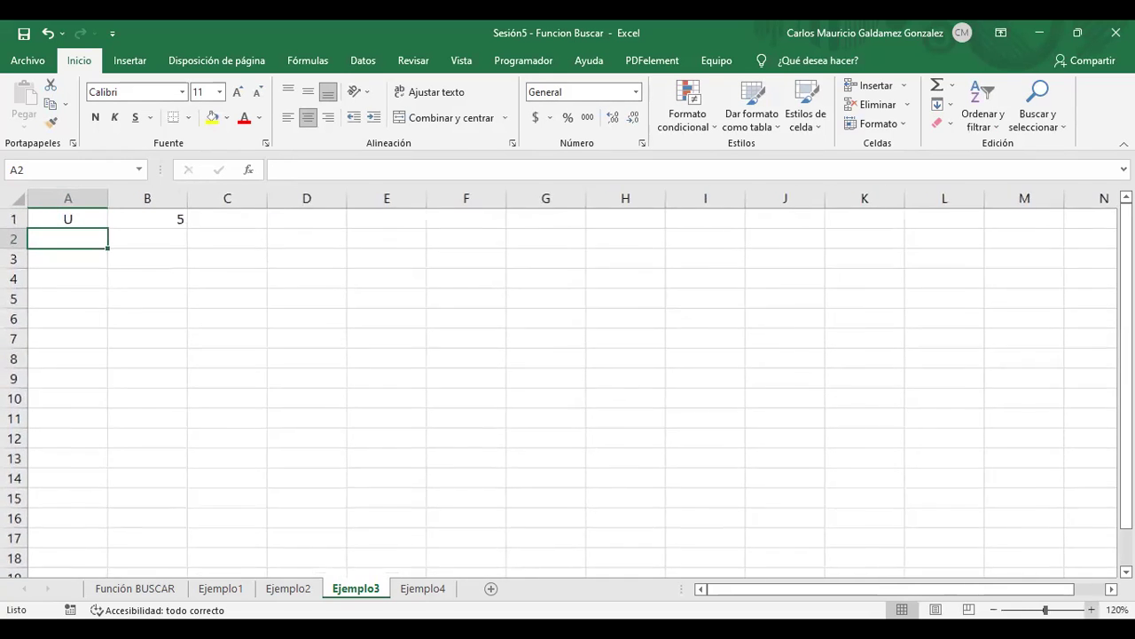
click(1092, 609)
click(1091, 609)
click(1091, 609)
click(1092, 609)
click(1092, 609)
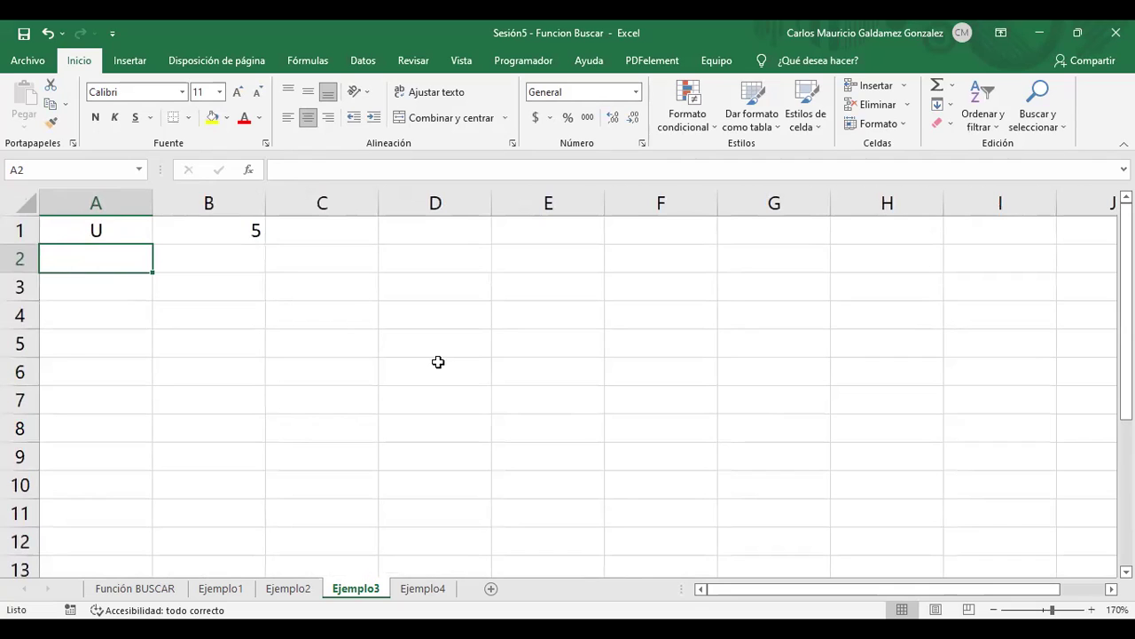
click(237, 234)
double_click(237, 234)
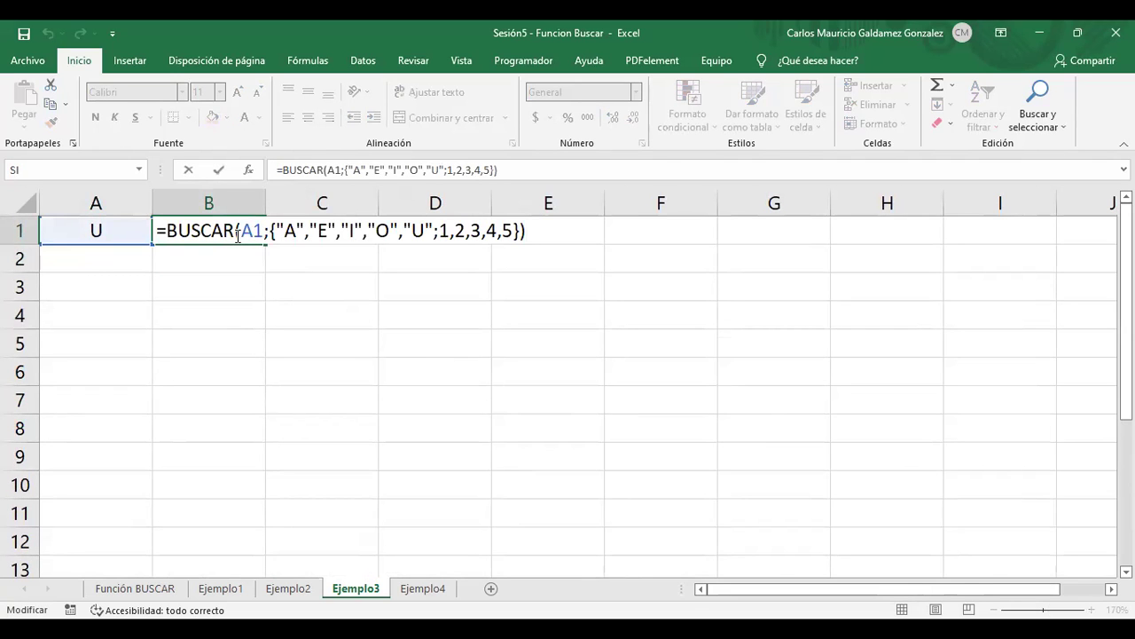
drag(244, 233, 512, 233)
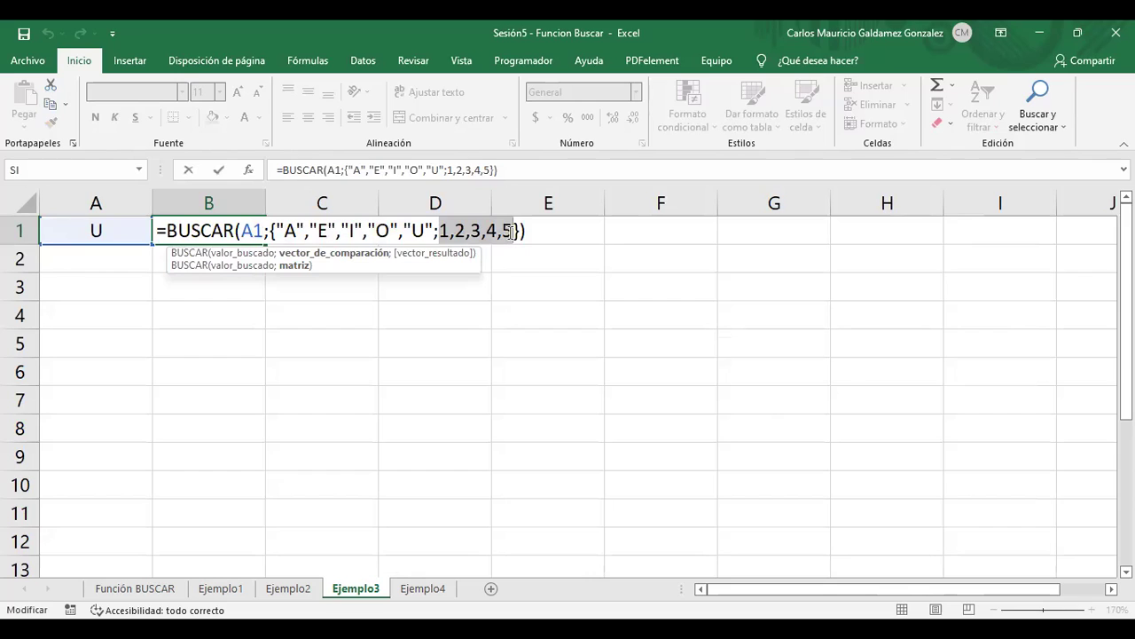
Step: Change the result values in the B1 formula's array to 2, 4, 6, 8 and 10
click(448, 232)
key(BackSpace)
text(2)
key(Right)
key(Delete)
text(4)
key(Right)
key(Delete)
text(6)
key(Right)
key(Delete)
text(8)
key(Right)
key(Delete)
text(10)
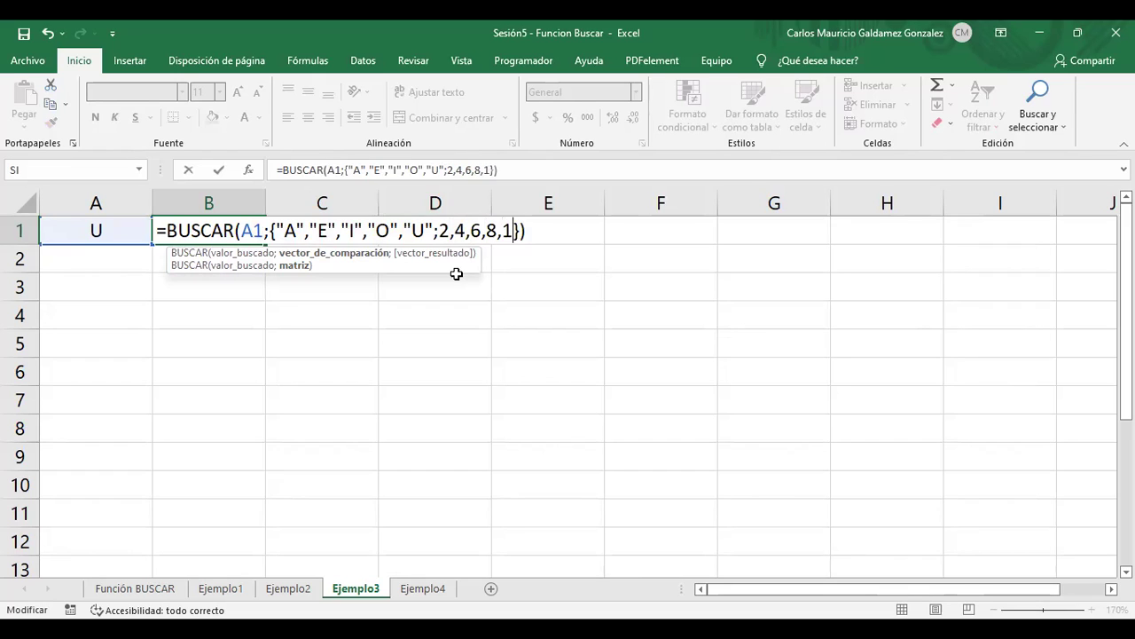
key(ctrl+Return)
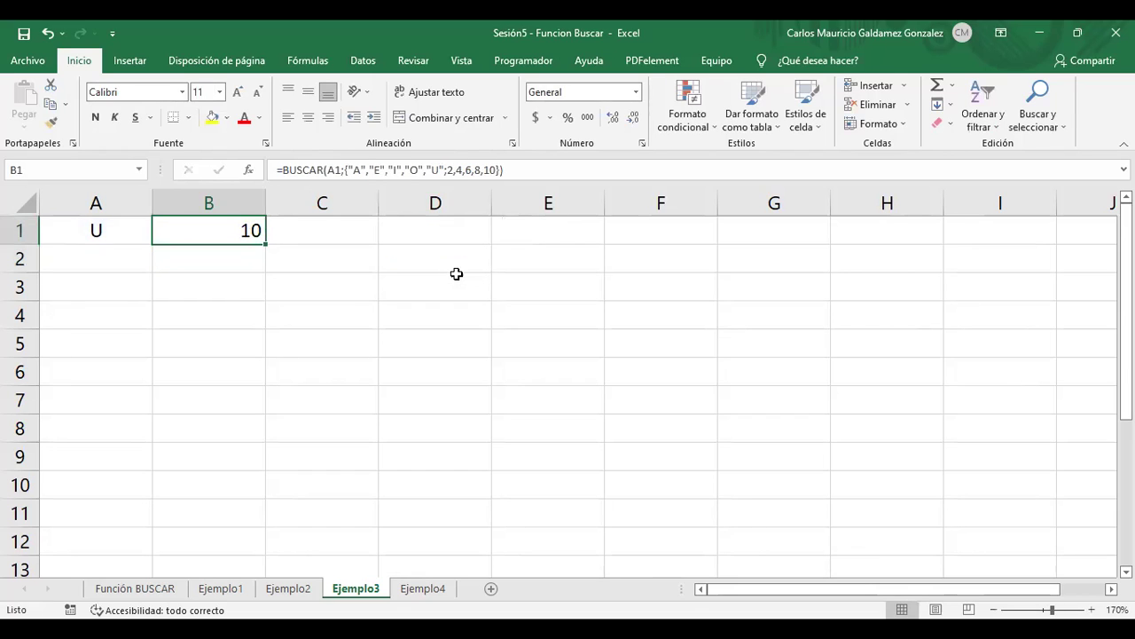
Step: Enter A as the lookup value in A1 to test the changed array
click(93, 230)
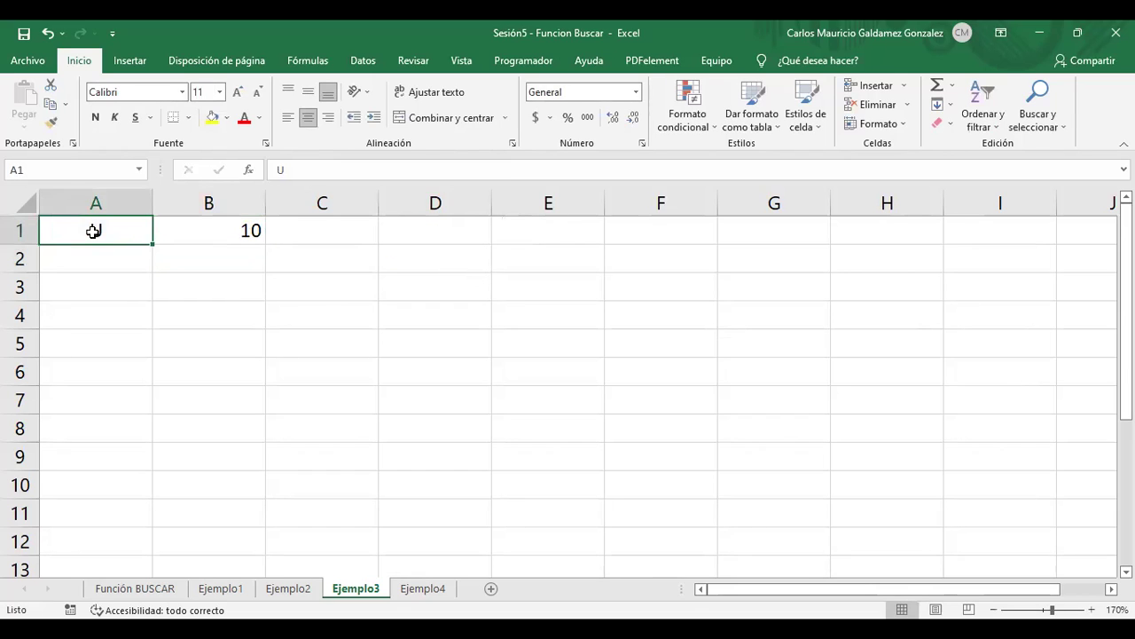
text(A)
key(Return)
Step: Review the result numbers and the vowels in the array of the B1 formula
click(93, 230)
click(170, 231)
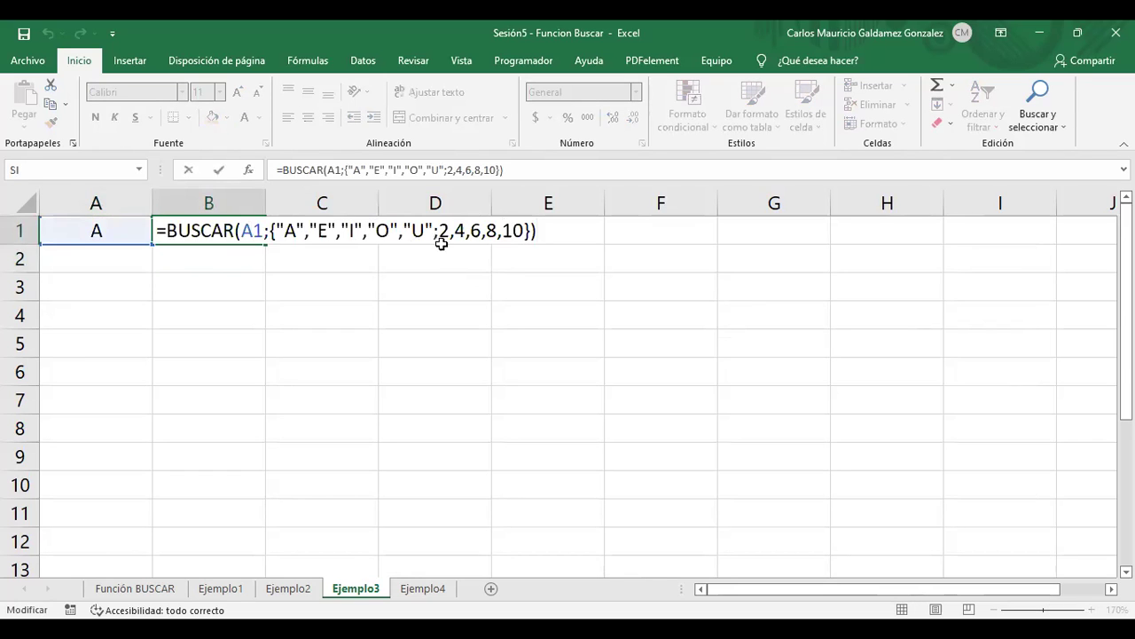
drag(439, 231, 529, 231)
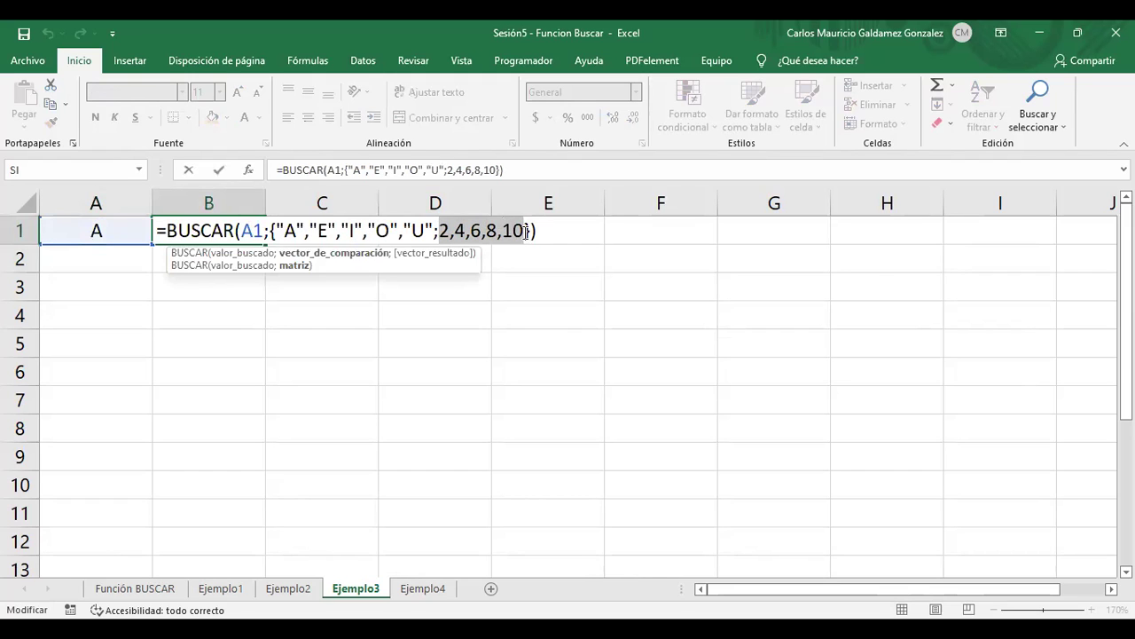
drag(276, 230, 428, 233)
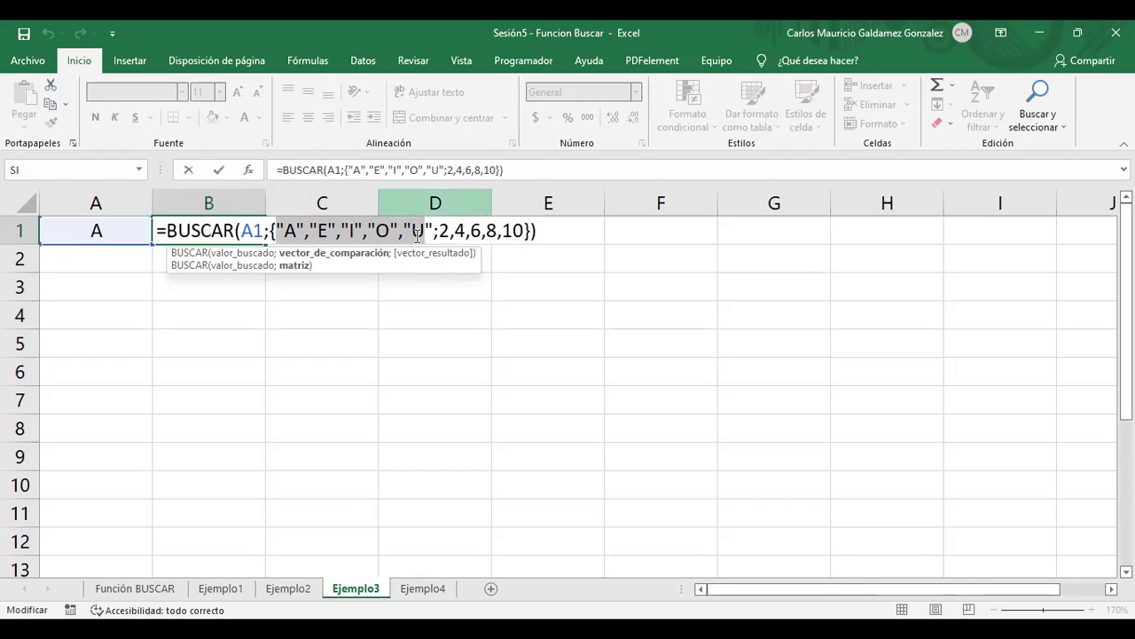
Step: Set the lookup value in A1 to U
click(139, 228)
text(U)
click(139, 228)
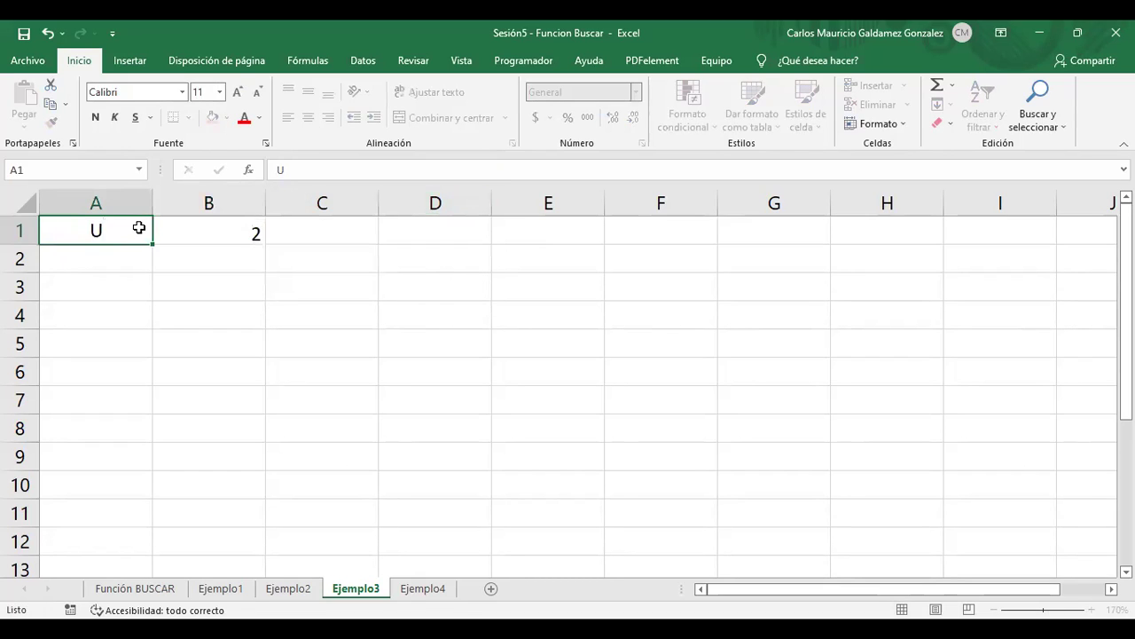
key(Return)
Step: Examine the vowel vector, the result numbers and the lookup reference in the B1 BUSCAR formula
click(164, 228)
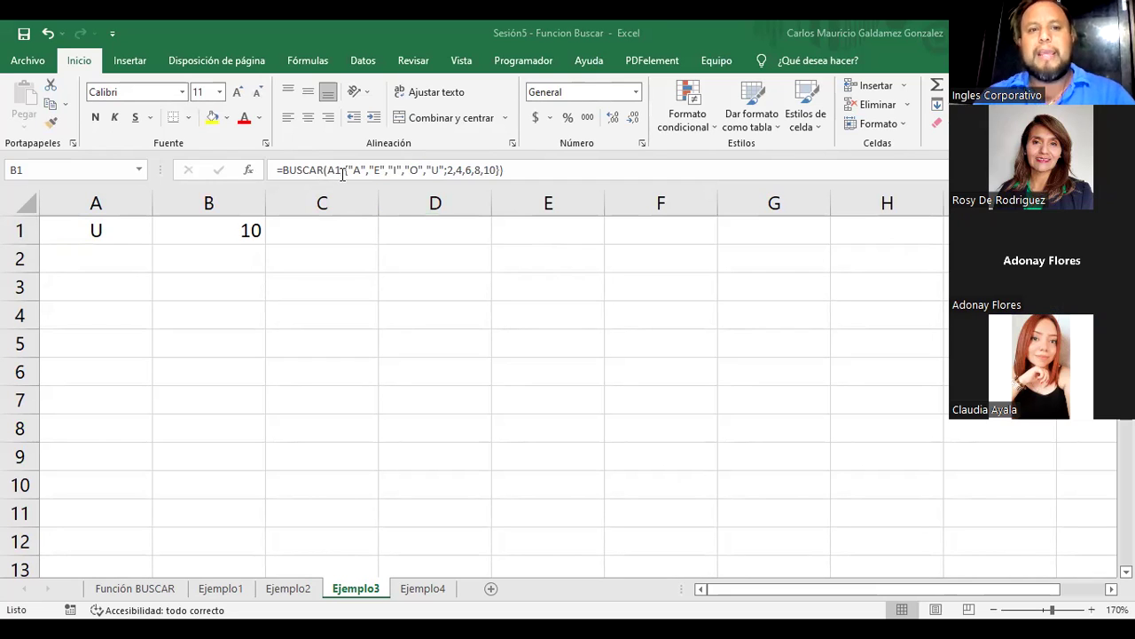
drag(350, 170, 444, 170)
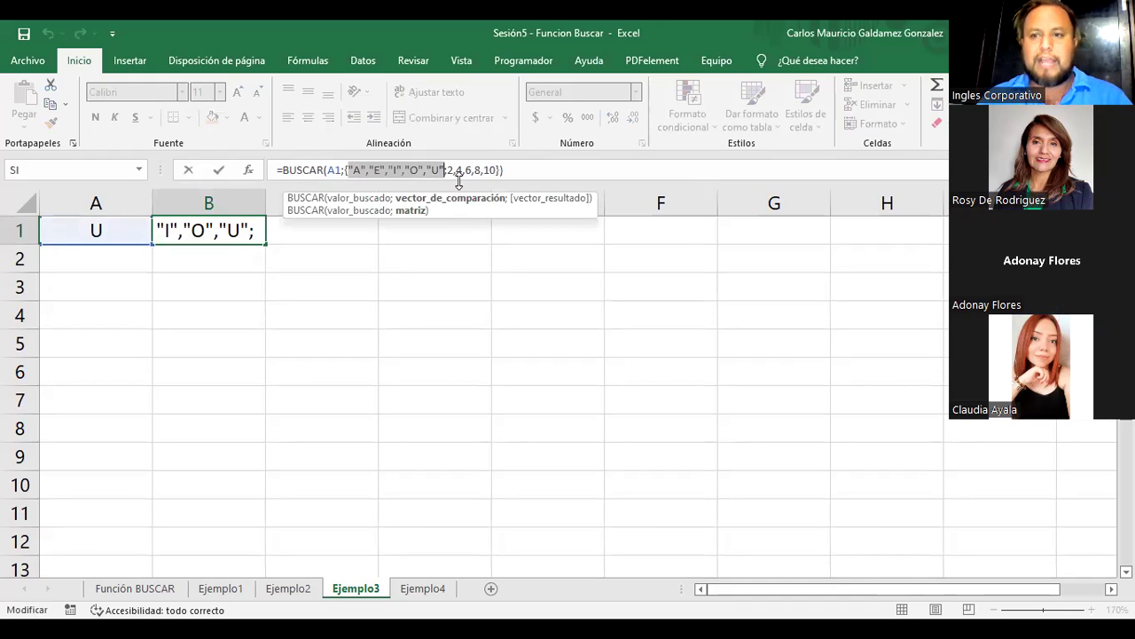
drag(447, 170, 495, 171)
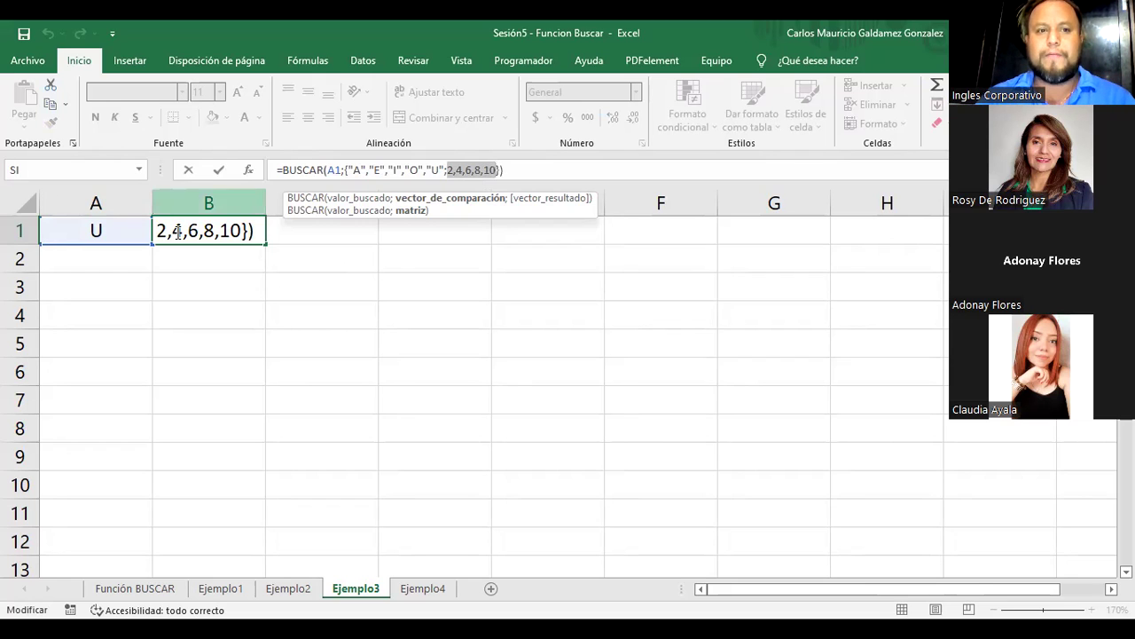
click(258, 231)
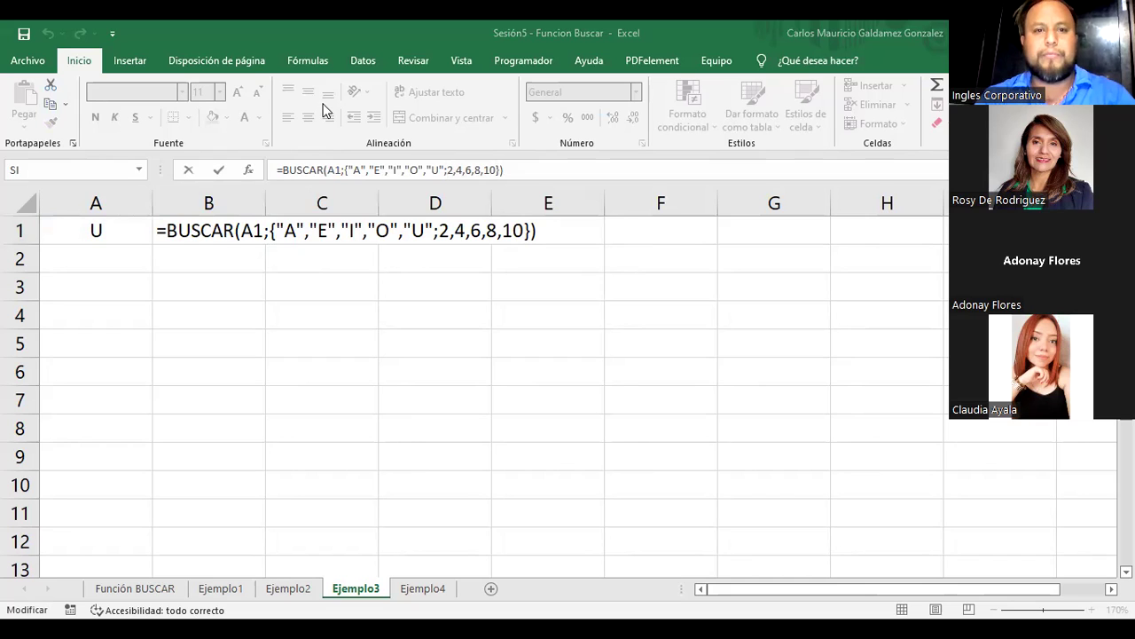
click(245, 232)
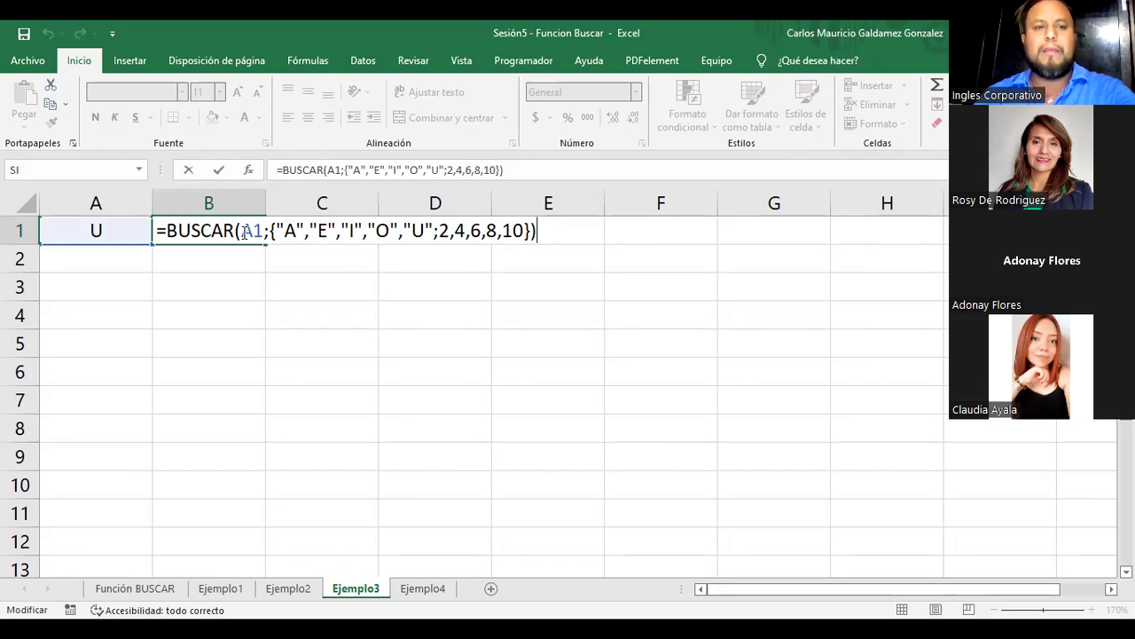
key(Return)
Step: Start a BUSCAR formula in B2 with A2 as the lookup value and 1,2,3,4,5,6 as the array's comparison values
key(Left)
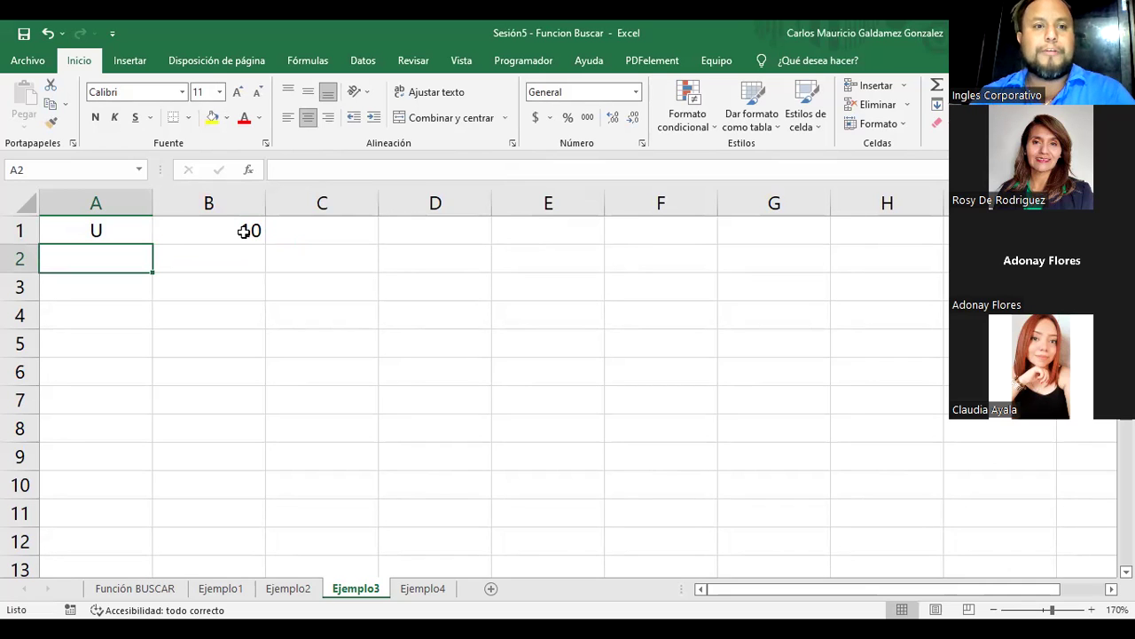
key(Right)
text(=)
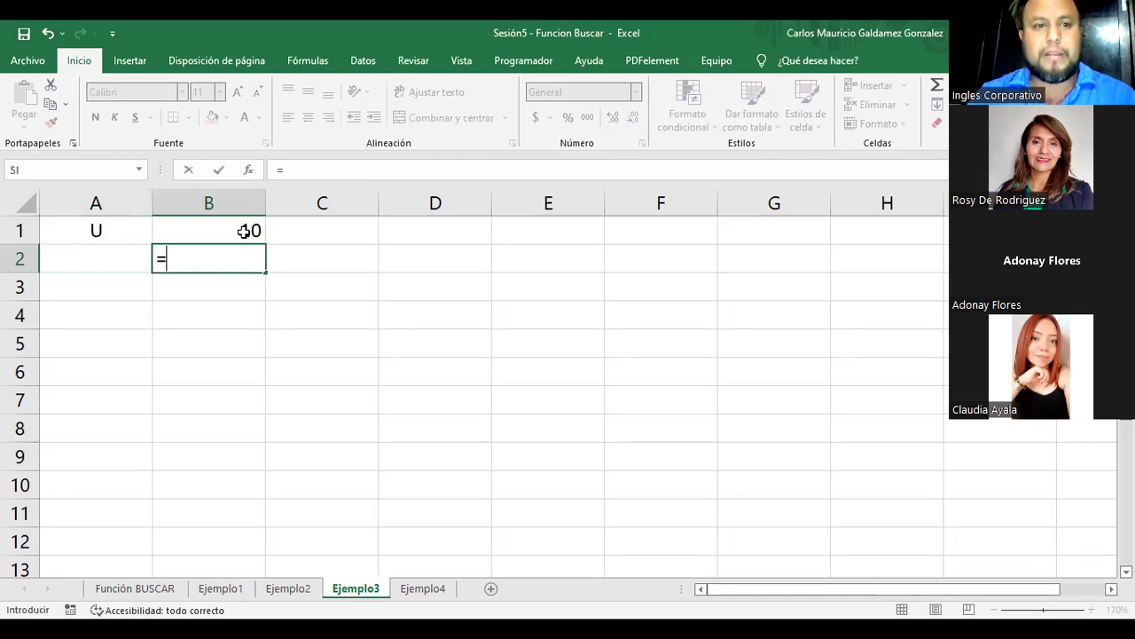
text(buscar)
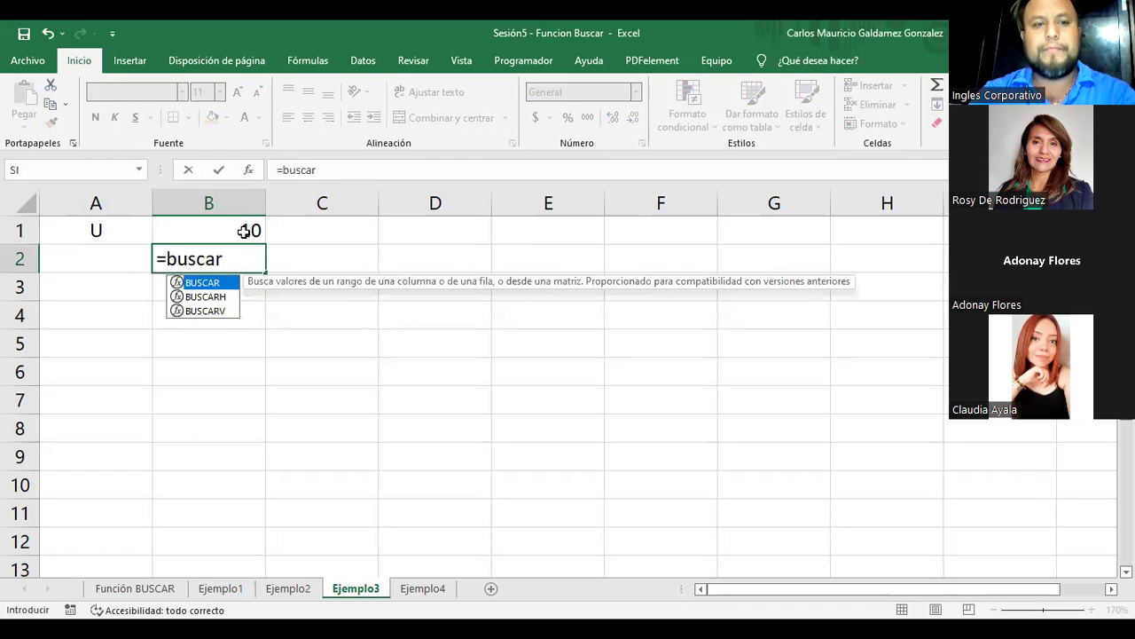
key(Tab)
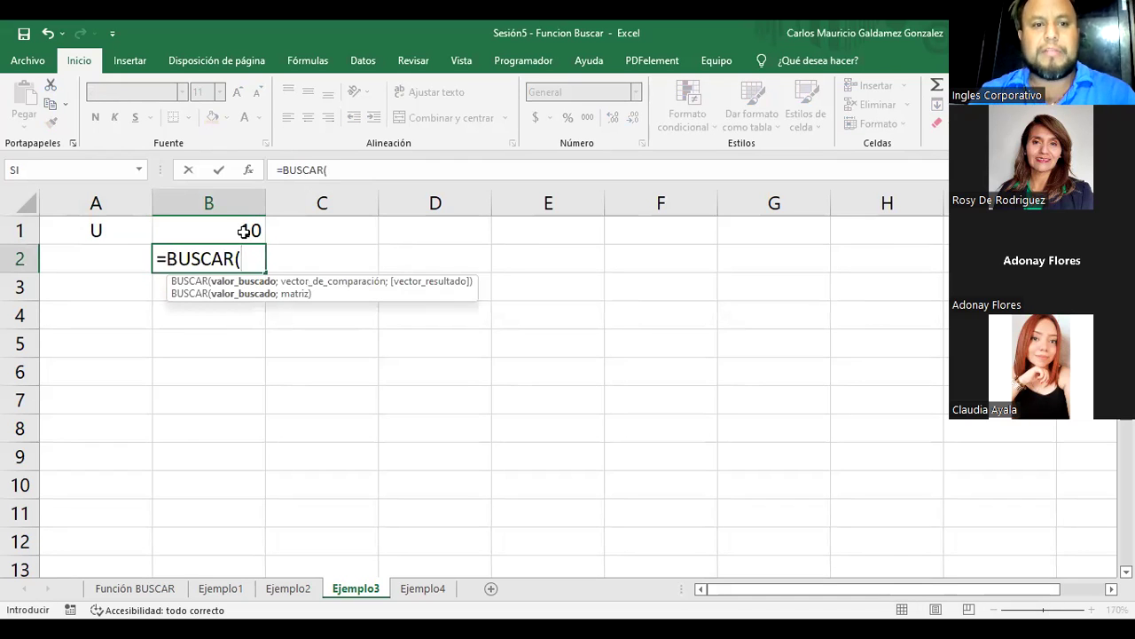
click(110, 257)
text(;{)
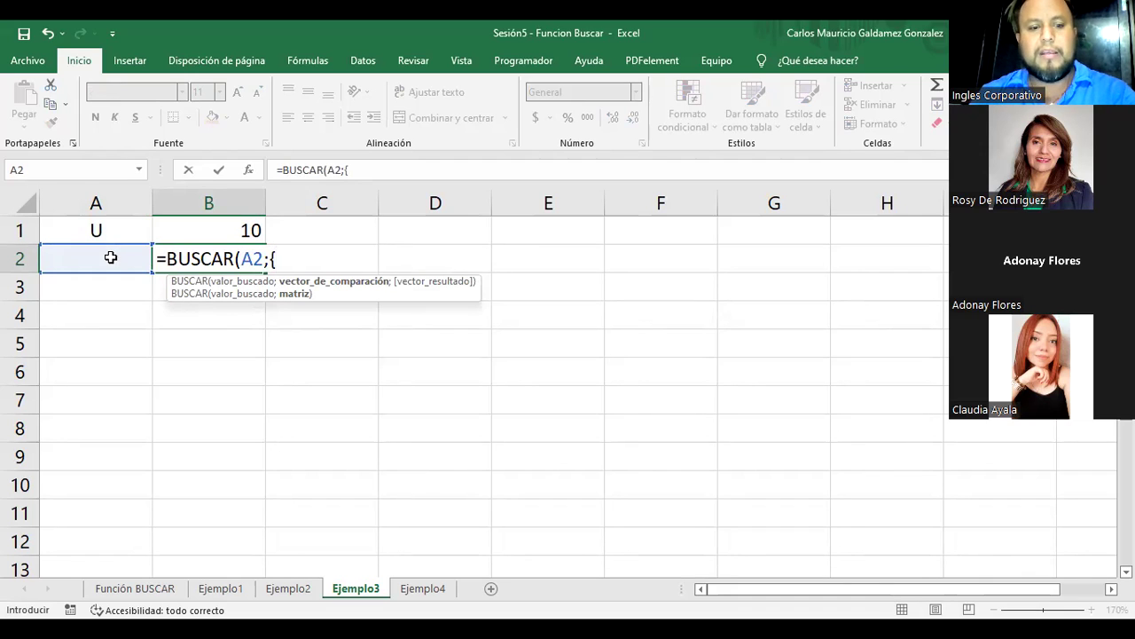
text(1,)
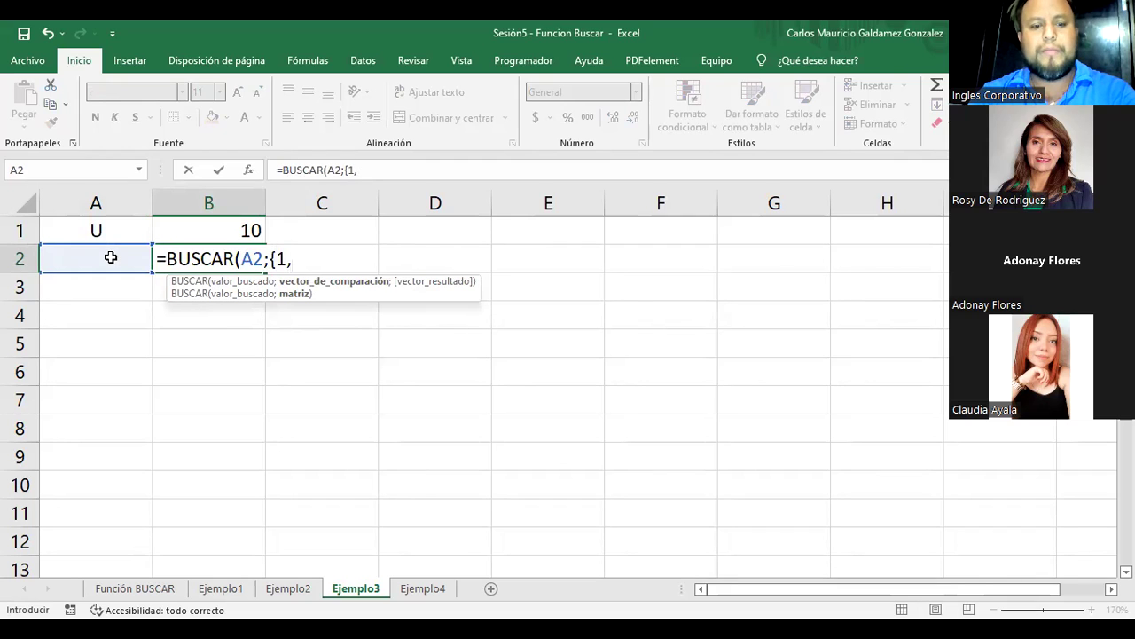
text(2,3,4,5)
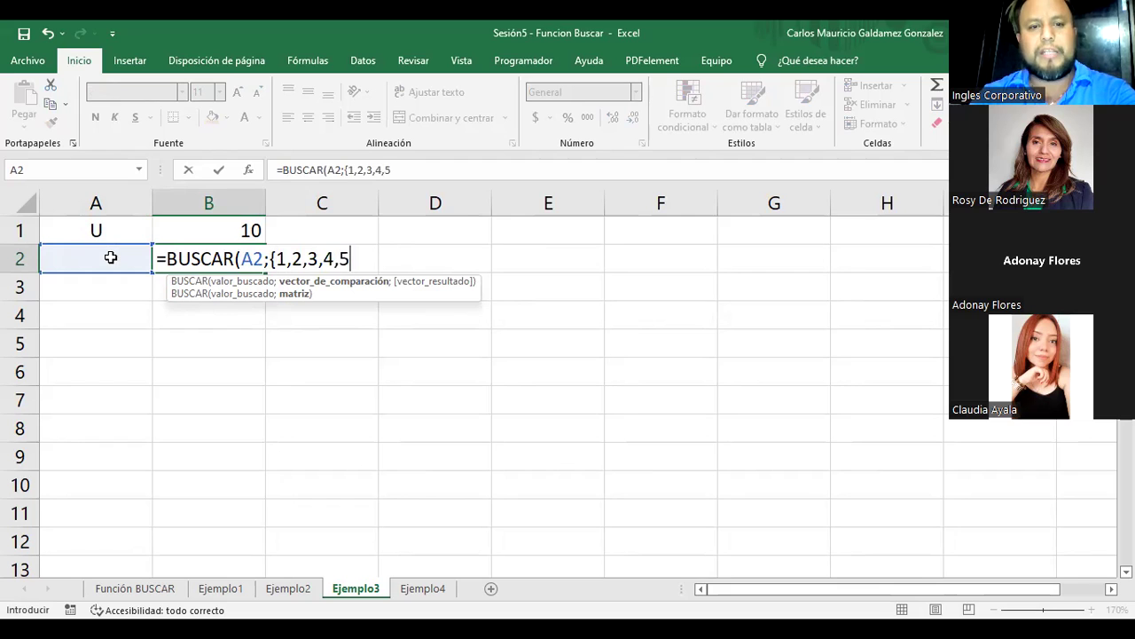
text(,6)
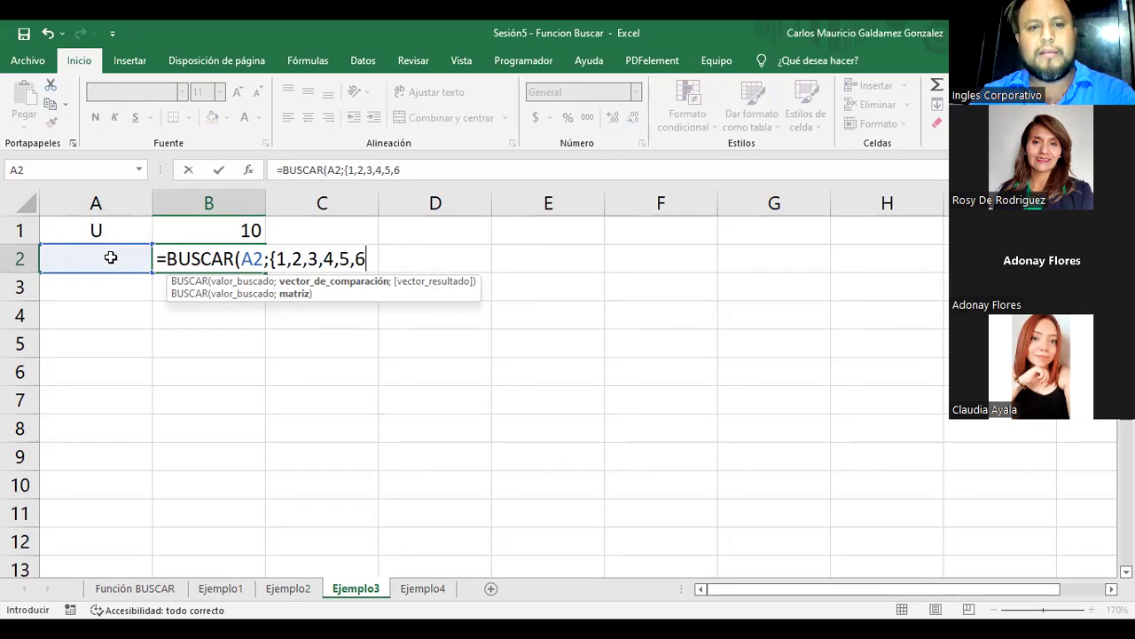
Step: Add the quoted result letters J, K, L, M, N and O after a semicolon in the B2 formula's array
text(;)
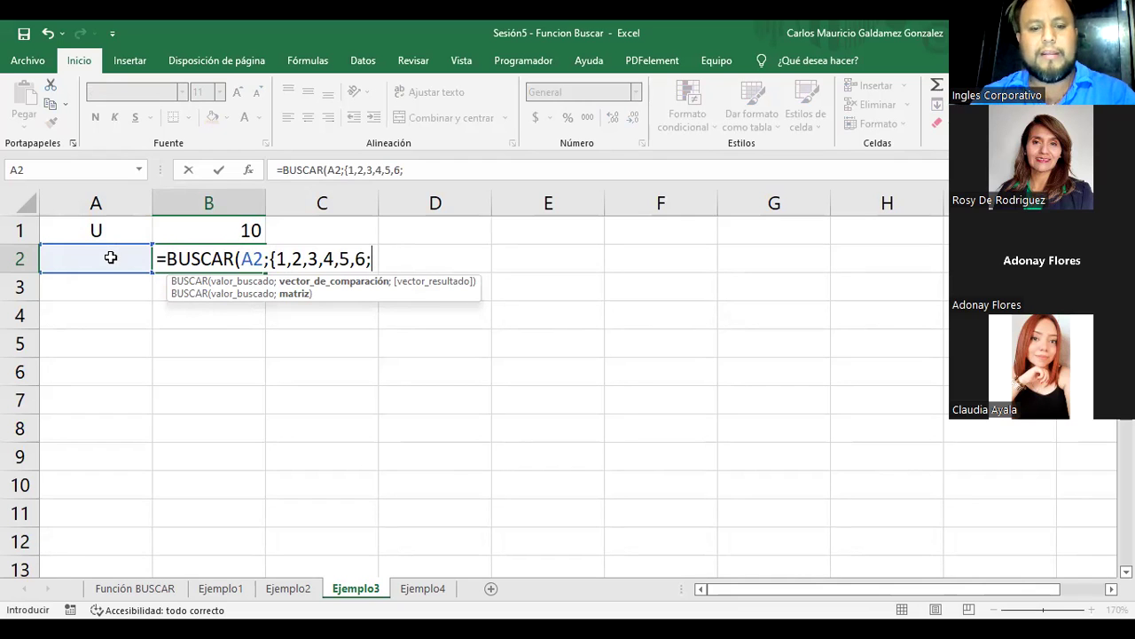
text("J",")
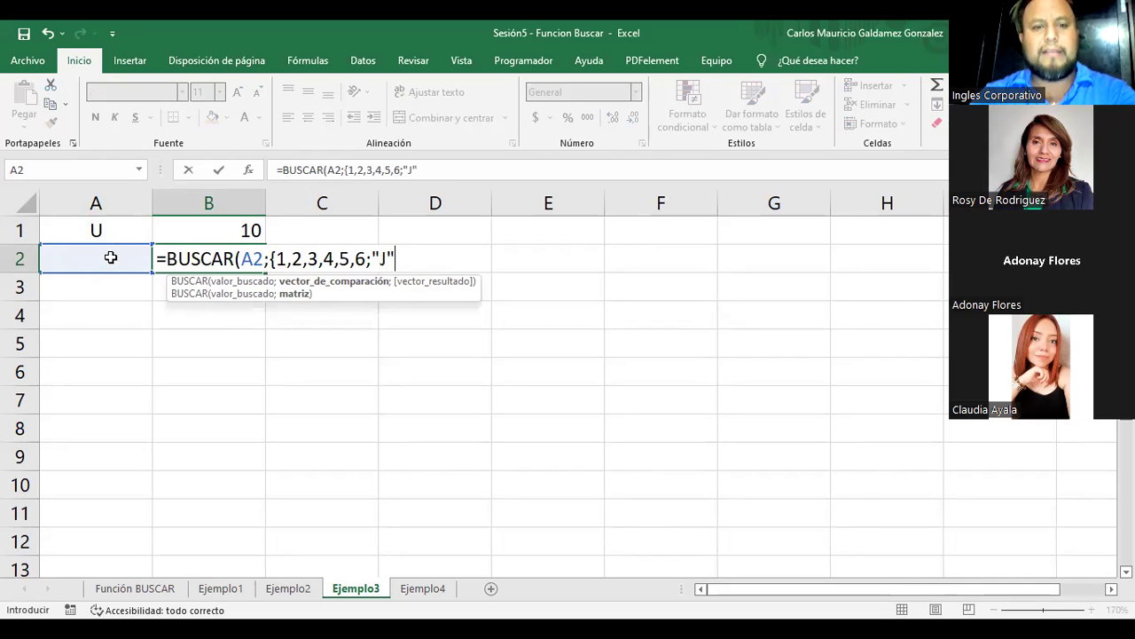
text(K)
key(BackSpace)
text(,")
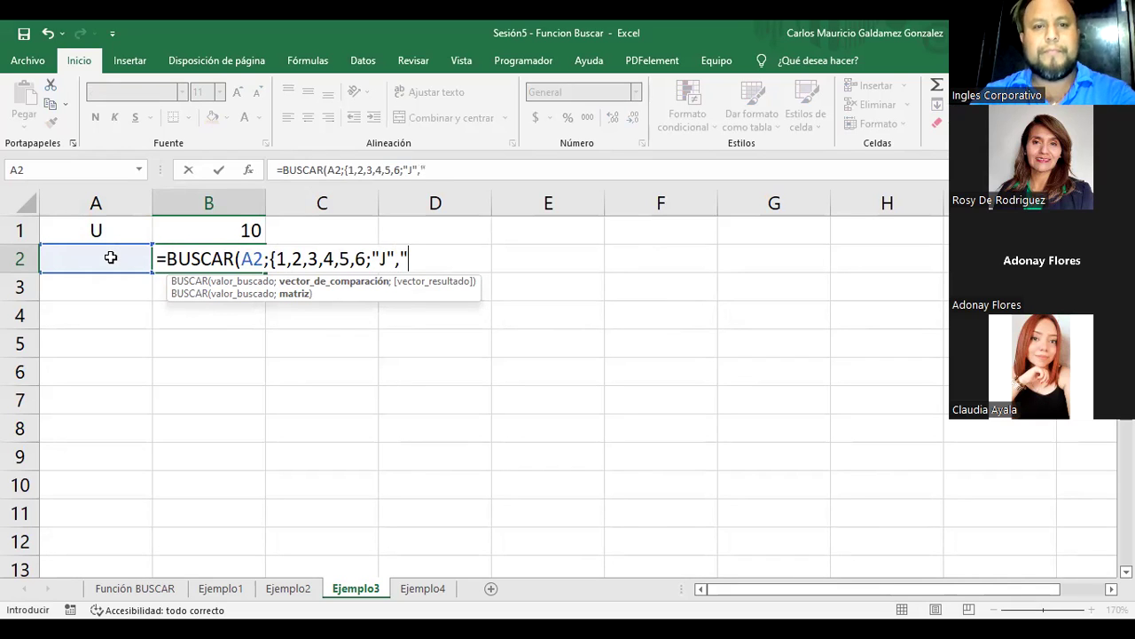
text(K,L)
key(BackSpace)
text("l)
key(BackSpace)
key(BackSpace)
text(Ñ)
key(BackSpace)
text(L")
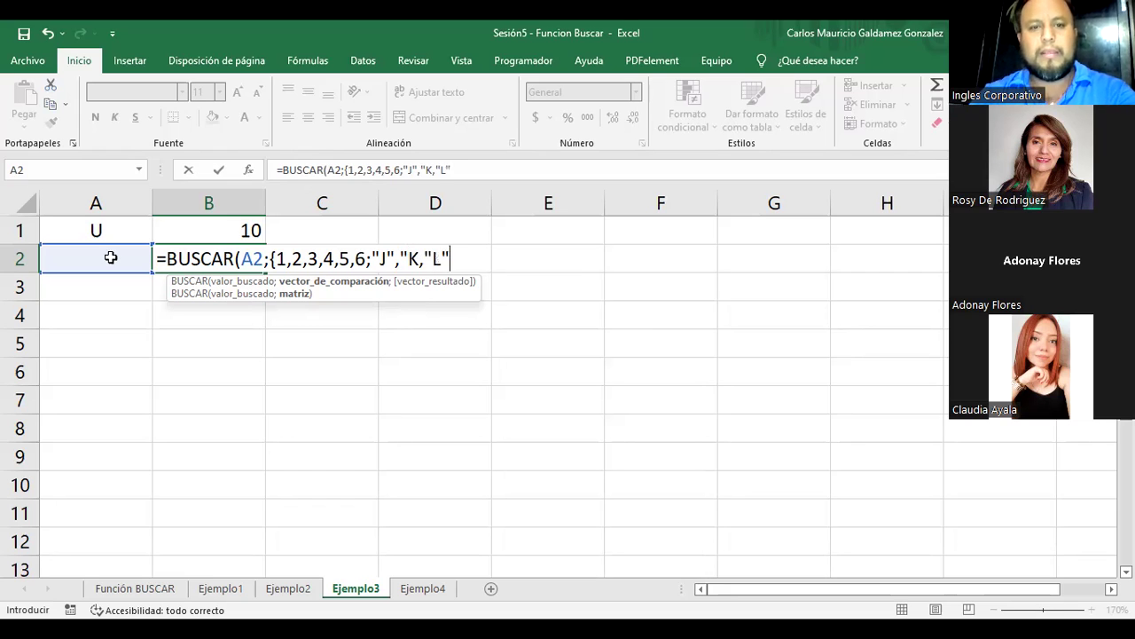
text(,"M)
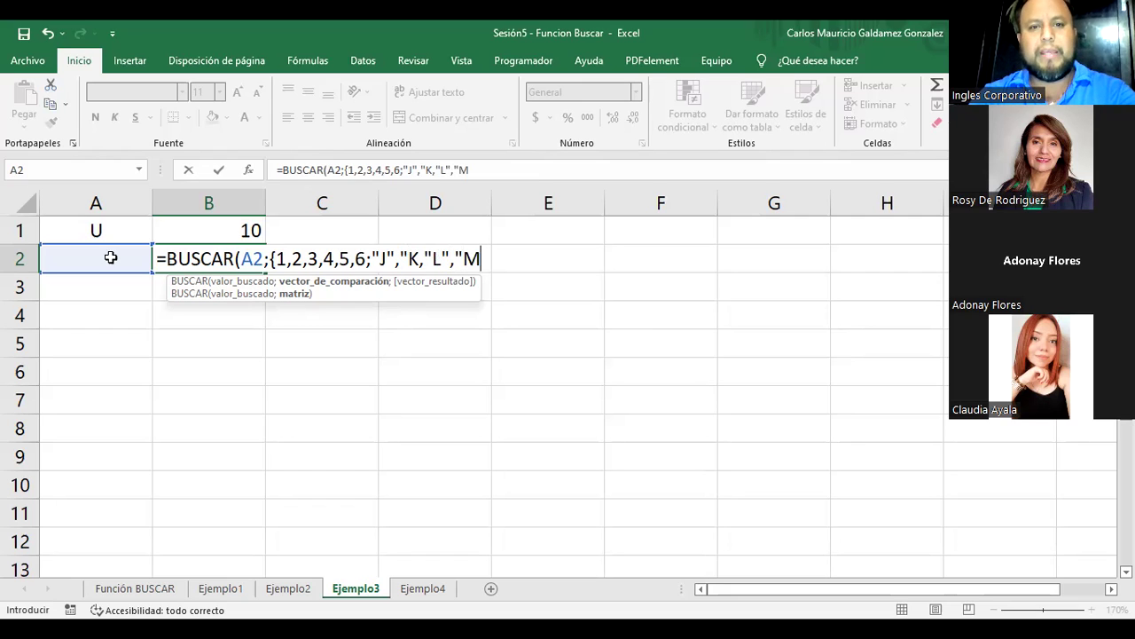
text(","N)
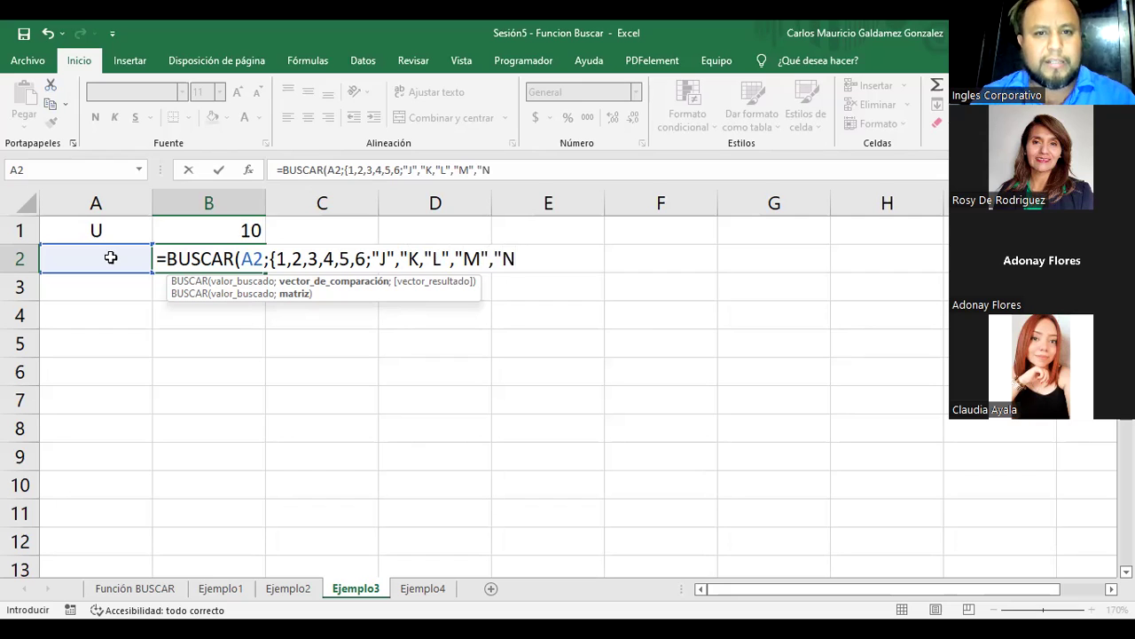
text(")
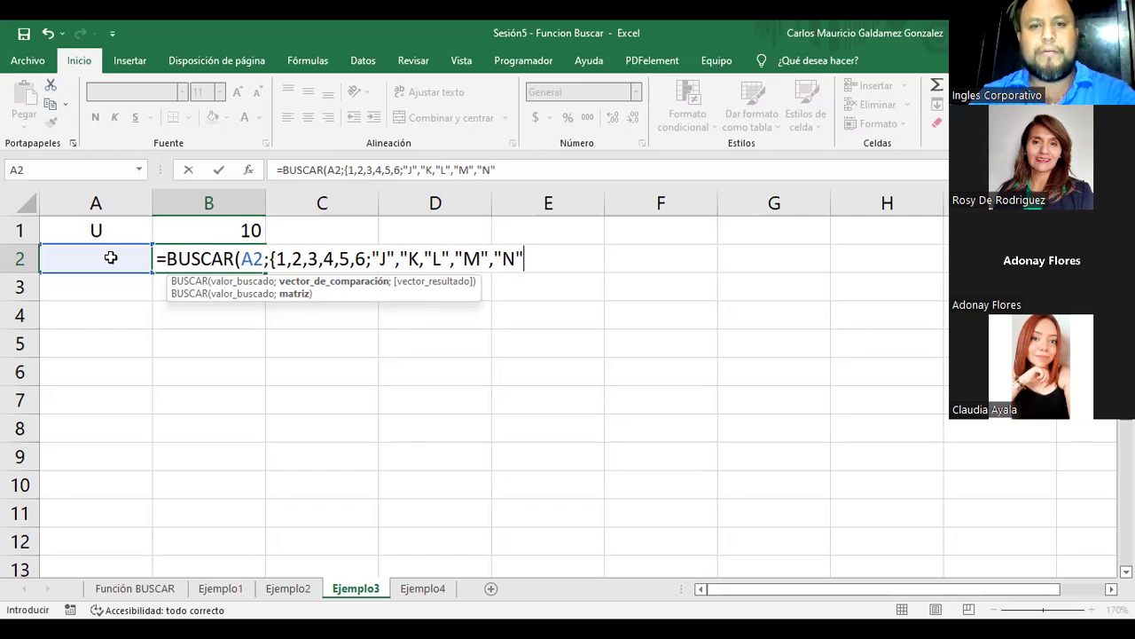
text(;"O")
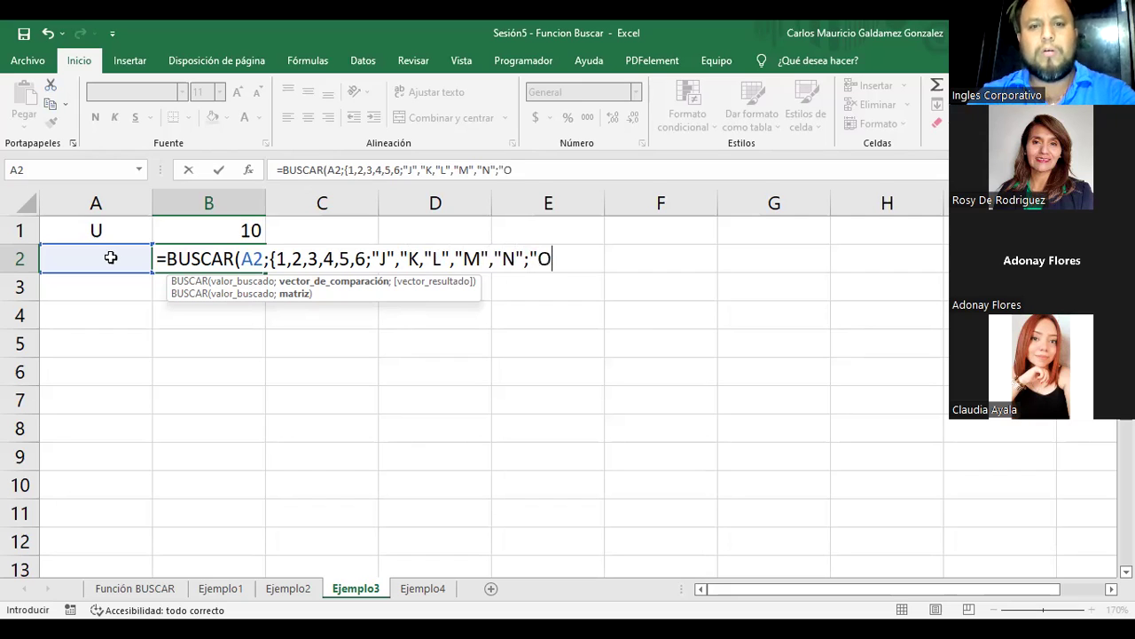
Step: Add the missing closing quote after K, close the array and the parenthesis, and try to enter the B2 formula
click(420, 258)
text(")
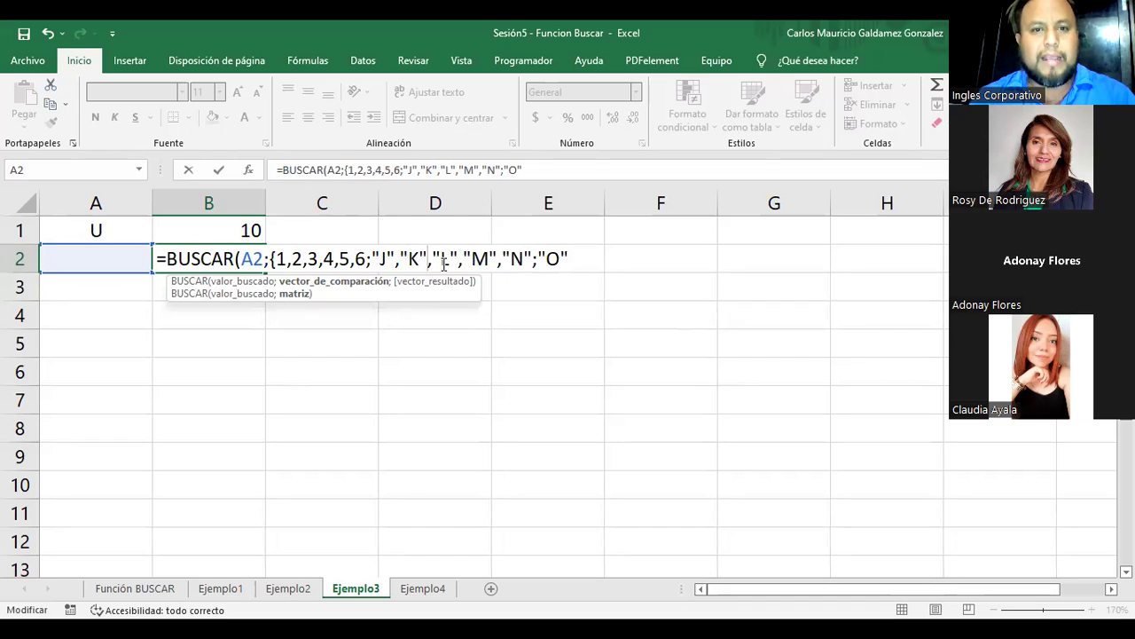
key(Right)
key(Right)
key(Right)
key(Right)
key(Right)
key(Right)
key(Right)
key(Right)
key(Right)
key(Right)
key(Right)
key(Right)
key(Right)
key(Right)
key(Right)
key(Right)
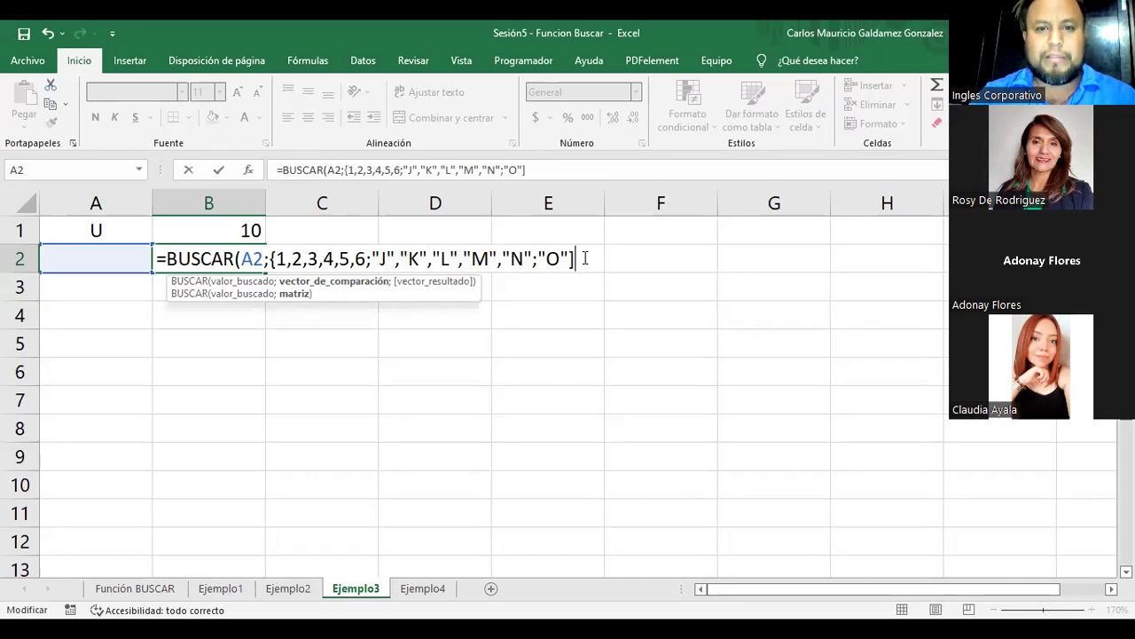
text(}))
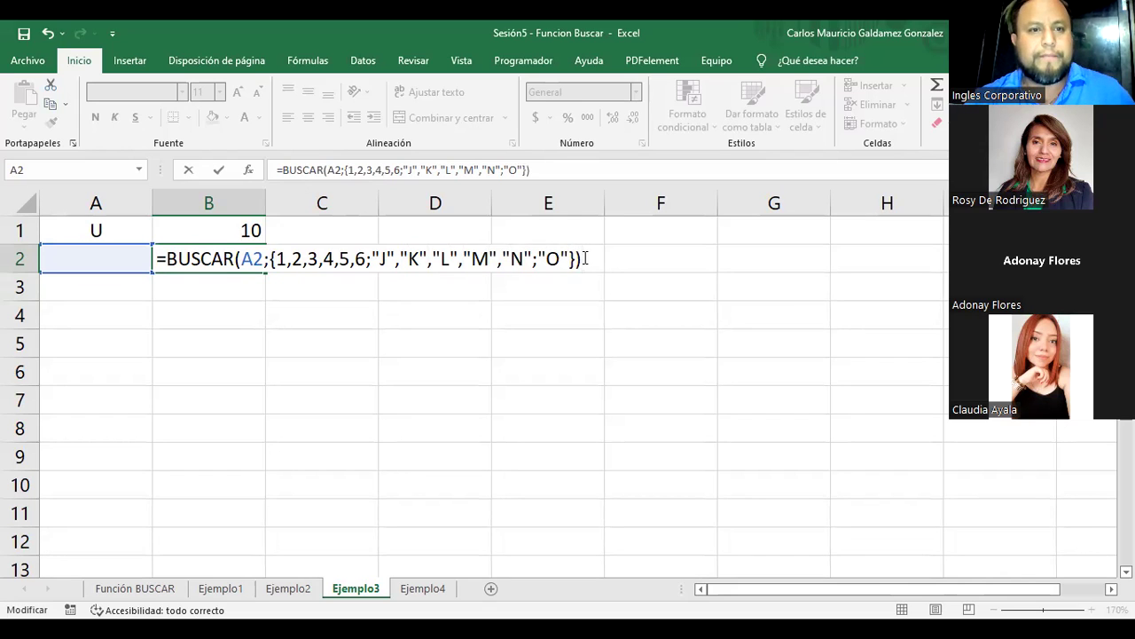
key(Return)
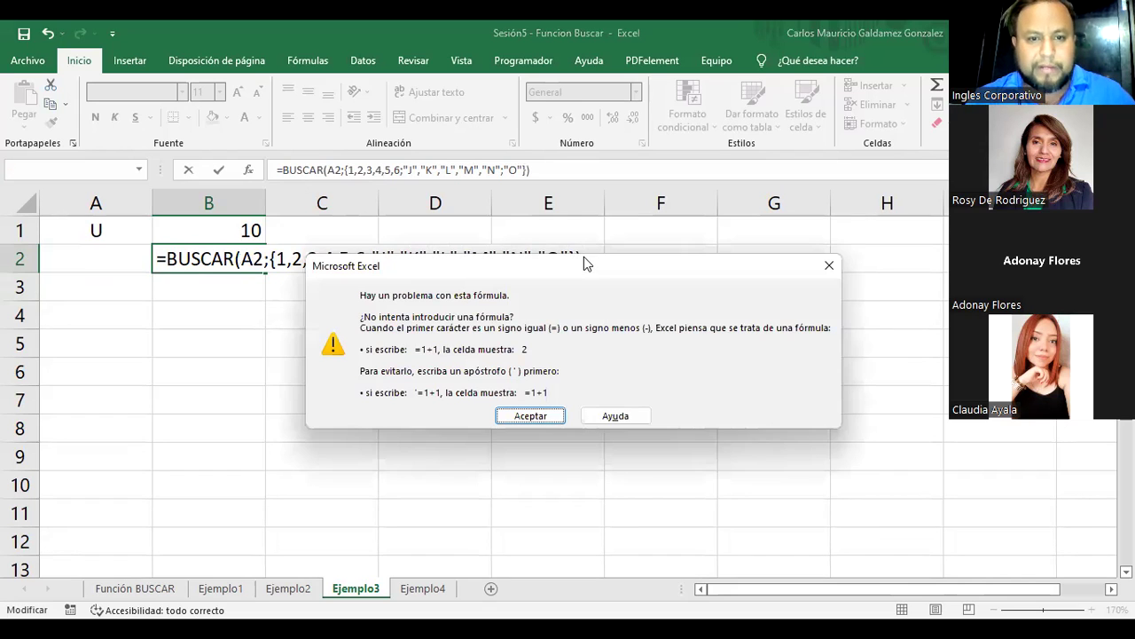
key(Return)
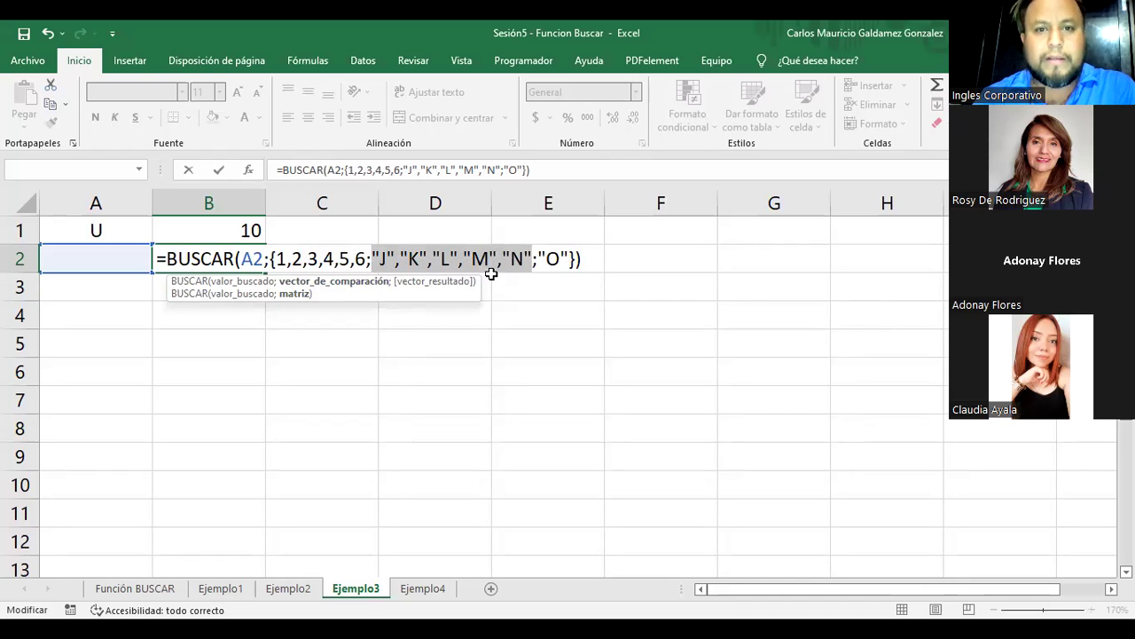
Step: Replace the semicolon before "O" with a comma in the B2 array and enter the formula
click(533, 259)
key(Delete)
text(,)
key(Return)
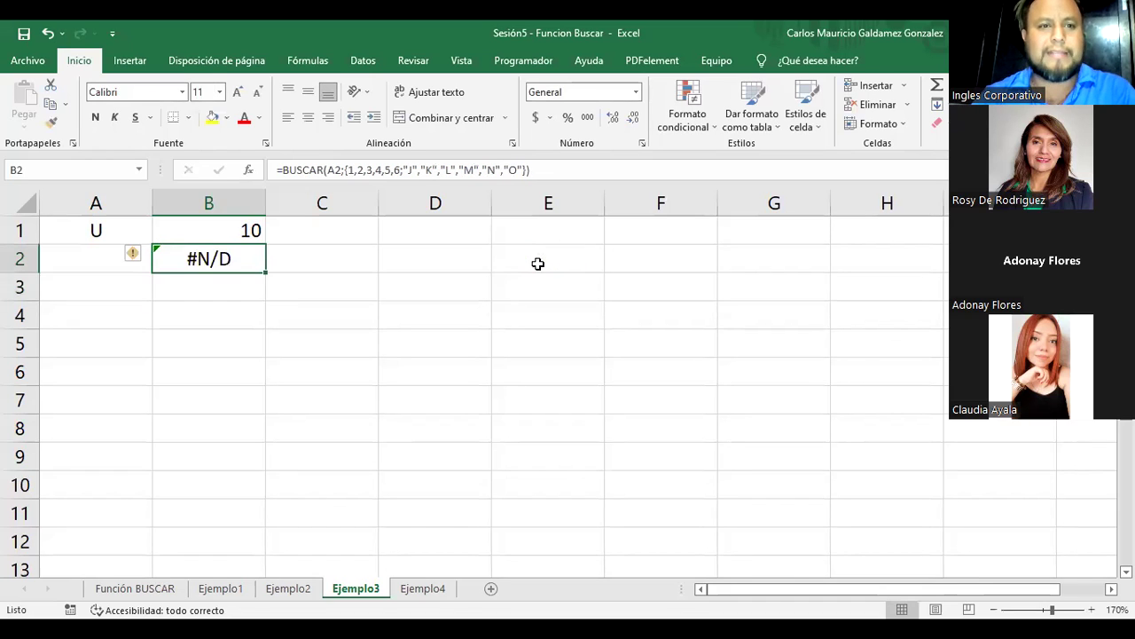
Step: Enter 1 as the lookup value in A2 and centre the result in B2
key(Left)
key(Right)
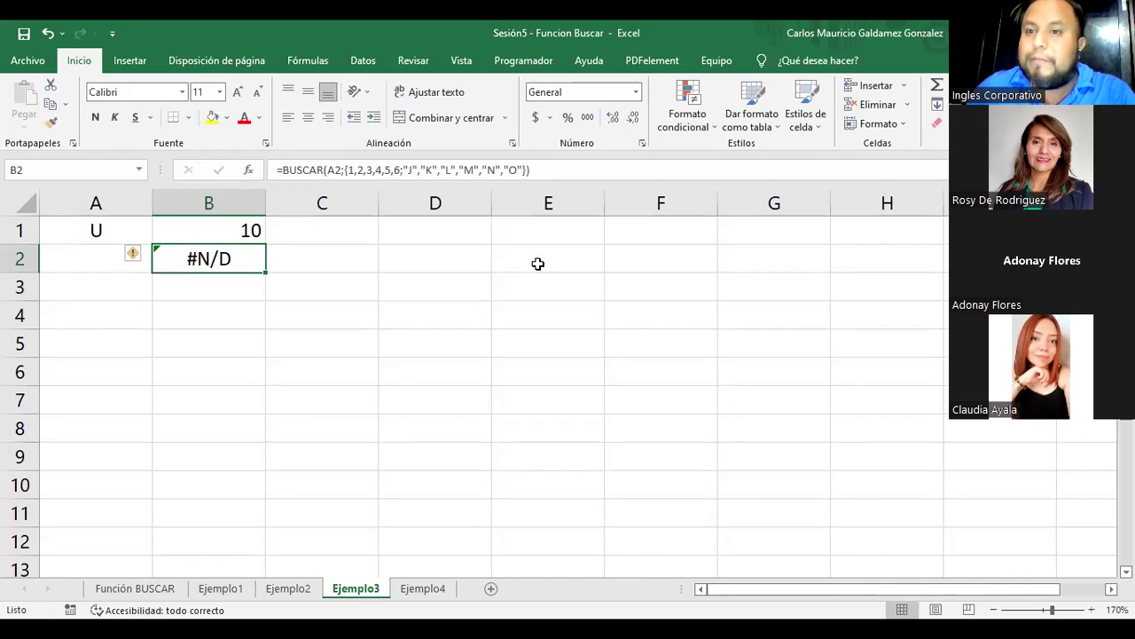
key(Left)
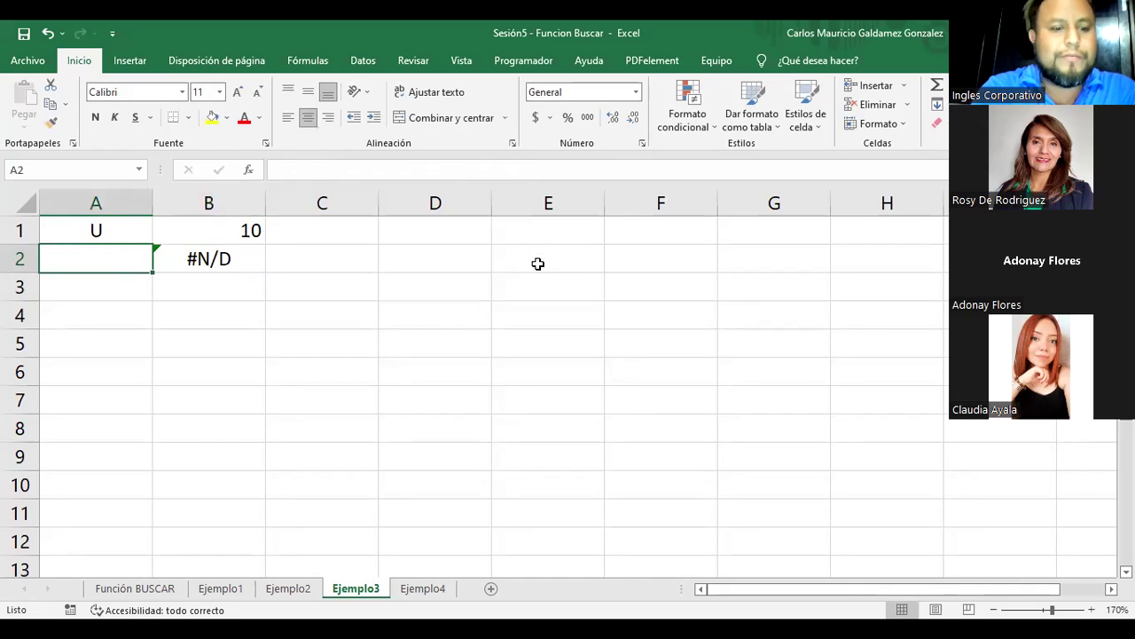
text(1)
key(Right)
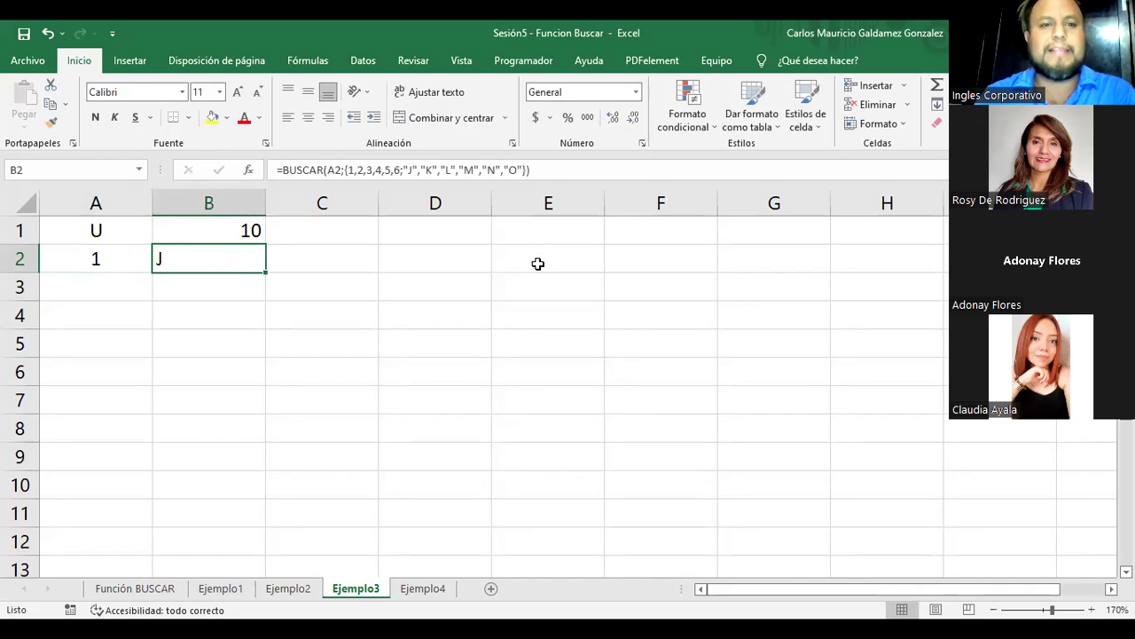
click(308, 117)
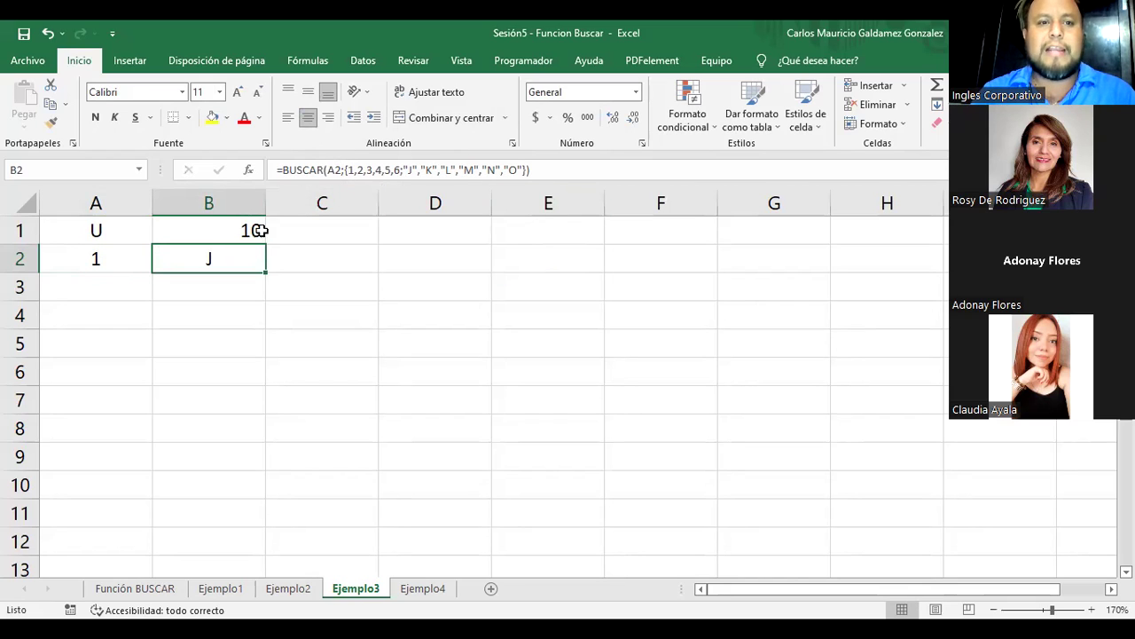
Step: Review the comparison numbers and the result letters in the array of the B2 formula
double_click(248, 252)
drag(158, 259, 251, 260)
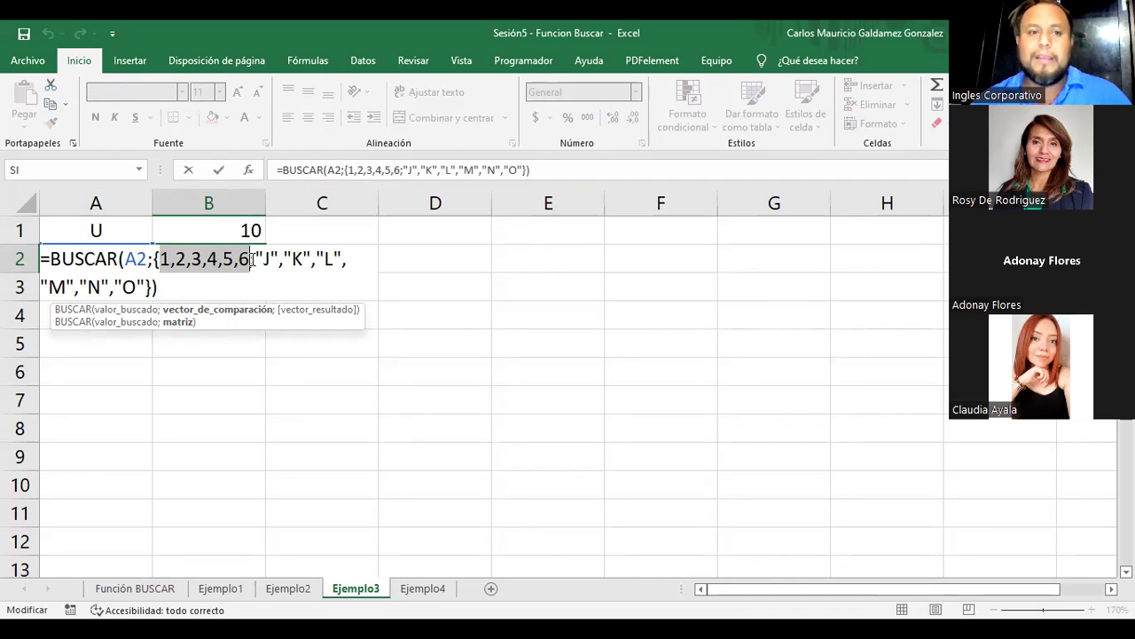
drag(256, 258, 147, 285)
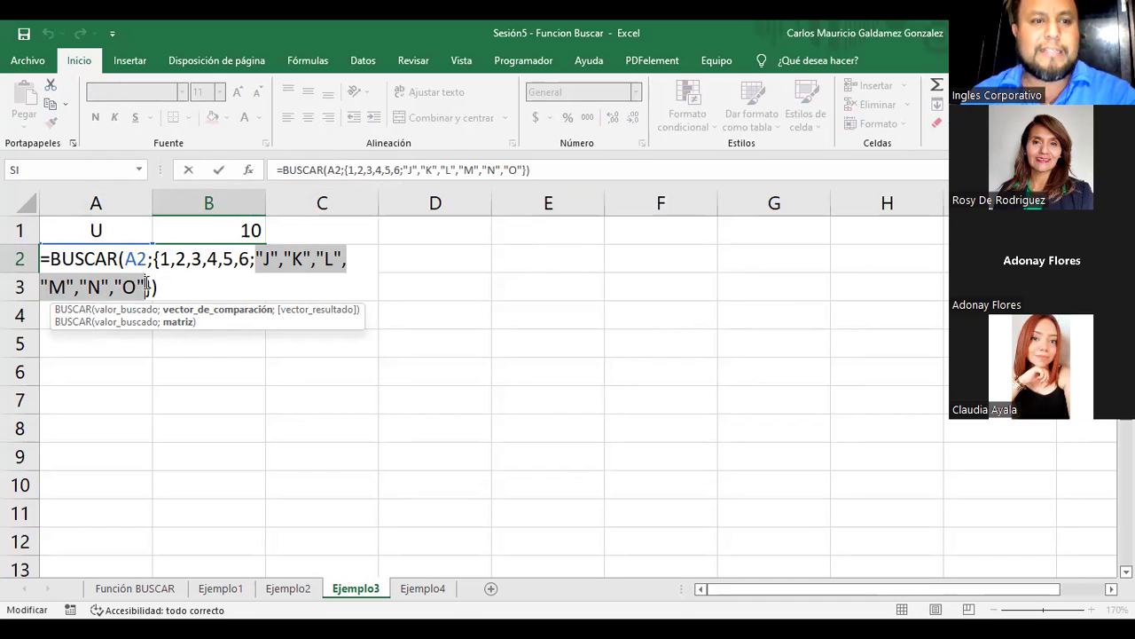
key(Escape)
Step: Set the lookup value in A2 to 6
click(94, 259)
text(6)
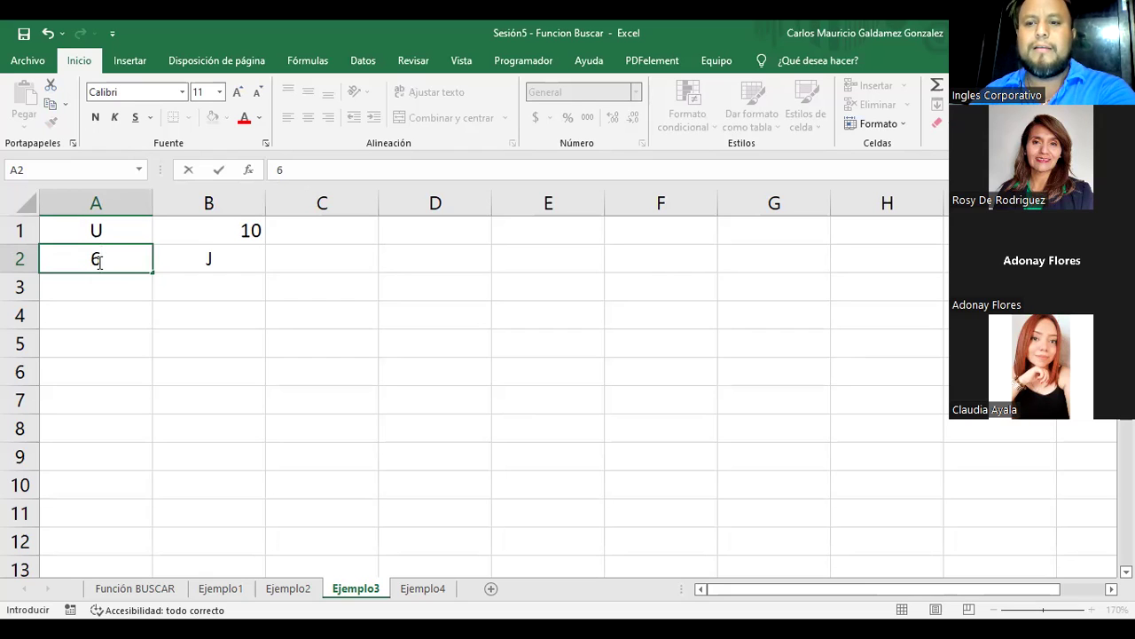
key(Return)
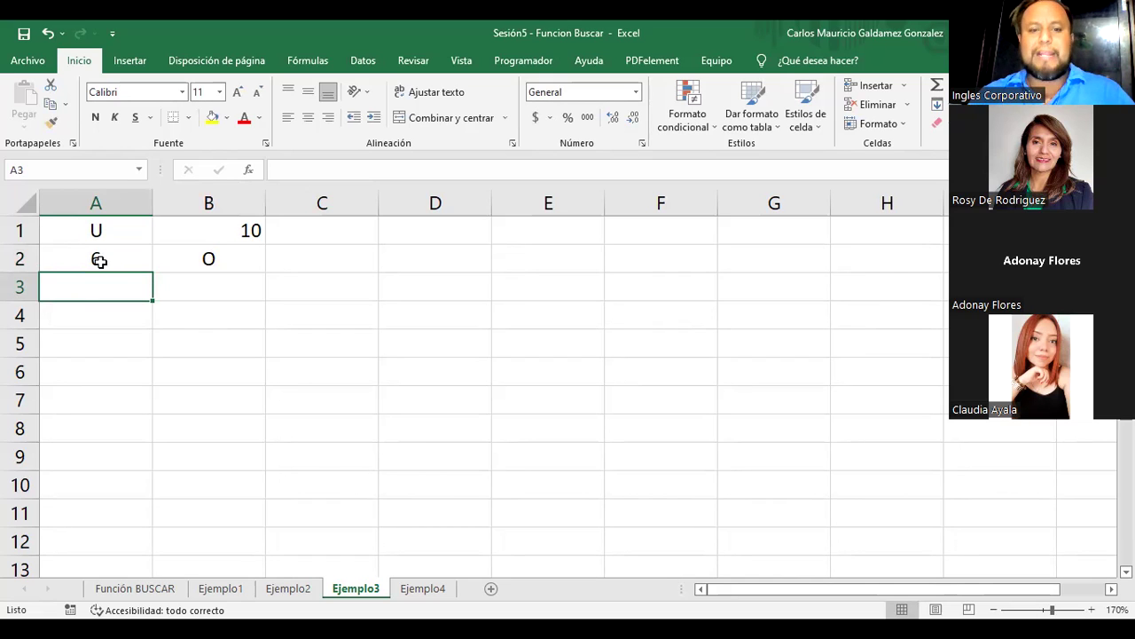
Step: On the Ejemplo4 sheet, enter the headings CARNET, APELLIDO, NOMBRE and TELEFONO in I5:L5
click(423, 589)
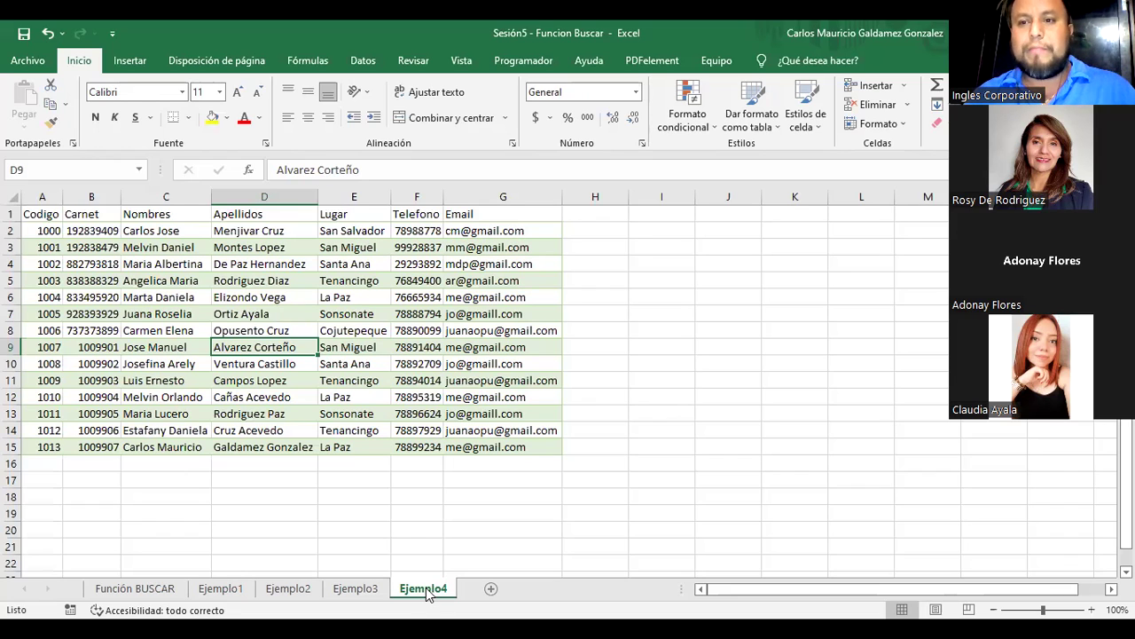
click(679, 279)
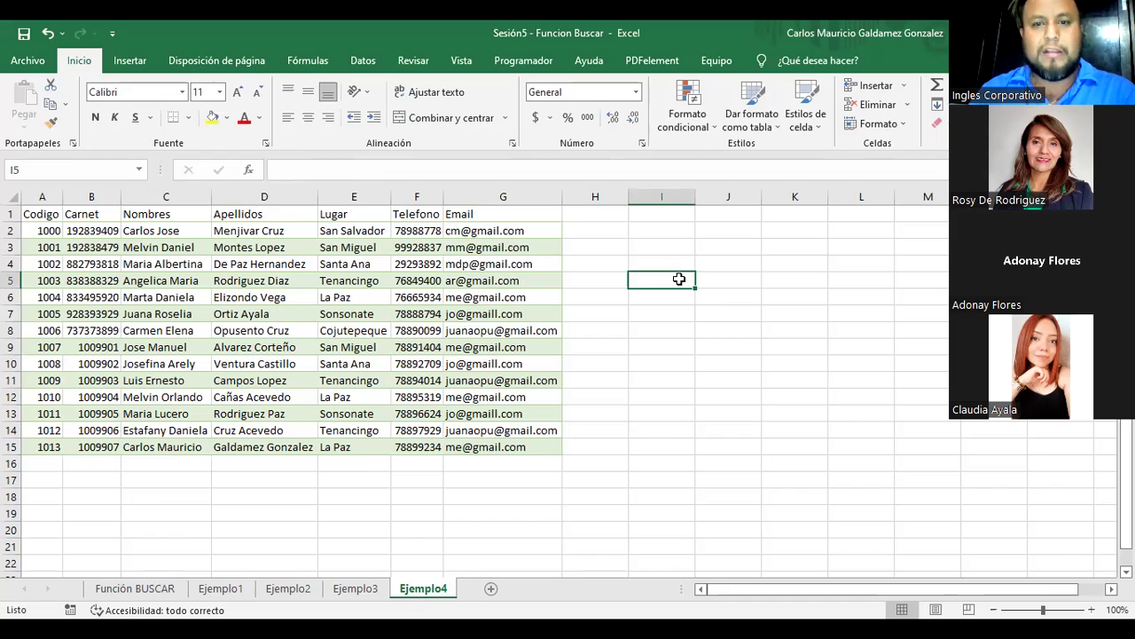
text(CARNET)
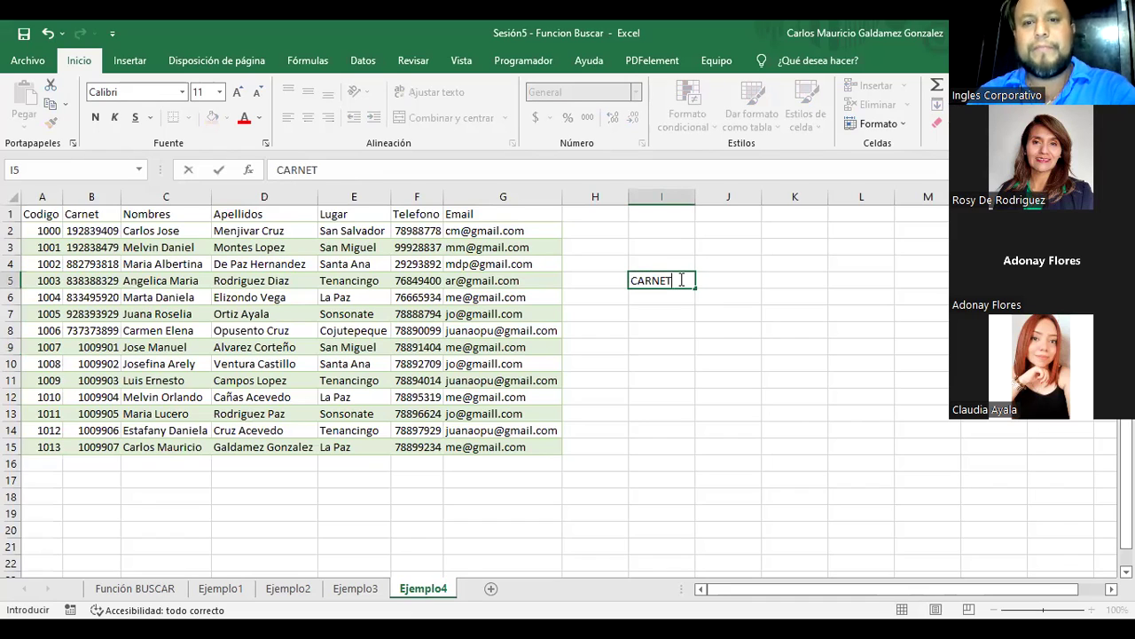
key(Tab)
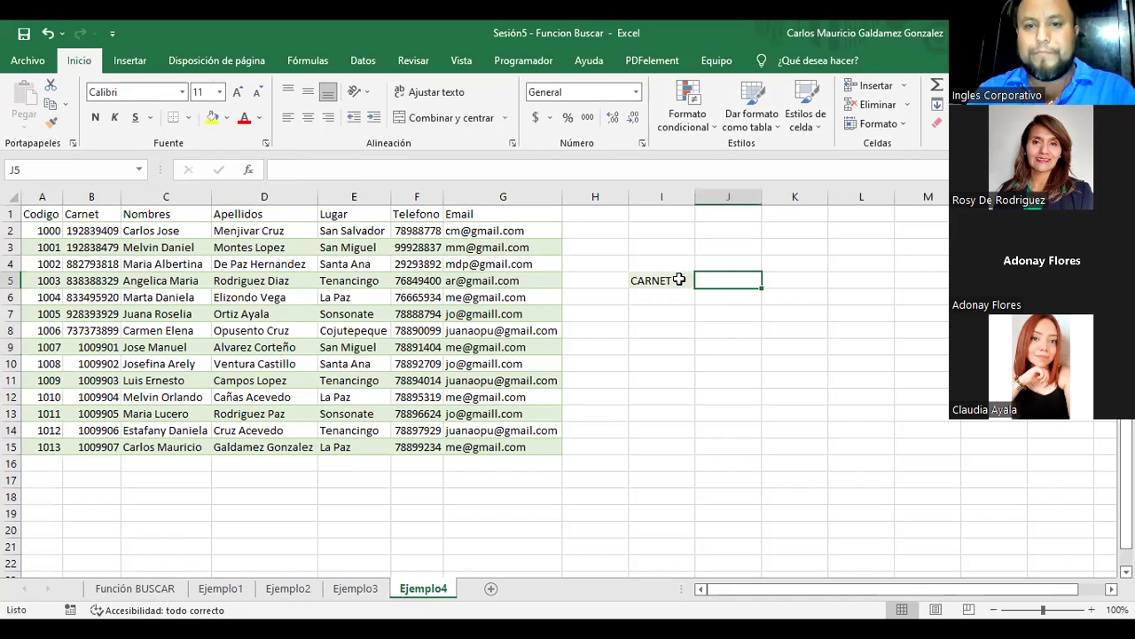
text(NONVRE)
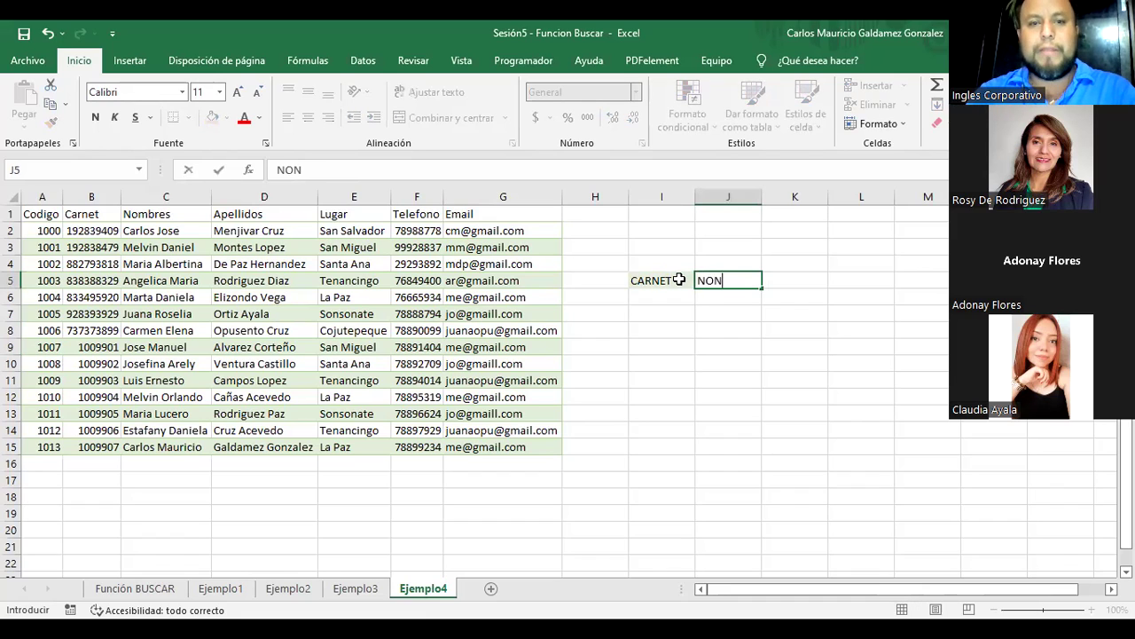
key(BackSpace)
key(BackSpace)
key(BackSpace)
key(BackSpace)
key(BackSpace)
key(BackSpace)
text(APELLIDO)
key(Tab)
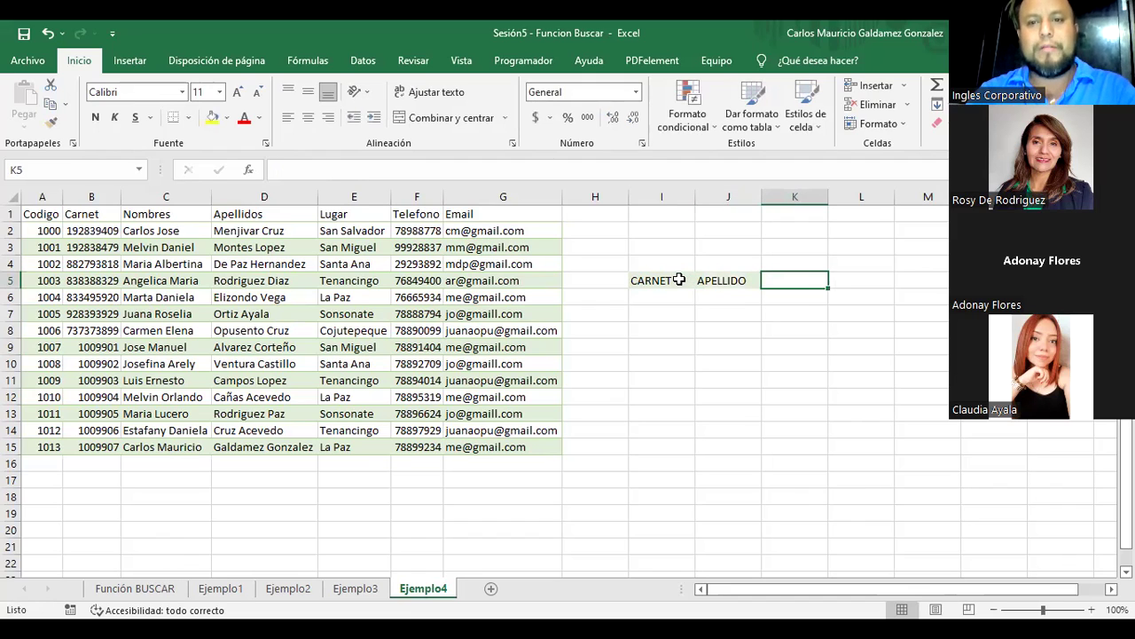
text(NOMBRE)
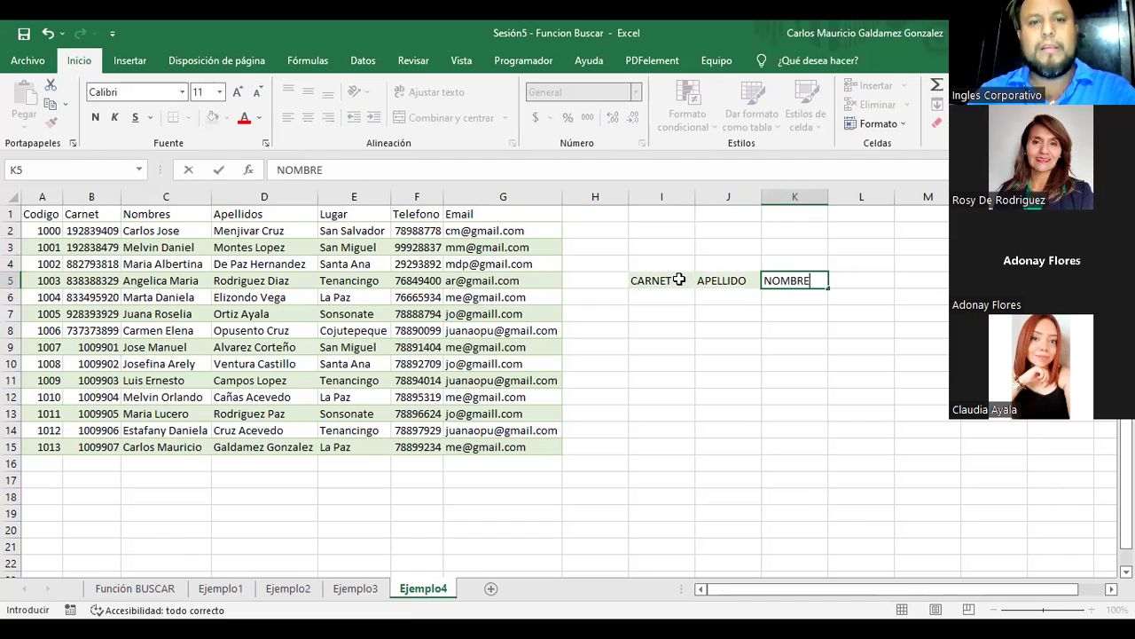
key(Tab)
text(TELEFONO)
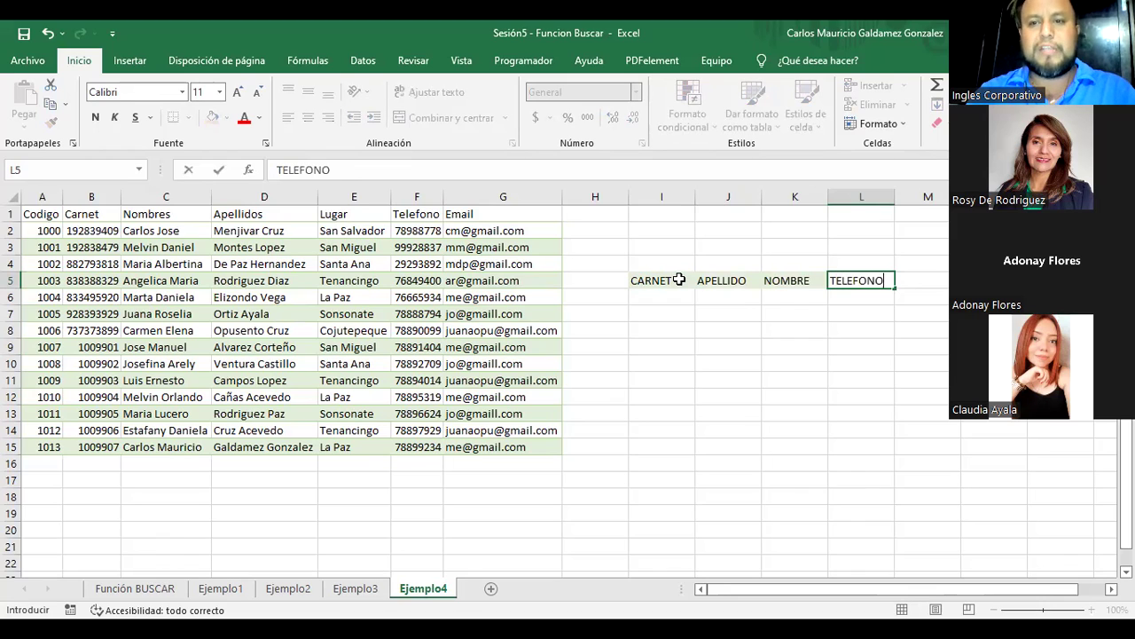
key(Return)
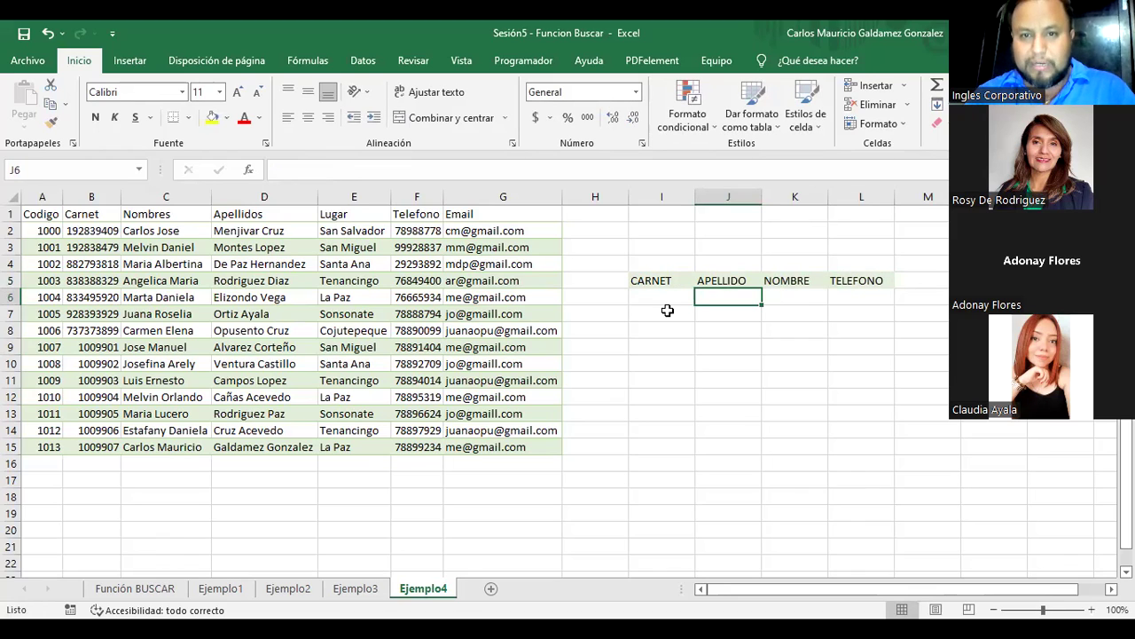
Step: Apply borders around every cell of the lookup table in I5:L6
click(644, 295)
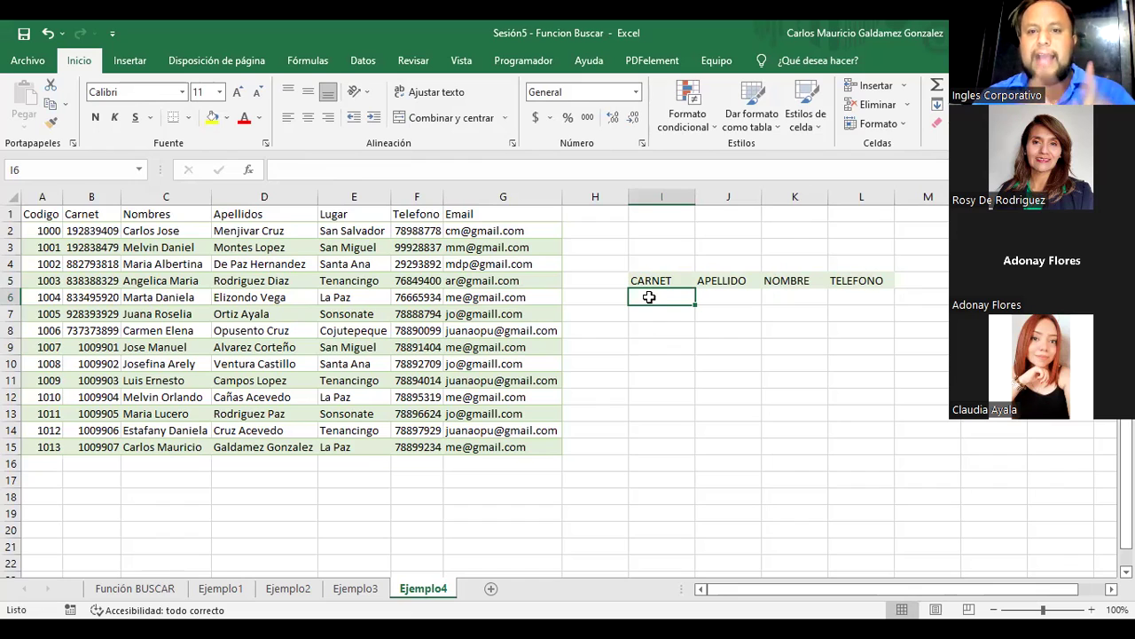
drag(712, 299, 859, 295)
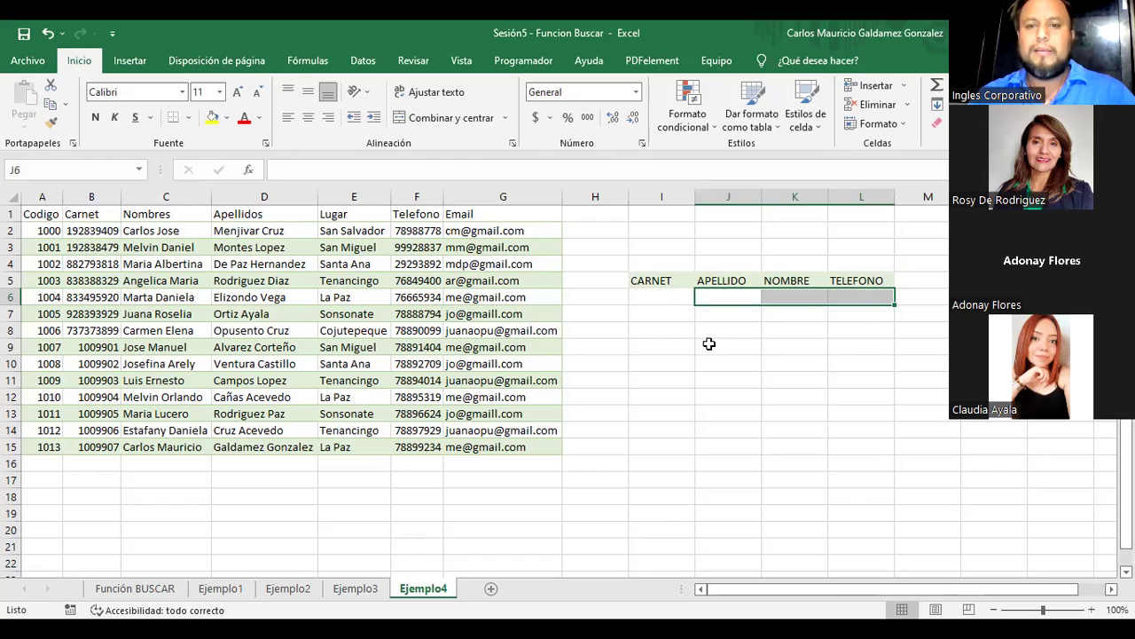
drag(677, 281, 859, 297)
click(188, 119)
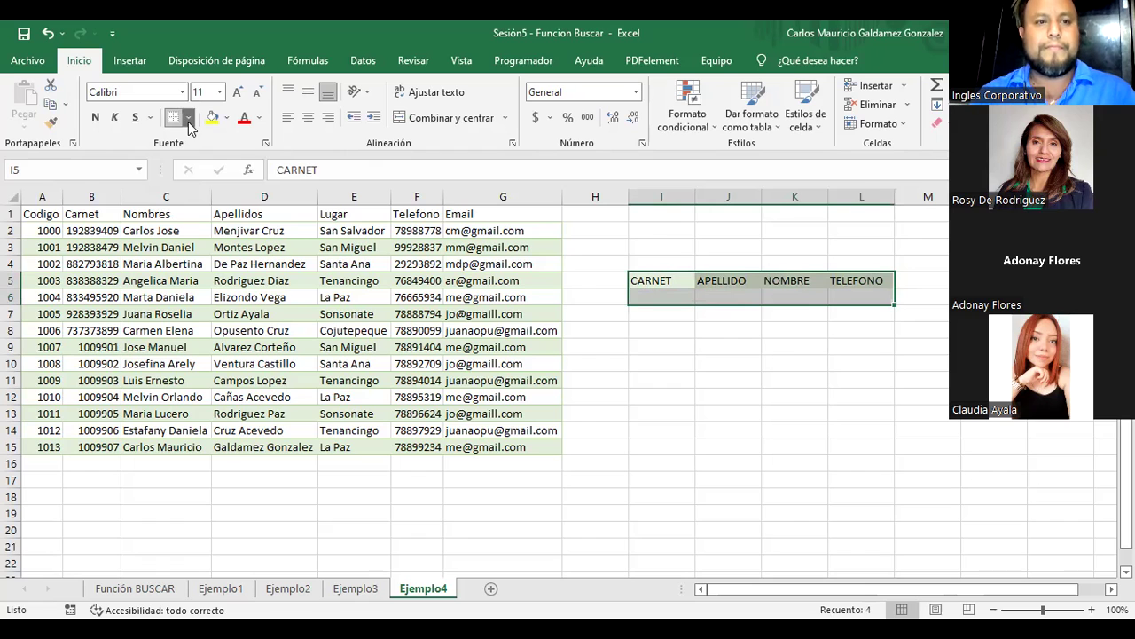
click(205, 260)
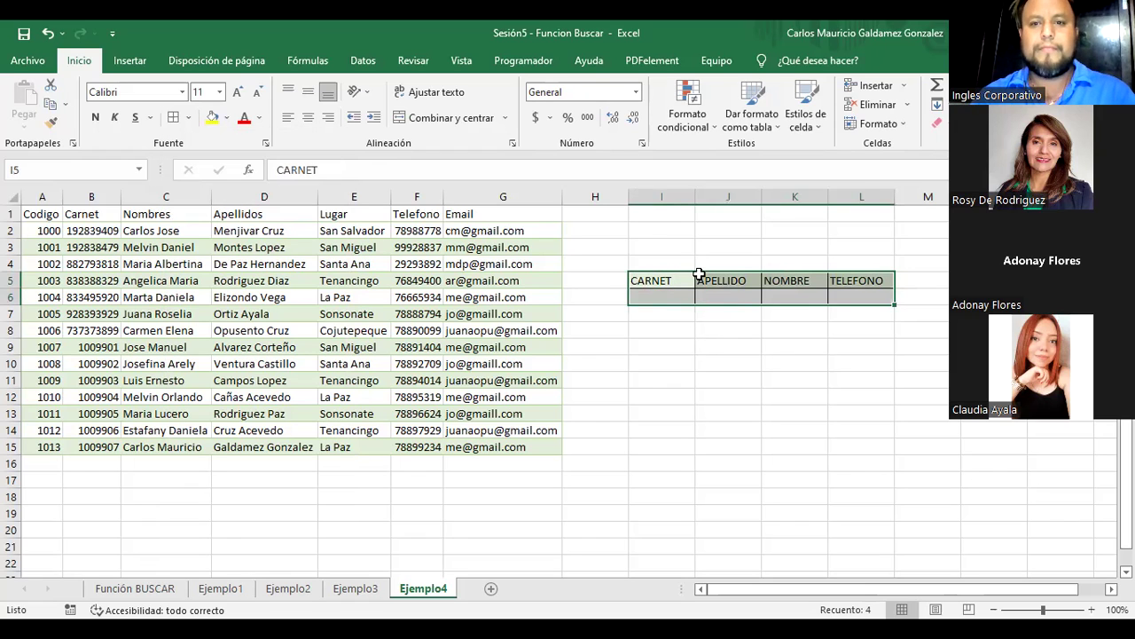
Step: Copy the carnet number from cell B9 of the student list
click(656, 294)
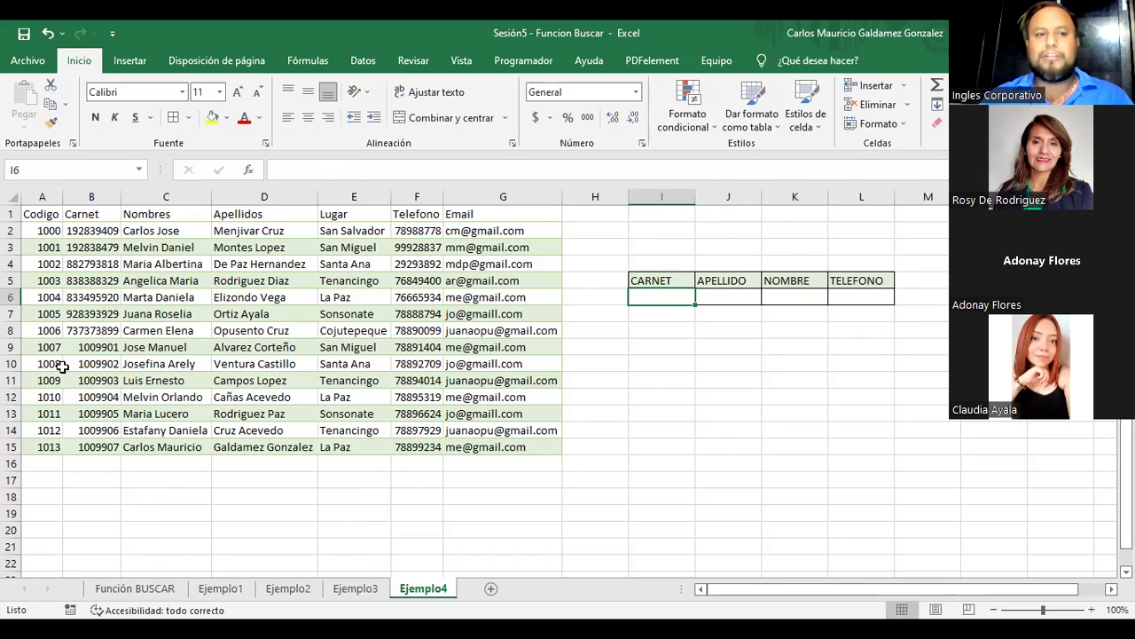
click(84, 346)
double_click(83, 347)
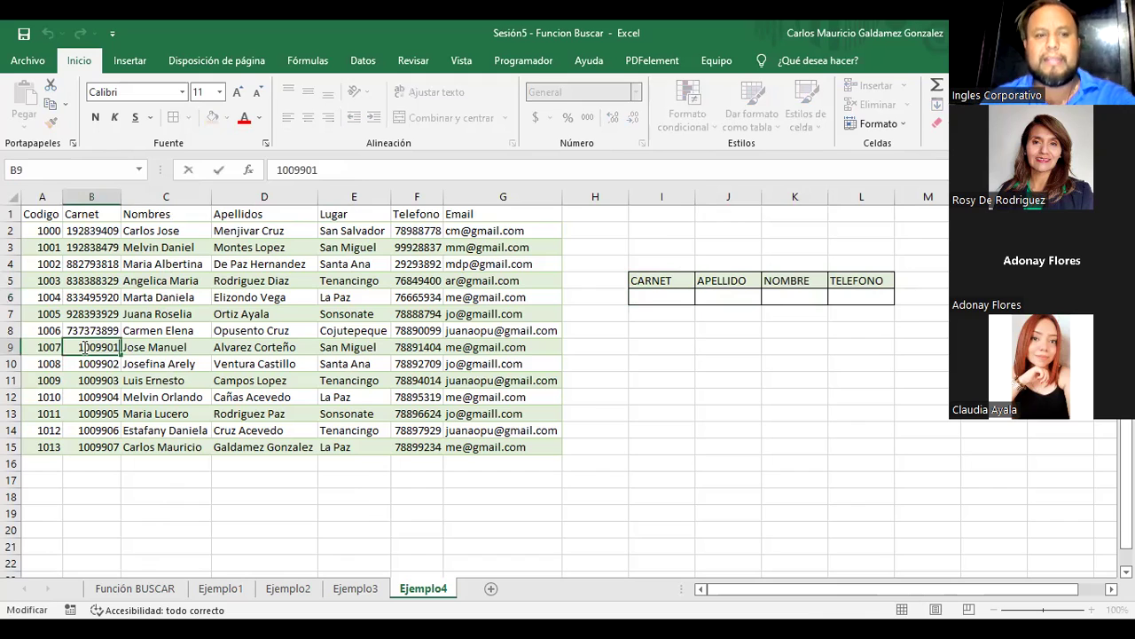
key(shift+Left)
key(shift+Left)
key(shift+Left)
key(shift+Left)
key(shift+Left)
key(shift+Left)
key(shift+Left)
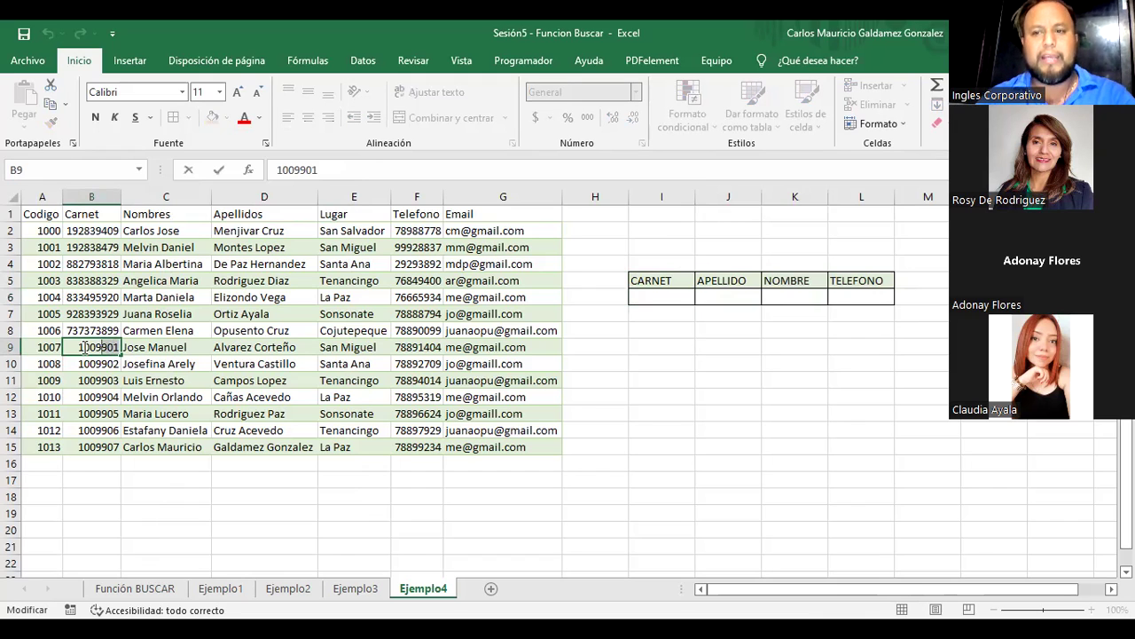
key(ctrl+c)
key(Return)
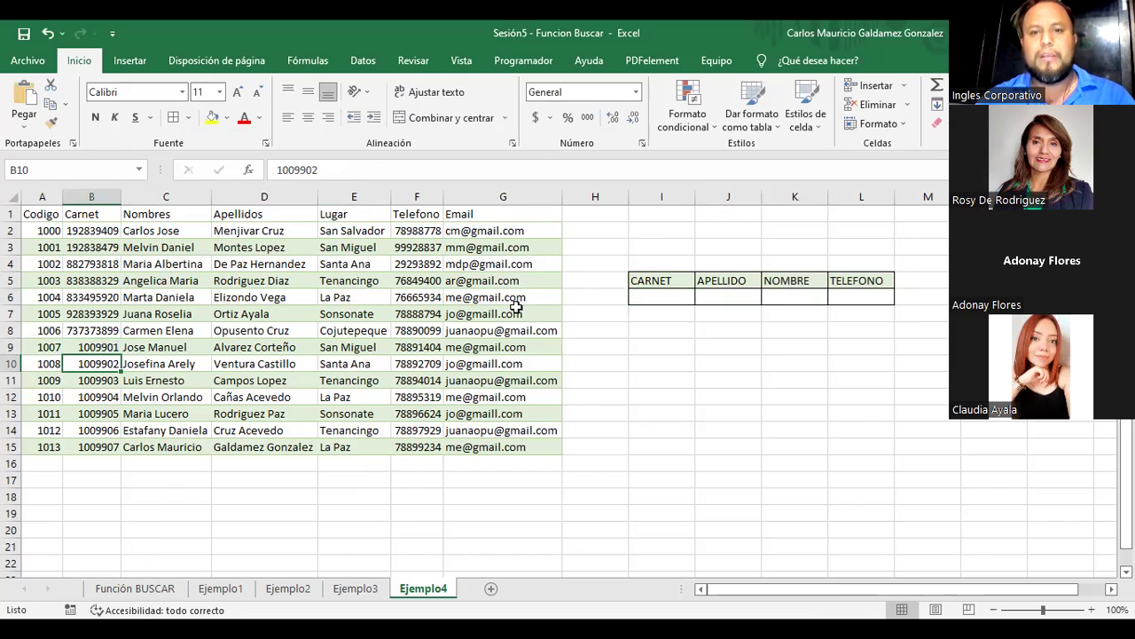
Step: Paste the copied carnet number into I6 under CARNET and highlight the matching surname, name and phone cells in row 9
click(645, 302)
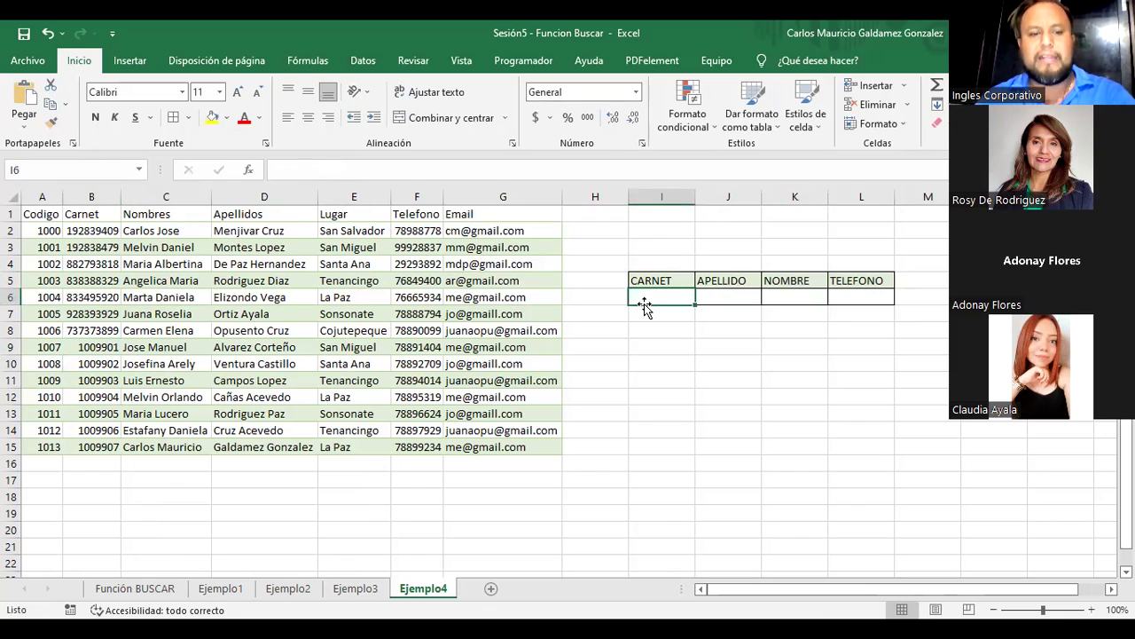
double_click(645, 303)
key(ctrl+v)
key(Return)
click(645, 303)
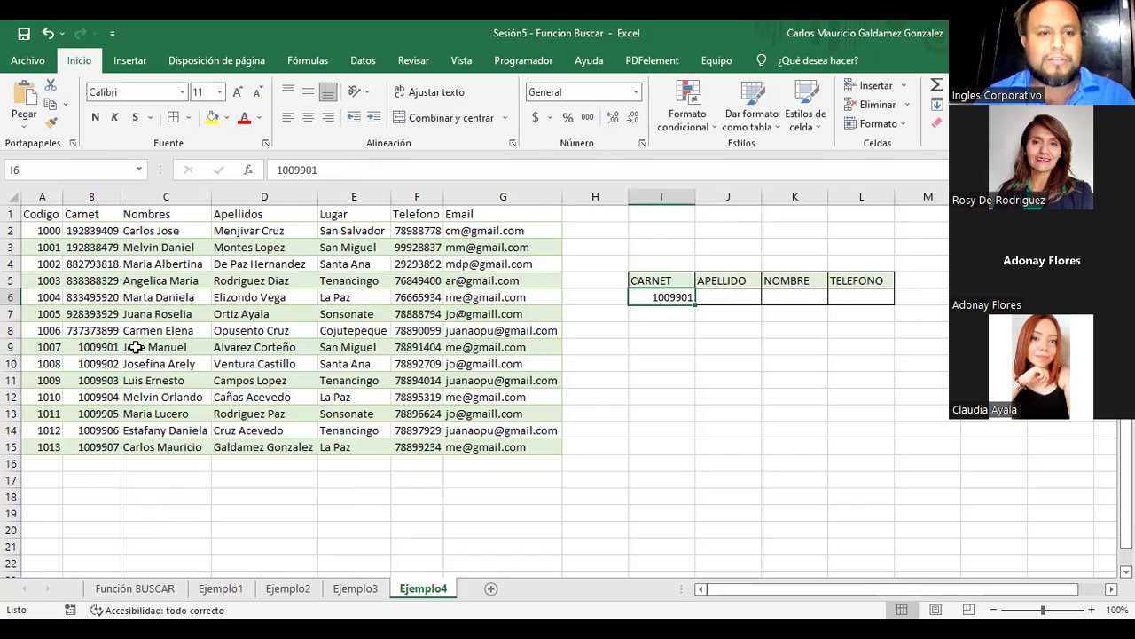
click(240, 347)
ctrl+click(169, 351)
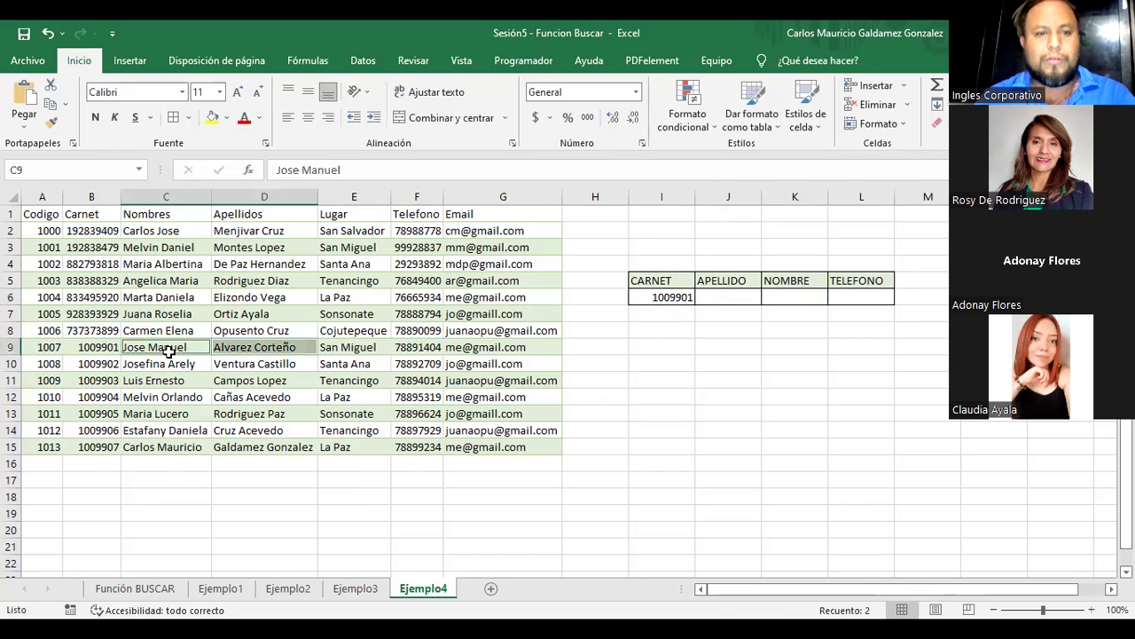
ctrl+click(406, 347)
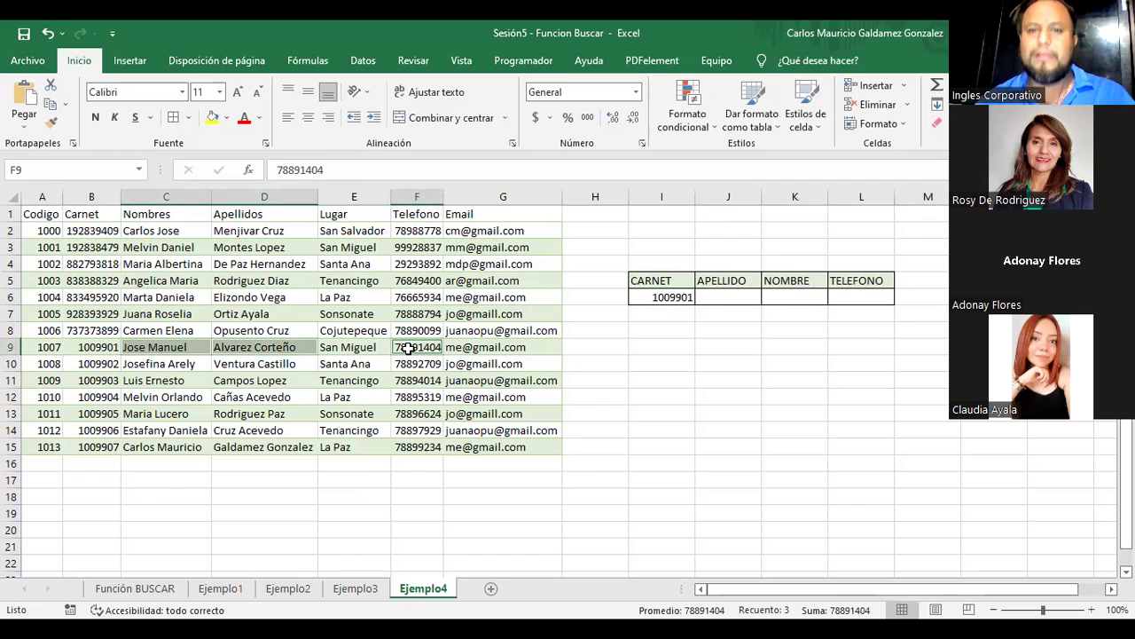
Step: Merge and center I4:L4 above the lookup headings and enter the title BUSQUEDA AVANZADA
drag(681, 264, 861, 264)
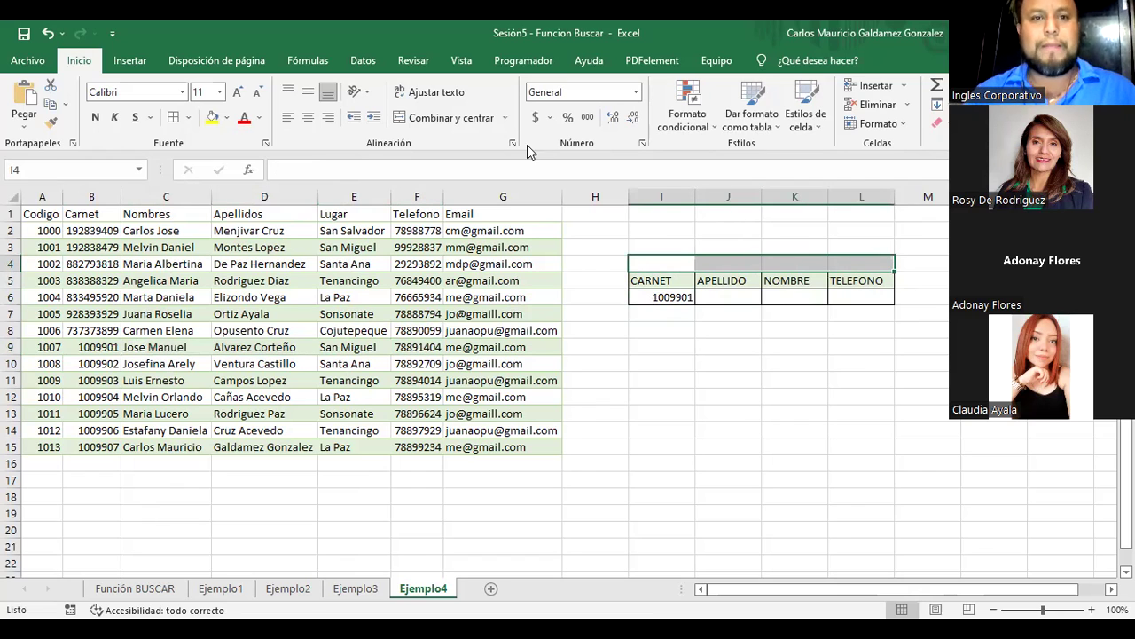
click(451, 118)
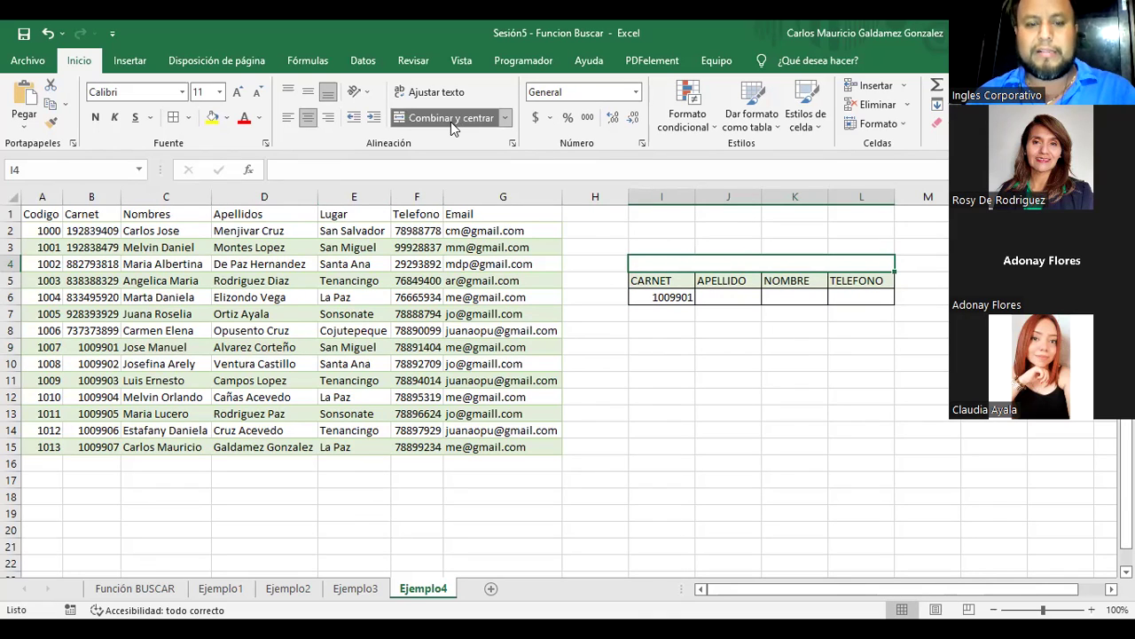
text(BUS)
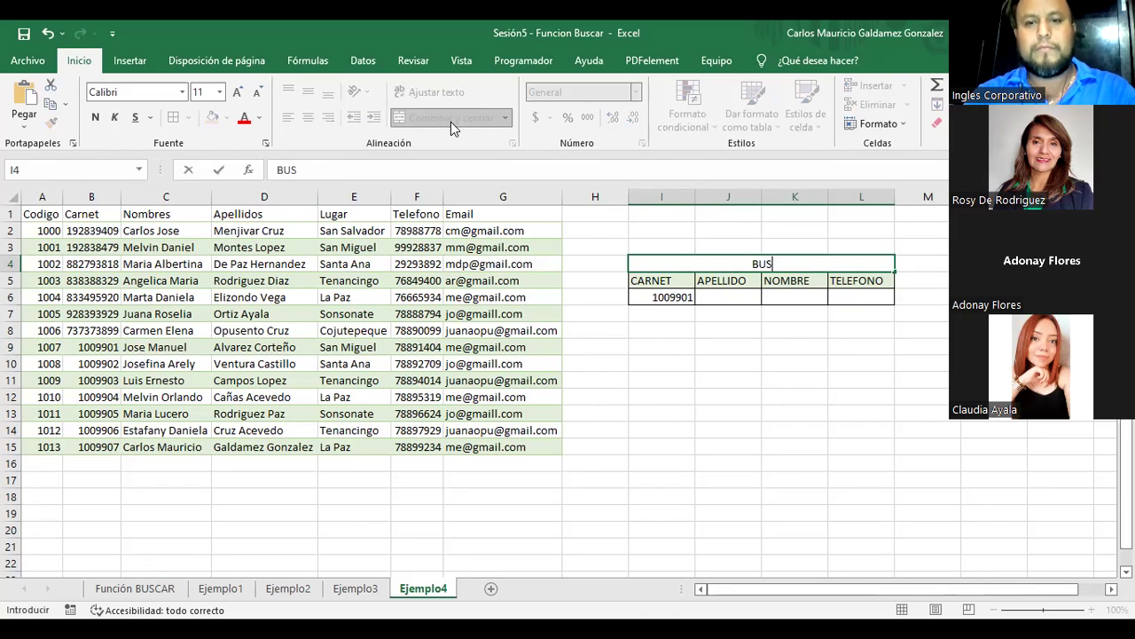
text(QUEDA AVANZADA)
key(Return)
key(Up)
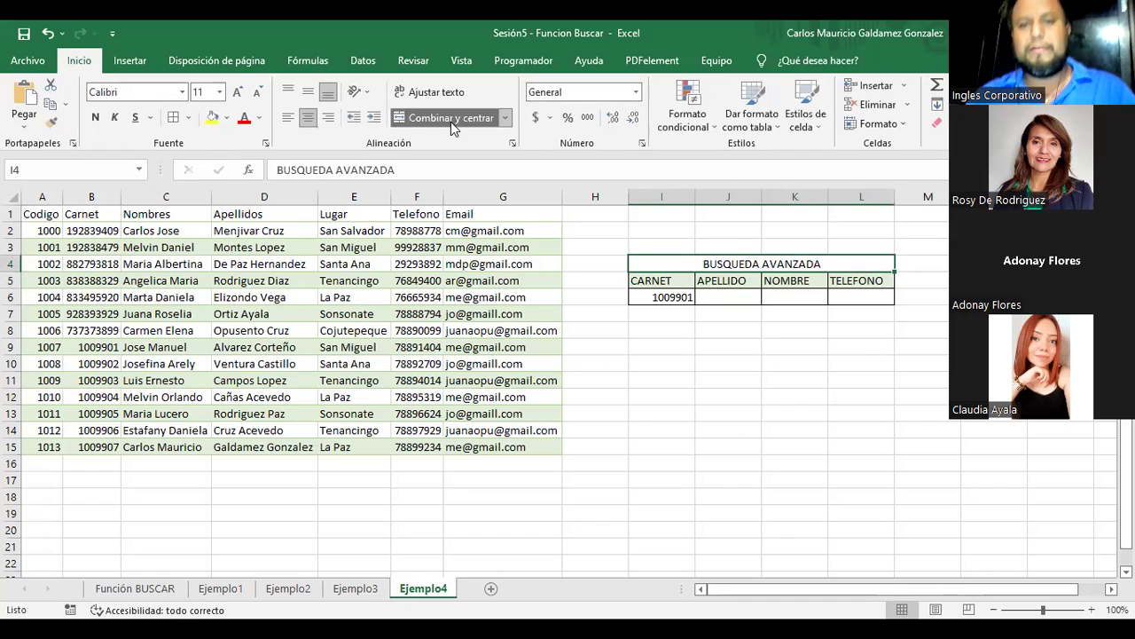
Step: Format the BUSQUEDA AVANZADA title as bold with font size 12
click(95, 117)
click(237, 91)
click(237, 91)
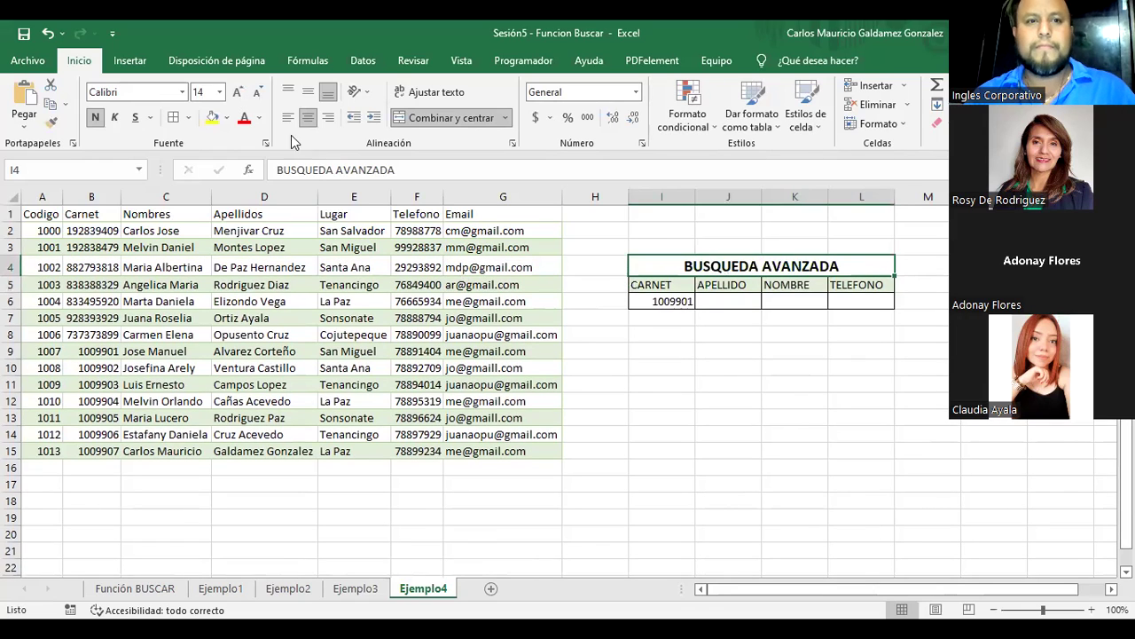
click(258, 91)
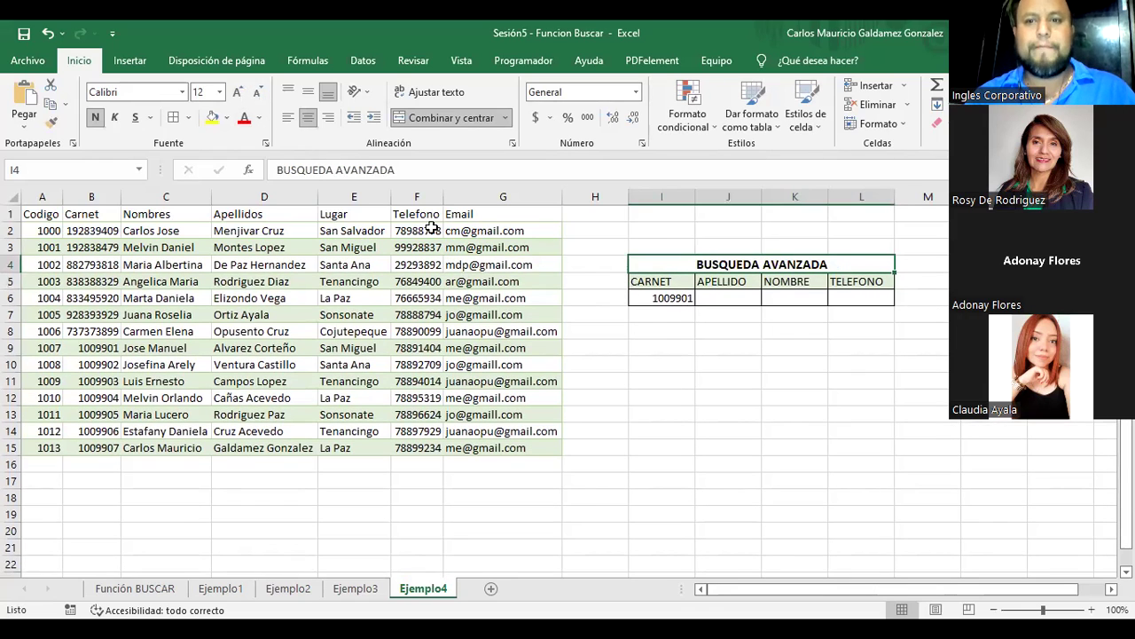
Step: Review the carnet cell and the APELLIDO, NOMBRE and TELEFONO cells in row 6 of the lookup table
click(720, 294)
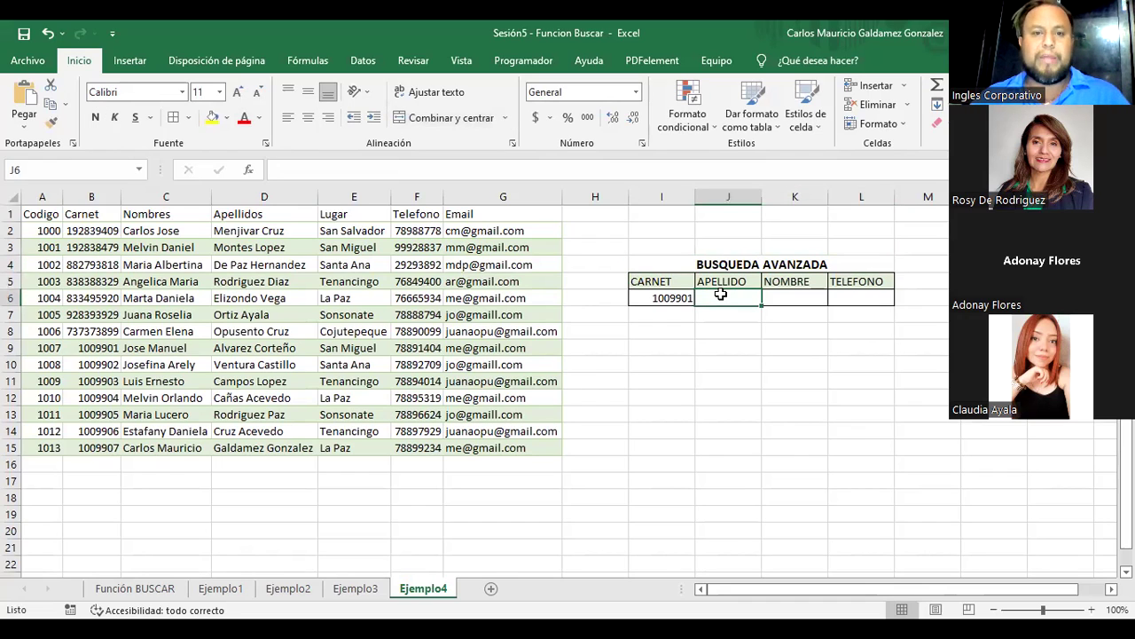
click(667, 302)
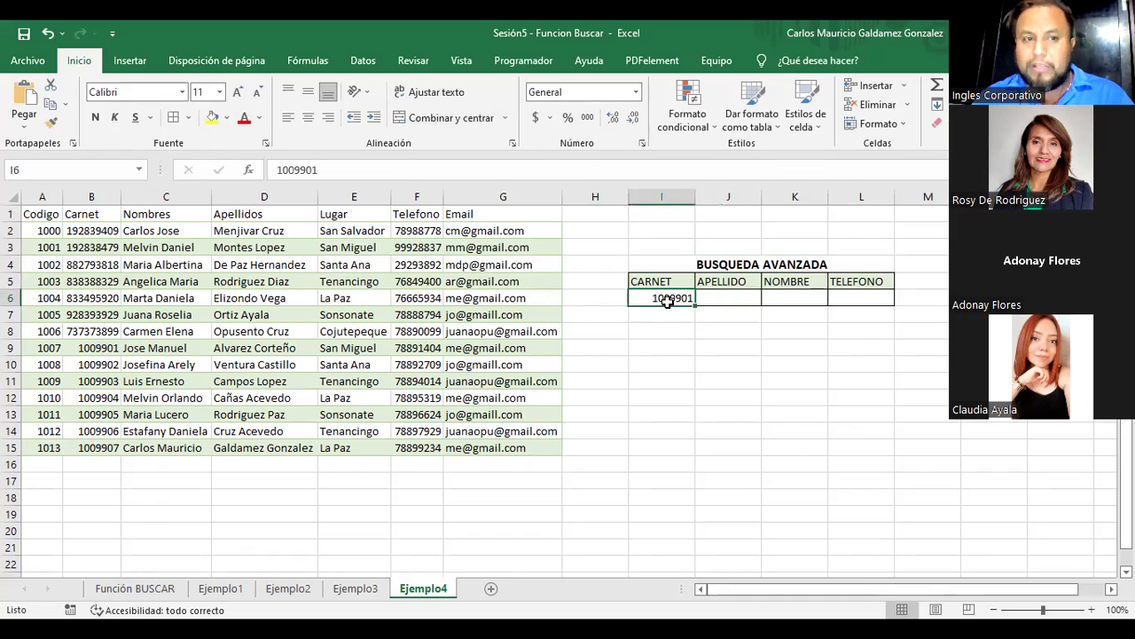
click(724, 297)
click(786, 299)
click(860, 301)
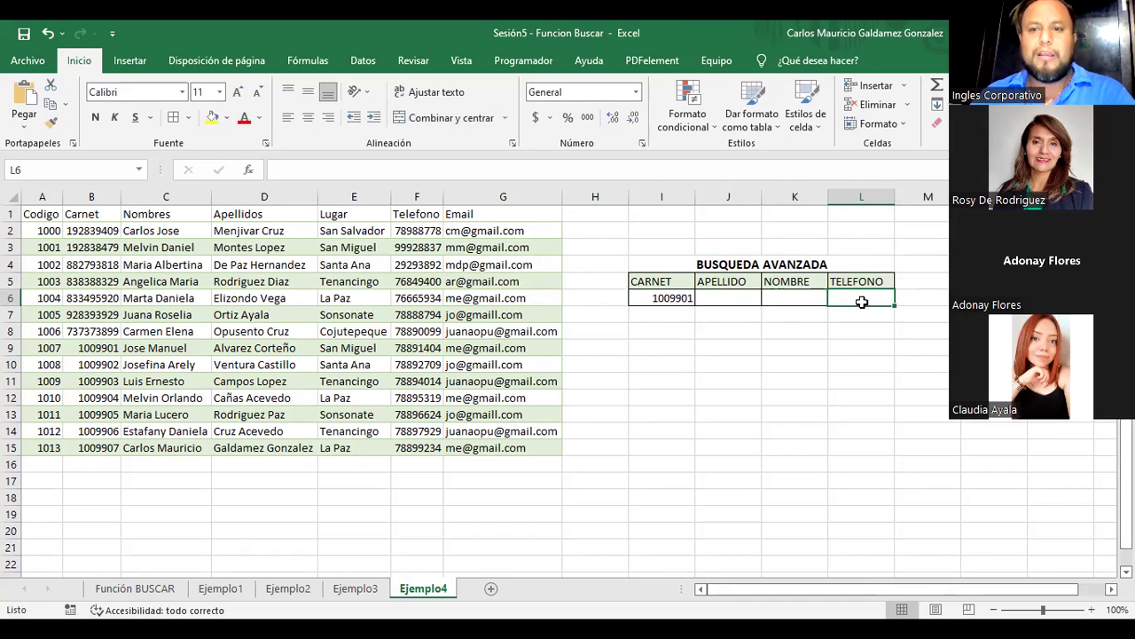
click(816, 335)
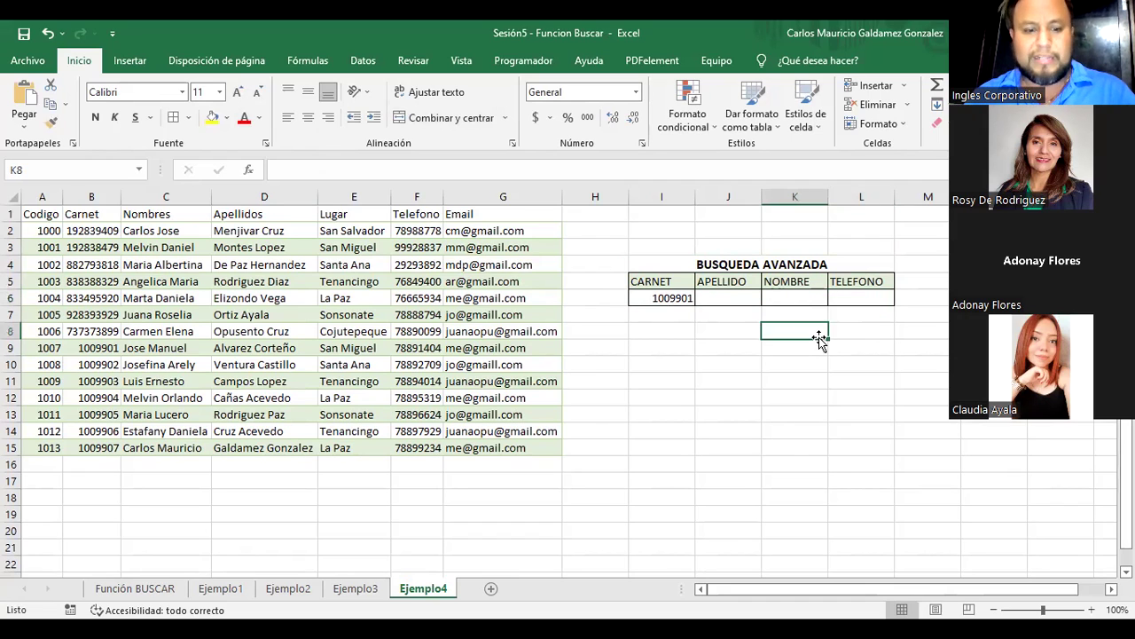
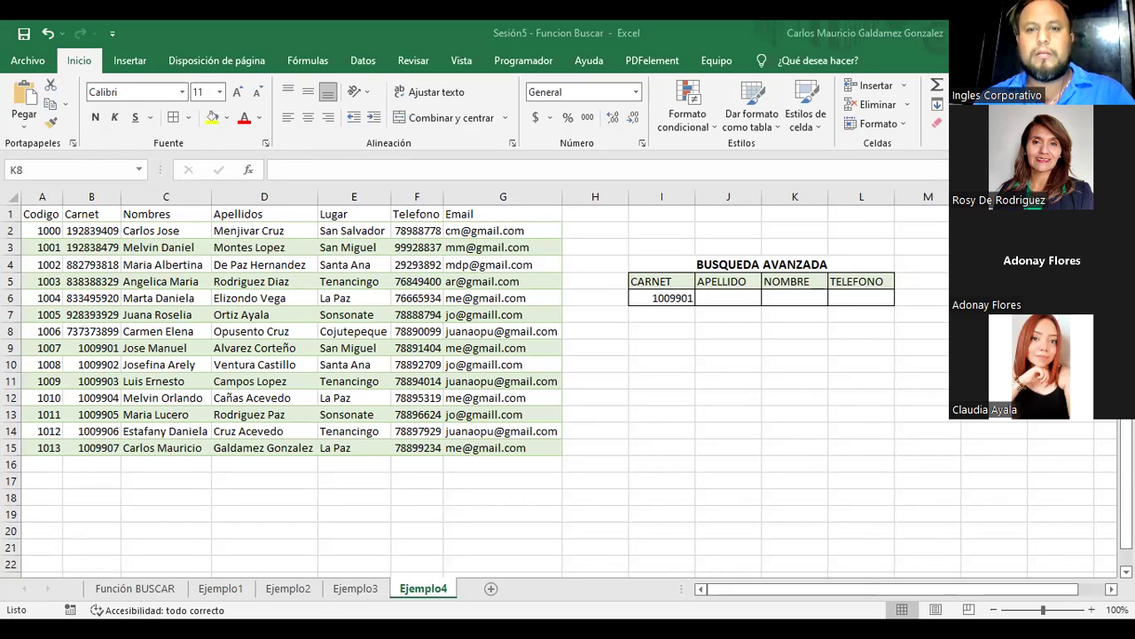
Step: Switch to the Sesion3 - CONTAR.SI workbook and show its Función CONTAR.SI sheet at 90% zoom
key(alt+Tab)
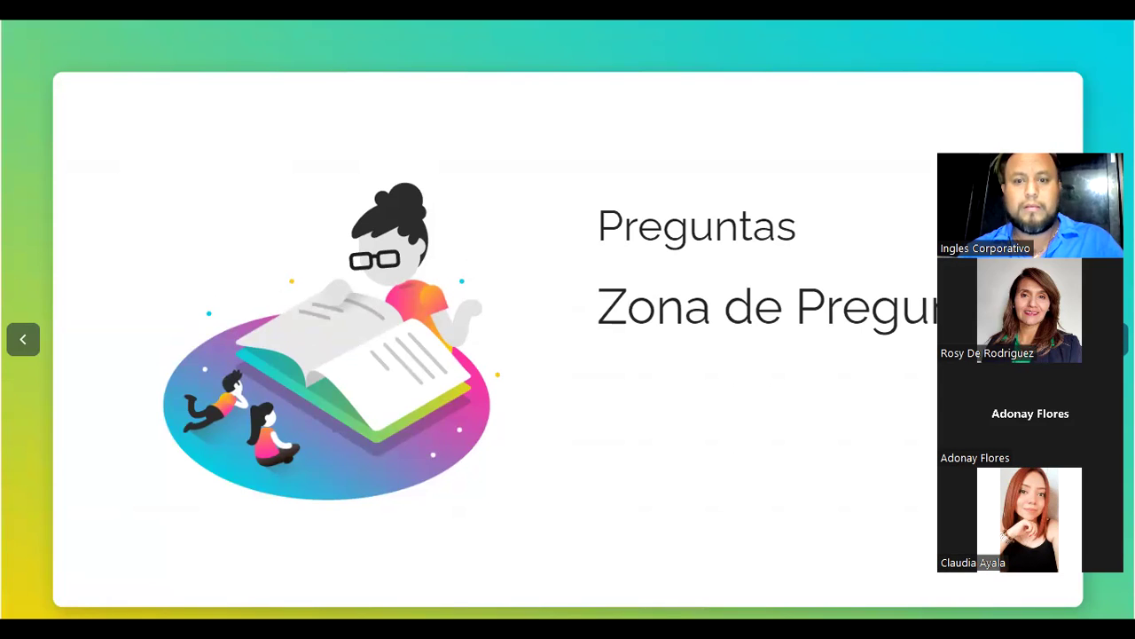
key(alt+Tab)
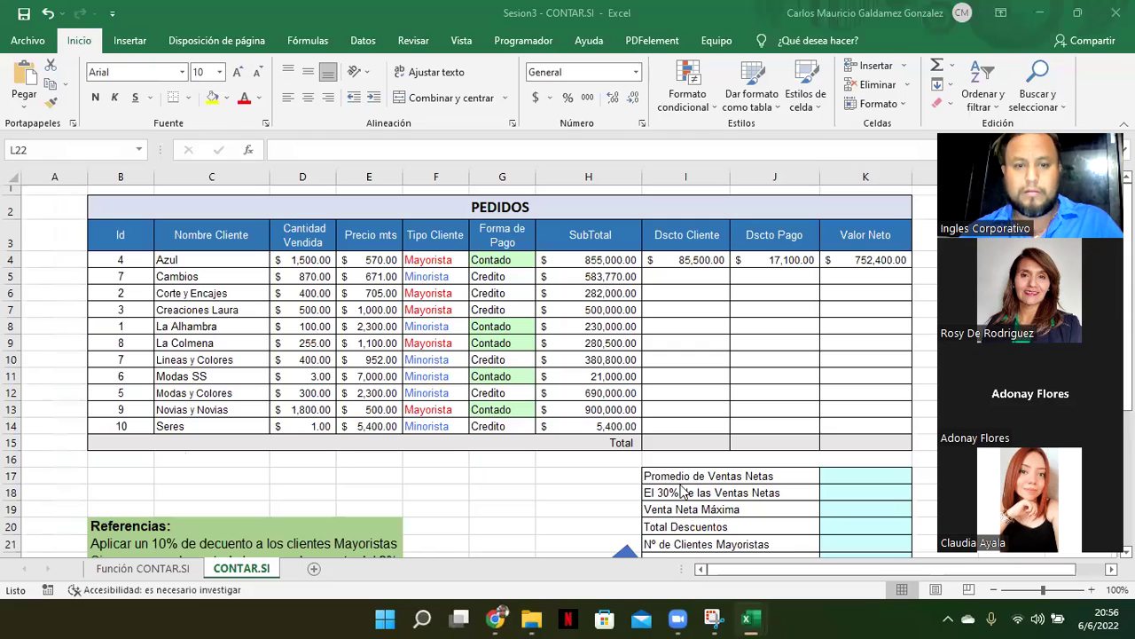
click(119, 569)
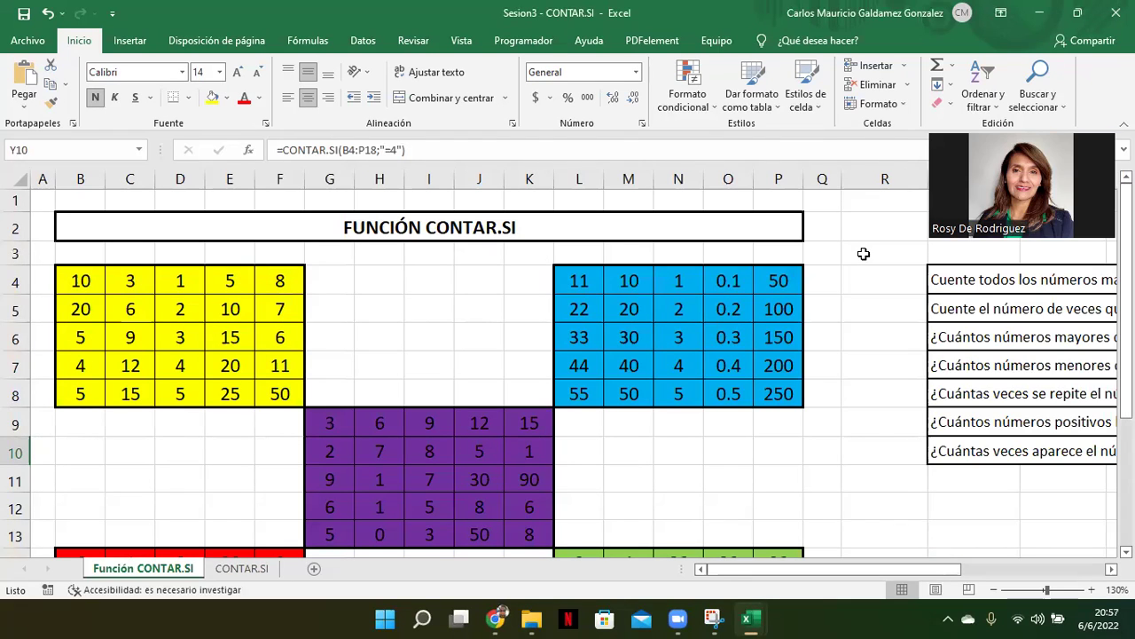
click(992, 590)
click(993, 590)
click(992, 590)
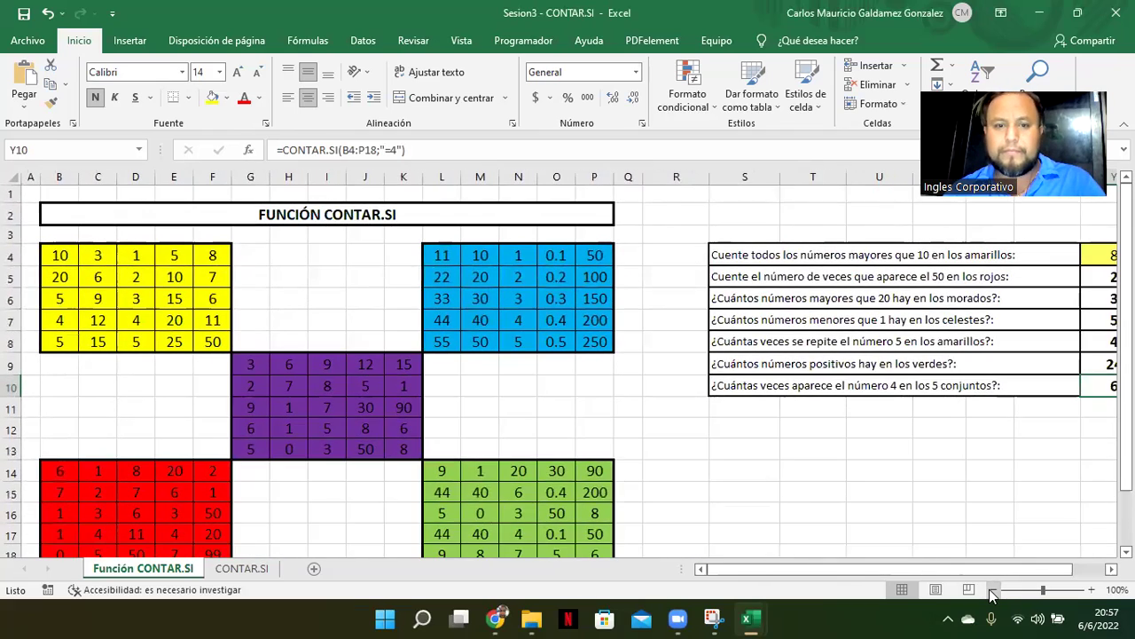
click(993, 589)
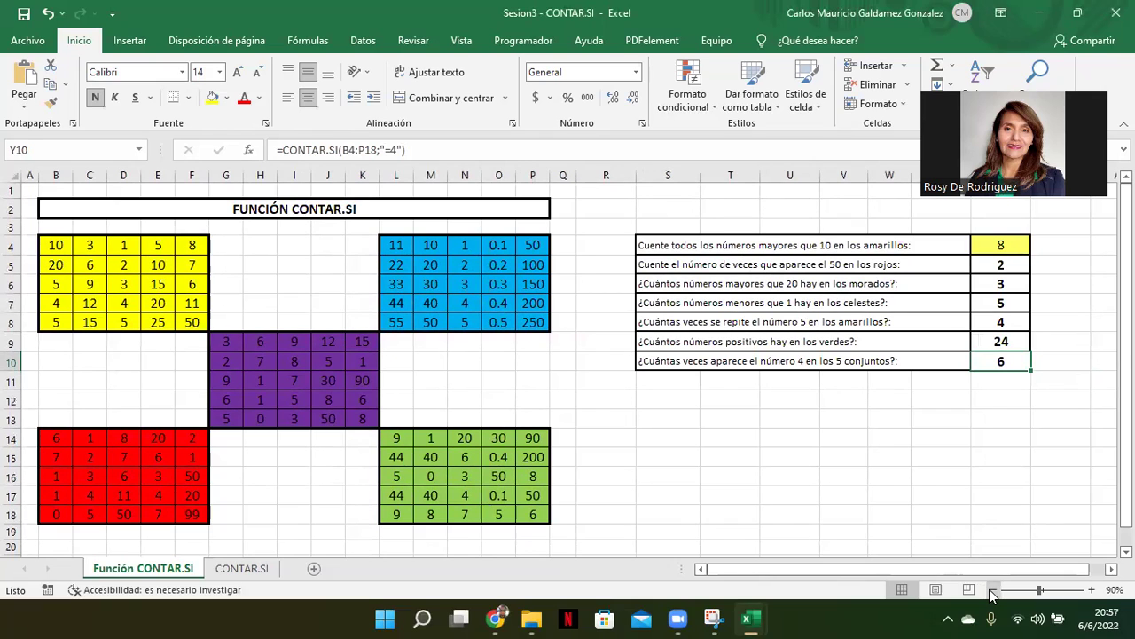
Step: Examine the CONTAR.SI formulas in Y4 for yellow numbers above 10 and in Y9 for positive green numbers
click(1001, 344)
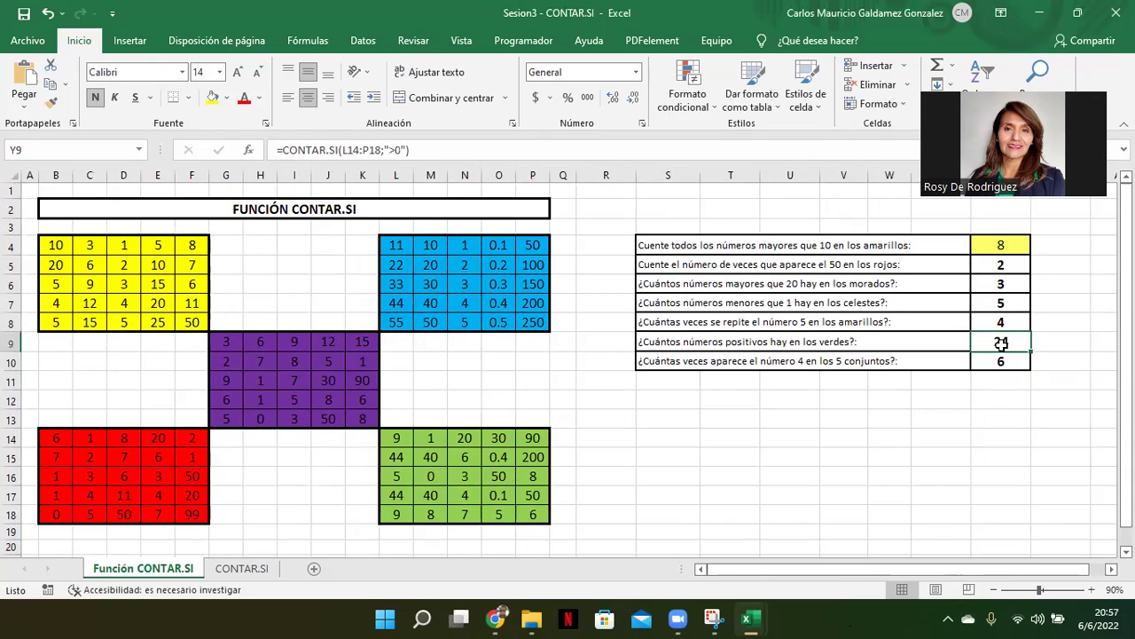
click(1003, 243)
double_click(1004, 244)
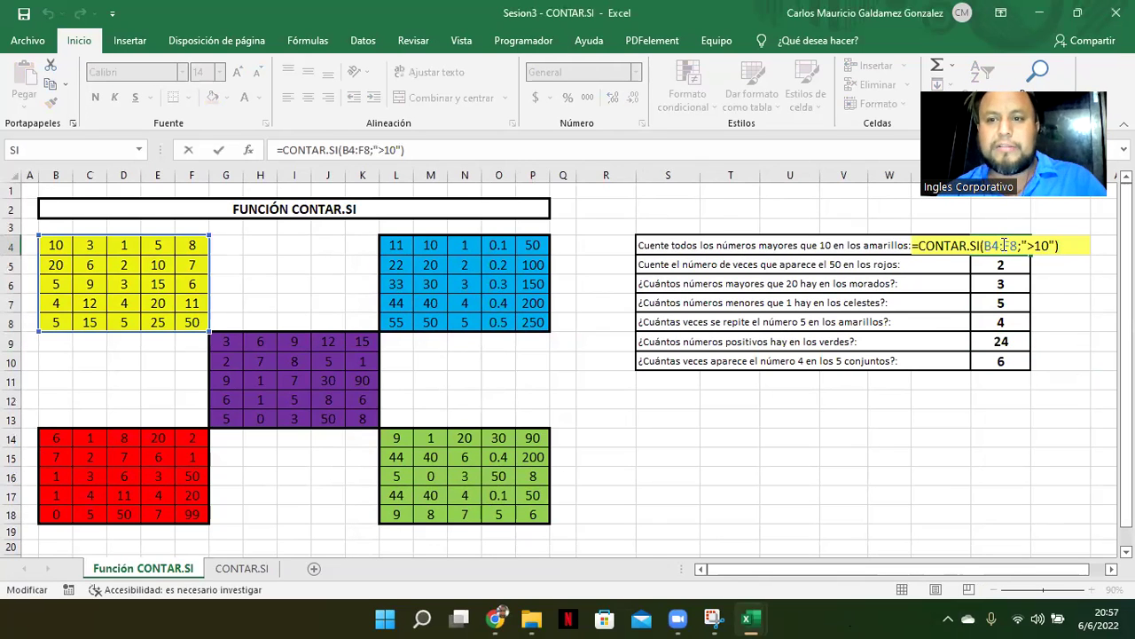
key(Return)
key(Return)
key(Return)
key(Return)
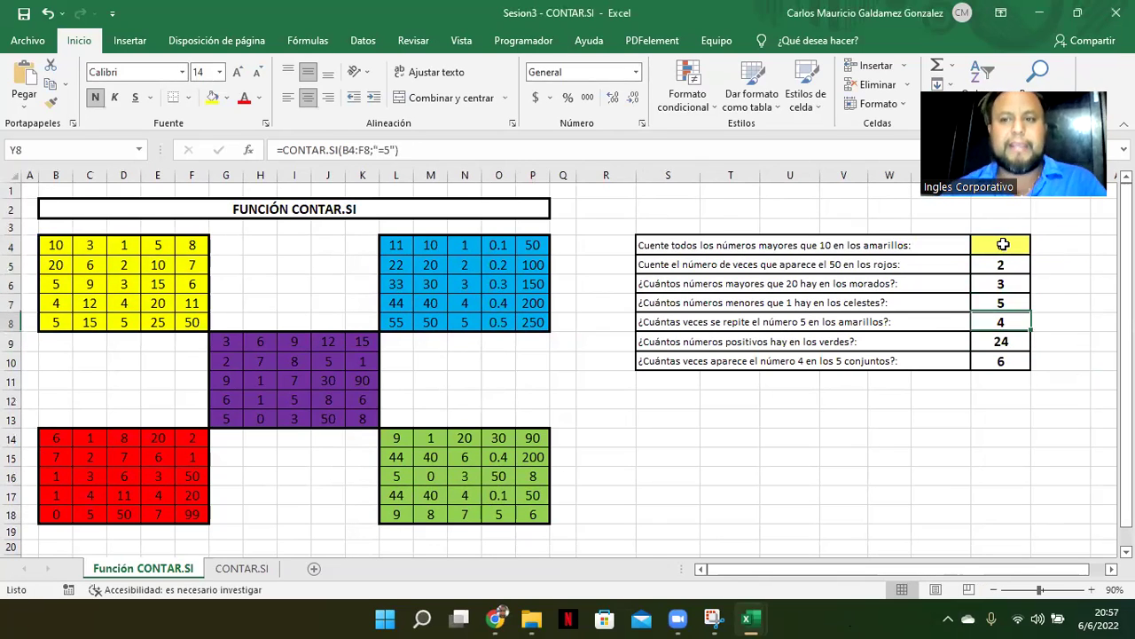
key(Return)
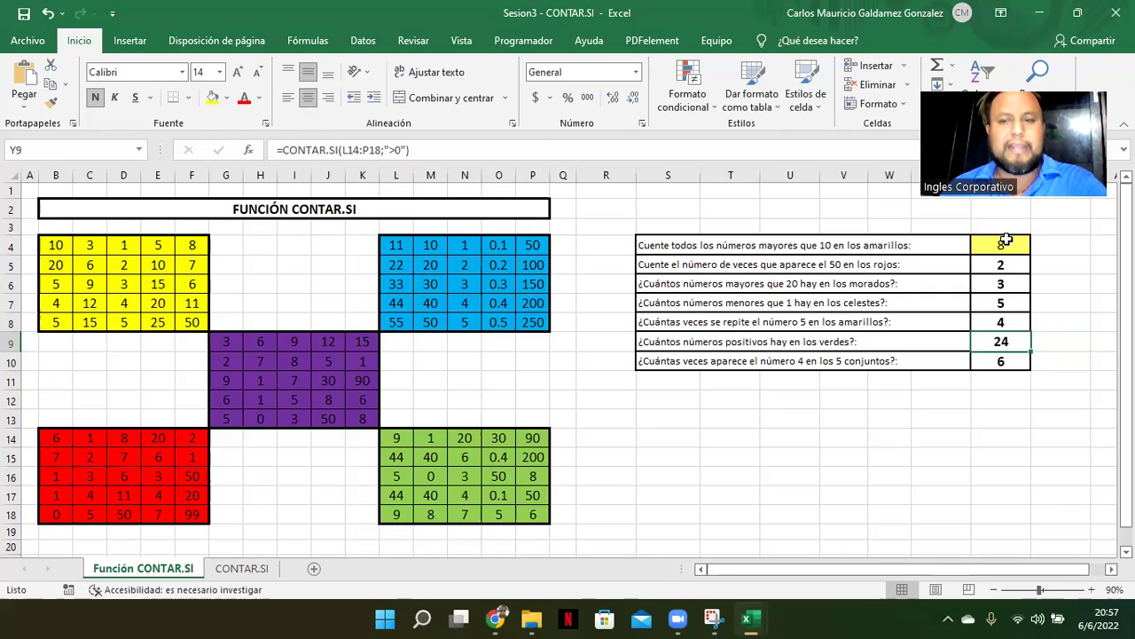
key(F2)
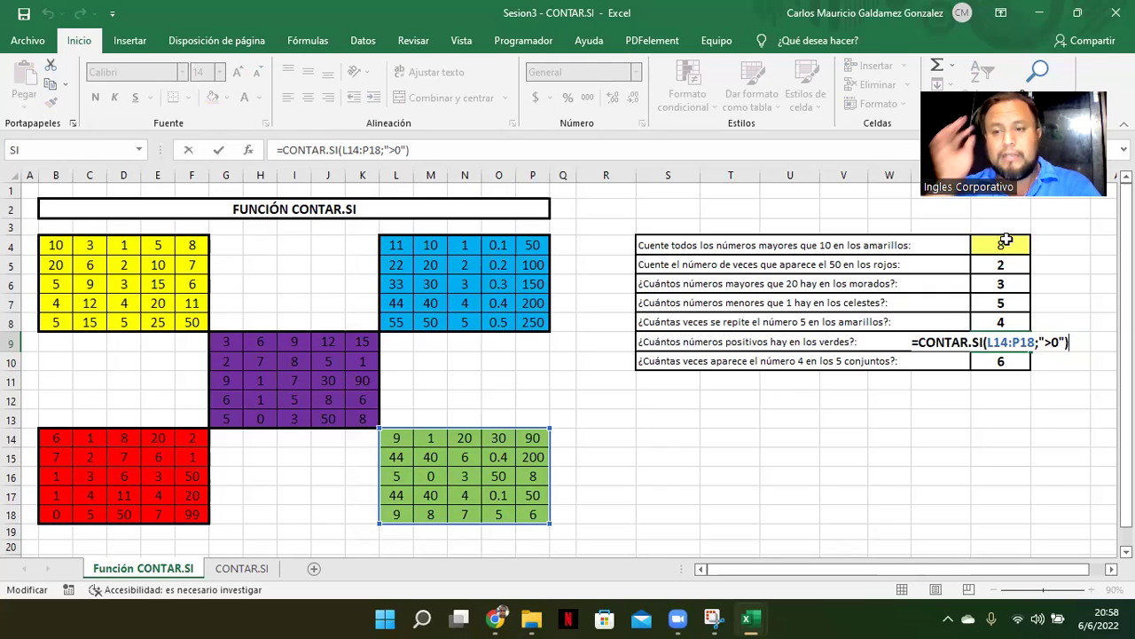
key(Return)
key(Up)
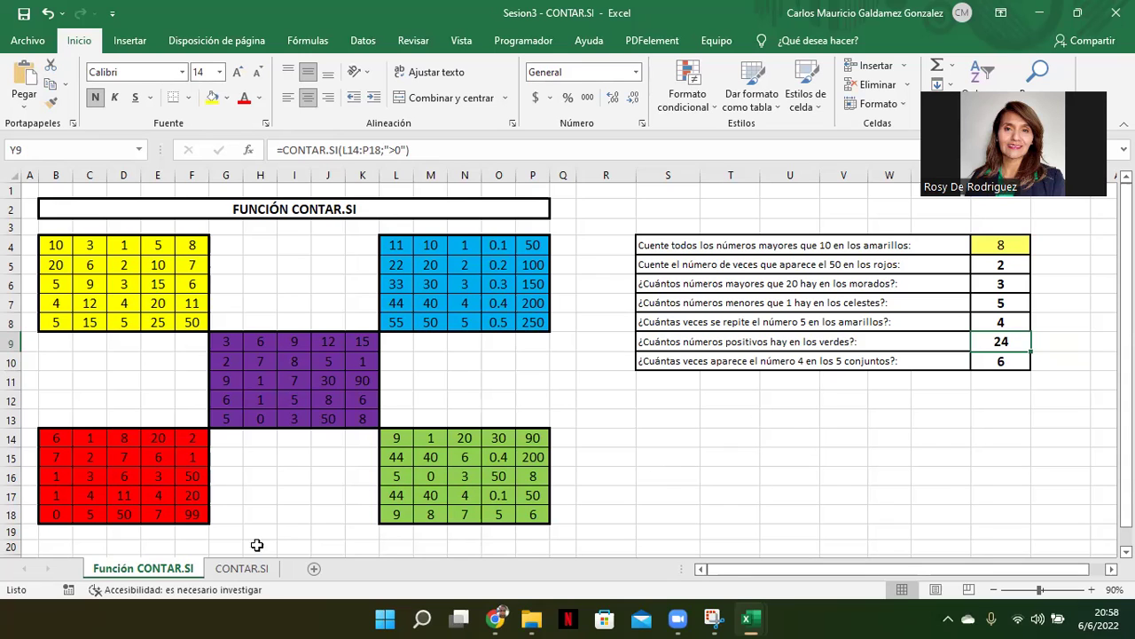
Step: On the CONTAR.SI sheet, review the client count cells K21:K26 and select the Nº de Clientes Mayoristas cell
click(251, 572)
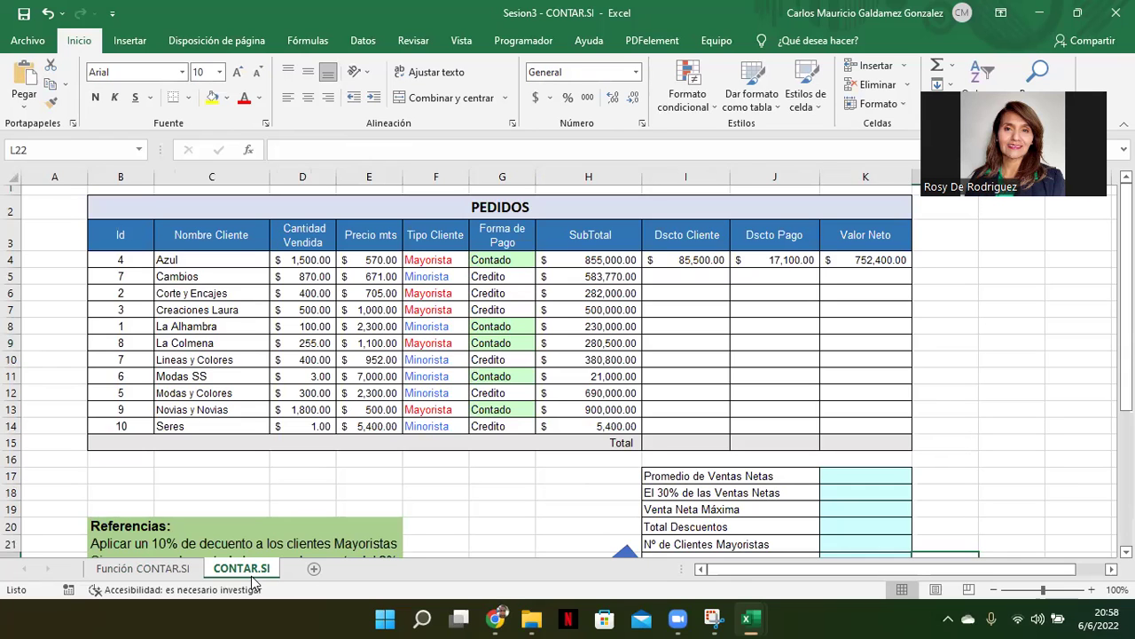
drag(1126, 293, 1125, 384)
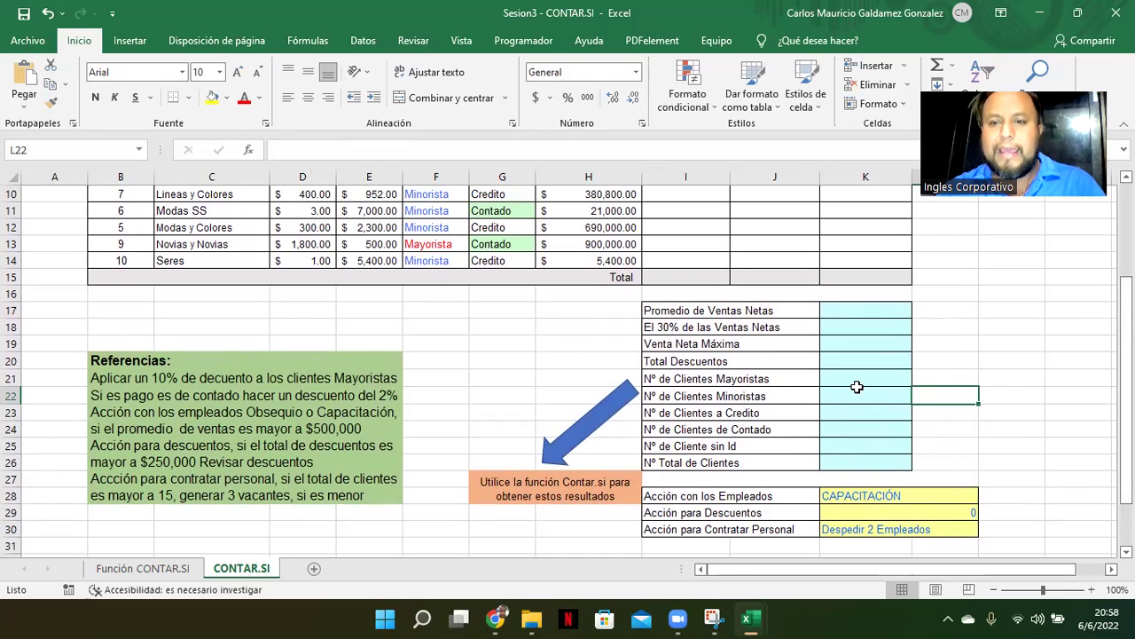
drag(853, 377, 855, 459)
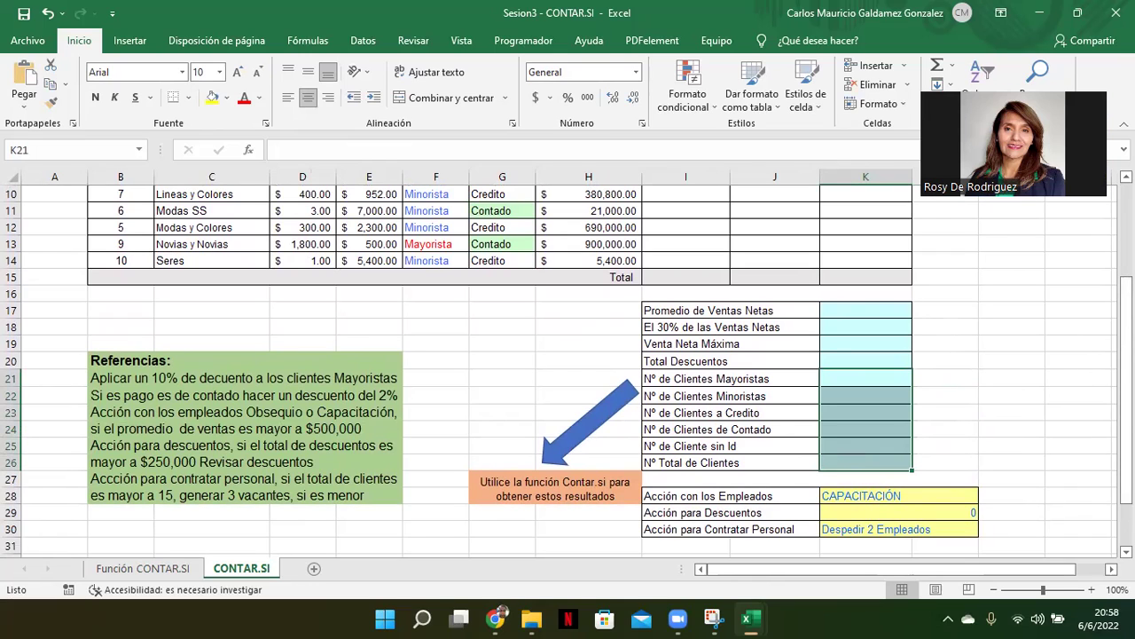
scroll(855, 459, up, 1)
scroll(855, 459, up, 1)
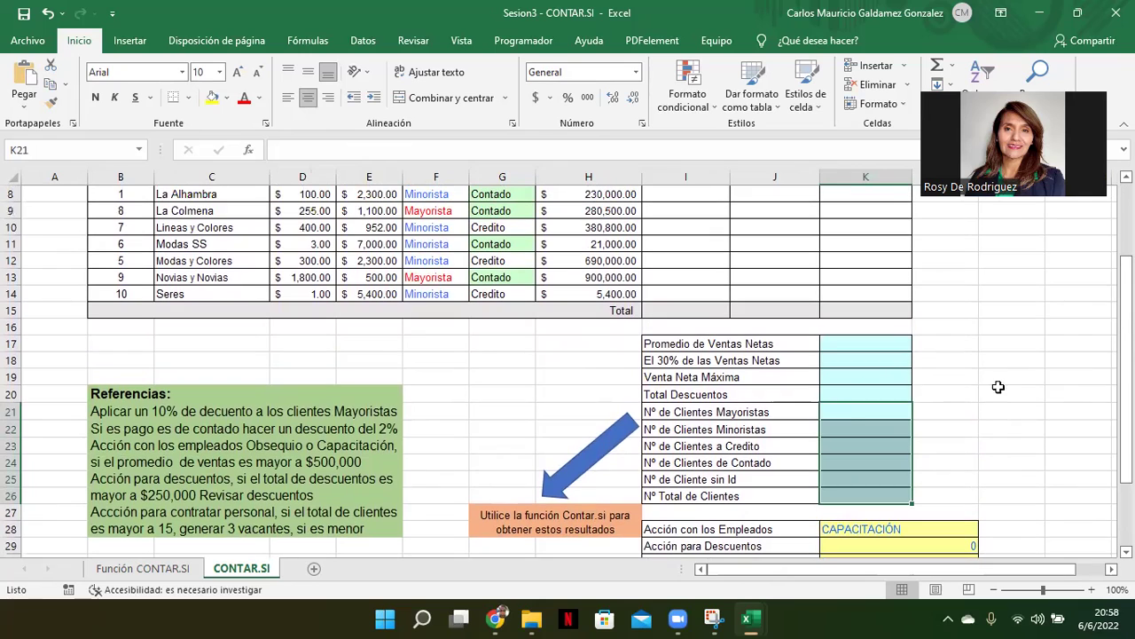
click(843, 413)
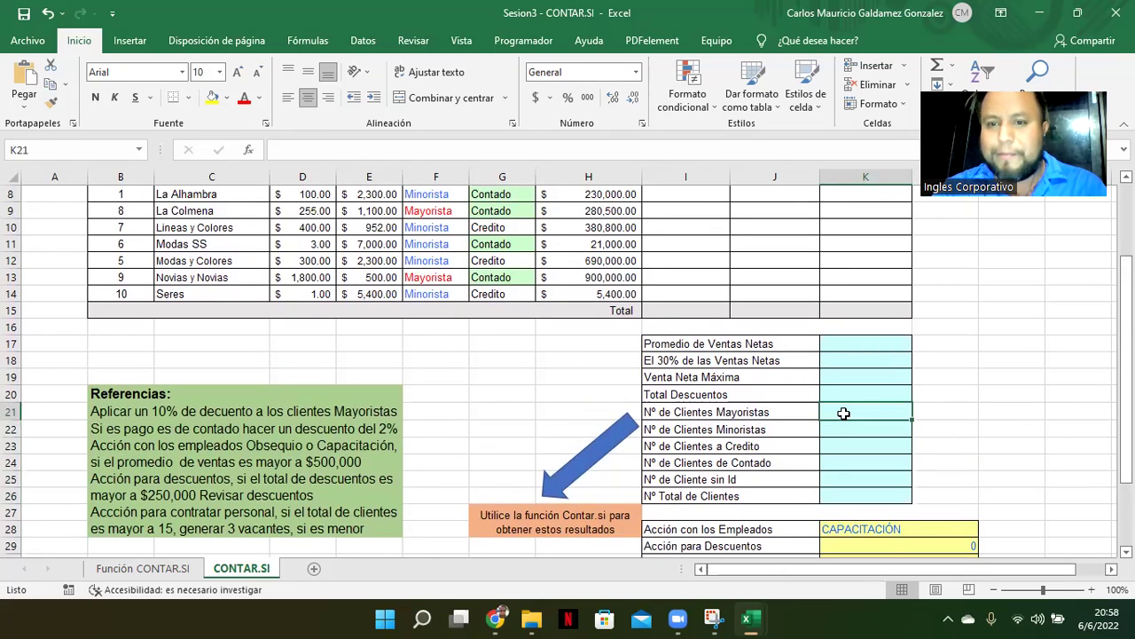
Step: In the Nº de Clientes Mayoristas cell K21, enter the formula =CONTAR.SI(F4:F14;"Mayorista")
text(=)
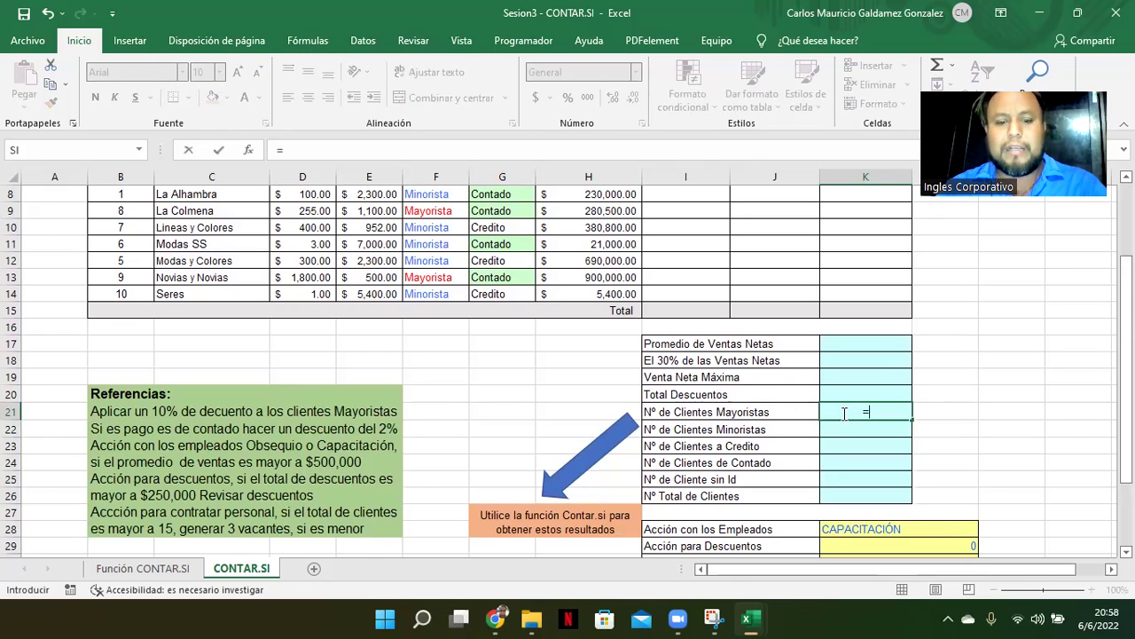
text(contar.si)
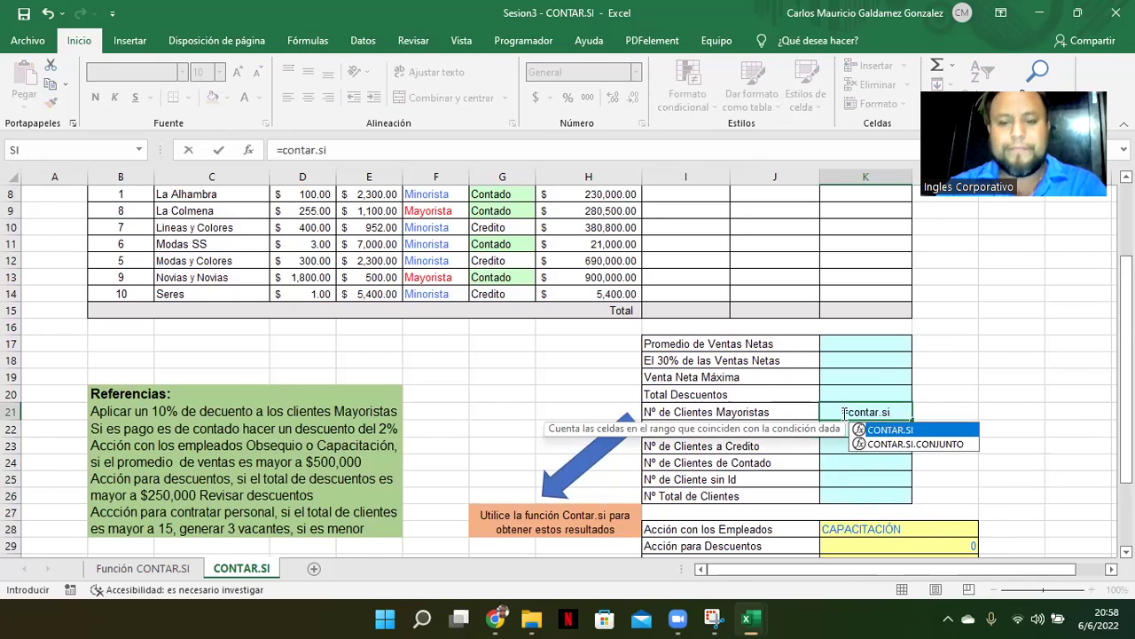
key(Tab)
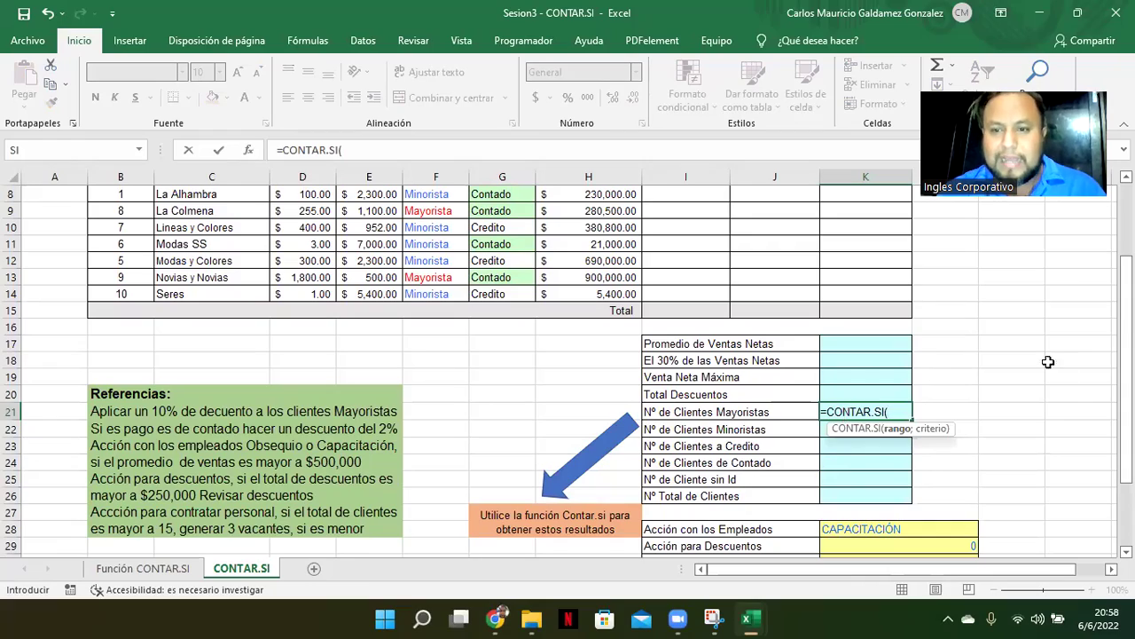
scroll(1125, 373, up, 1)
scroll(568, 371, up, 5)
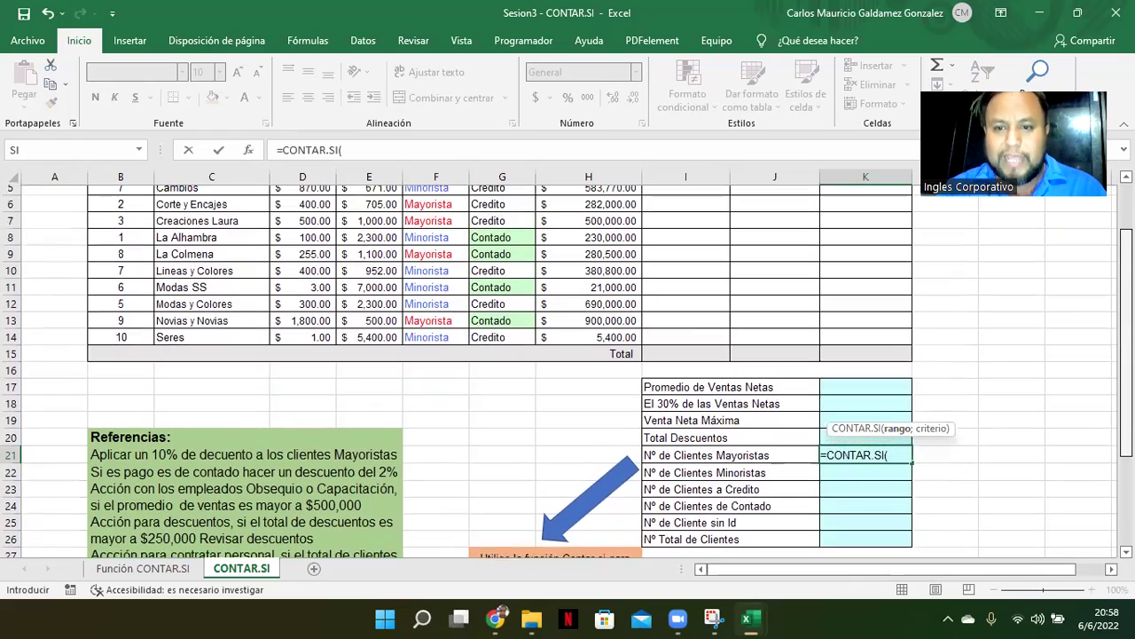
scroll(568, 372, down, 1)
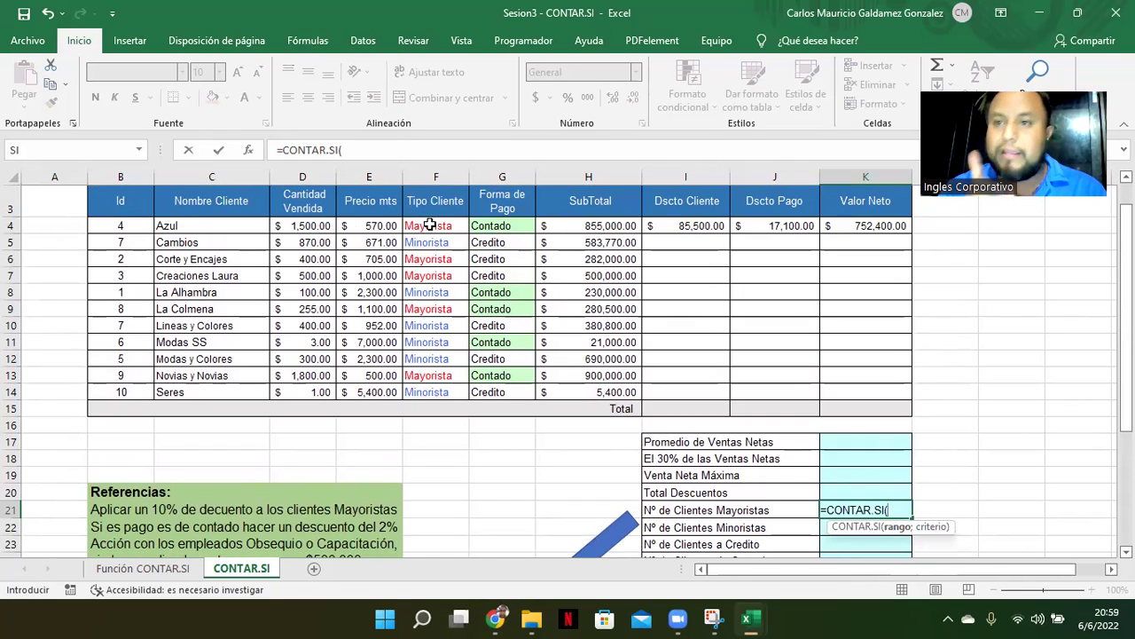
drag(429, 226, 438, 390)
text(;)
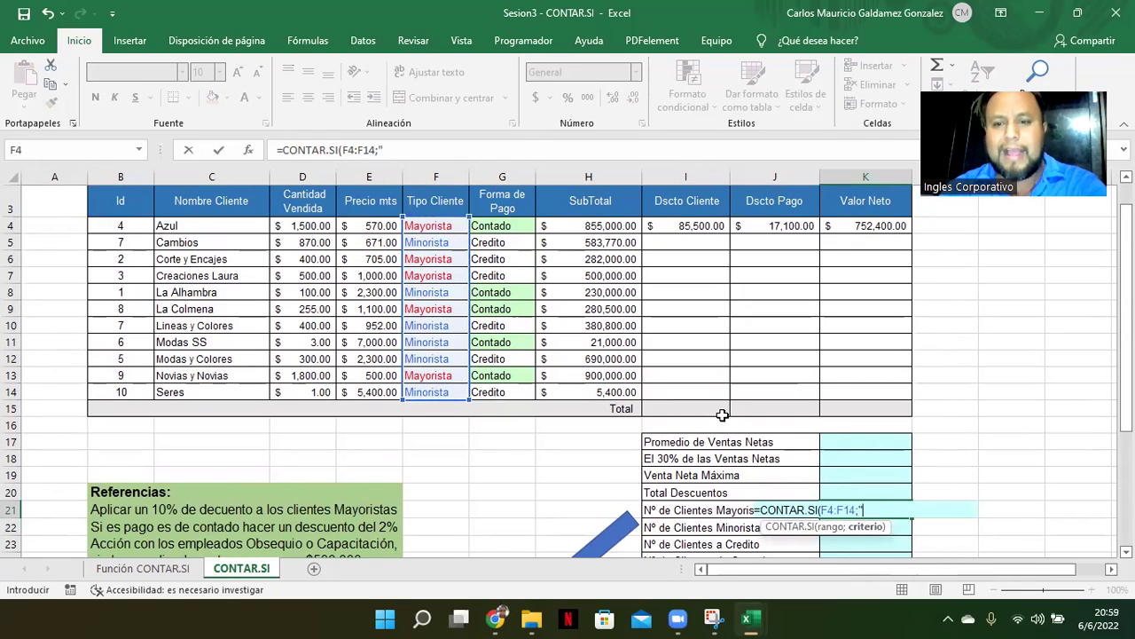
text("Mayori)
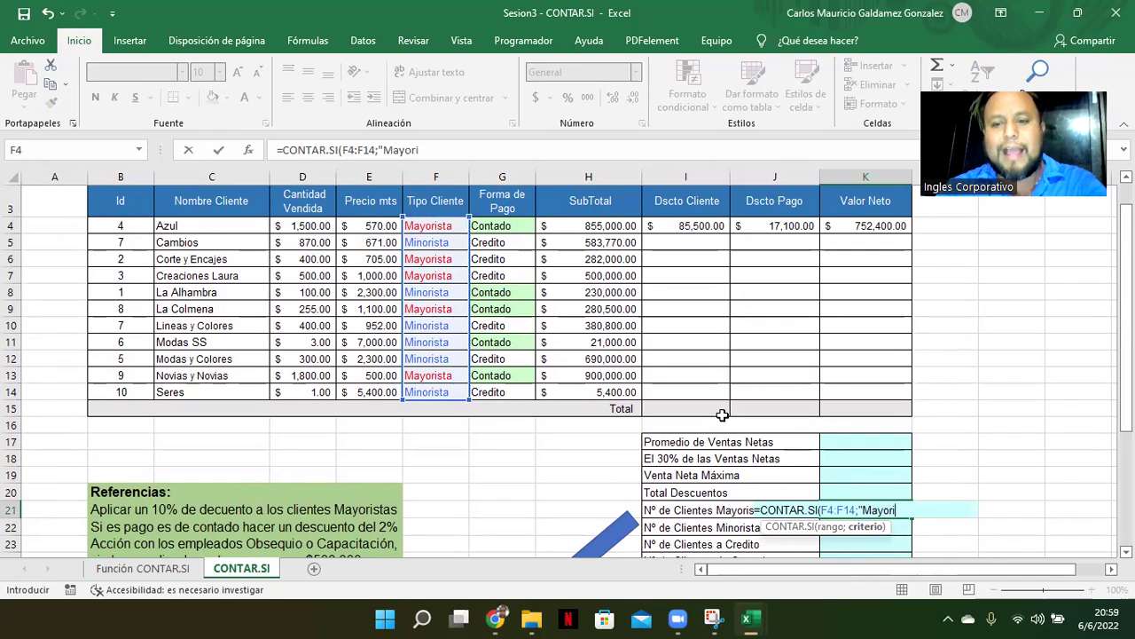
text(sta")
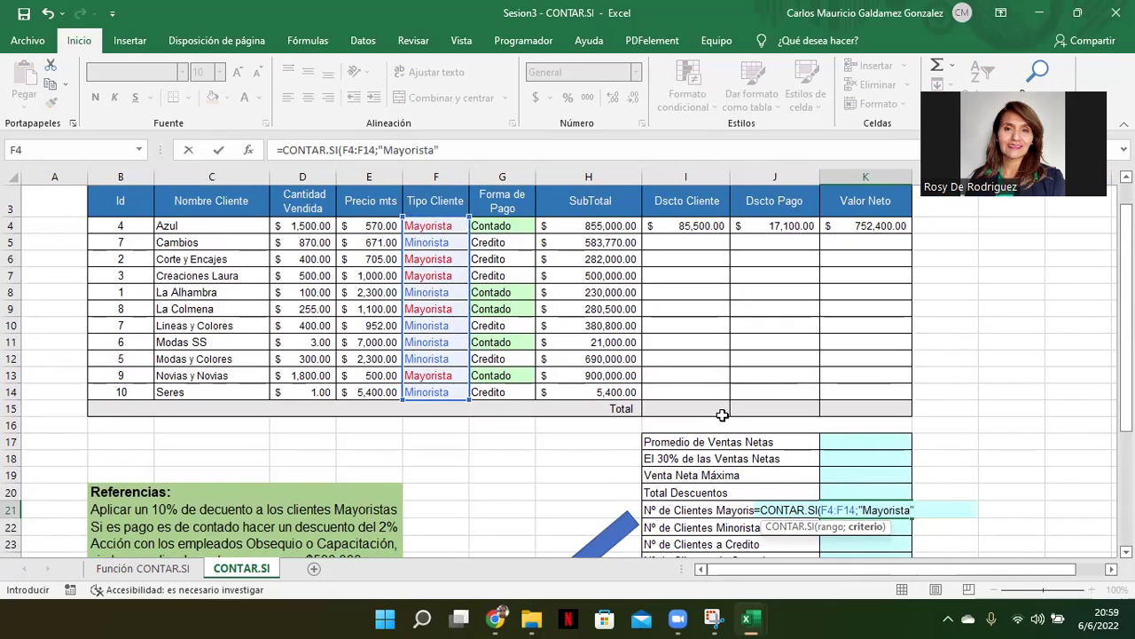
text())
key(ctrl+Return)
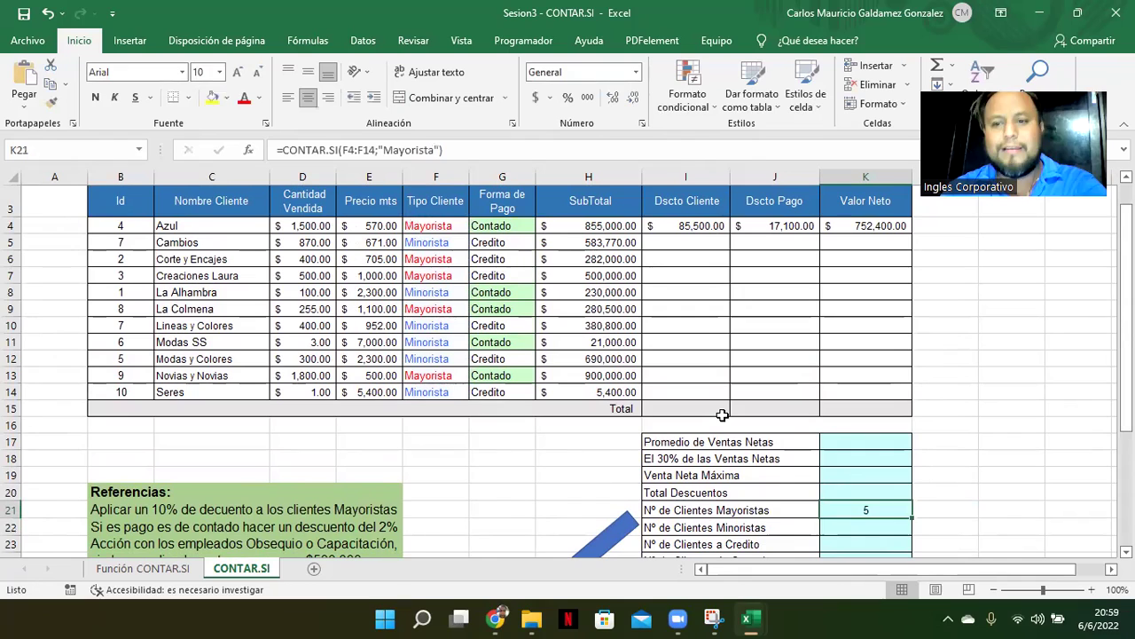
Step: Check the Mayorista entries in the Tipo Cliente column against the count in K21 and review its CONTAR.SI range argument
click(440, 227)
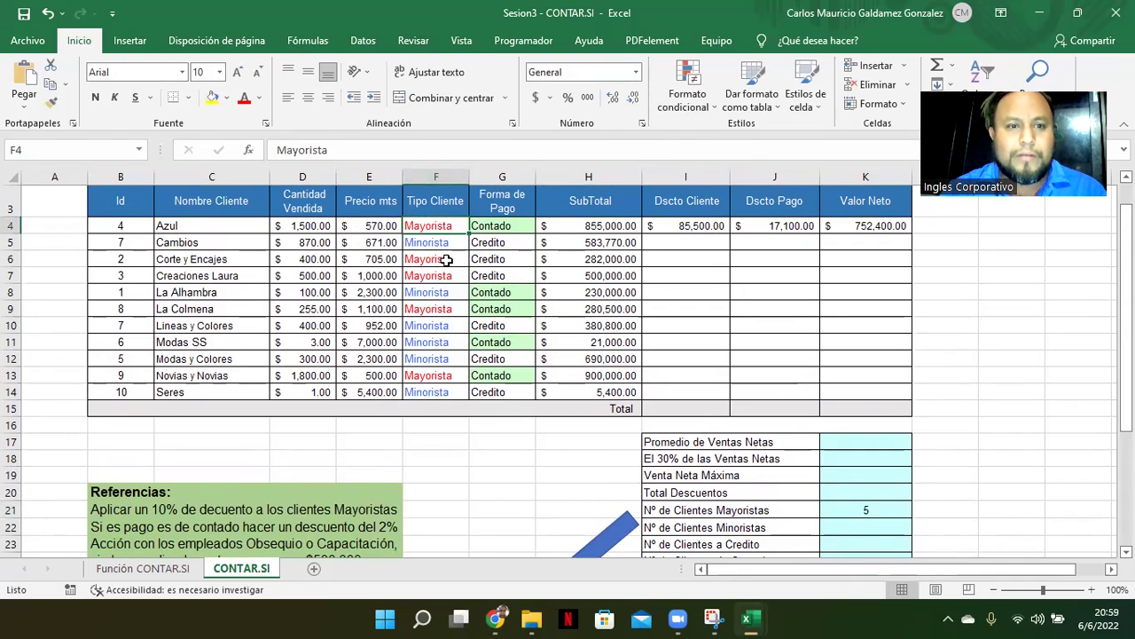
click(451, 258)
click(452, 278)
click(454, 310)
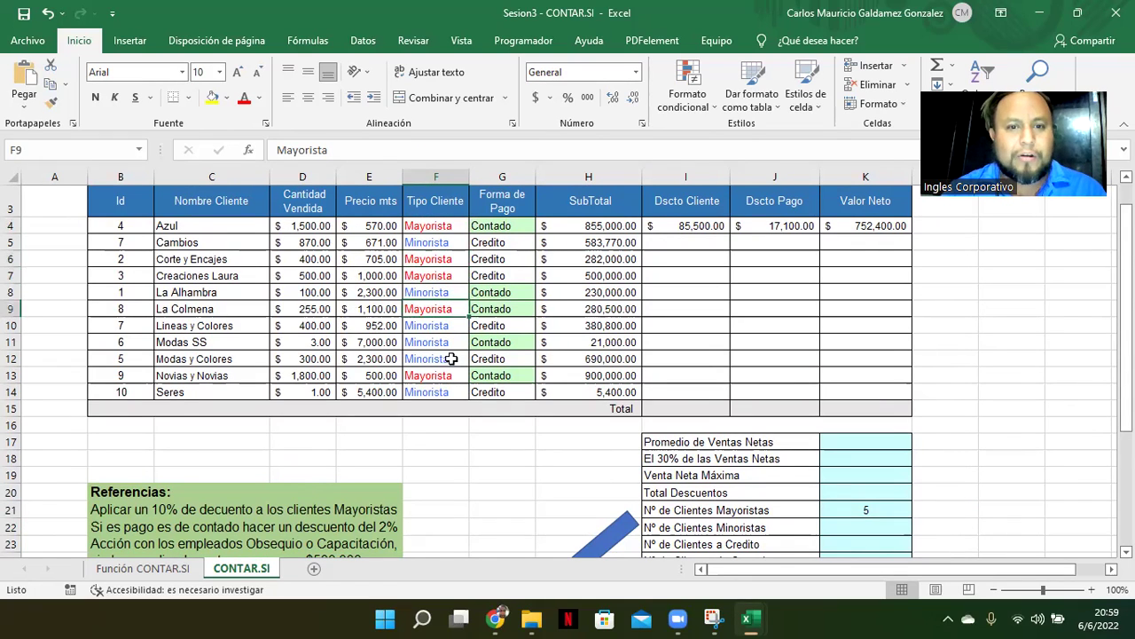
click(454, 376)
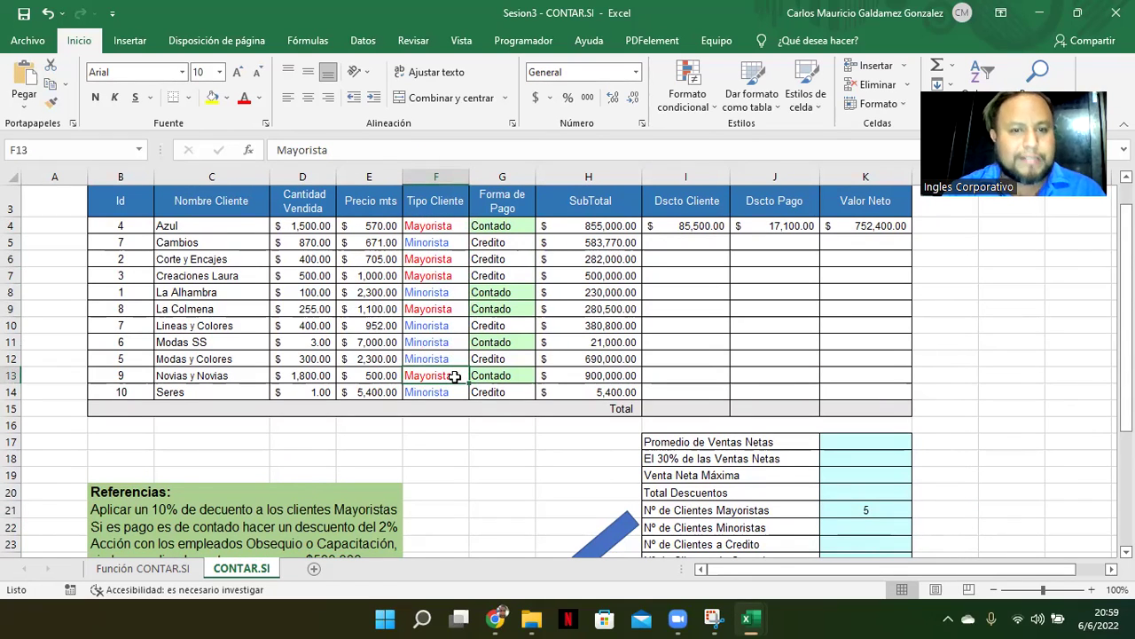
click(890, 508)
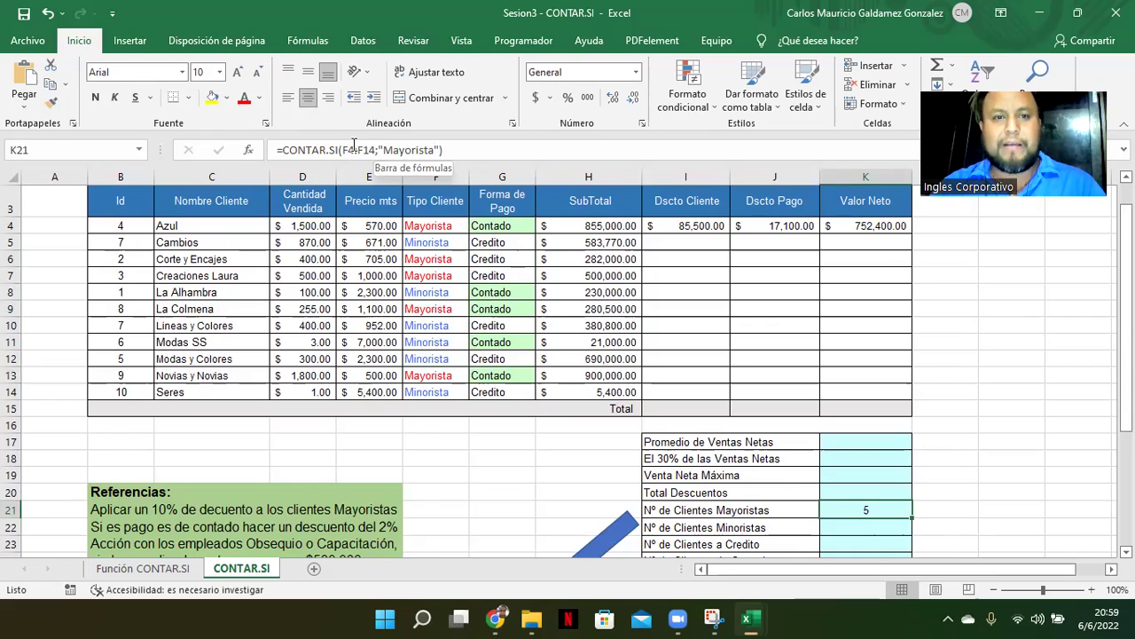
double_click(872, 510)
click(827, 510)
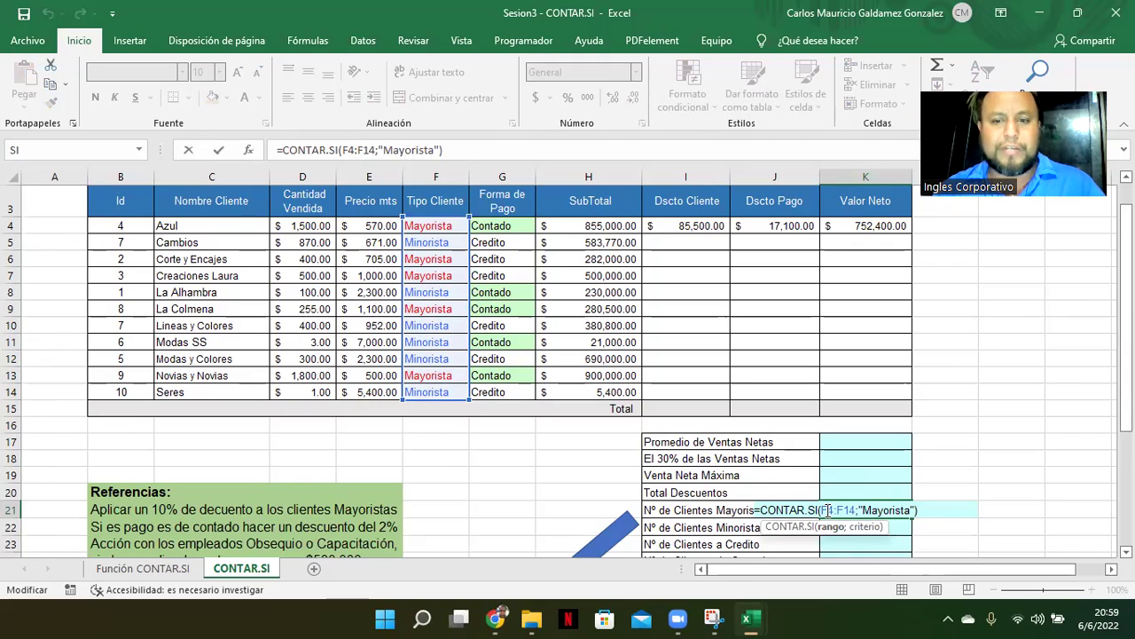
key(Return)
Step: In the Nº de Clientes Minoristas cell K22, enter the formula =CONTAR.SI(F4:F14;"Minorista")
key(F2)
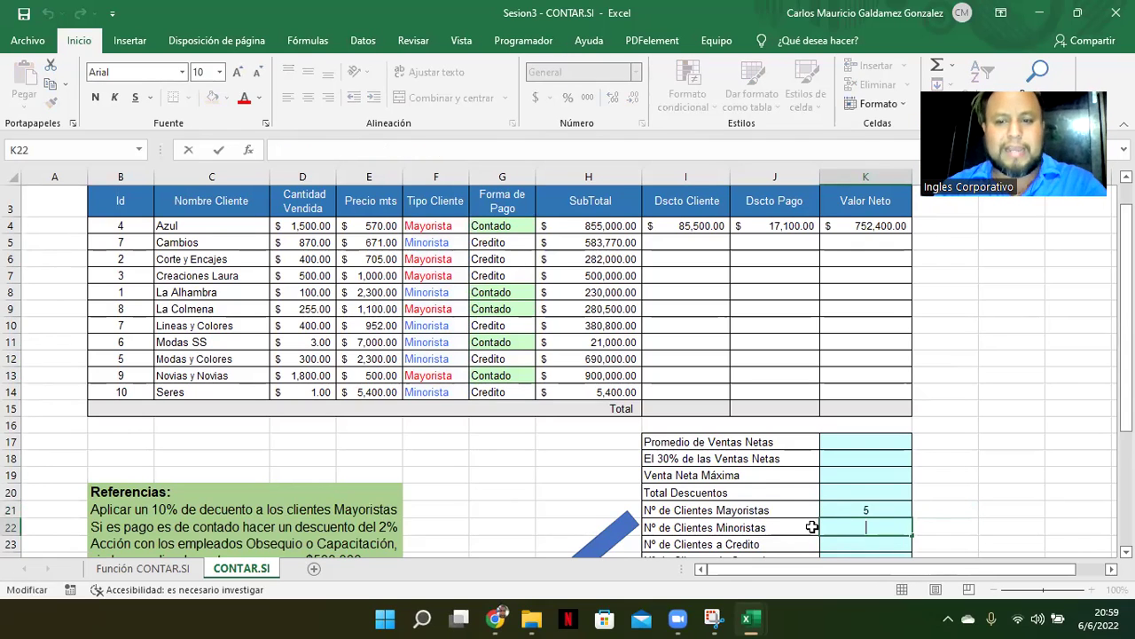
text(=con)
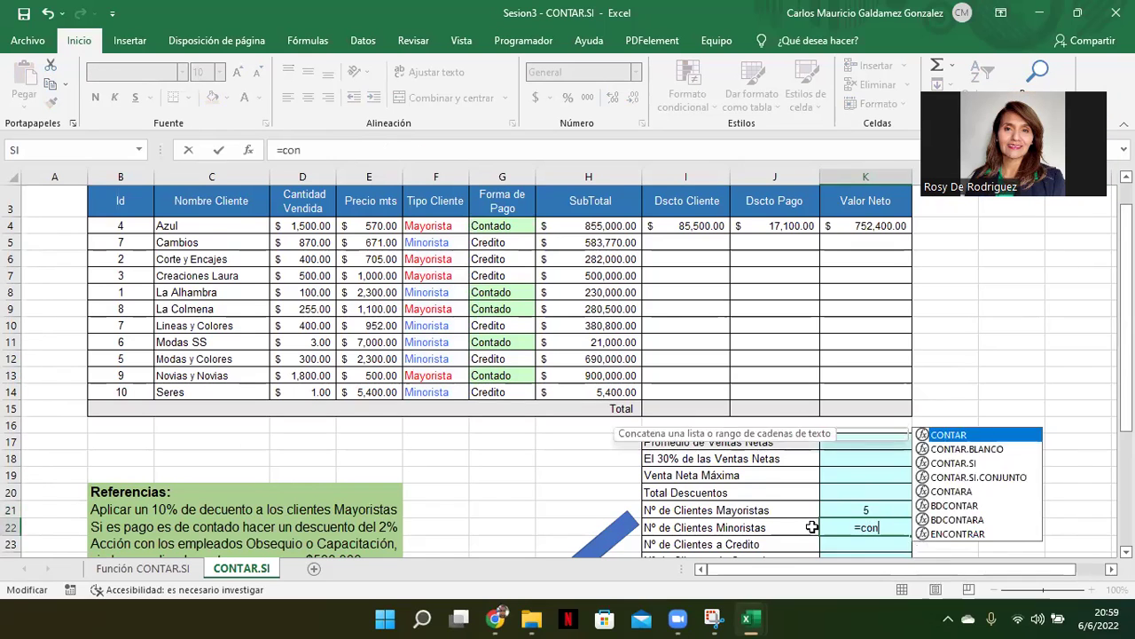
text(tar.si)
key(Tab)
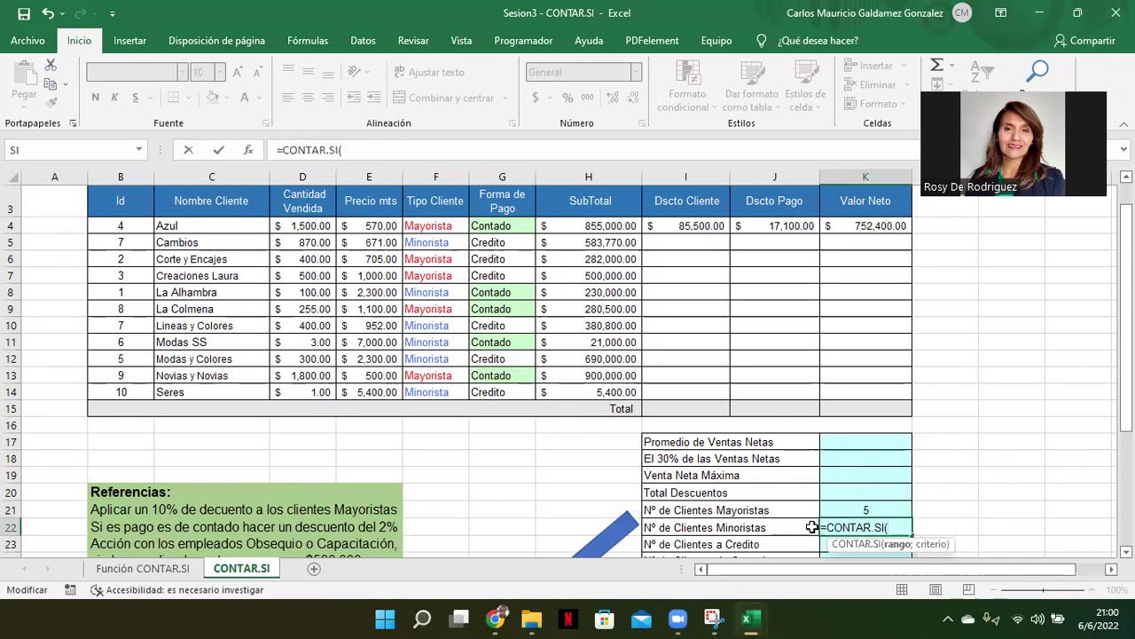
drag(426, 225, 438, 385)
text(;"Mi)
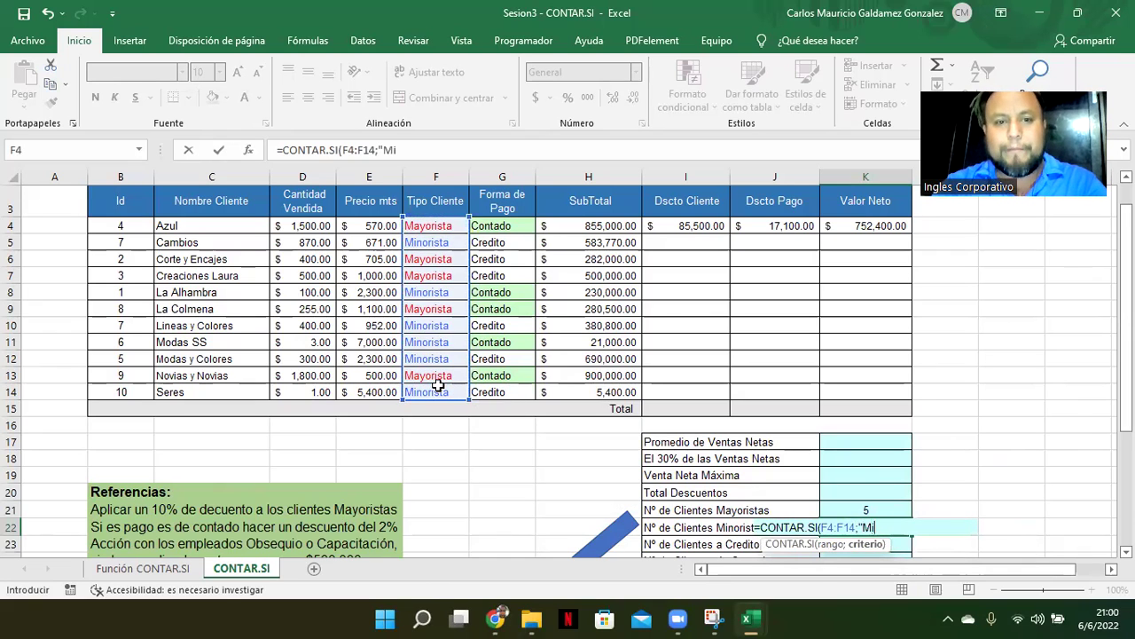
text(norista")
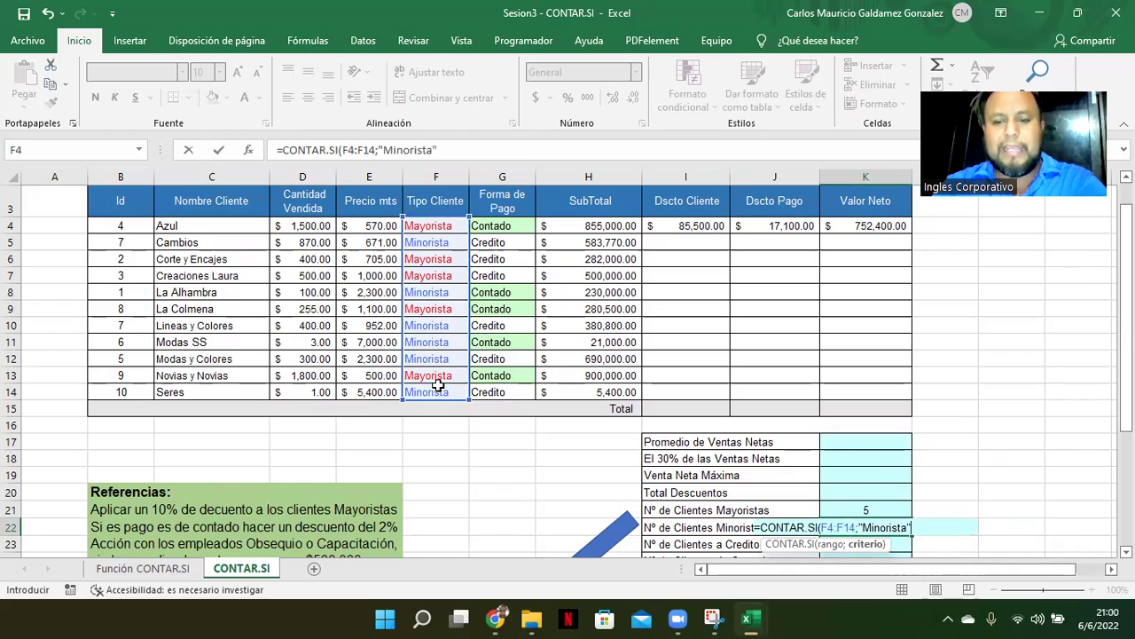
key(ctrl+Return)
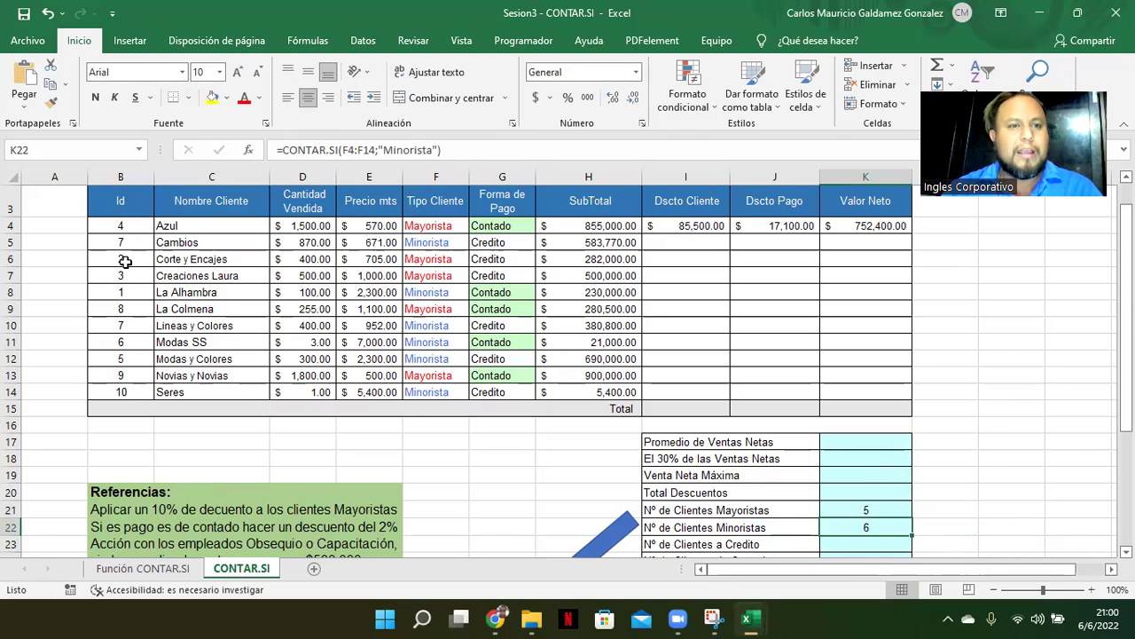
Step: Compare the client rows in F4:F14 and the Id column with the sum of the counts in K21:K22
drag(439, 228, 423, 395)
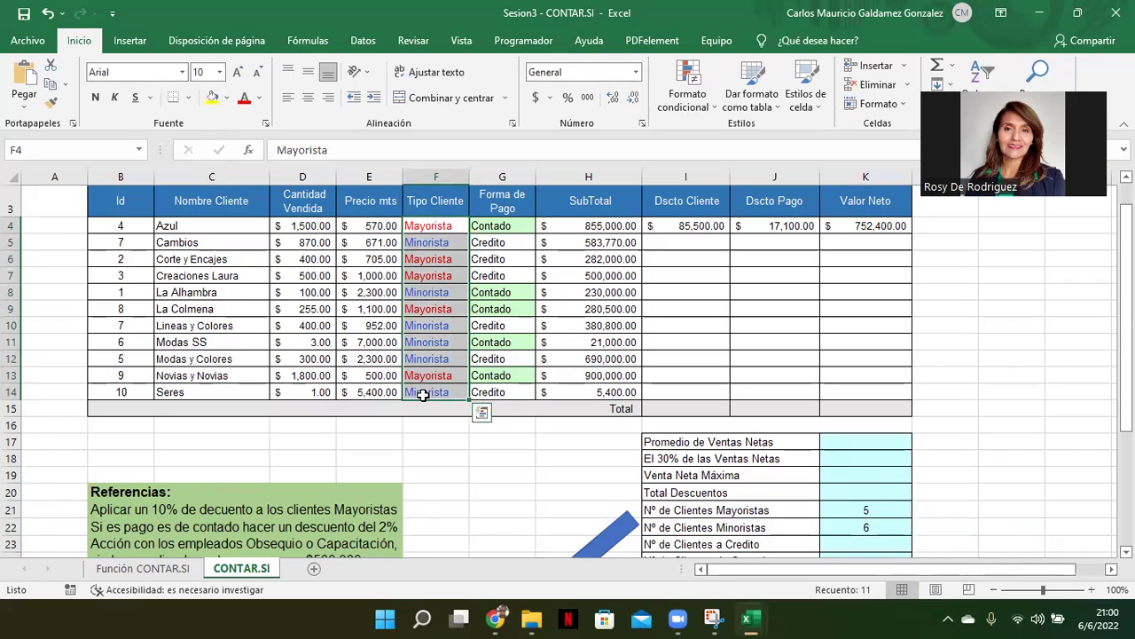
click(141, 391)
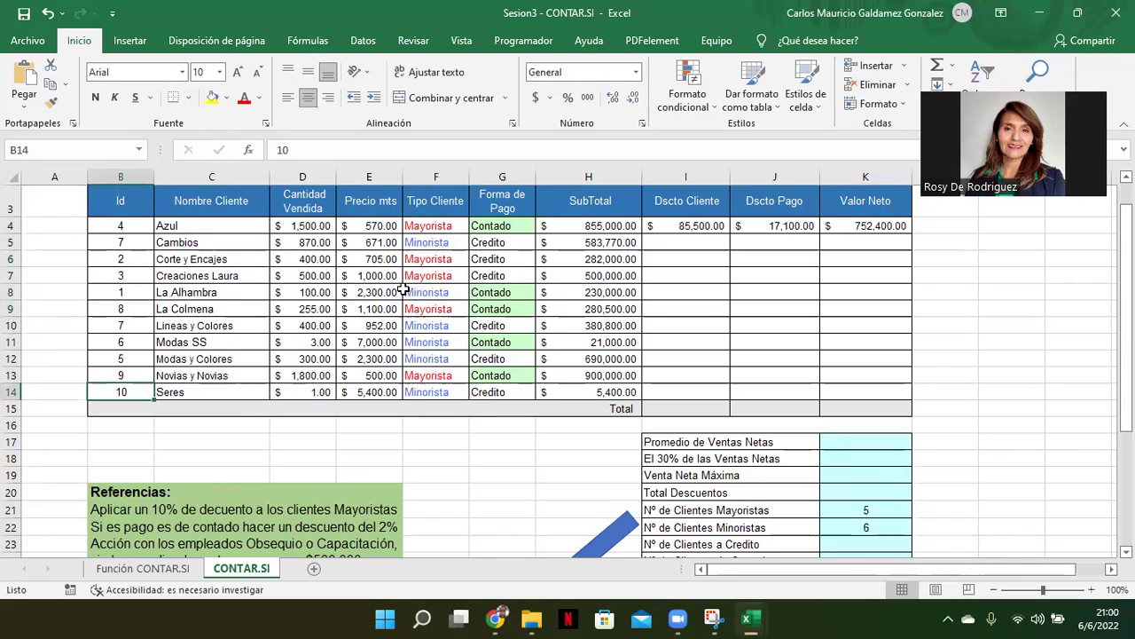
drag(122, 259, 124, 375)
drag(429, 226, 428, 399)
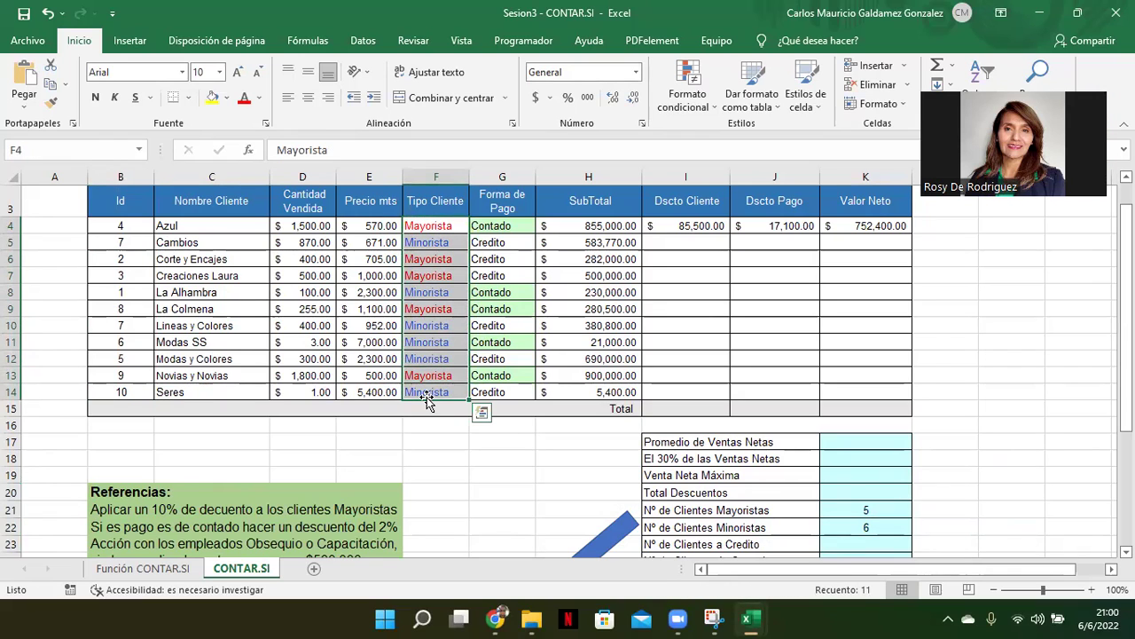
drag(849, 511, 850, 527)
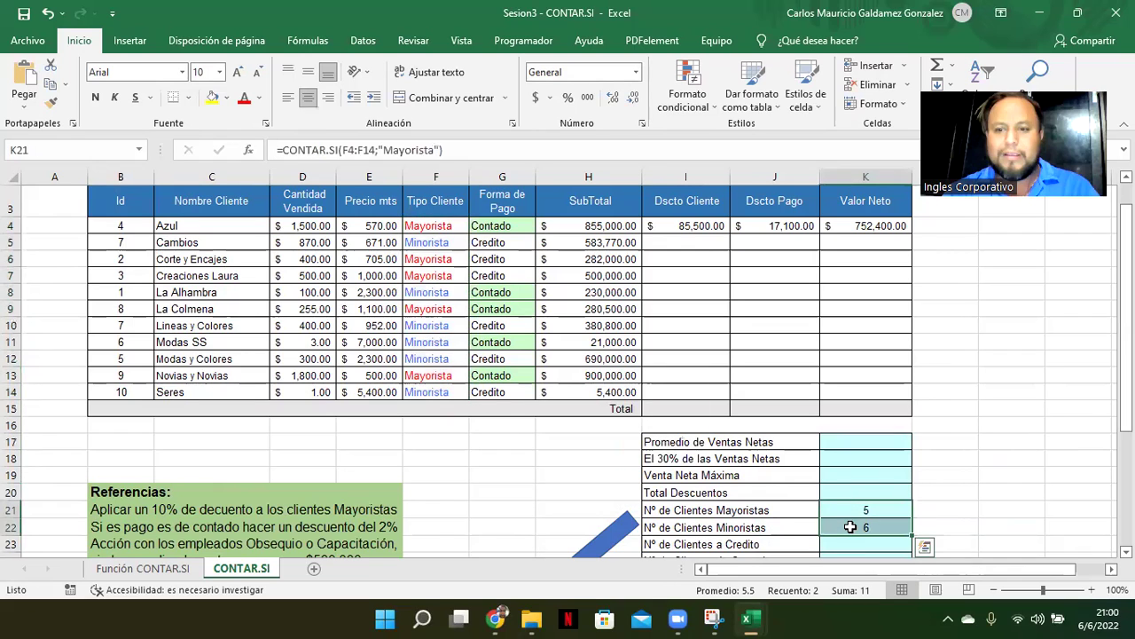
Step: Review the Forma de Pago column and the remaining client count cells K23:K26, from Clientes a Credito to Total de Clientes
click(761, 527)
key(Down)
key(Right)
scroll(761, 528, down, 1)
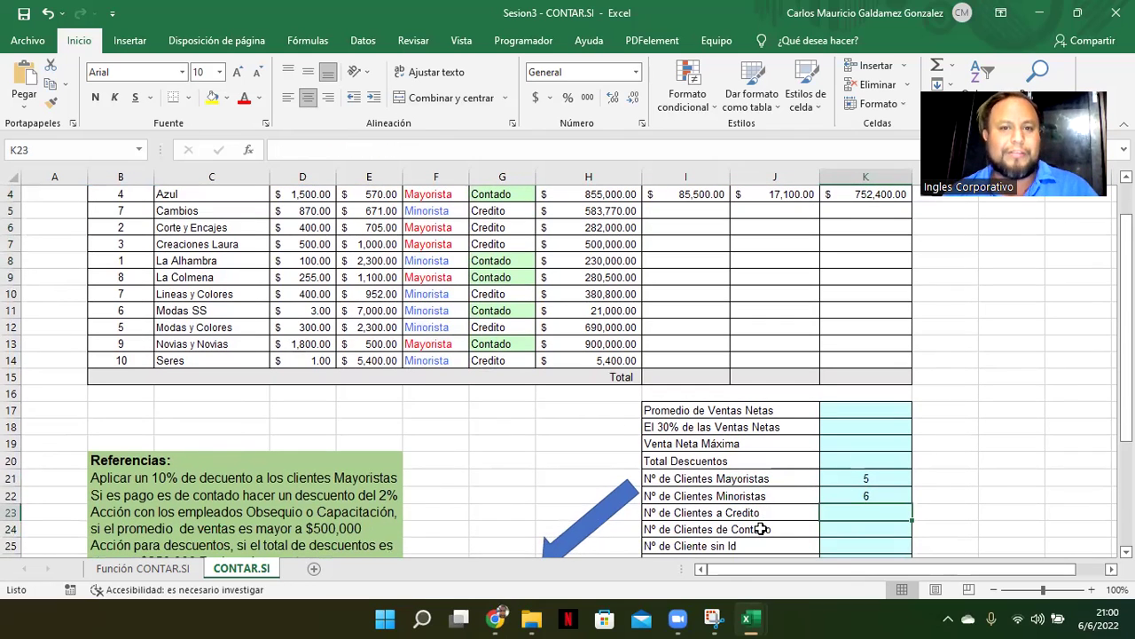
click(501, 328)
key(Up)
key(Up)
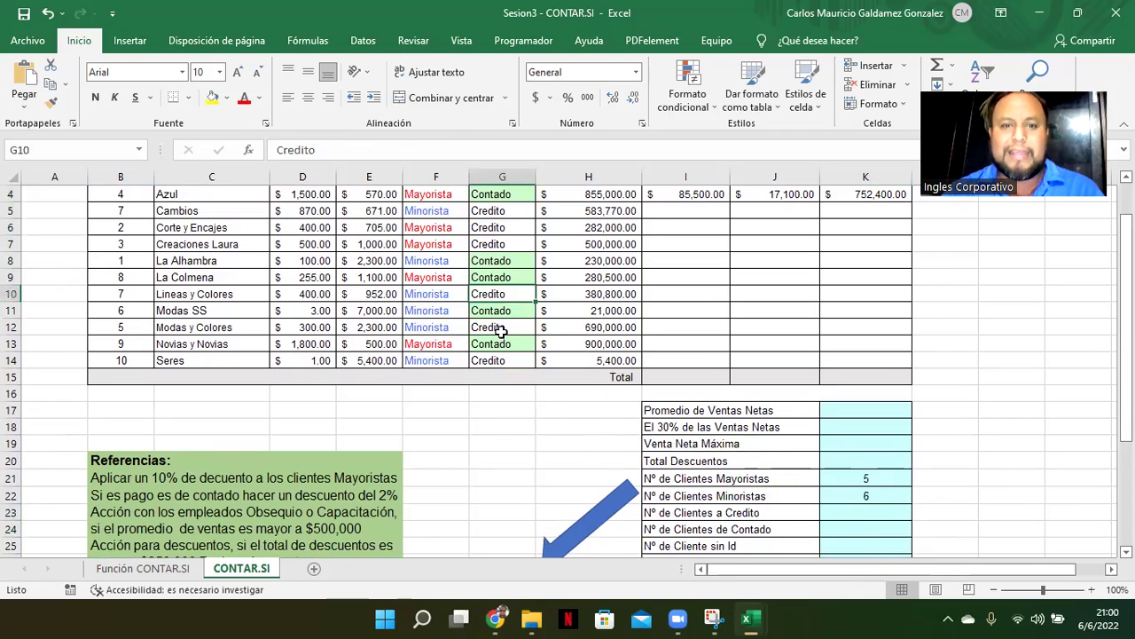
key(ctrl+Up)
key(Left)
key(Right)
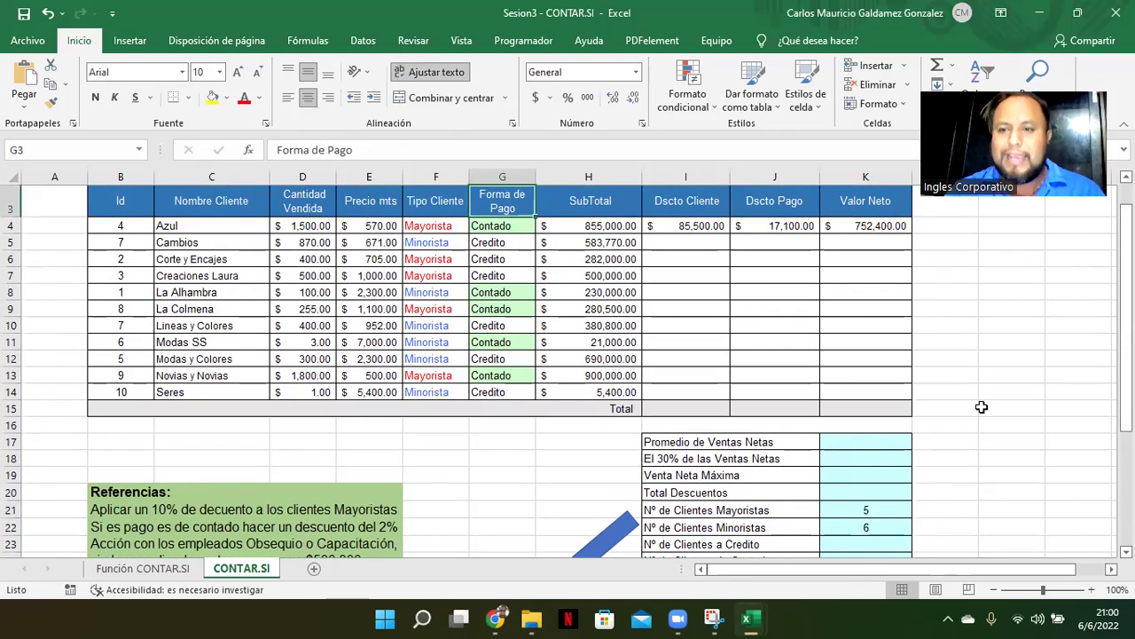
scroll(940, 404, down, 1)
drag(820, 484, 852, 530)
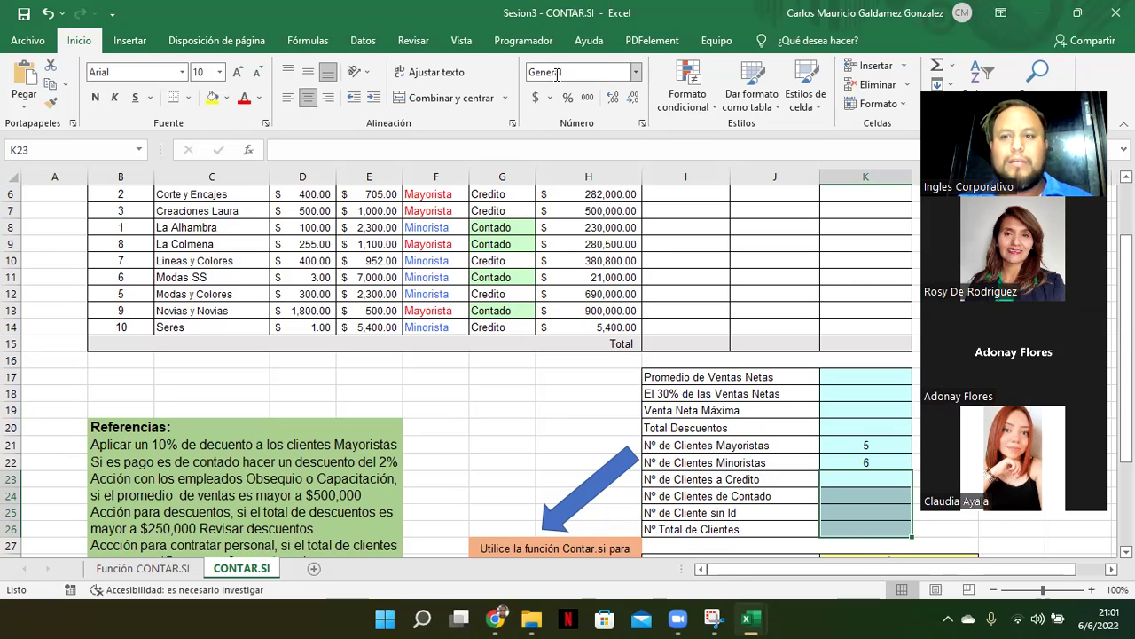
Step: Switch from the workbook to the Genially presentation with the Preguntas slide
key(super+d)
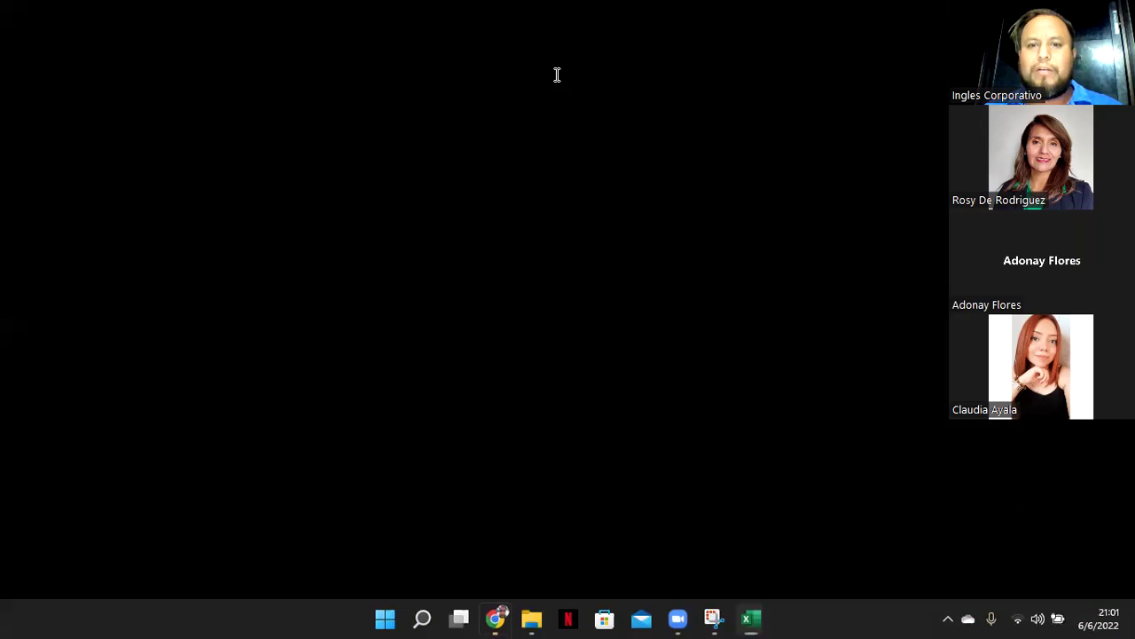
key(alt+Tab)
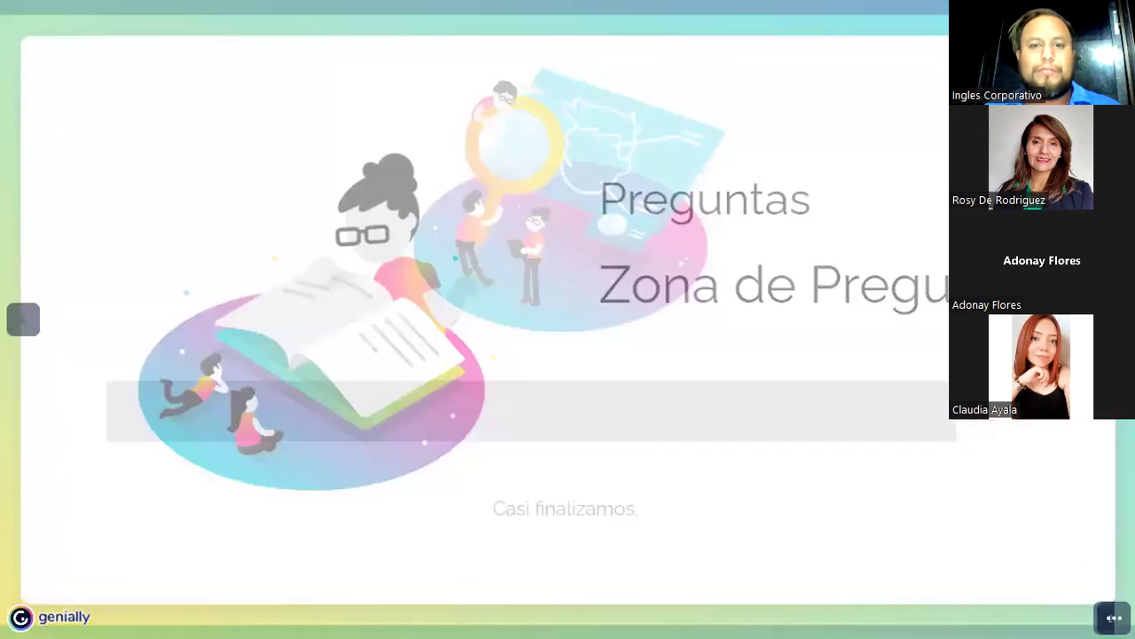